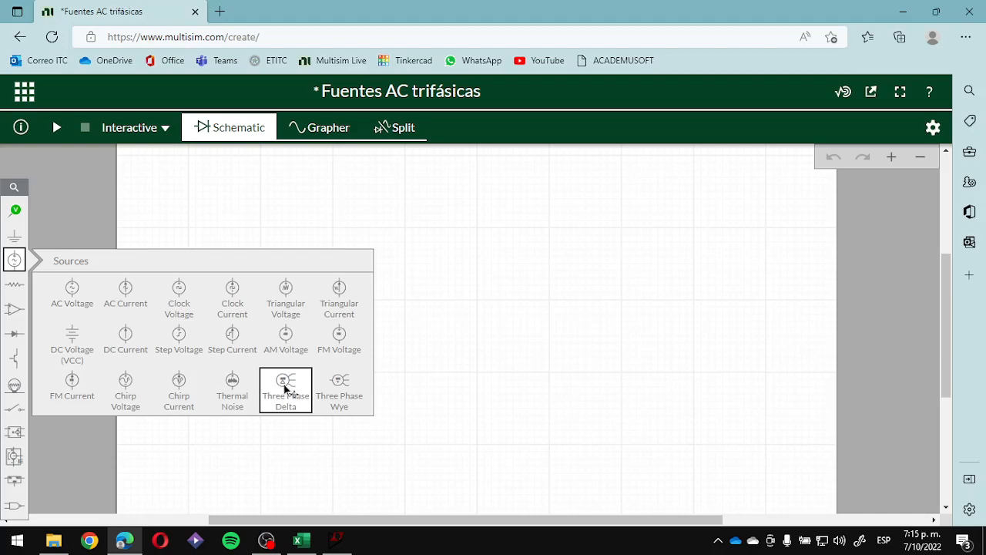
- Place a Three Phase Wye source and a Three Phase Delta source, then move the delta source beside the wye source
left_click(339, 396)
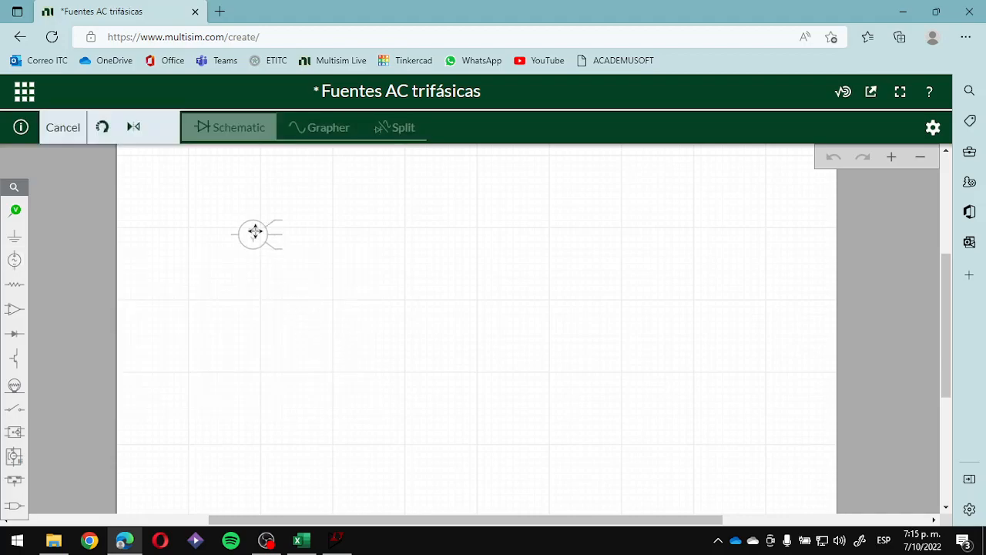
left_click(416, 361)
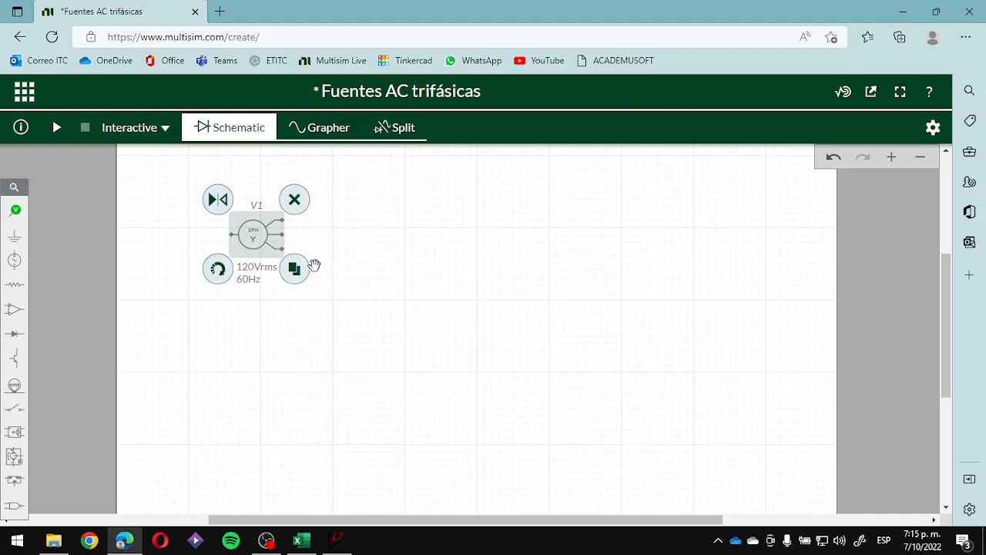
left_click(23, 266)
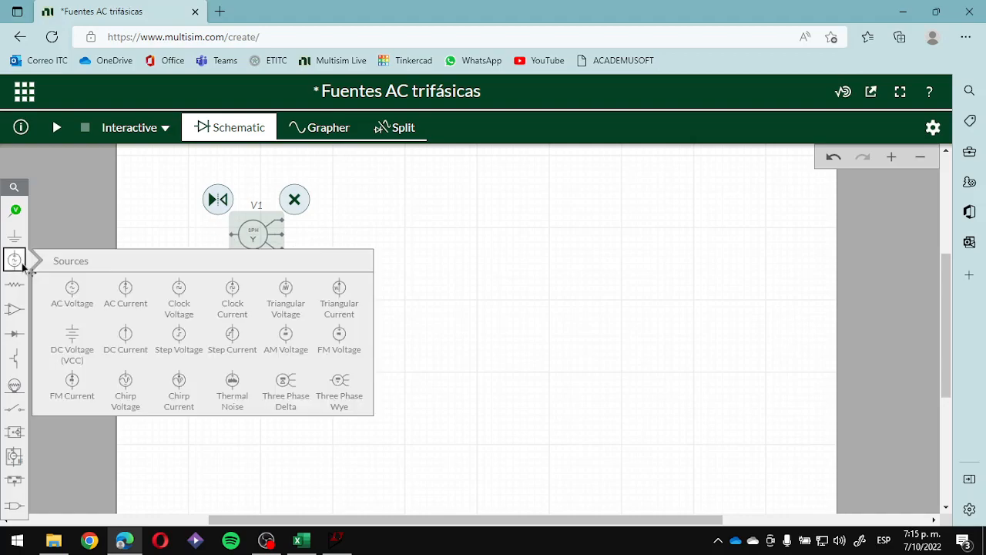
left_click(277, 385)
left_click(255, 322)
left_click(410, 403)
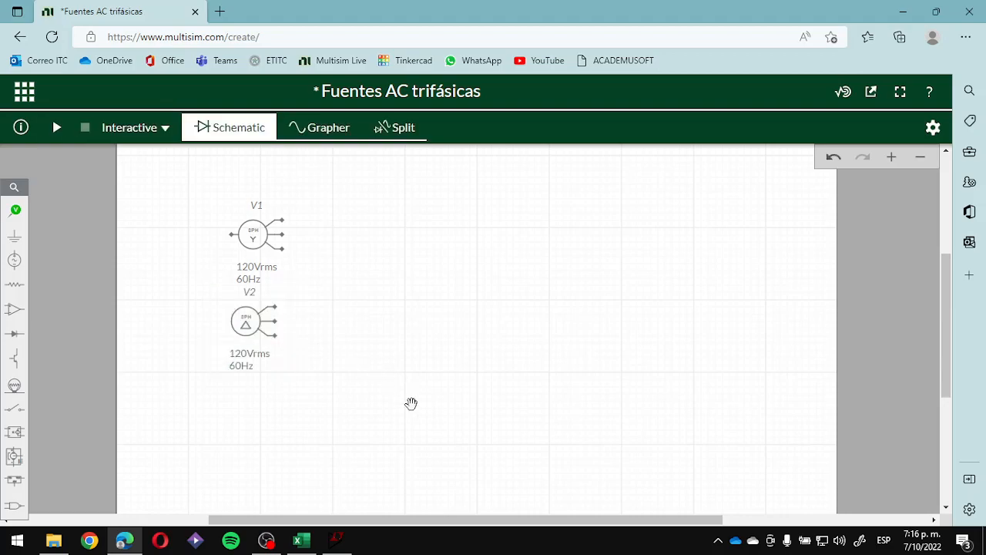
left_click_drag(239, 332, 462, 228)
left_click(480, 337)
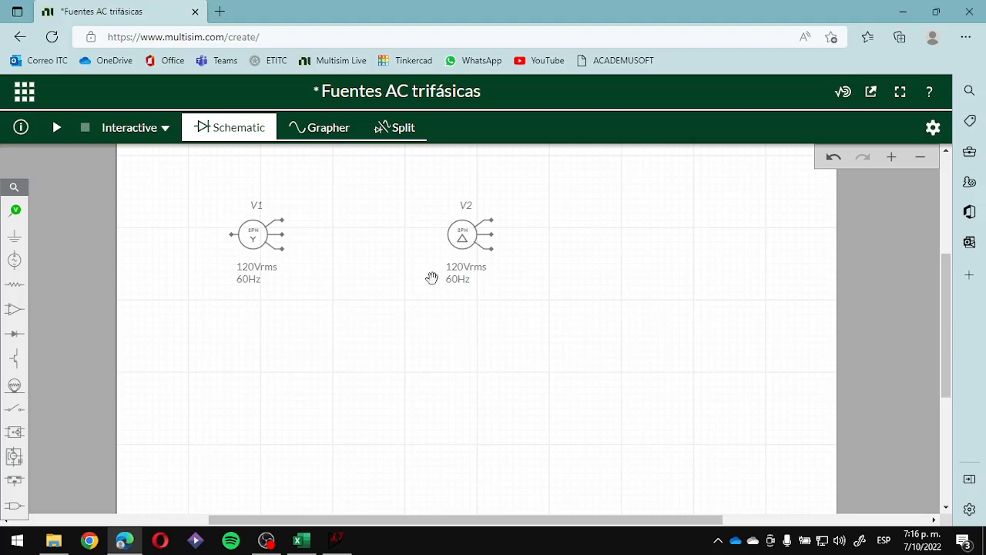
- Delete both the three-phase delta source and the three-phase wye source from the schematic
left_click(257, 236)
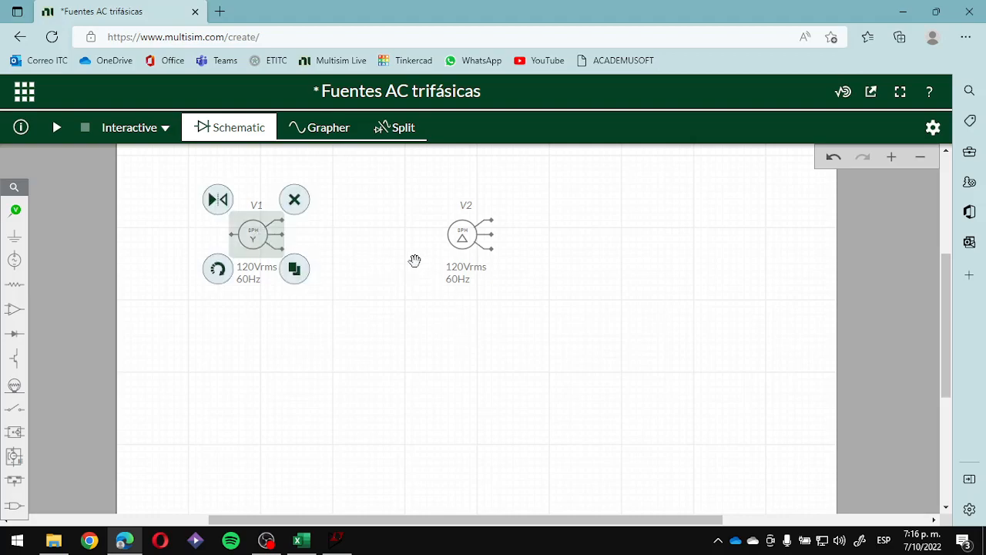
left_click(459, 238)
key("Delete")
left_click(266, 243)
key("Delete")
- Place an AC Voltage source in the upper-left area of the sheet and rotate it to a horizontal orientation
left_click(14, 262)
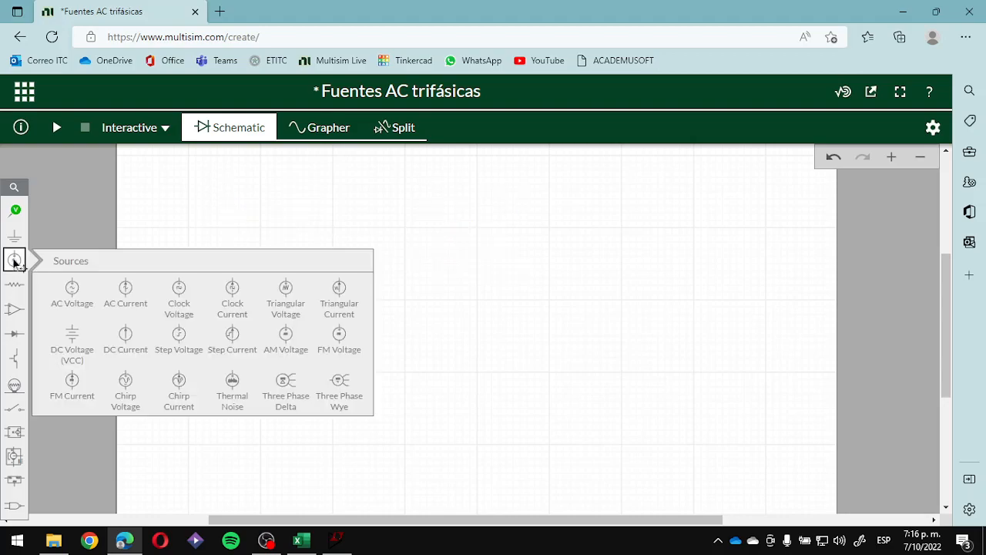
left_click(68, 289)
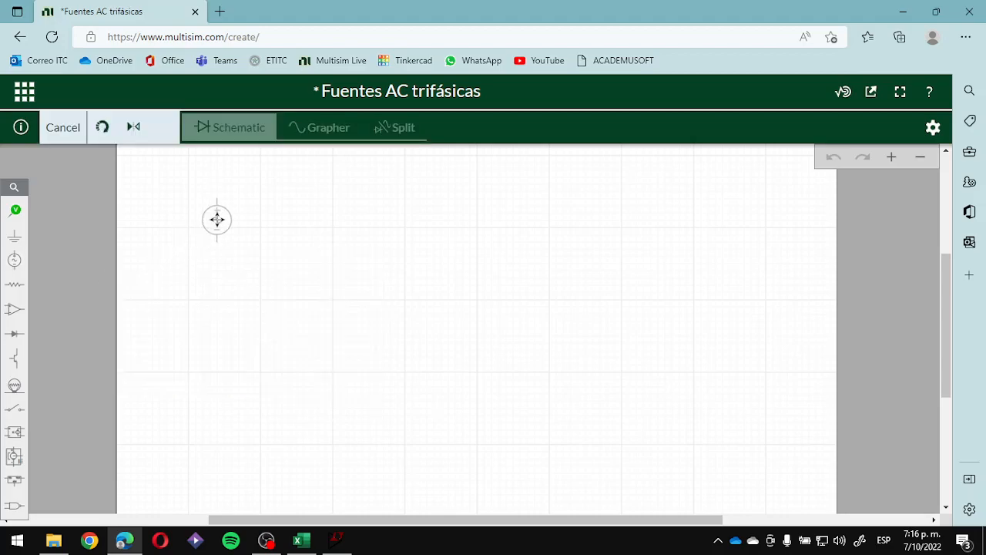
left_click(240, 230)
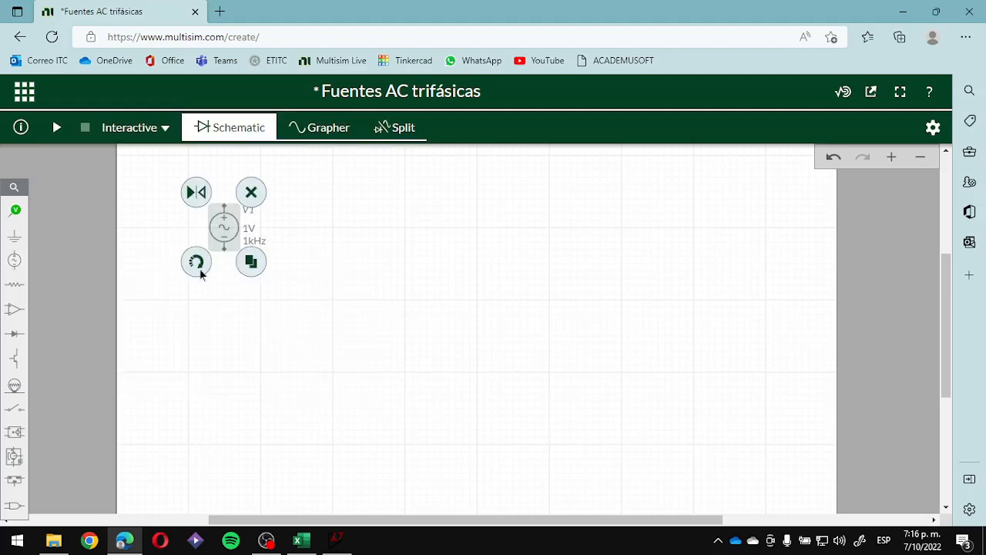
left_click(198, 268)
mouse_move(229, 234)
left_mouse_down()
mouse_move(260, 236)
mouse_move(238, 220)
left_mouse_up()
left_click(269, 317)
left_click(245, 230)
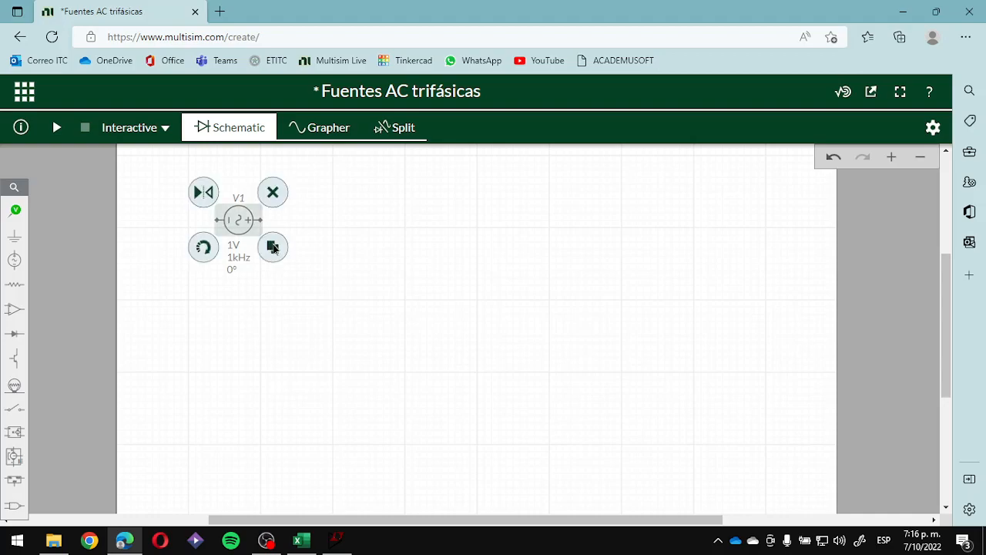
- Duplicate the horizontal AC source twice, stacking the copies in a column below the original
left_click(272, 247)
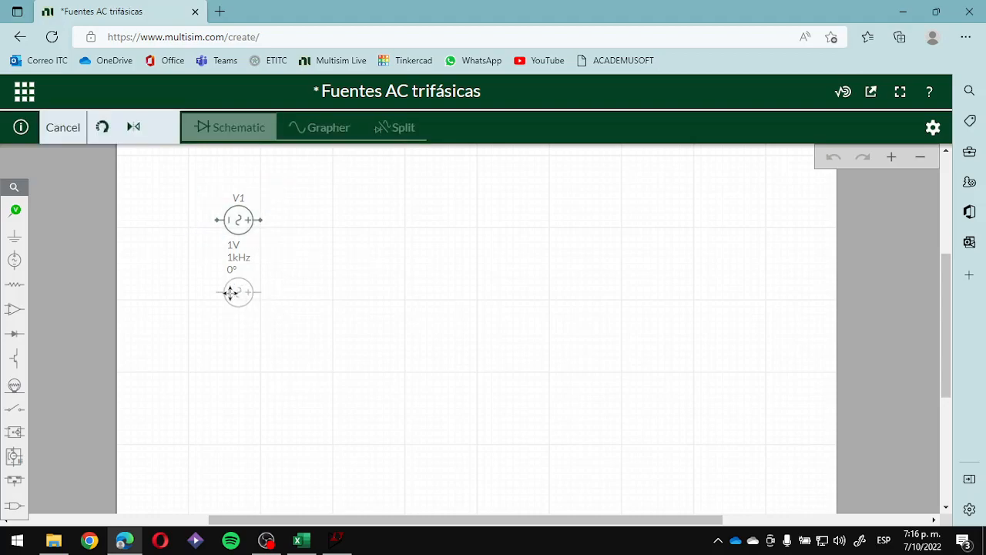
left_click(236, 299)
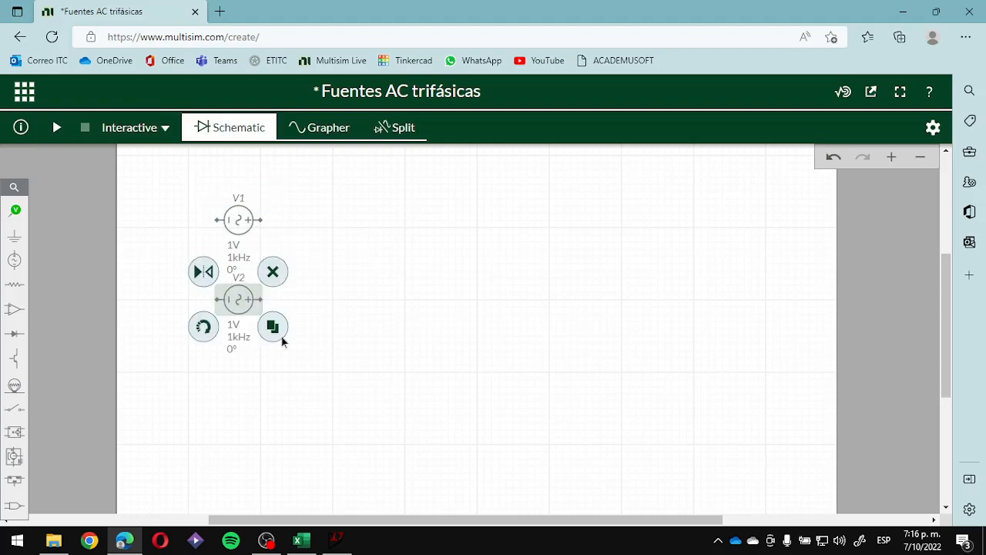
left_click_drag(231, 306, 230, 321)
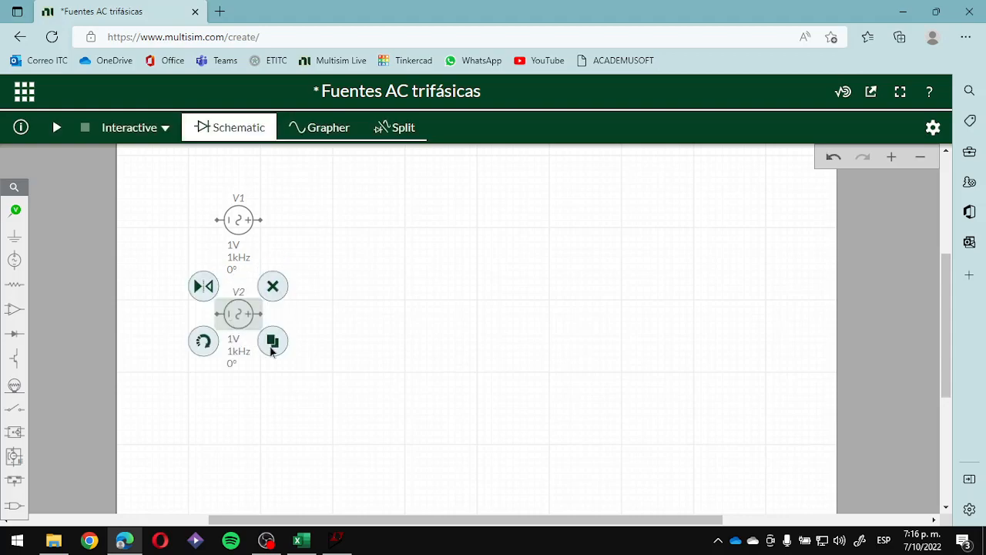
left_click(272, 341)
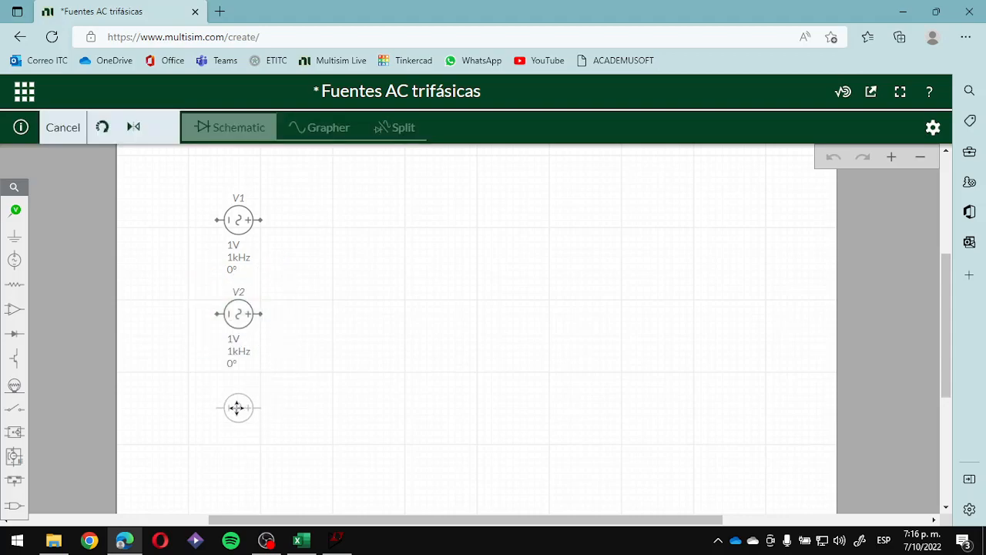
left_click(336, 406)
left_click(418, 405)
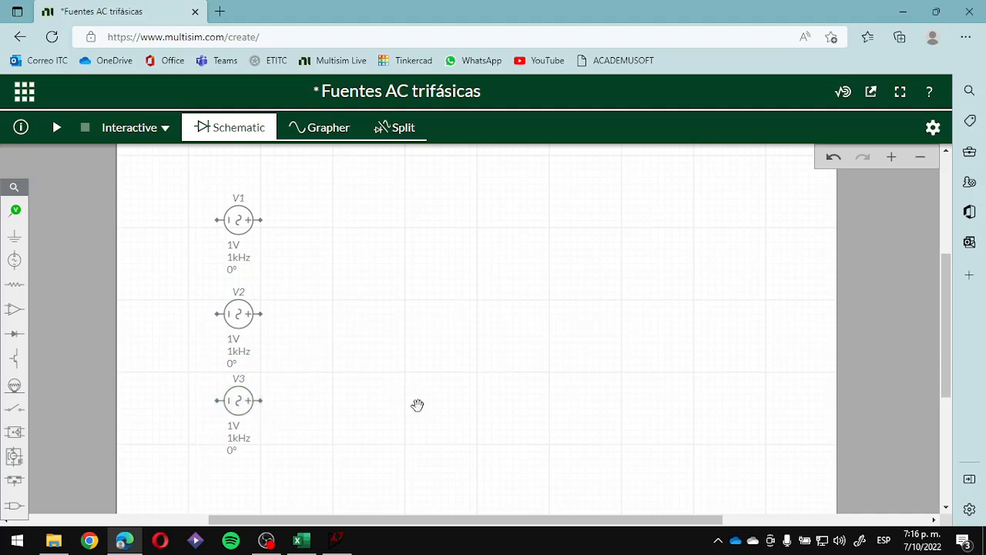
- Undo the two duplicated sources and the last move of the original source
key("ctrl+z")
key("ctrl+z")
key("ctrl+z")
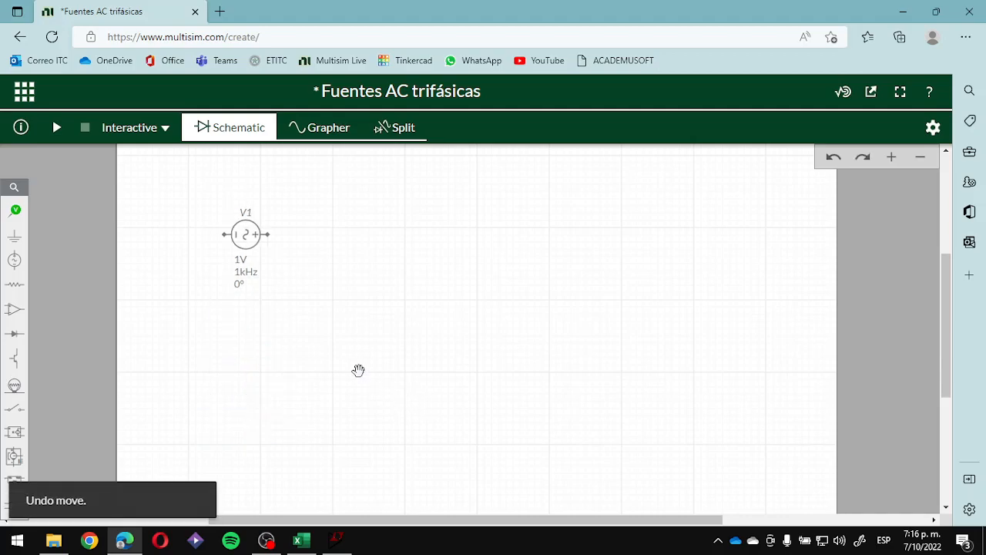
- Rotate source V1 until it stands upright with its positive terminal at the top
left_click(246, 233)
left_click(206, 264)
left_click(209, 266)
left_click(214, 266)
left_click(402, 265)
- Set the peak voltage of source V1 to 170 V
left_click(248, 238)
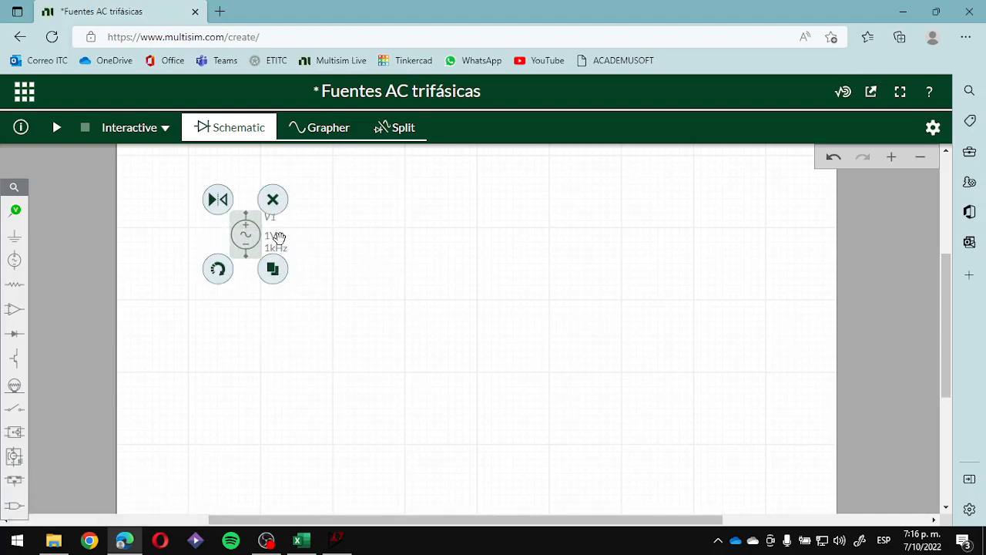
left_click(274, 237)
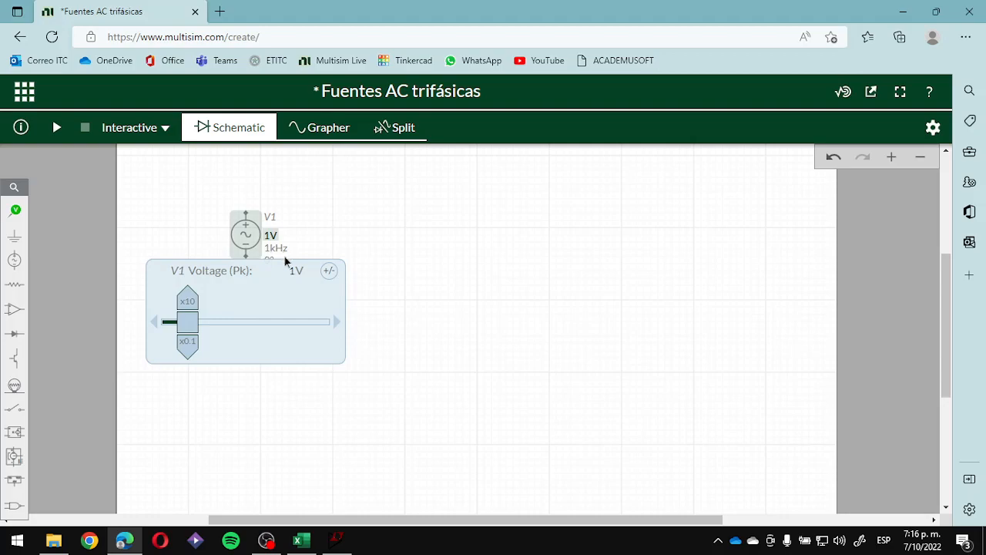
left_click(293, 270)
type("170")
key("Return")
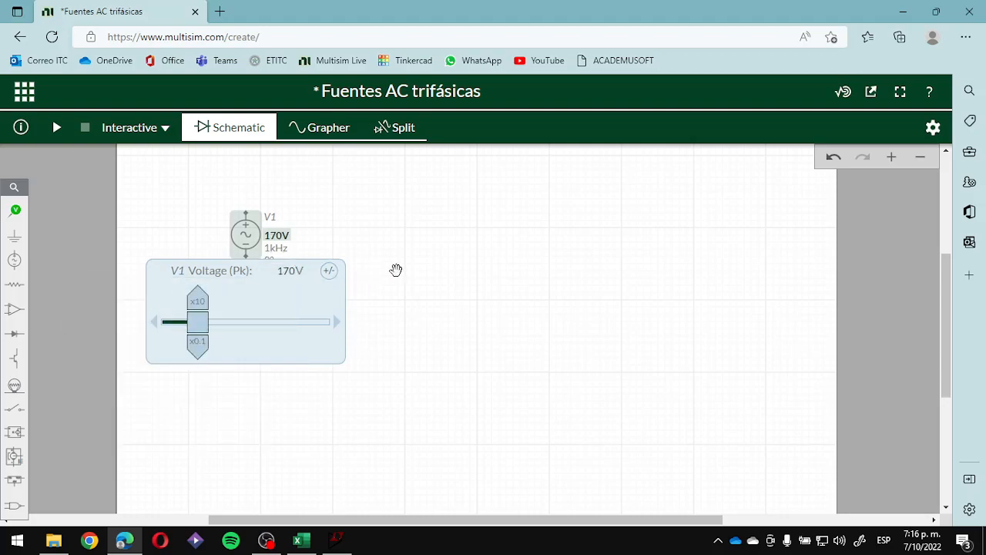
left_click(395, 271)
- Set the frequency of source V1 to 60 Hz
left_click(273, 249)
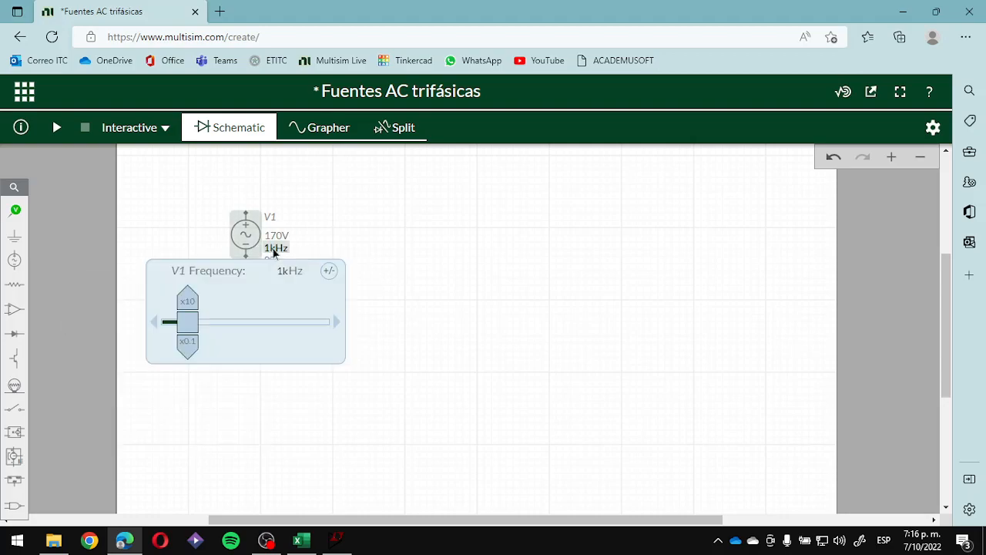
left_click(285, 269)
type("60")
key("Return")
left_click(386, 242)
- Duplicate source V1 twice, placing the two copies in a horizontal row beside it
left_click(244, 236)
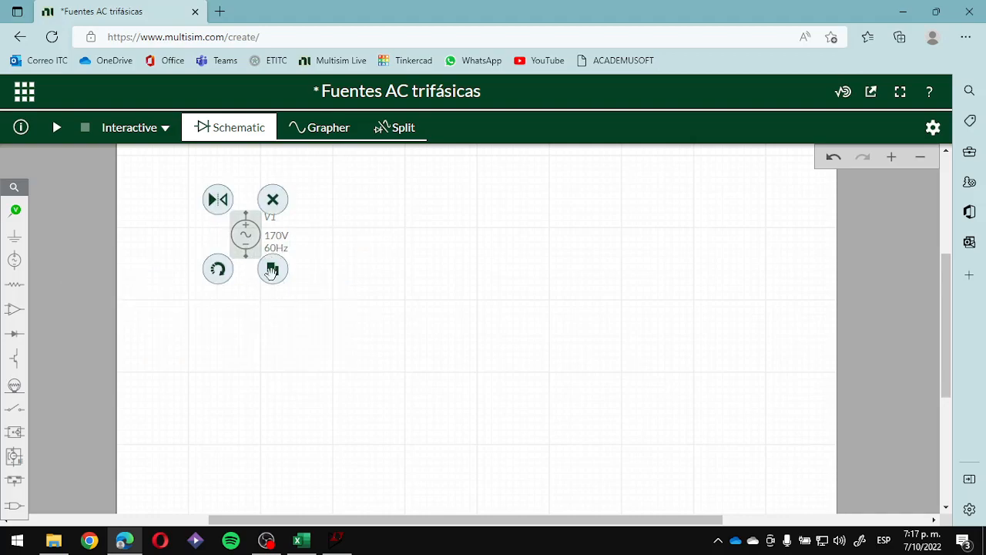
left_click(273, 271)
left_click(342, 247)
left_click(339, 271)
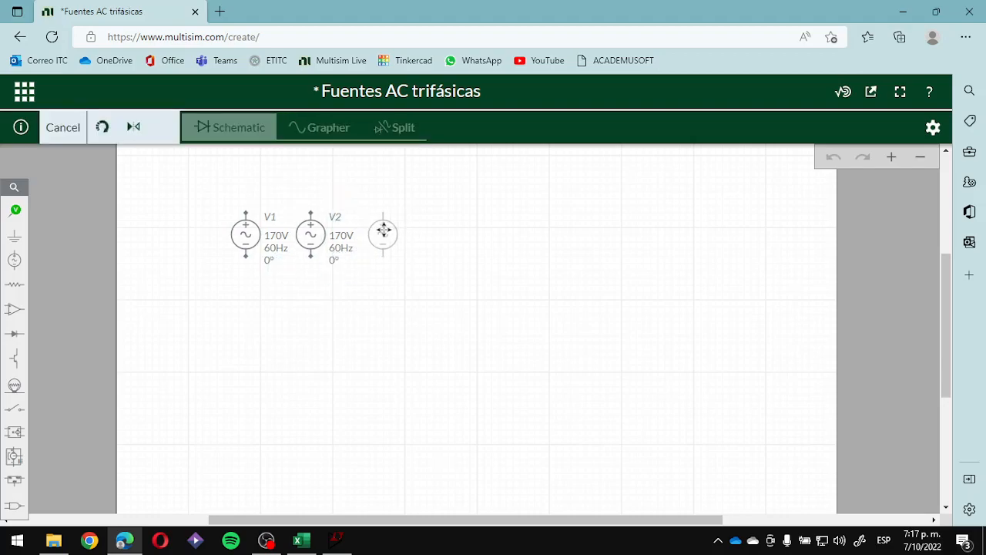
left_click(383, 231)
left_click(468, 301)
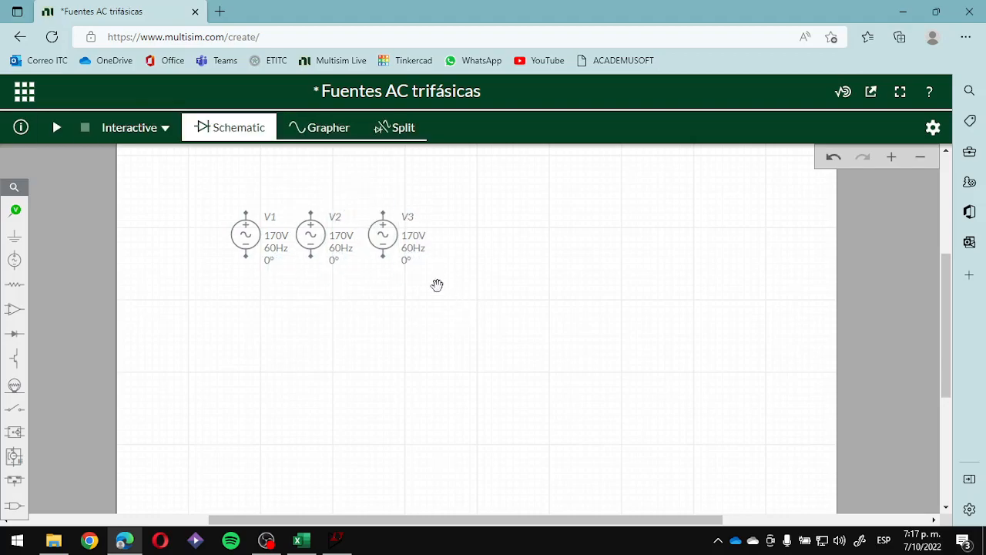
- Set the phase of the middle source V2 to 120°
left_click(318, 239)
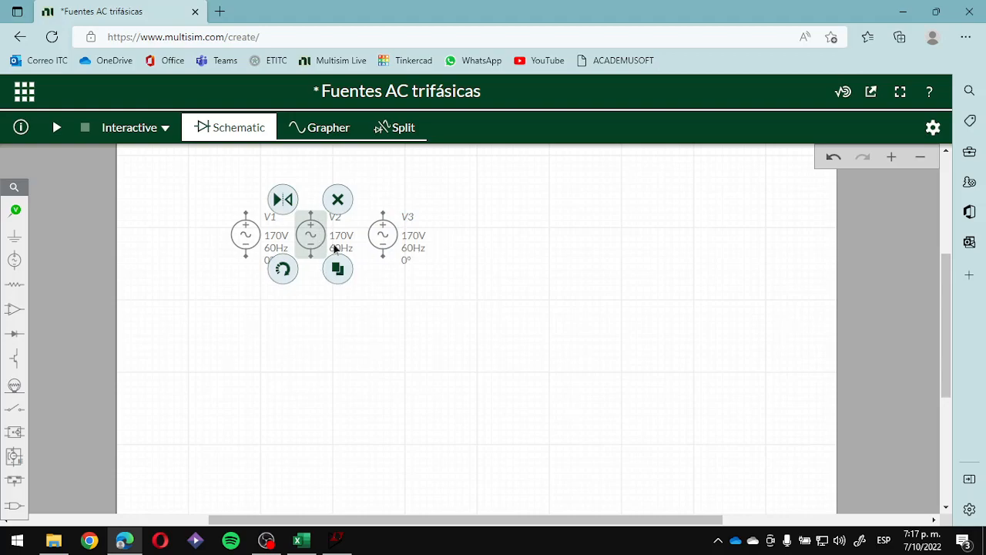
left_click(335, 248)
left_click(373, 309)
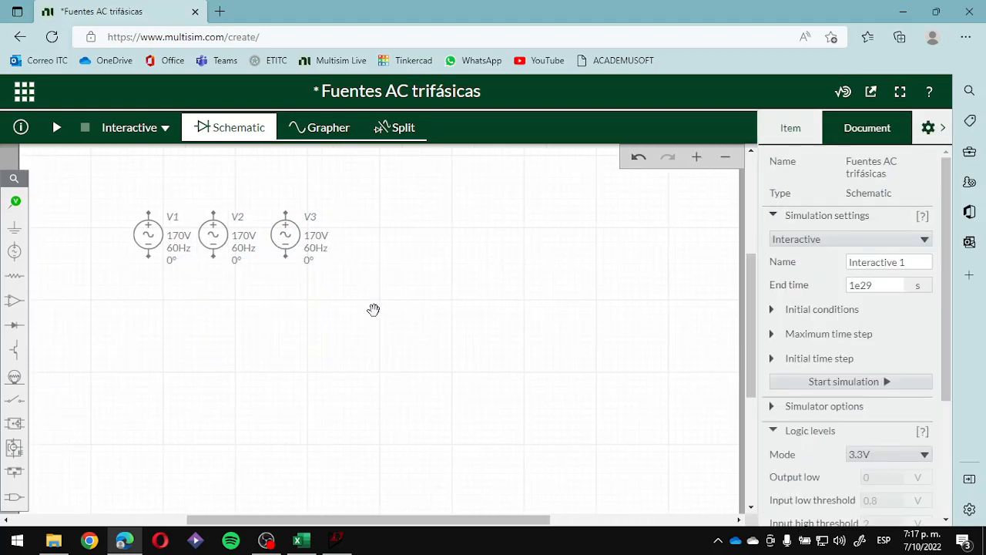
left_click(236, 262)
left_click(245, 279)
type("120")
key("Return")
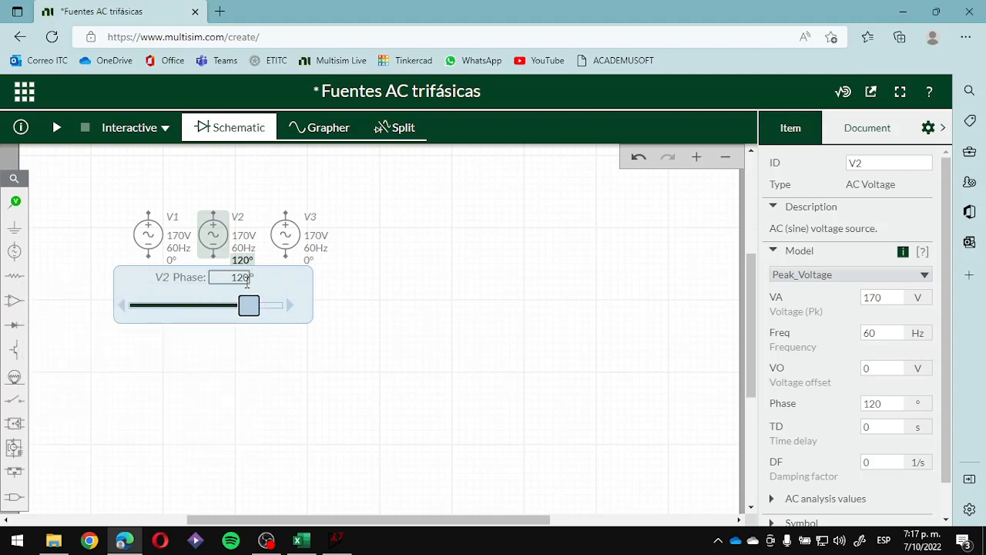
left_click(386, 319)
- Set the phase of source V3 to 240°
left_click(309, 262)
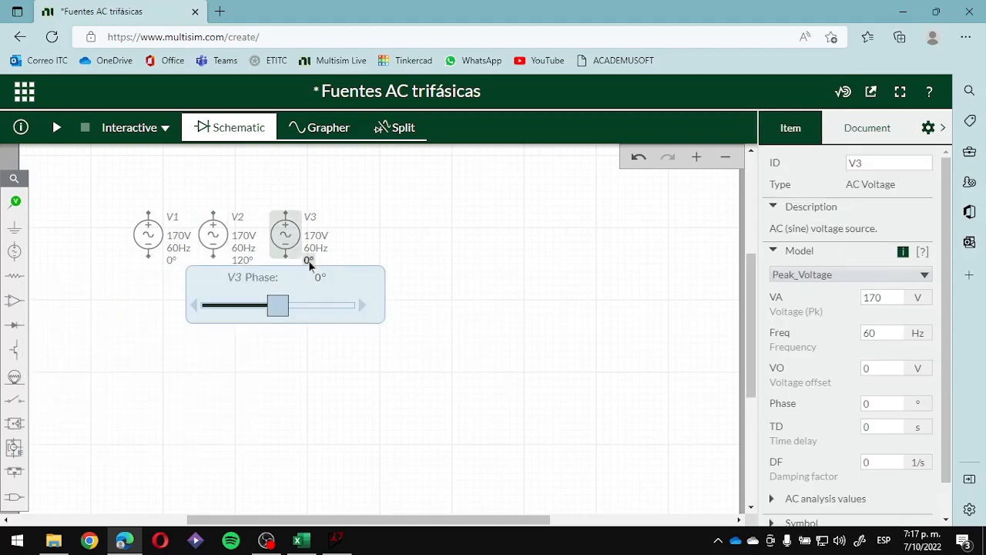
left_click(316, 277)
type("240")
key("Return")
left_click(416, 265)
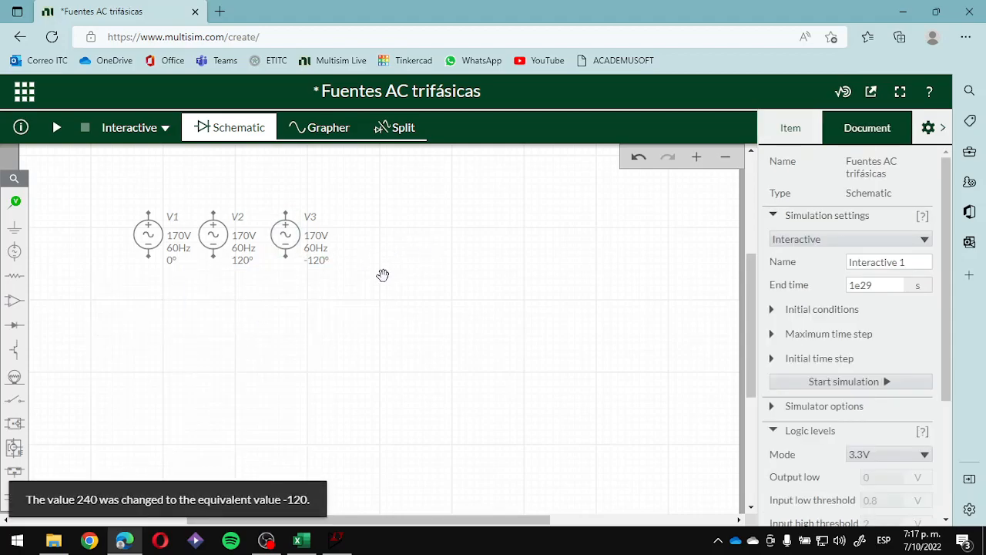
- Shift source V2 slightly towards V3 and set its phase to -120°
left_click_drag(223, 239, 229, 244)
left_click(229, 329)
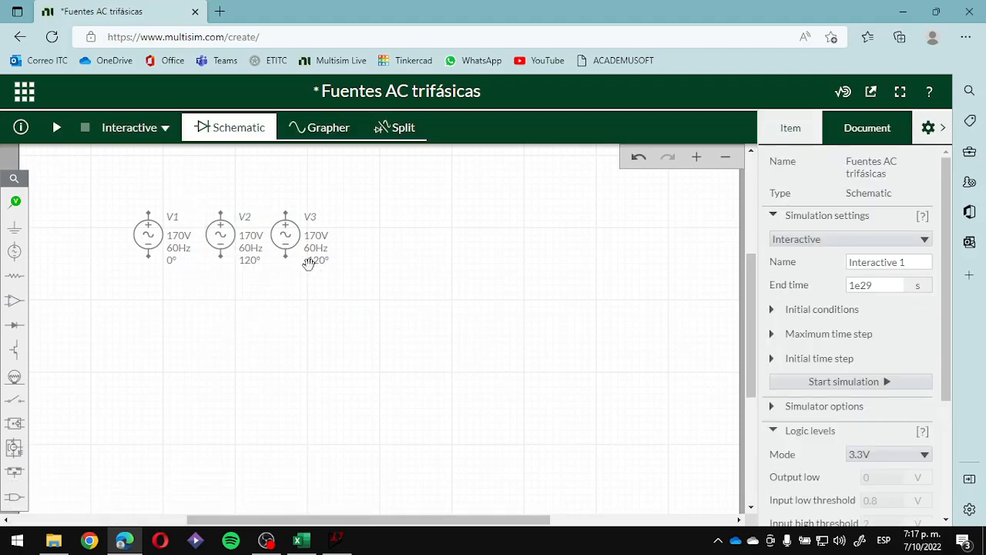
left_click(251, 262)
type("-120")
key("Return")
left_click(367, 337)
- Re-enter the frequency of source V3 as 60 Hz
left_click(318, 265)
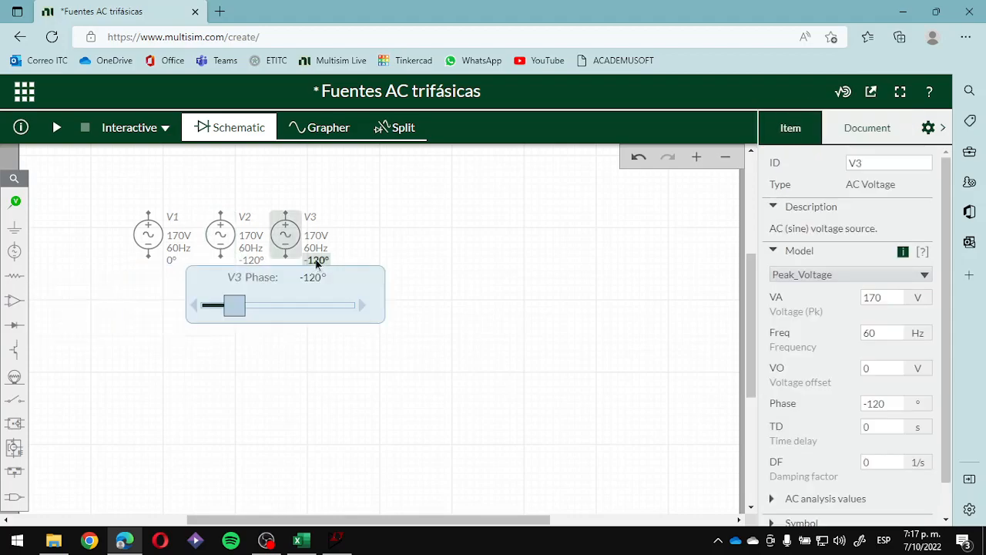
left_click(316, 249)
left_click(300, 301)
left_click(326, 271)
type("60")
left_click(439, 272)
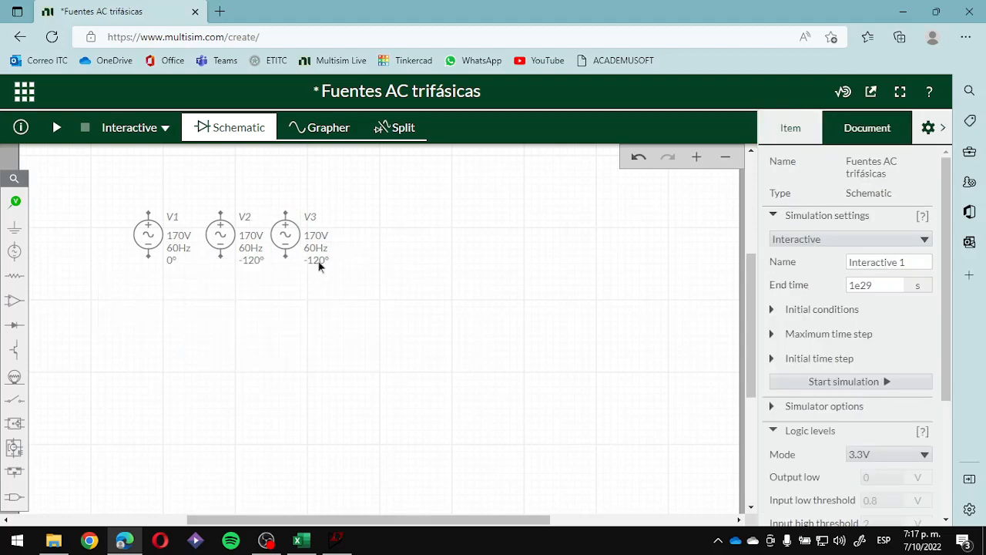
- Set the phase of source V3 to 120°
left_click(320, 262)
left_click(315, 276)
key("BackSpace")
type("120")
key("Return")
left_click(455, 266)
- Wire the negative terminals of V1, V2 and V3 together into one common node below the sources
left_click(150, 259)
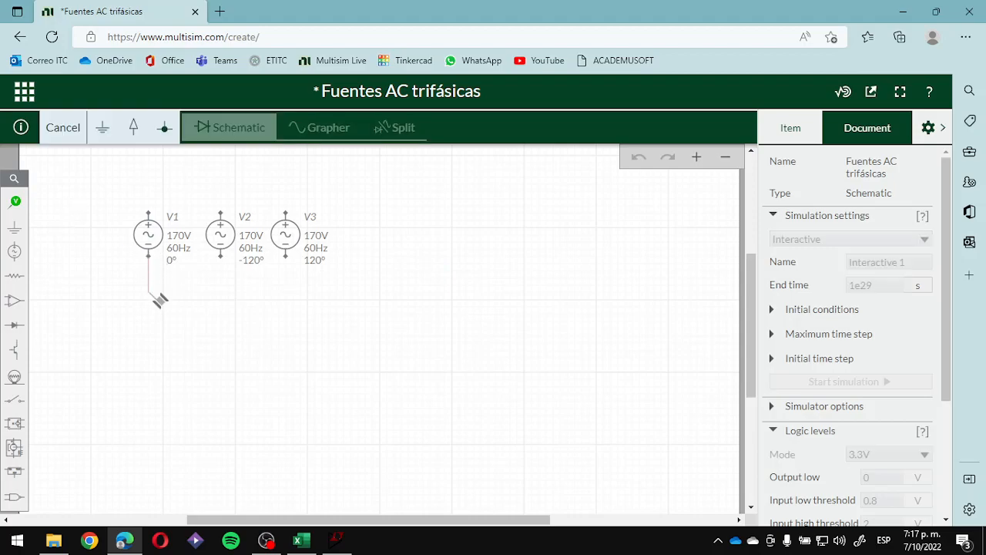
left_click(286, 258)
left_click(221, 259)
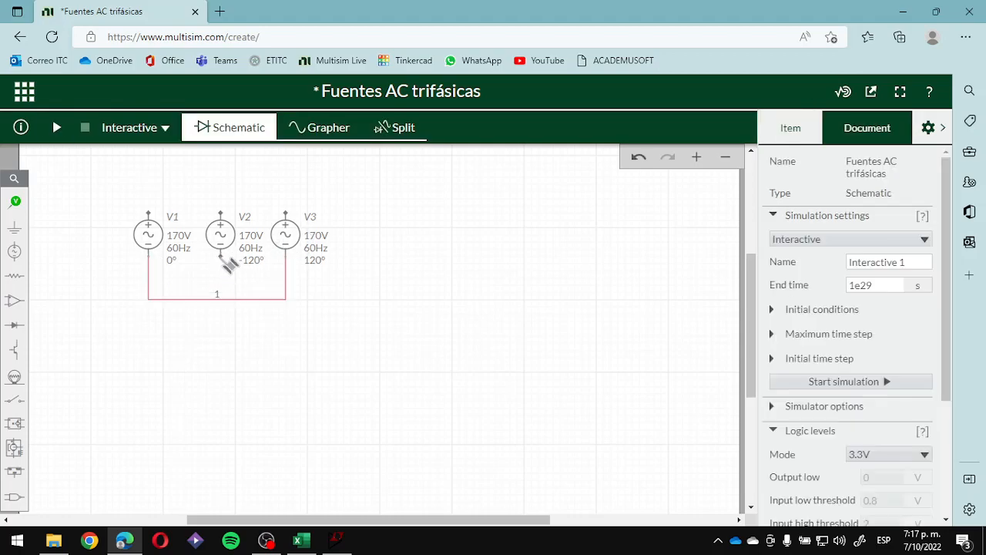
left_click(221, 298)
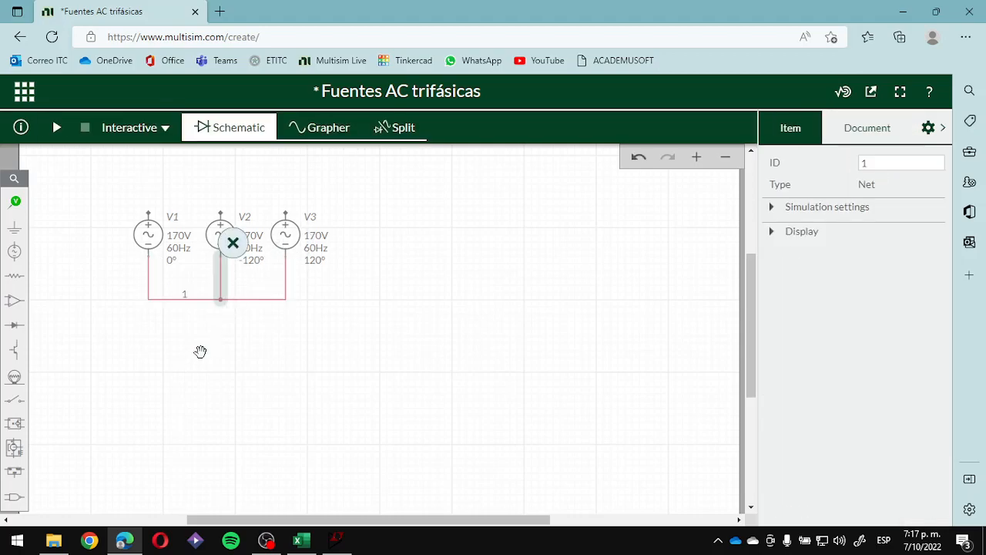
left_click(251, 347)
- Place a ground symbol below the common node of V1, V2 and V3 and wire it to that node
left_click(15, 228)
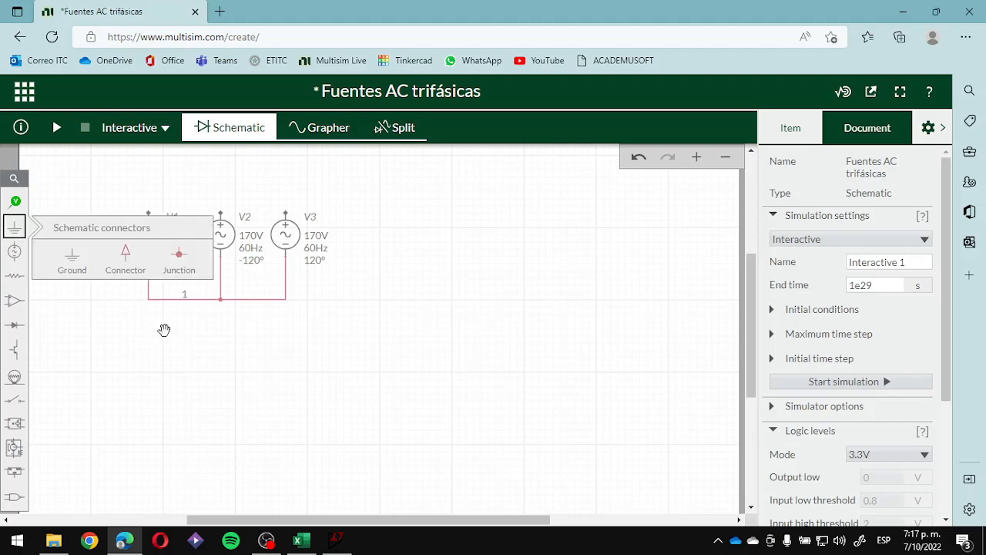
left_click(61, 252)
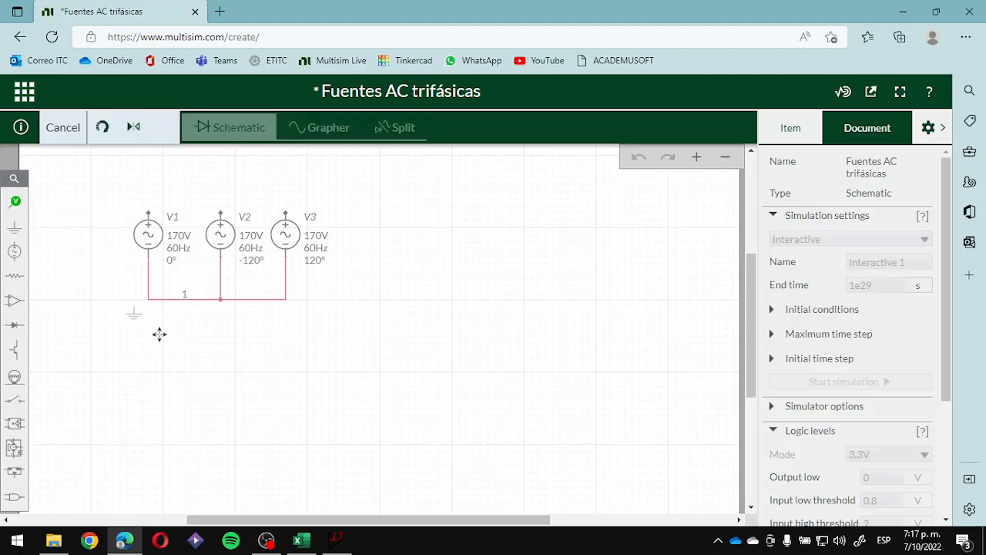
left_click(226, 323)
left_click_drag(230, 326, 221, 325)
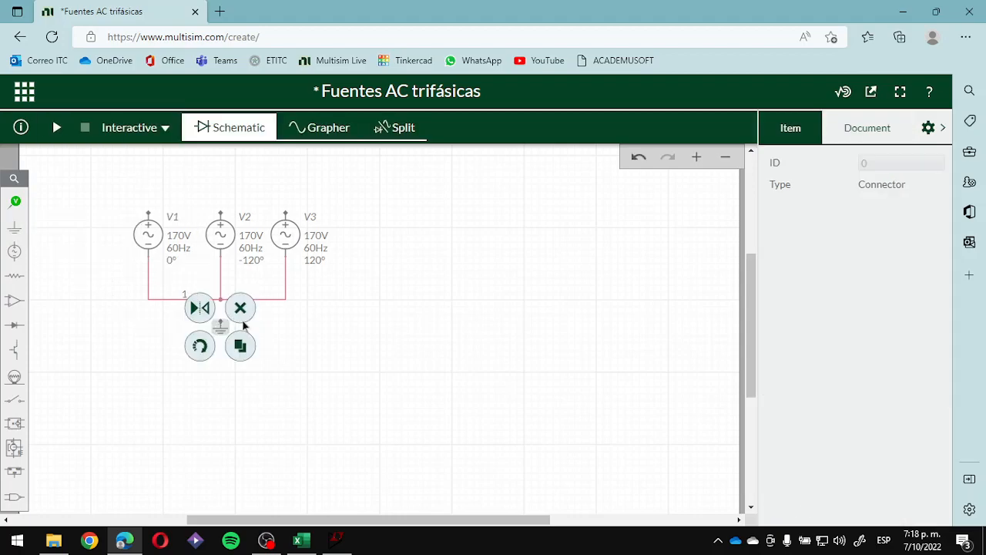
left_click(274, 319)
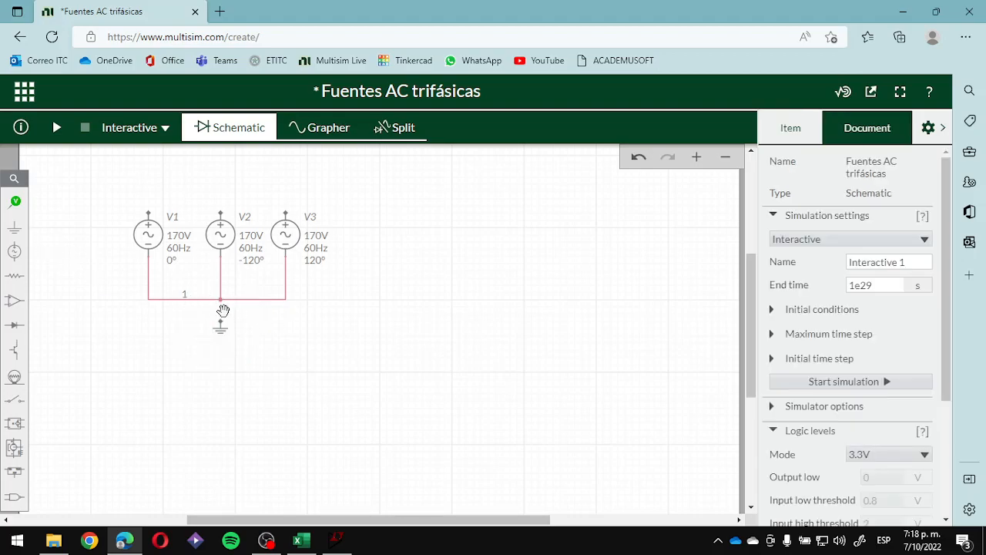
left_click_drag(222, 319, 222, 299)
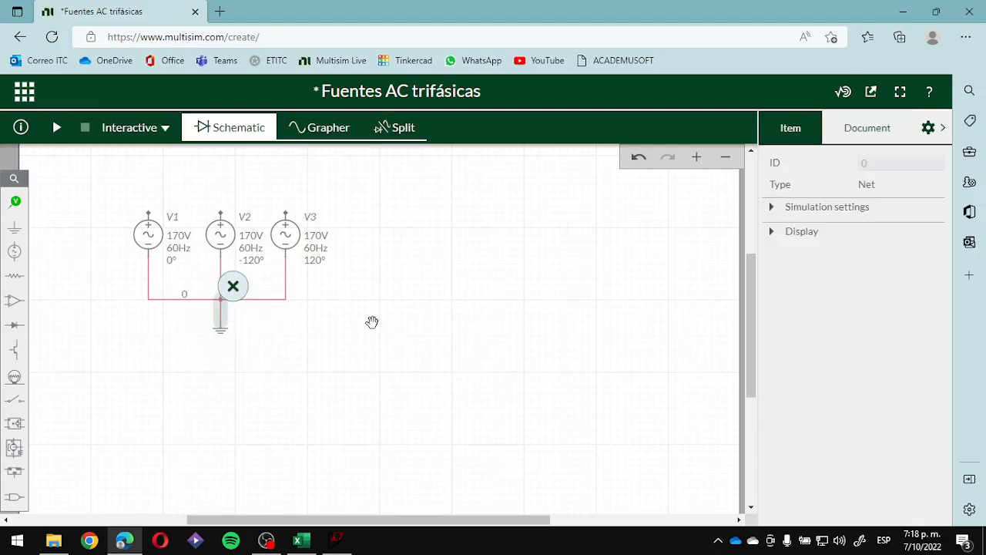
left_click(372, 321)
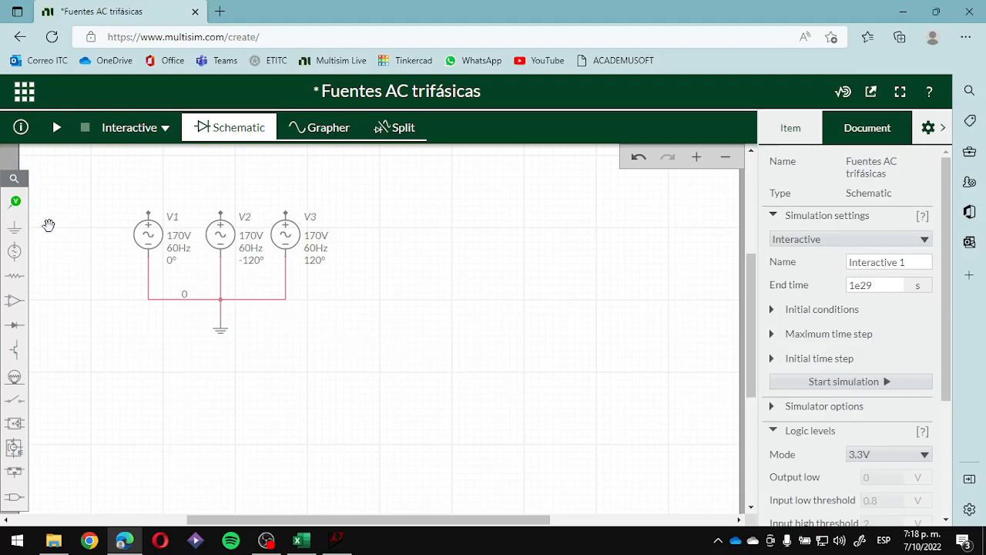
left_click(148, 212)
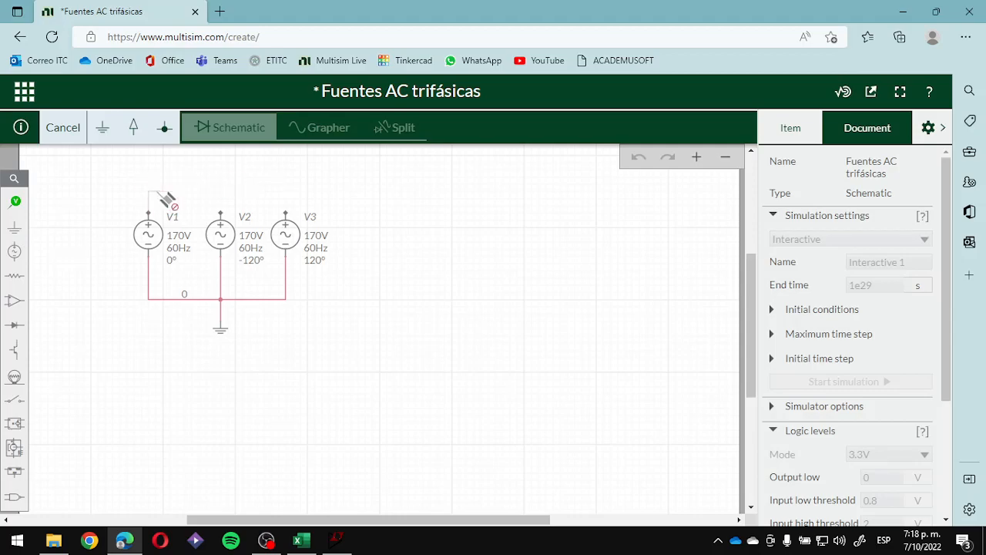
key("Escape")
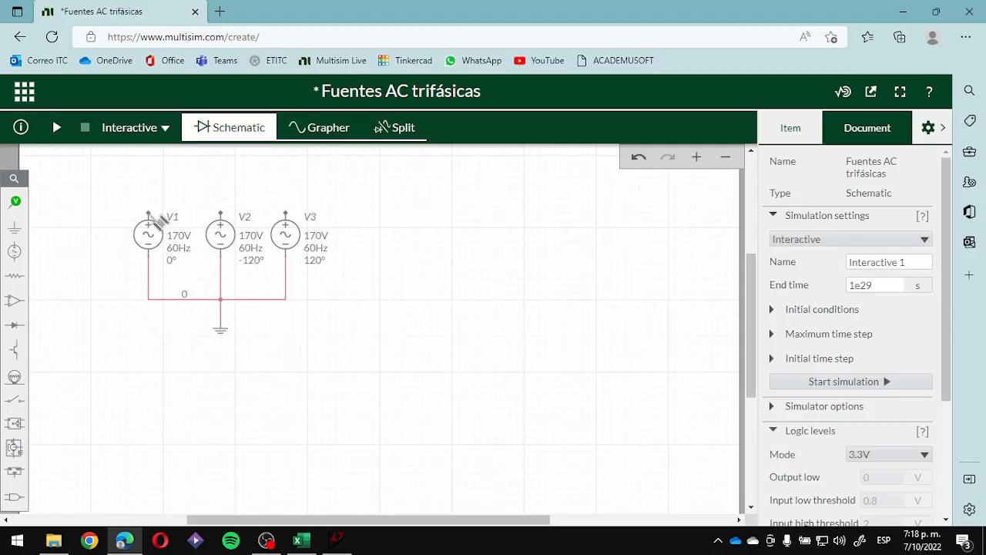
left_click(149, 213)
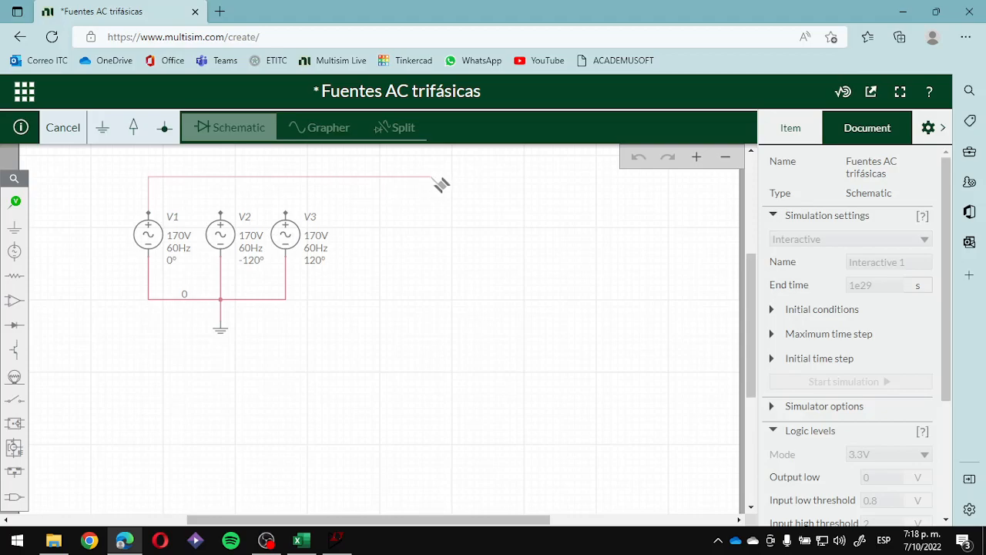
key("Escape")
- Place a 1 kΩ resistor in the free area beyond source V3 and rotate it to vertical
left_click(15, 276)
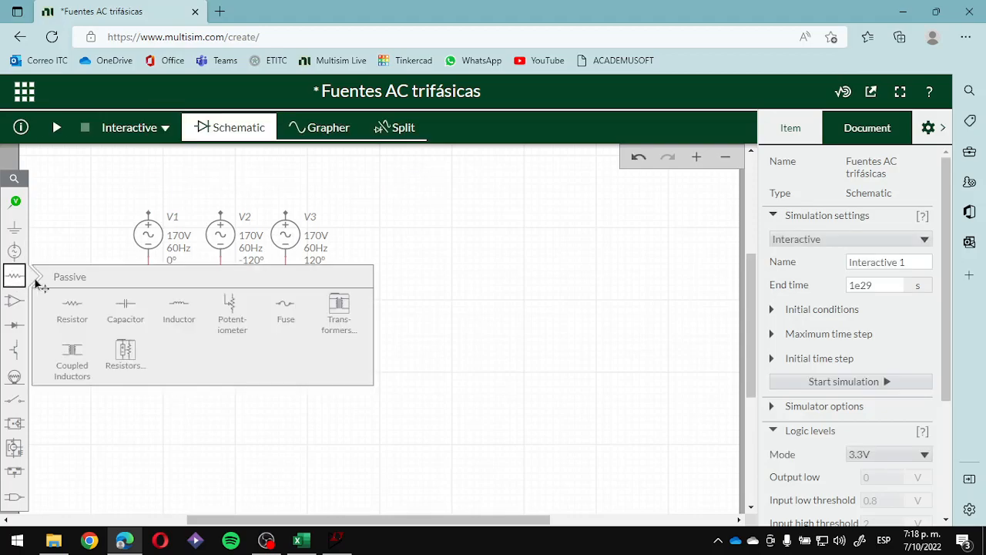
left_click(70, 308)
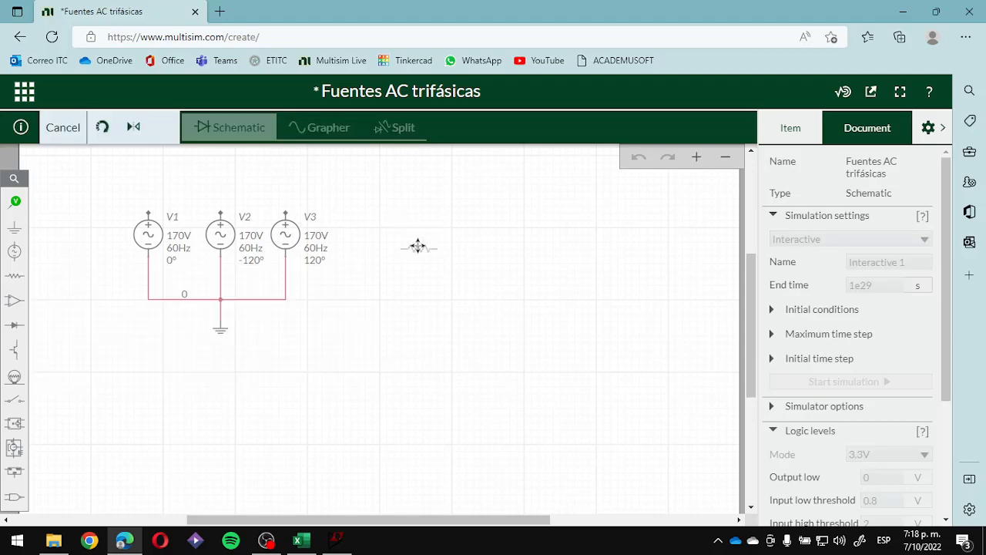
left_click(438, 276)
left_click(389, 269)
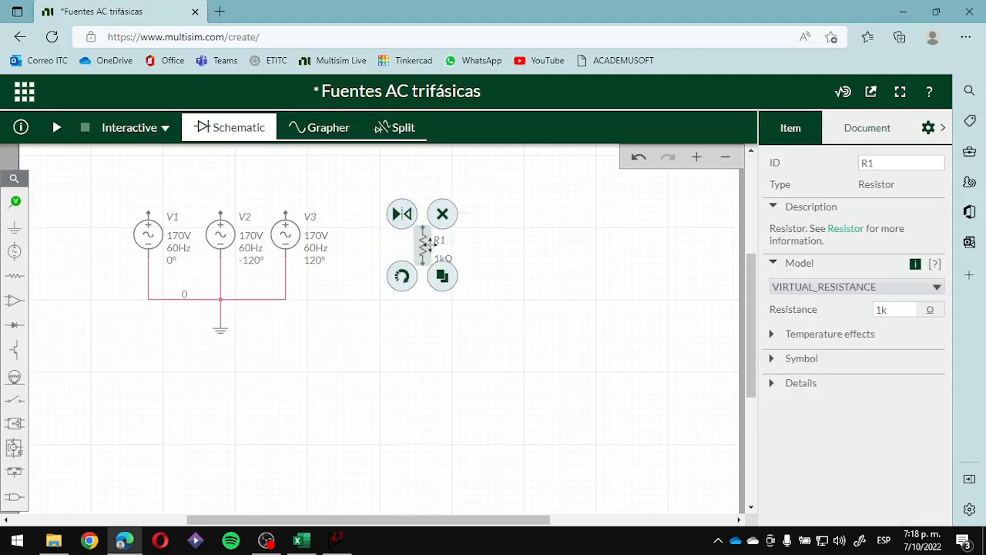
- Duplicate the vertical resistor twice to form a row of three 1 kΩ resistors, R1, R2 and R3
key("ctrl+c")
key("ctrl+v")
left_click(473, 243)
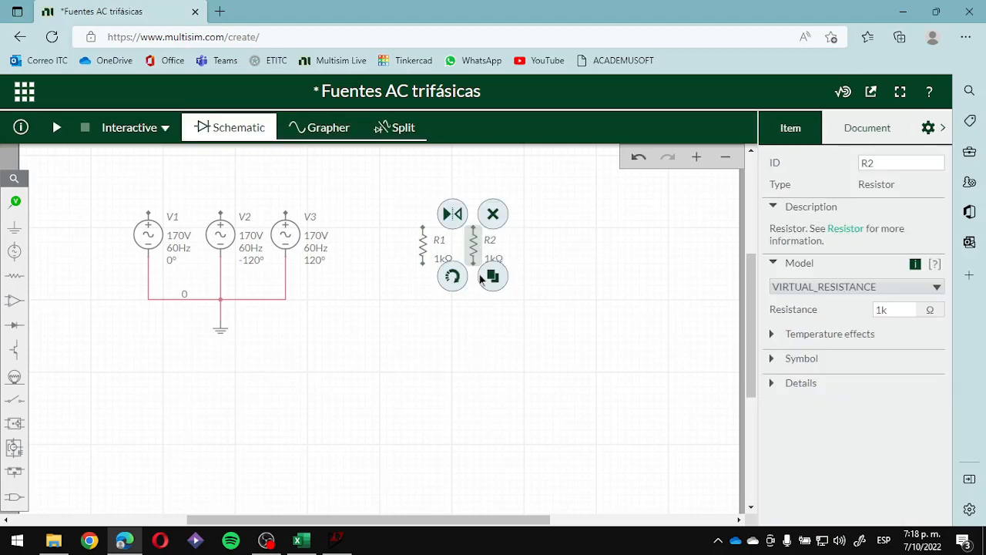
left_click(493, 276)
left_click(531, 245)
left_click(532, 284)
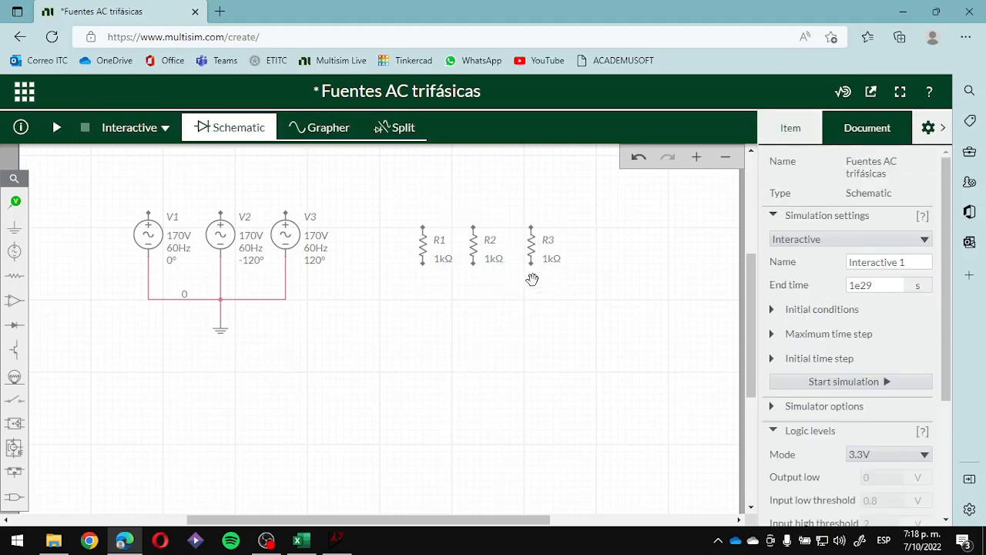
- Swap resistors R1 and R3 around R2 so that R3 is nearest the sources and R1 is farthest away
left_click_drag(534, 246, 516, 249)
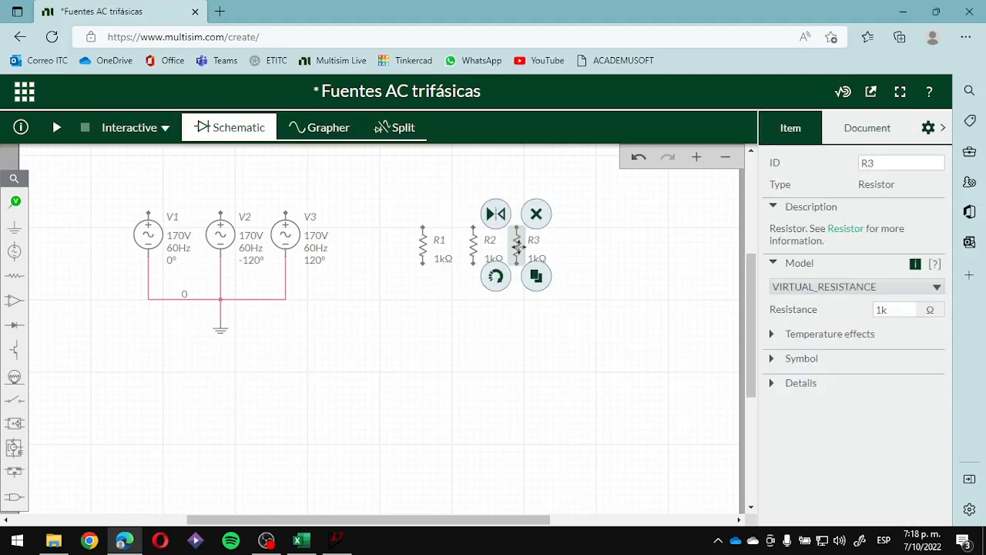
left_click(521, 245)
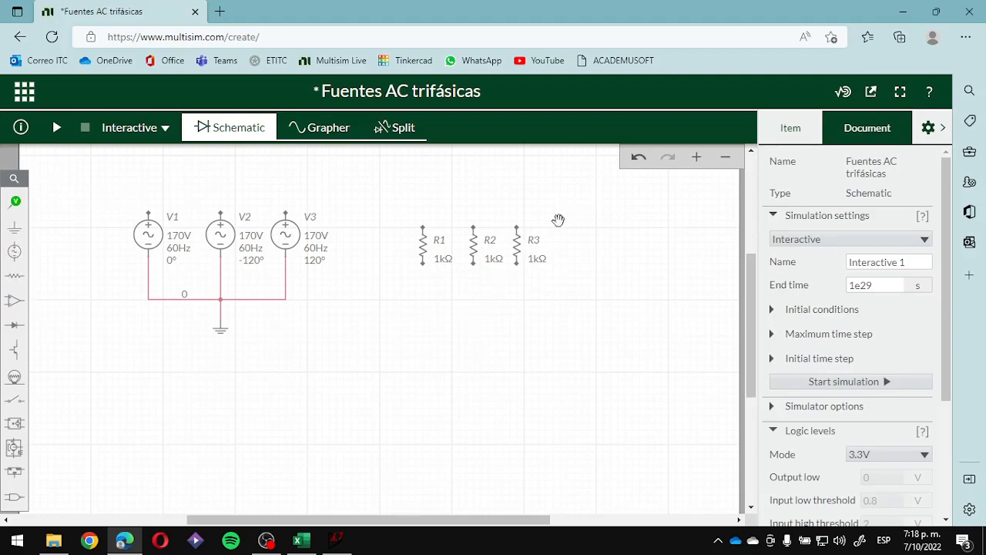
left_click_drag(520, 241, 550, 242)
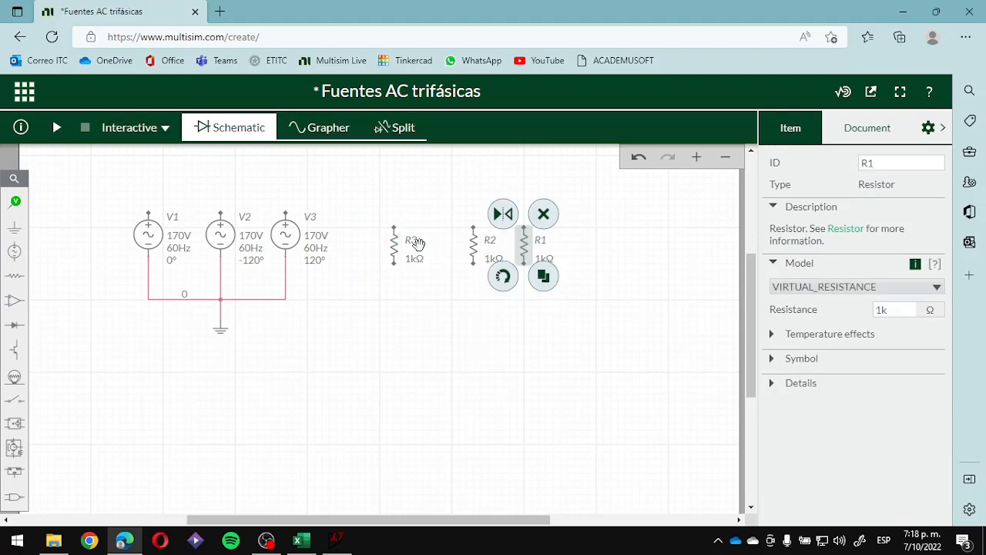
left_click_drag(394, 242, 430, 243)
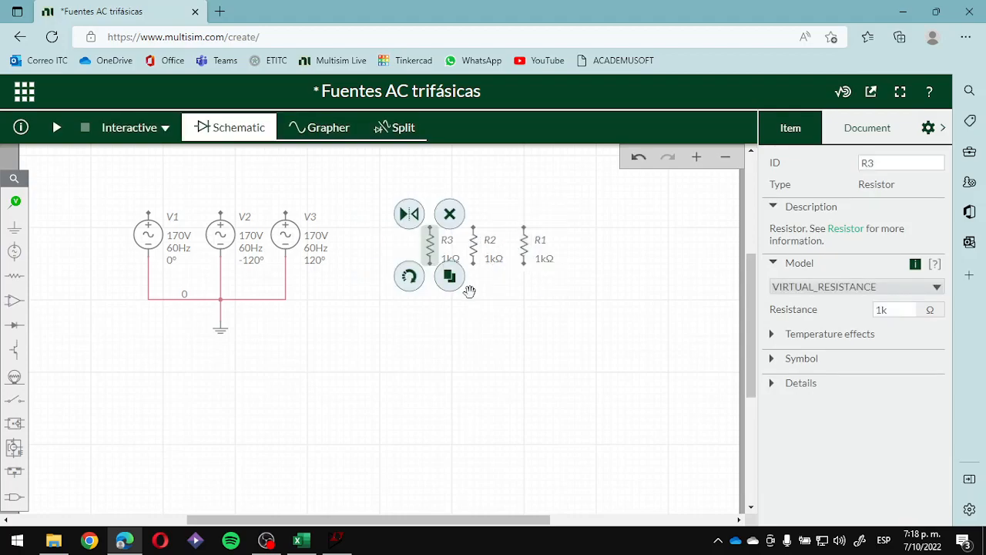
left_click(481, 300)
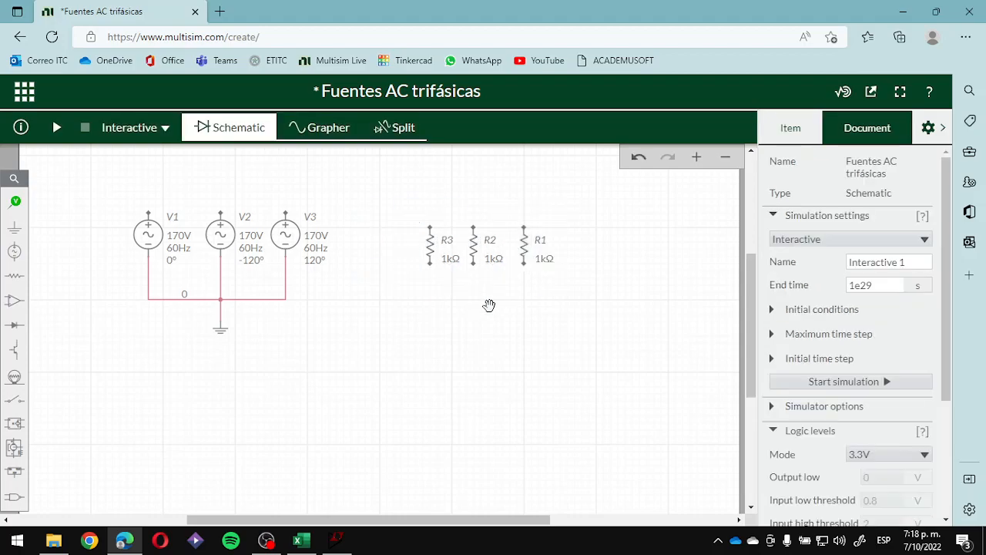
- Wire the positive terminals of V1, V2 and V3 to the upper terminals of R1, R2 and R3 respectively
left_click(148, 212)
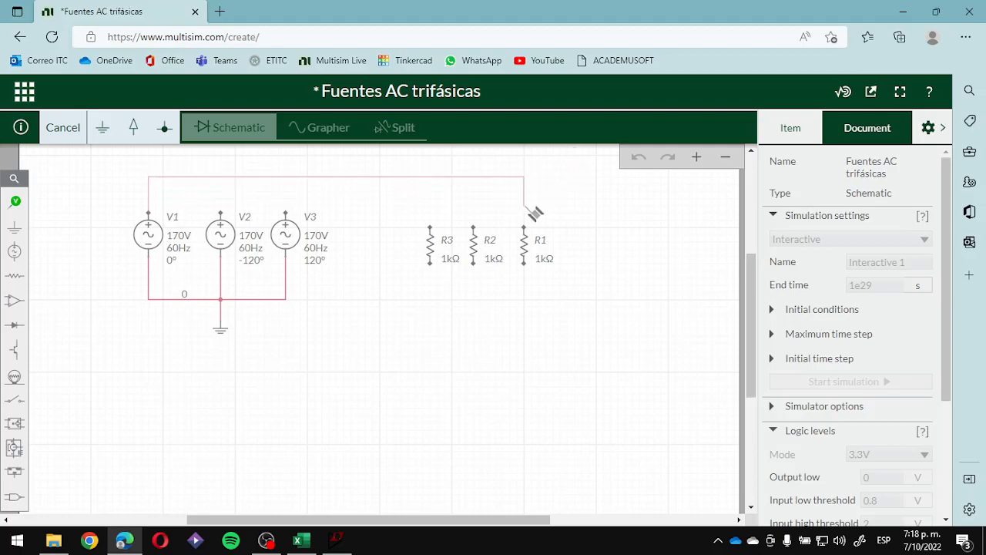
left_click(524, 230)
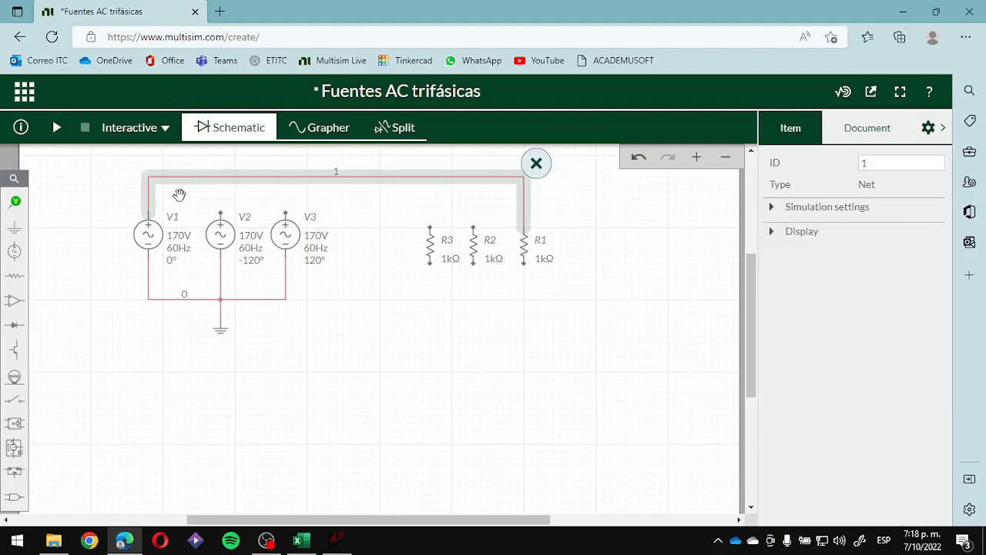
left_click(221, 212)
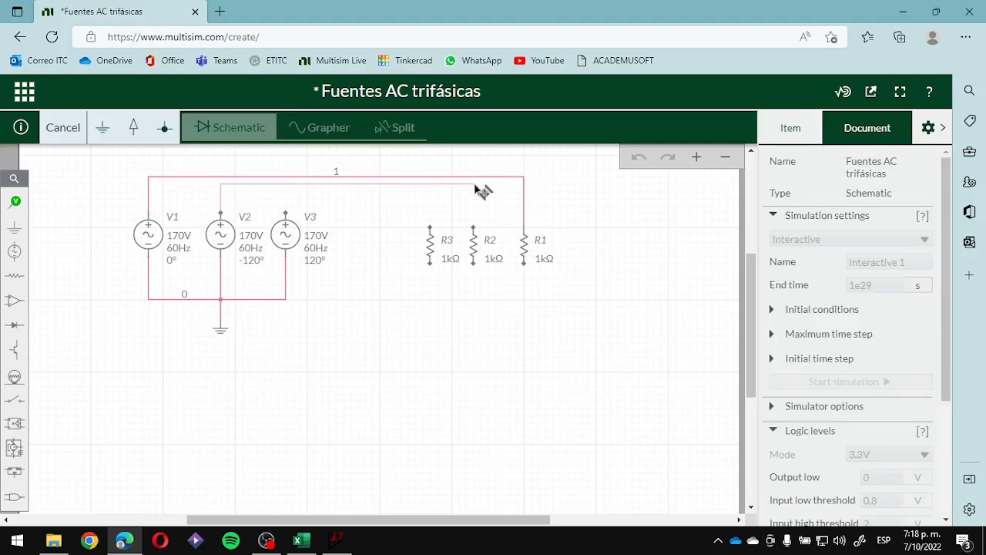
left_click(473, 227)
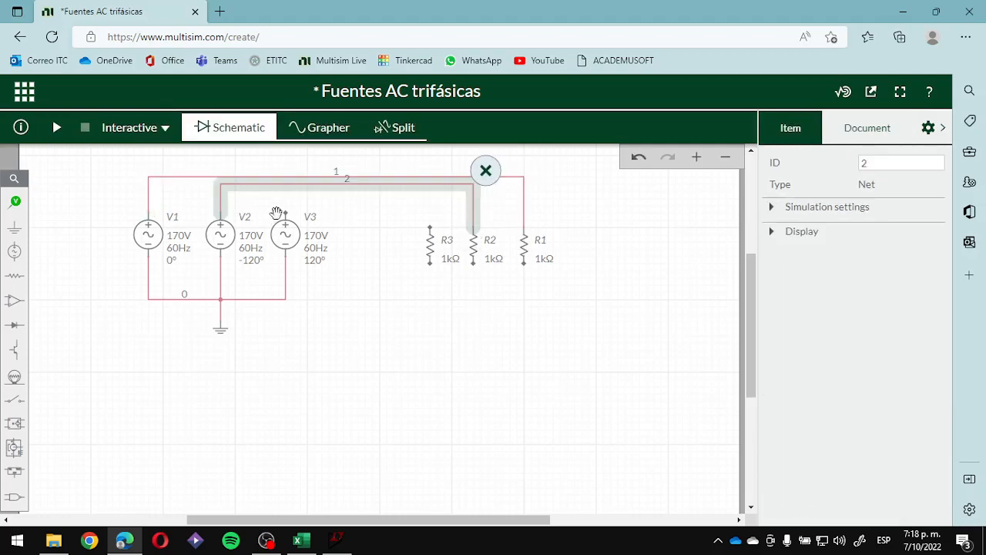
left_click(285, 212)
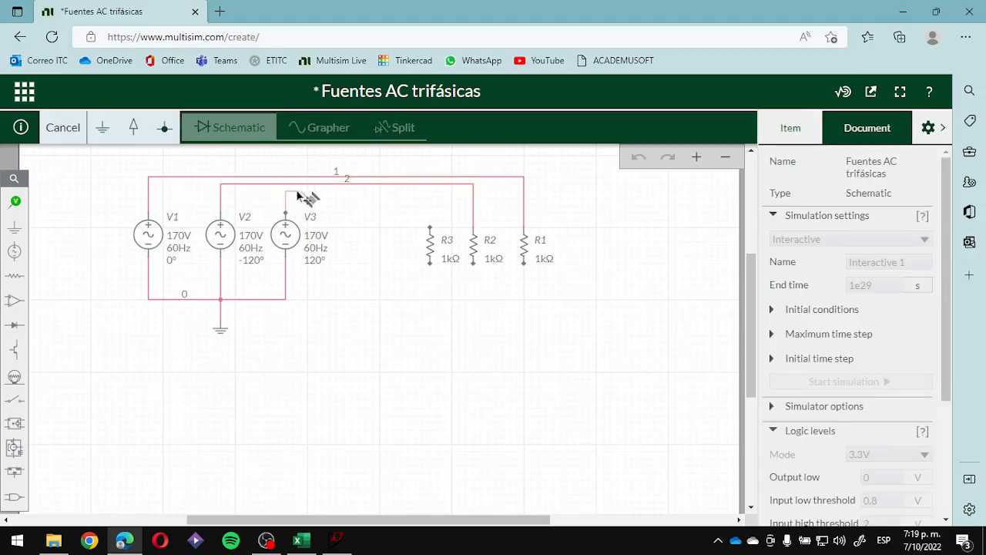
left_click(430, 226)
left_click(468, 298)
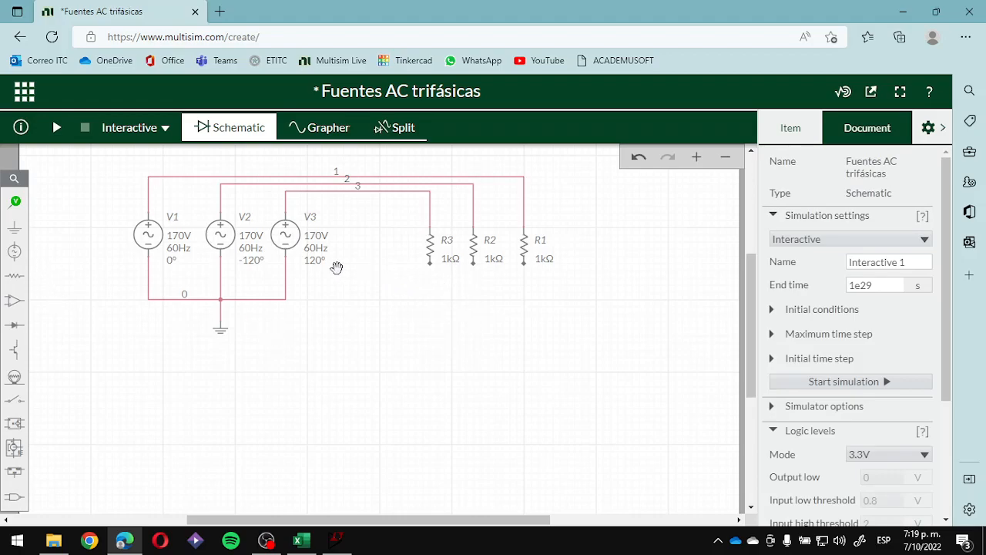
- Place a second ground symbol directly below resistor R2
left_click(14, 227)
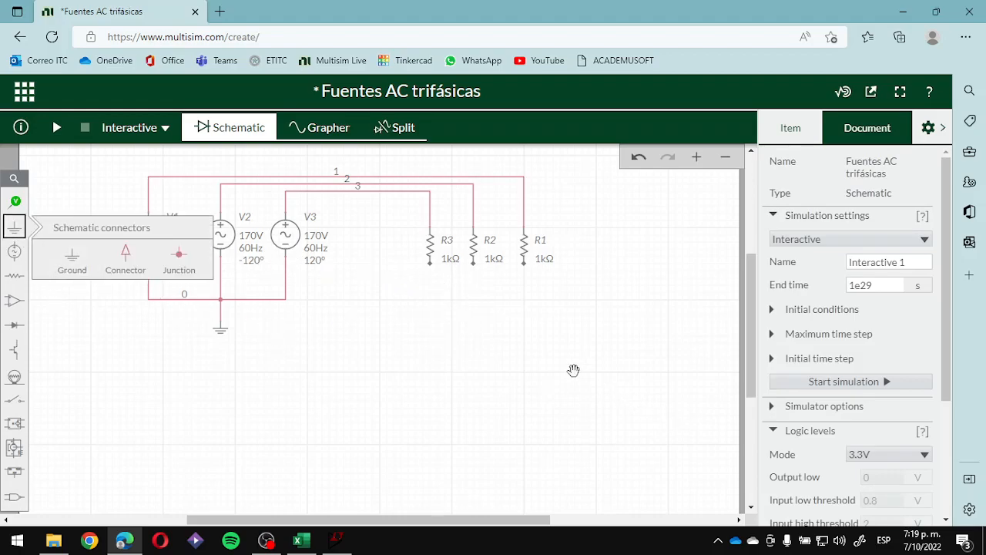
left_click(72, 255)
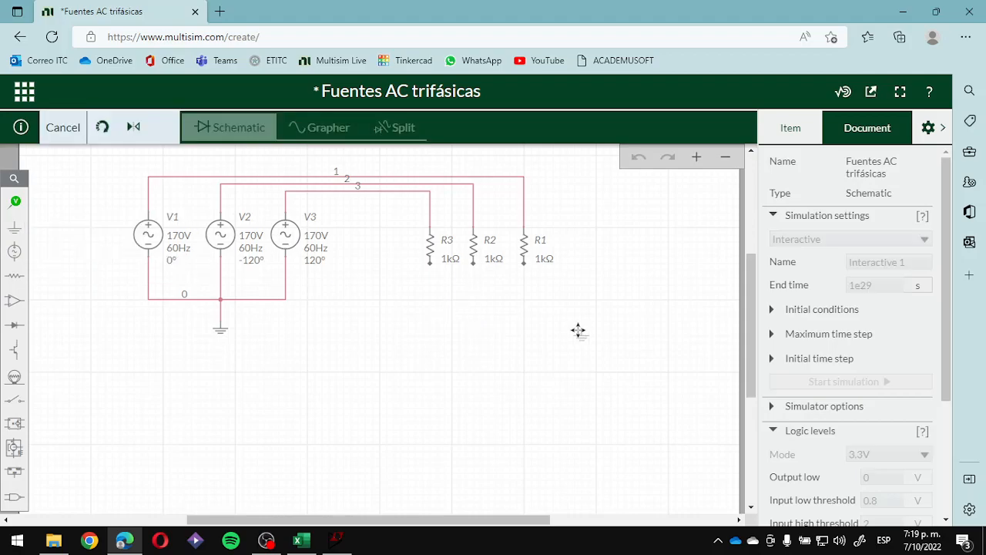
left_click(473, 306)
left_click(534, 292)
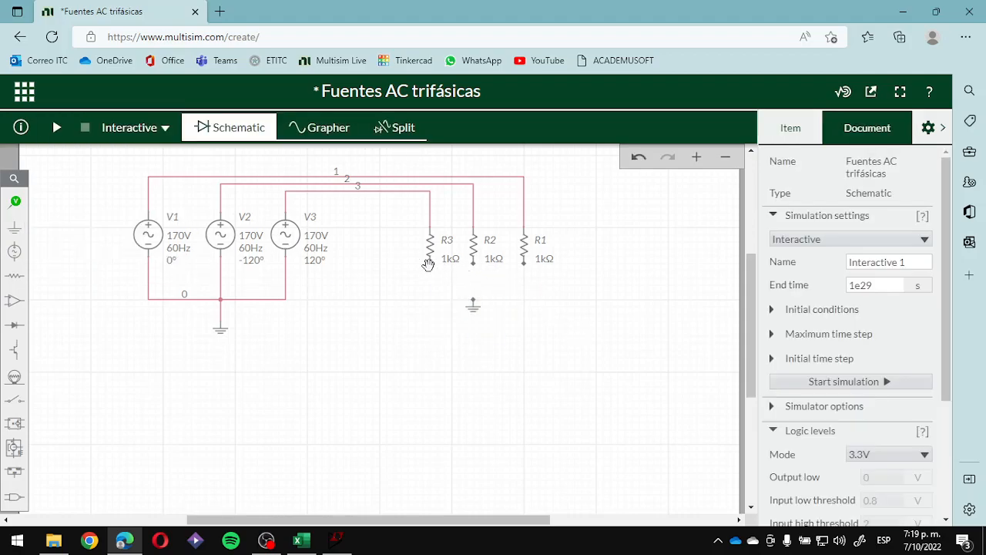
- Wire the lower terminals of R3, R1 and R2 together to the ground symbol below R2
left_click(431, 264)
left_click(474, 301)
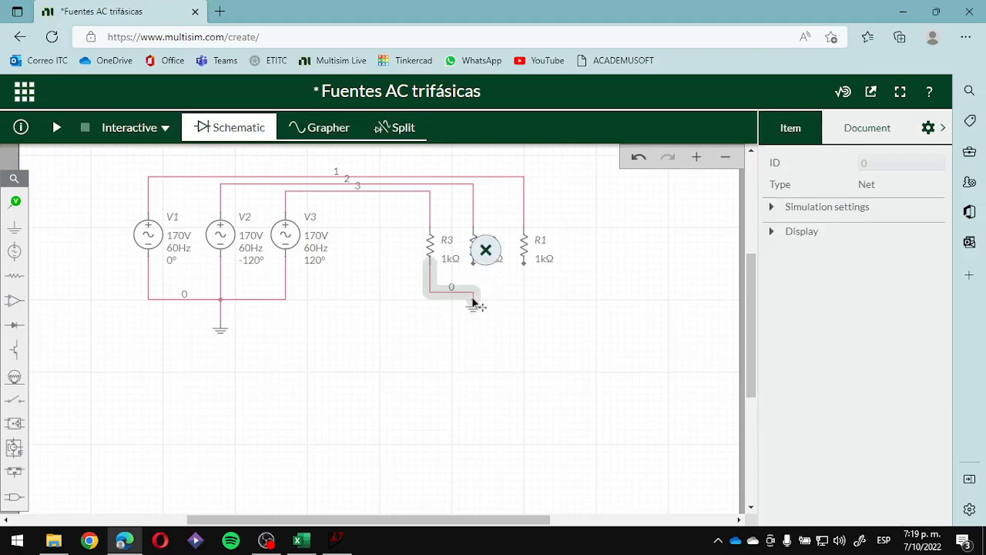
left_click(529, 266)
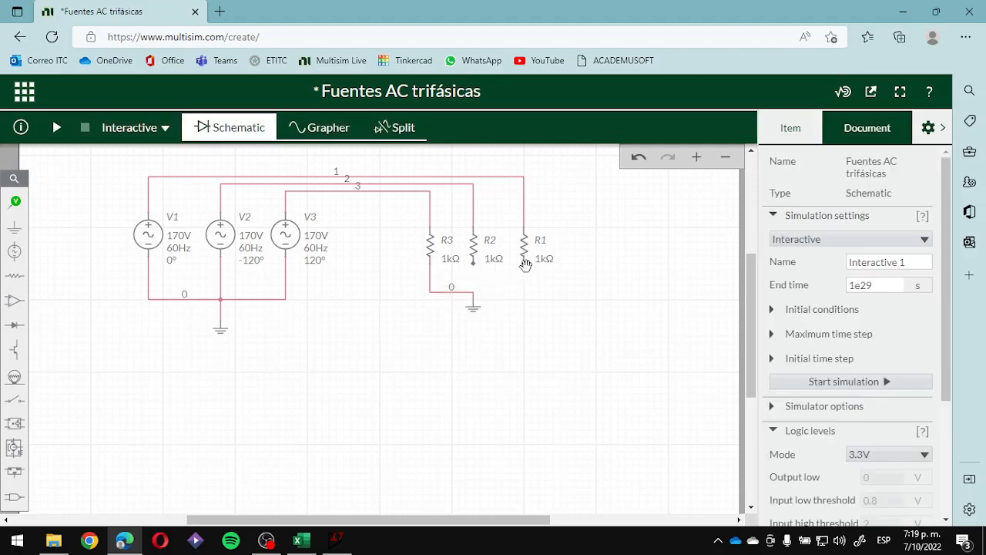
left_click(524, 264)
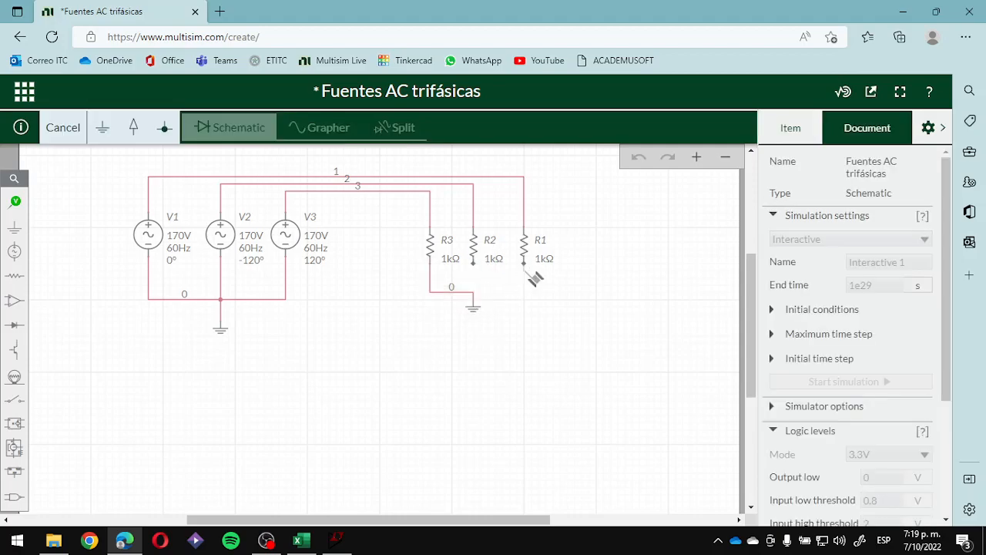
left_click(476, 299)
left_click(465, 276)
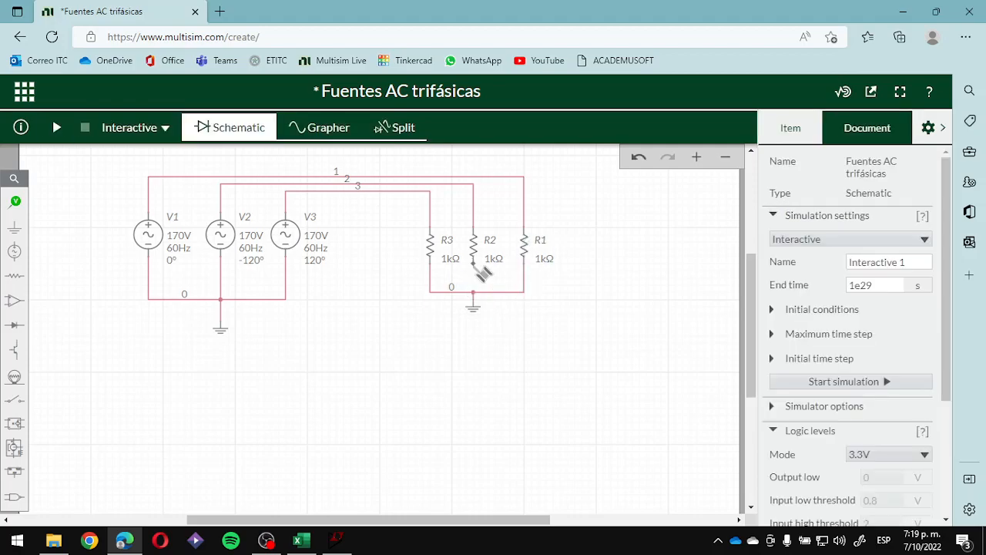
left_click(474, 265)
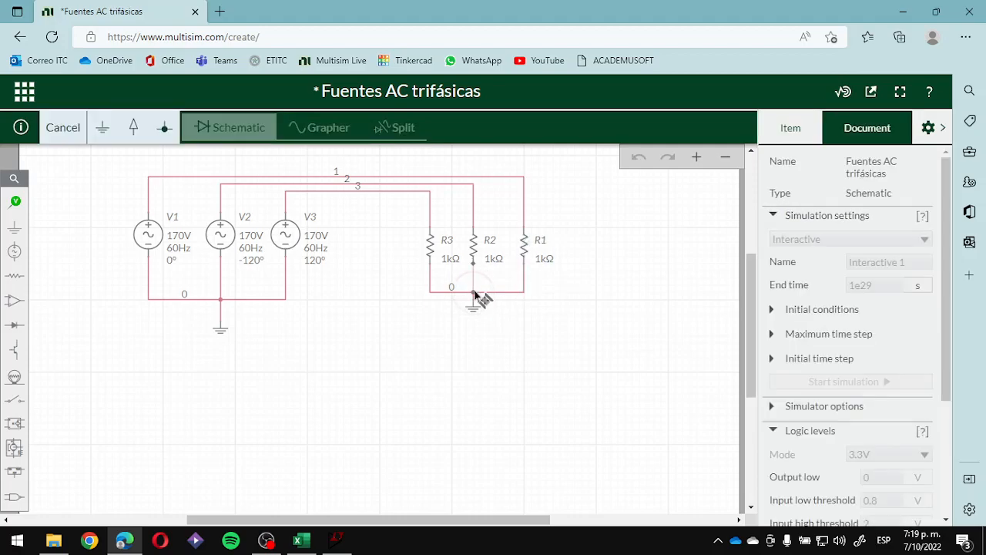
left_click(476, 292)
left_click(590, 352)
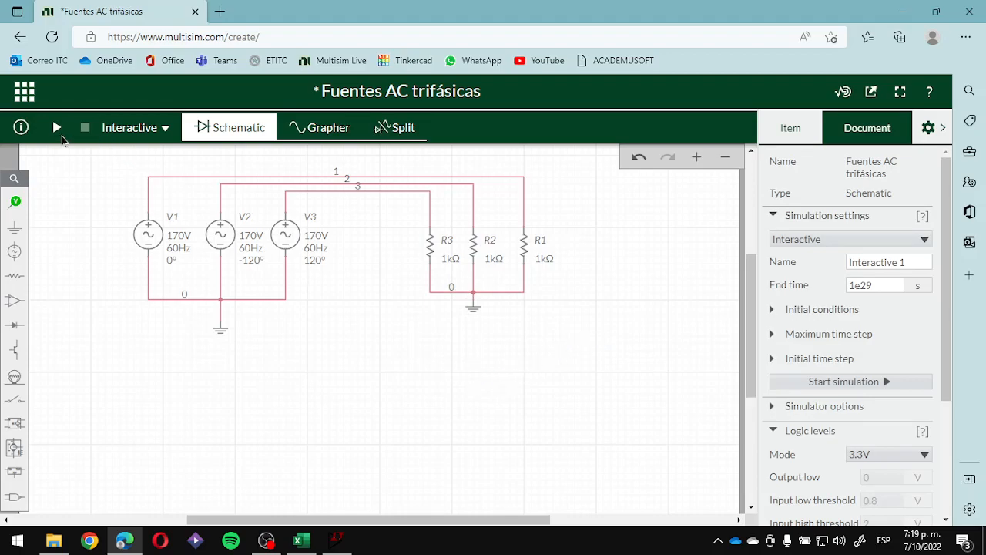
- Start the interactive simulation of the three-phase circuit
left_click(56, 128)
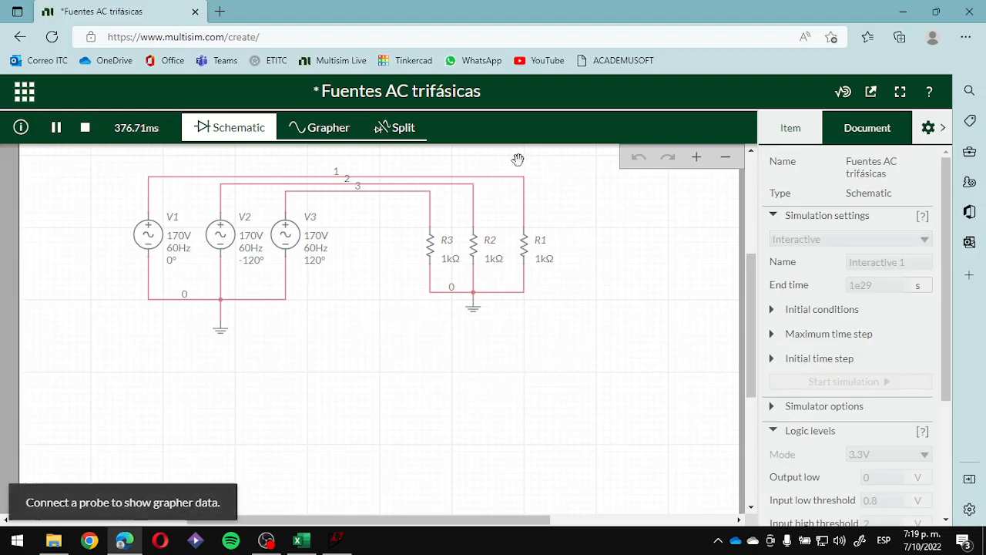
- Show the schematic and grapher side by side, hide the settings pane, and stop the running simulation
left_click(399, 128)
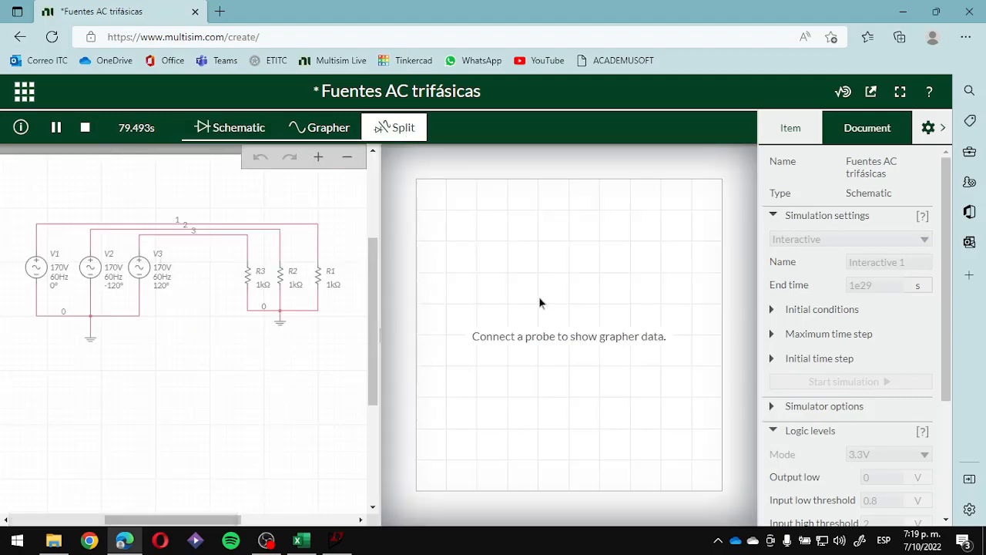
left_click(941, 128)
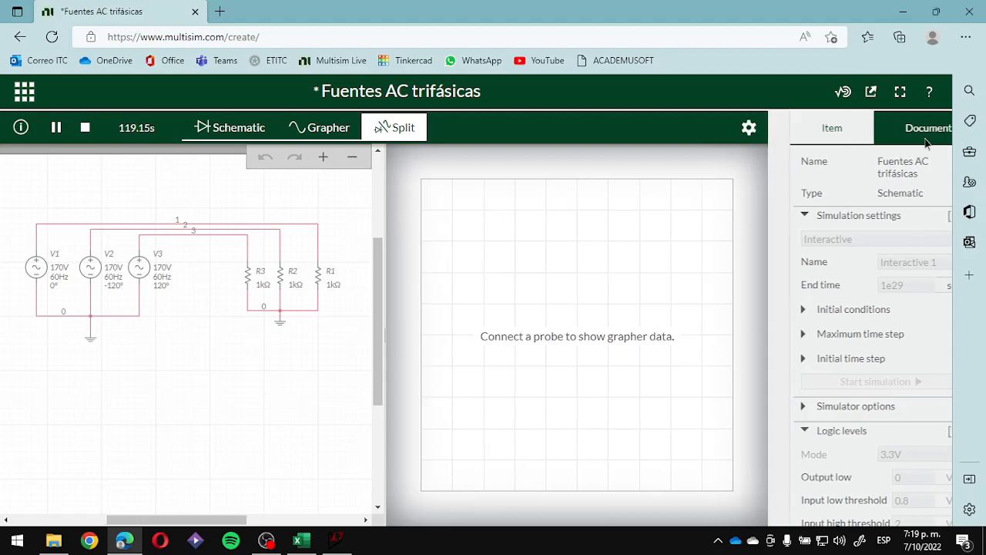
left_click(85, 127)
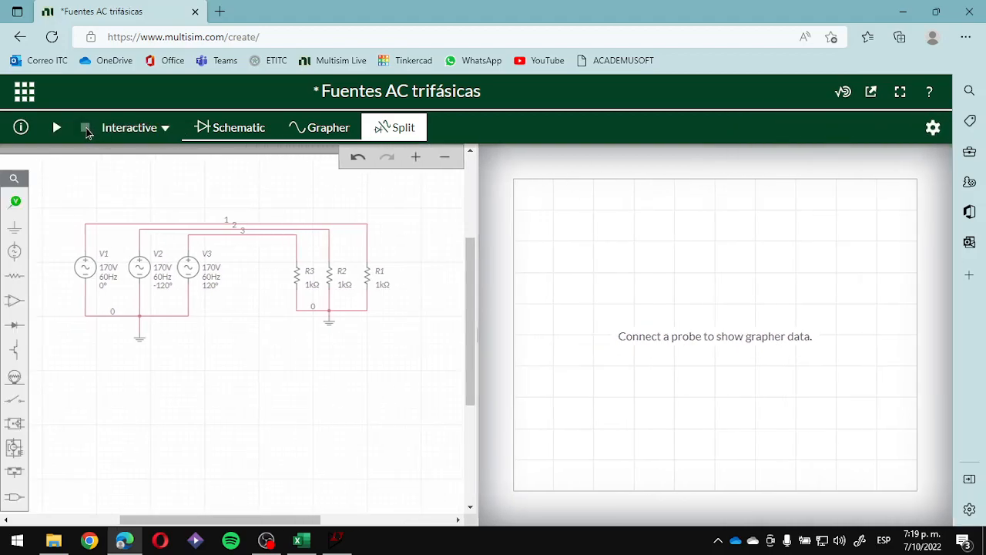
- Place voltage probes on the wires at the positive terminals of V1, V2 and V3
left_click(14, 204)
left_click(73, 233)
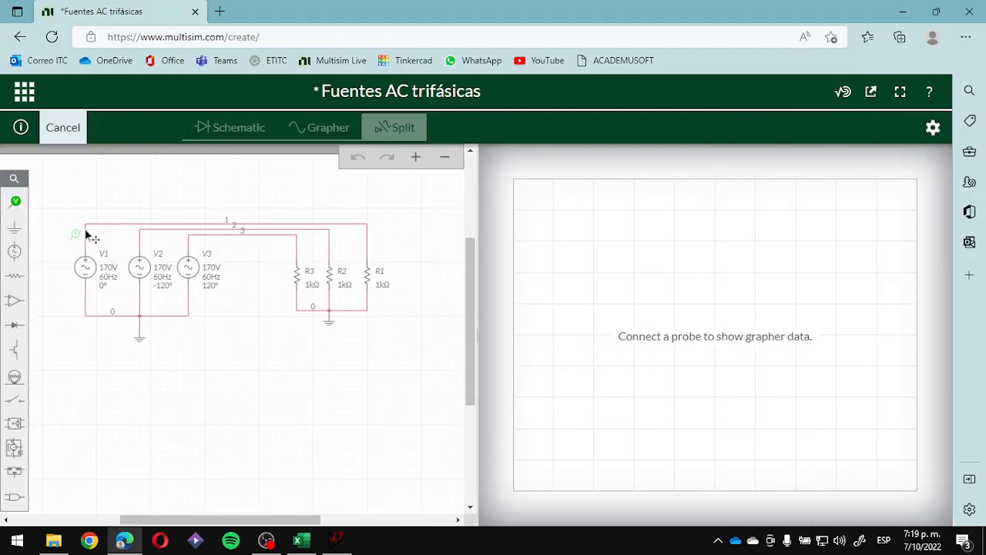
left_click(96, 233)
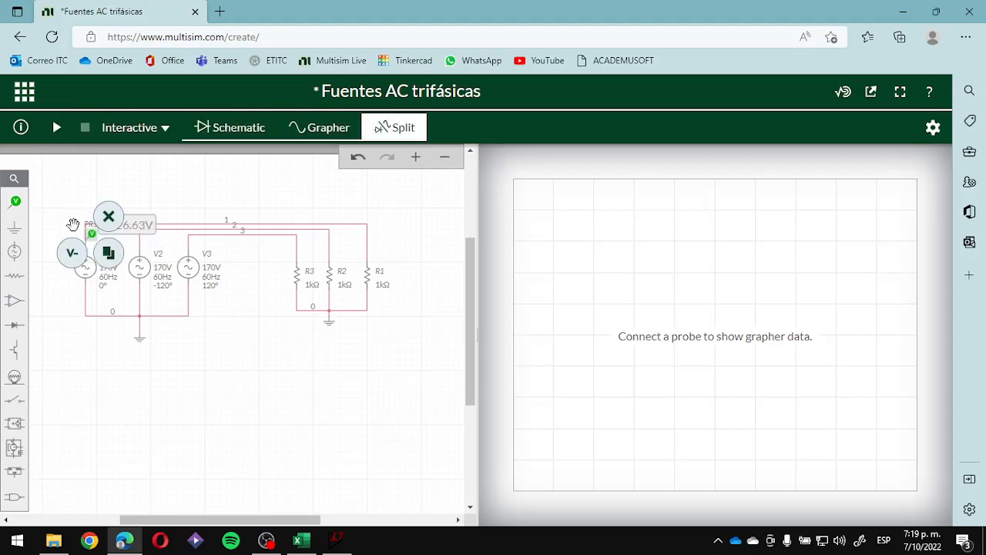
left_click(108, 252)
left_click(146, 234)
left_click(162, 253)
left_click(196, 240)
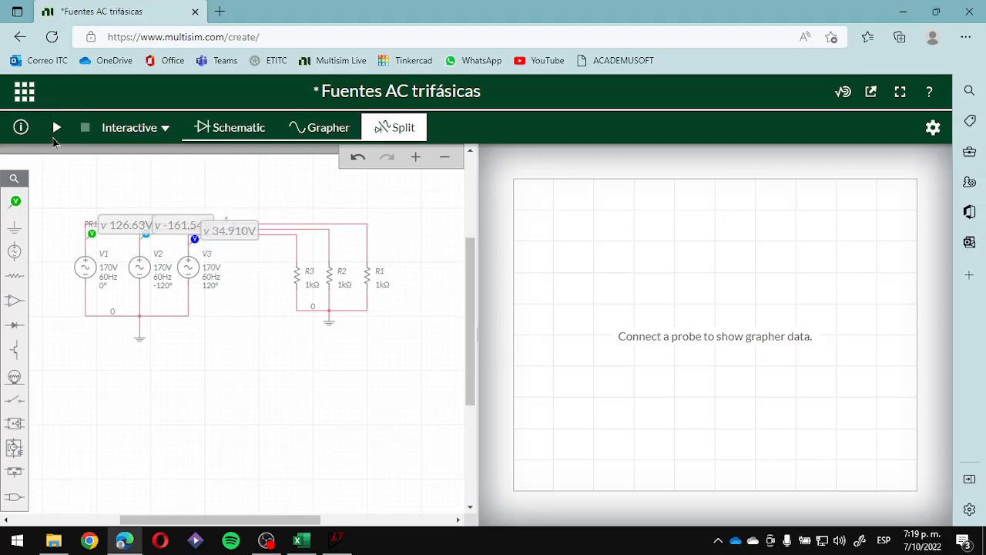
- Start the interactive simulation and set the grapher's trigger mode to Single
left_click(57, 131)
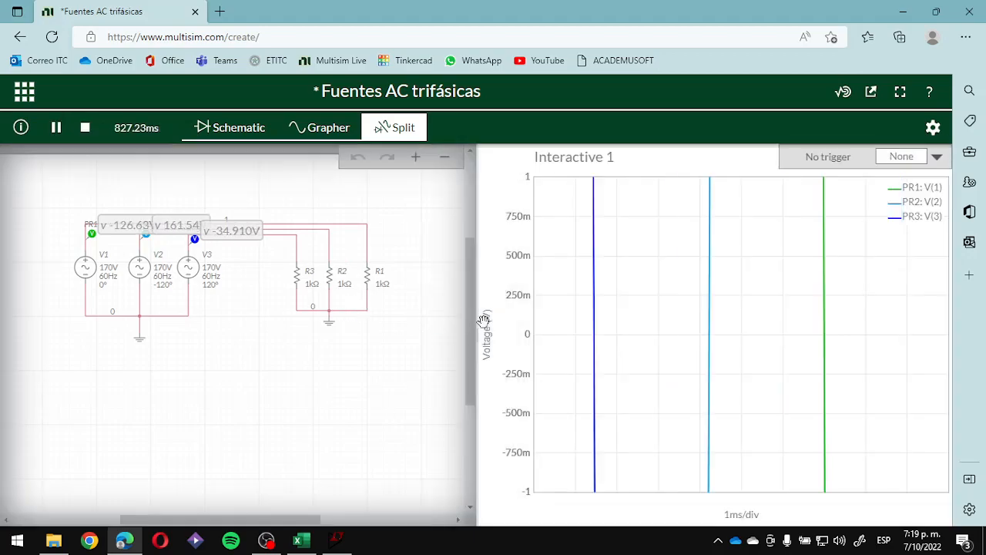
left_click(935, 158)
left_click(905, 178)
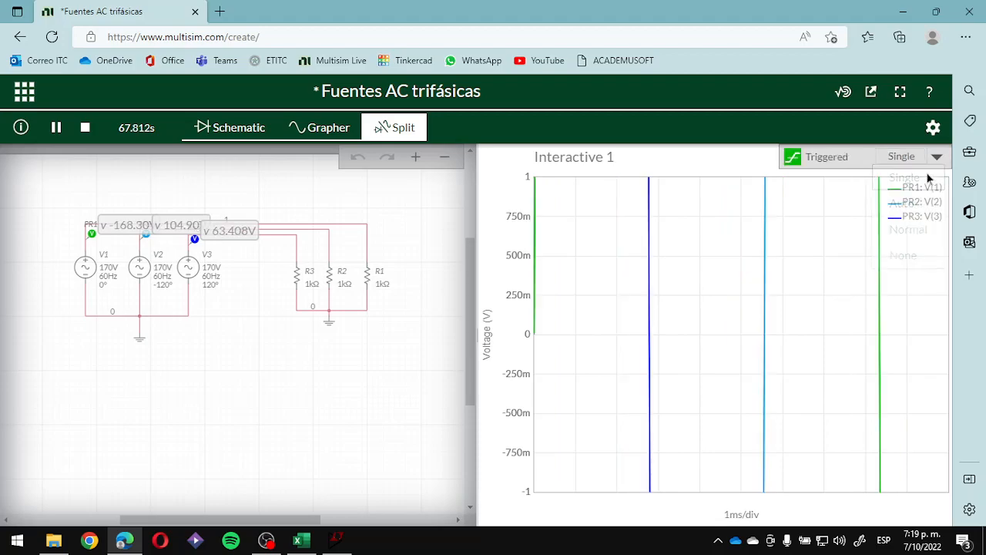
- Try the Auto and Normal trigger modes on the grapher before returning to Single
left_click(937, 157)
left_click(922, 208)
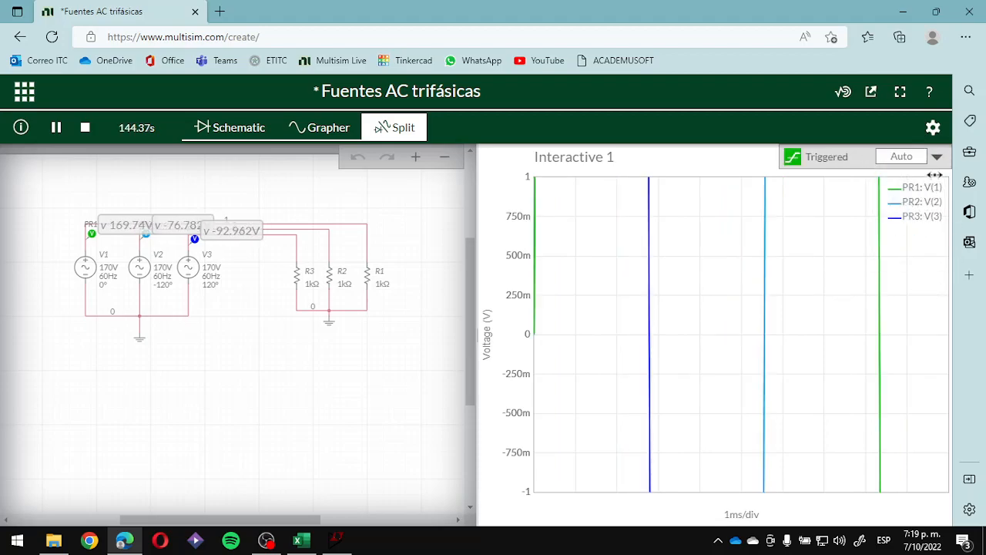
left_click(935, 160)
left_click(916, 226)
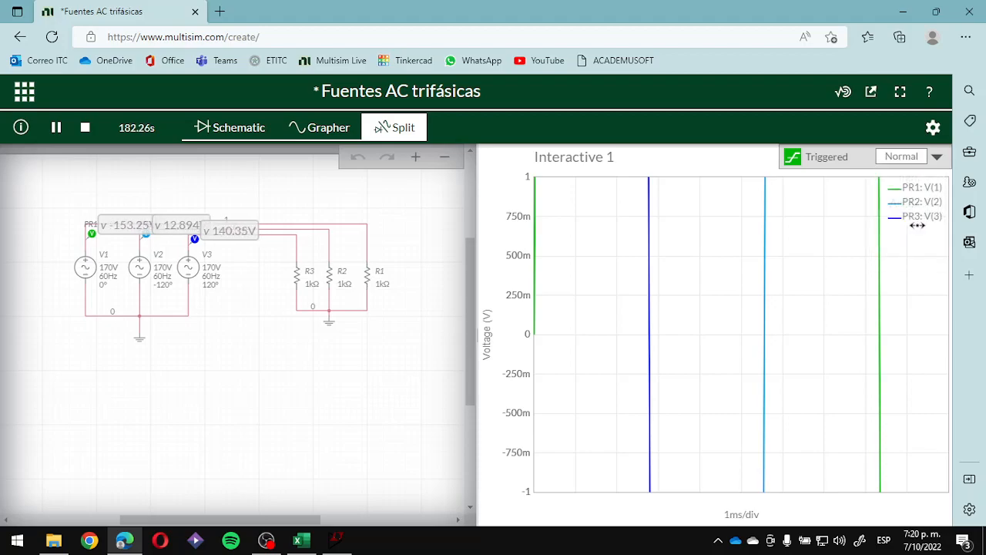
left_click(937, 158)
left_click(923, 181)
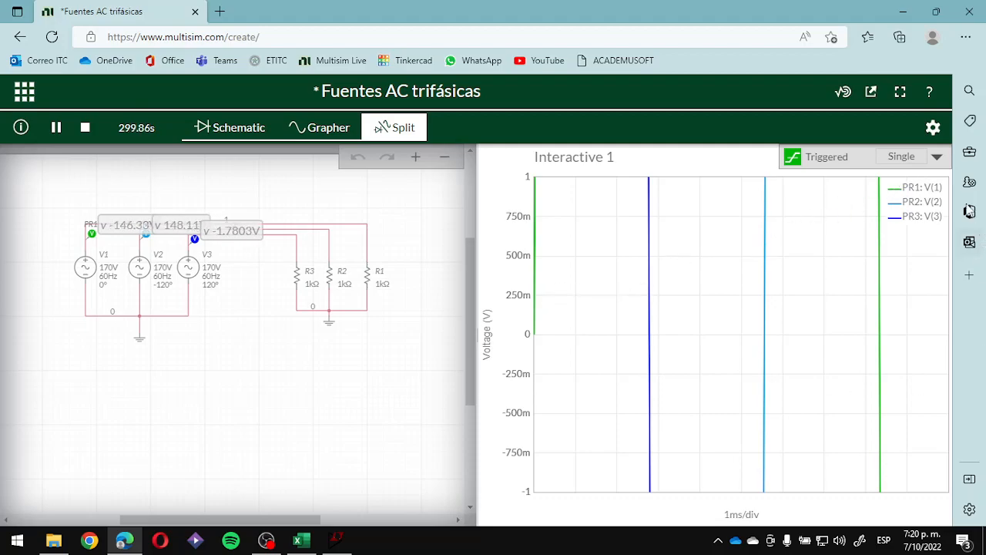
- Set the grapher's time scale to 2 ms/div and its voltage axis to range from -180 V to 180 V
left_click(933, 128)
scroll(848, 385, "down", 6)
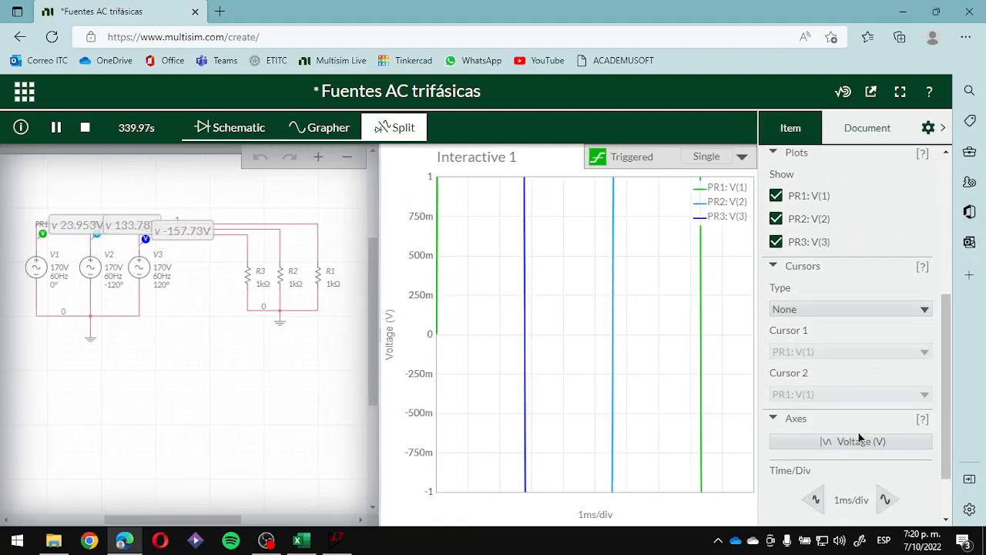
left_click(885, 431)
left_click(880, 488)
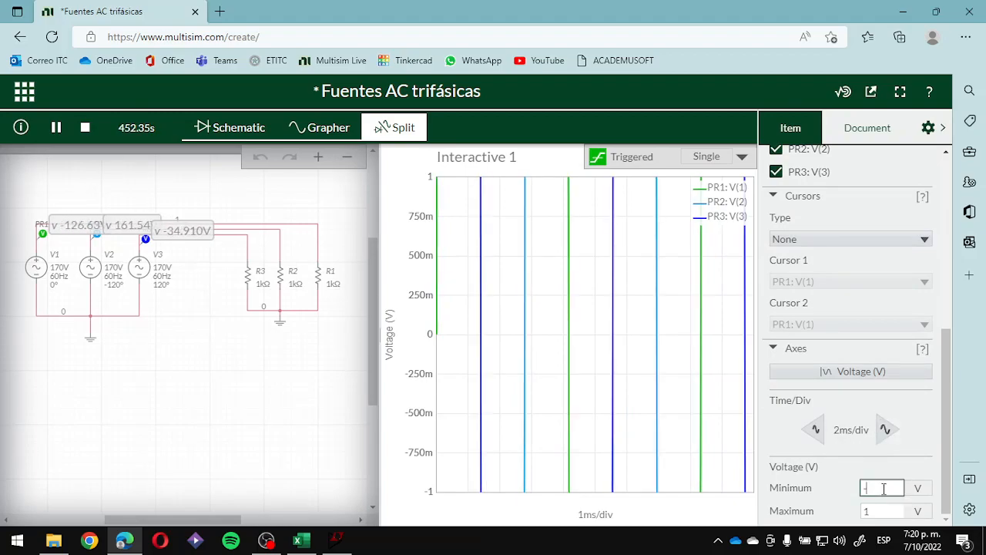
left_click(890, 511)
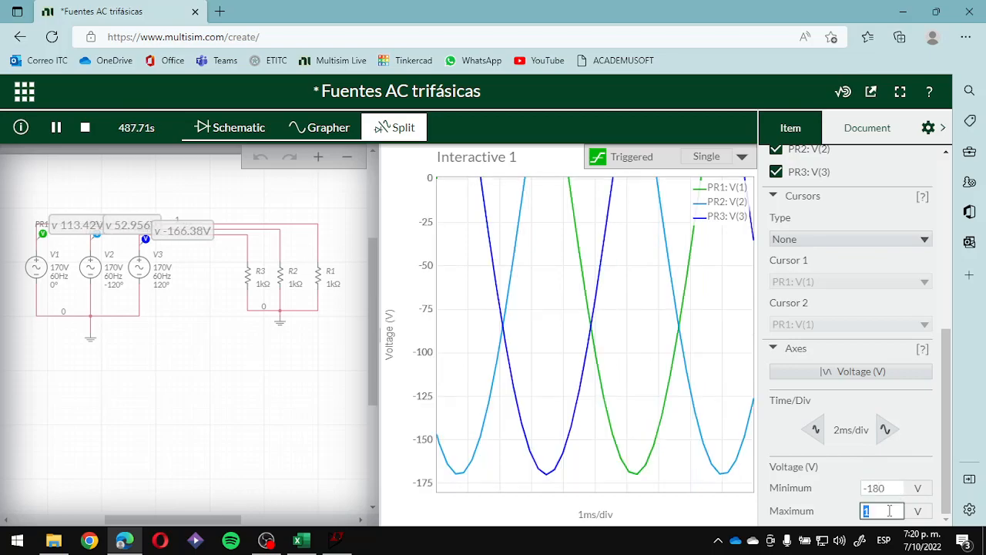
type("180")
left_click(887, 488)
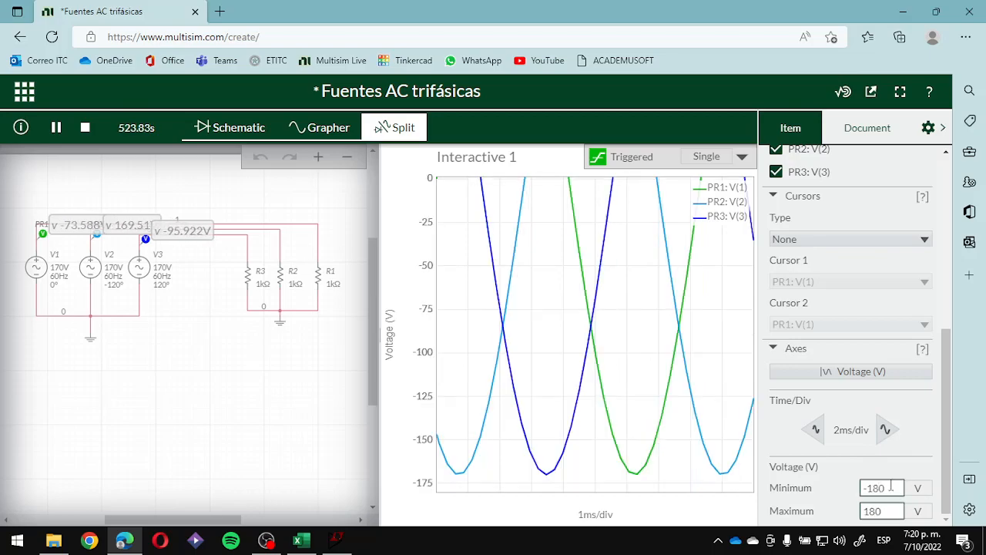
left_click(942, 128)
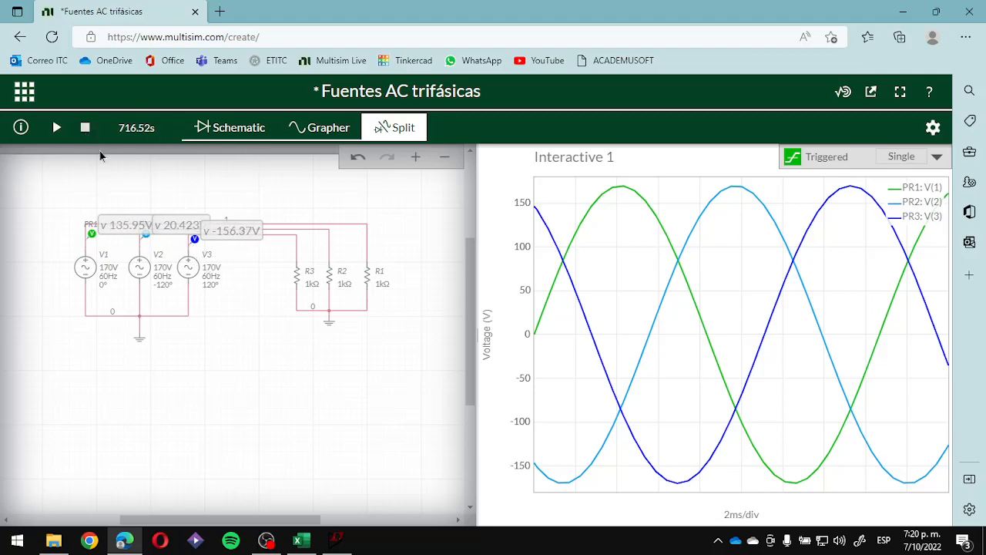
- Set the phase of source V2 to 120°
left_click(164, 286)
double_click(161, 297)
type("120")
key("Return")
left_click(277, 396)
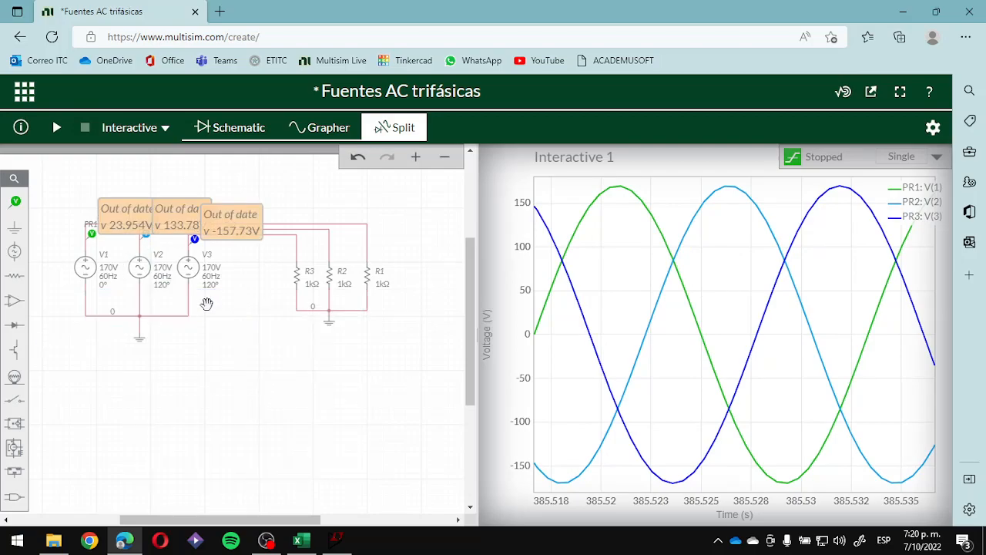
- Set the phase of source V3 to -120°, and run the simulation briefly to view the new phase sequence
left_click(212, 287)
double_click(216, 301)
type("-120")
key("Return")
left_click(259, 437)
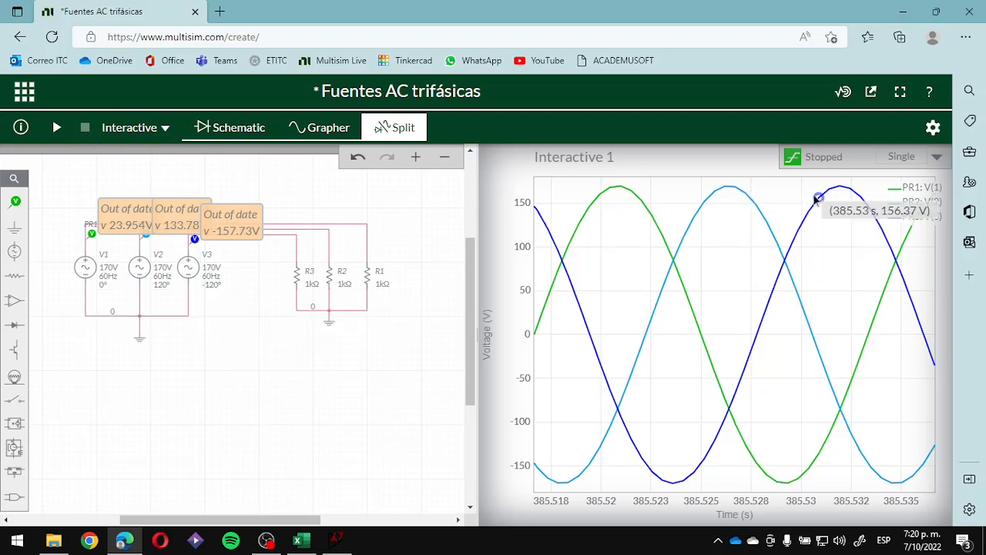
left_click(57, 130)
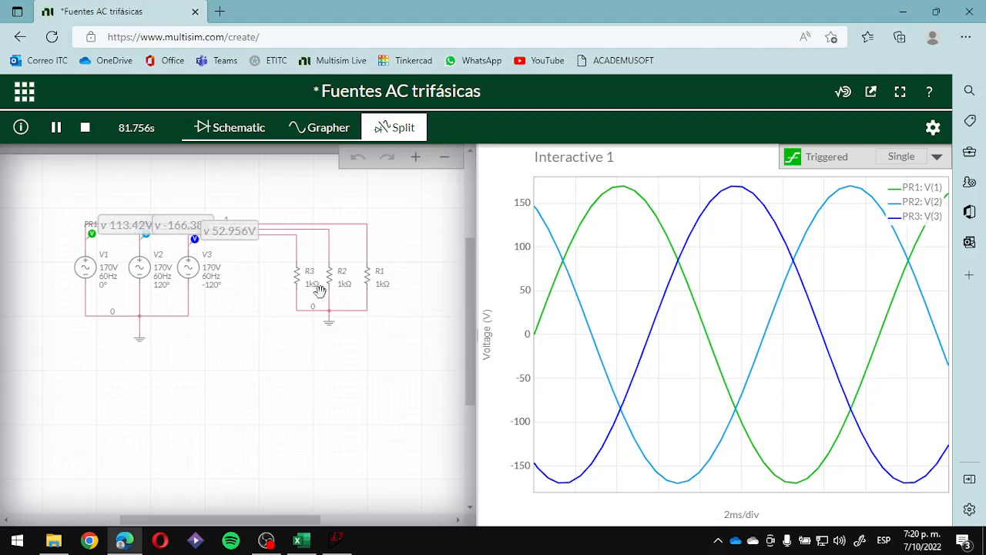
left_click(85, 128)
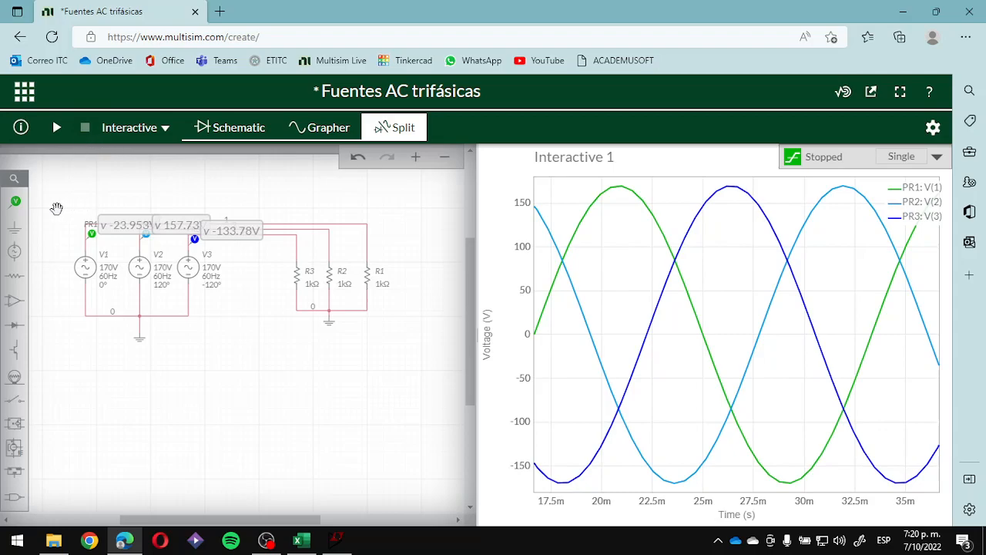
- Place a current probe on the wire at the upper terminal of R3
left_click(15, 201)
left_click(137, 249)
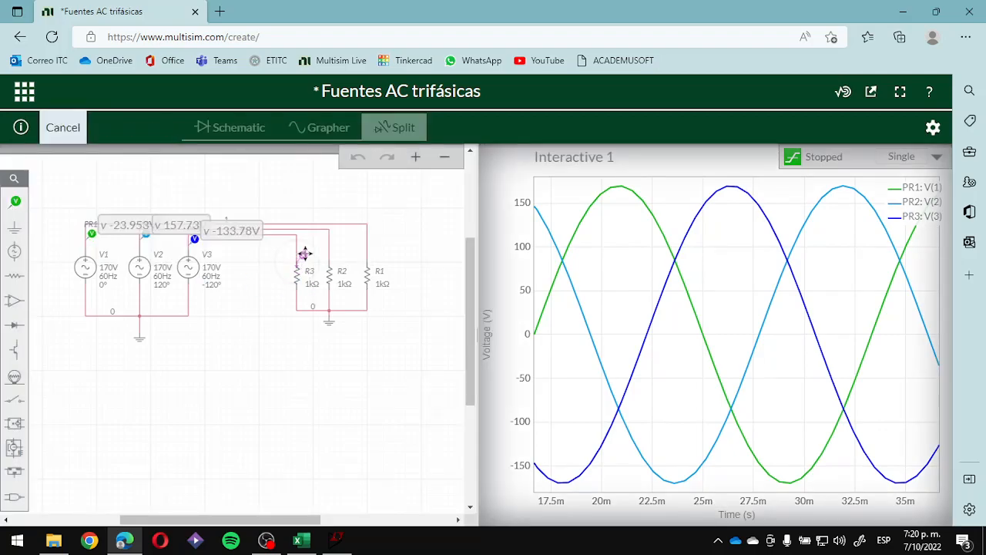
left_click(305, 253)
- Try duplicating R3's current probe onto the wire above R2, and delete the copy
left_click(322, 277)
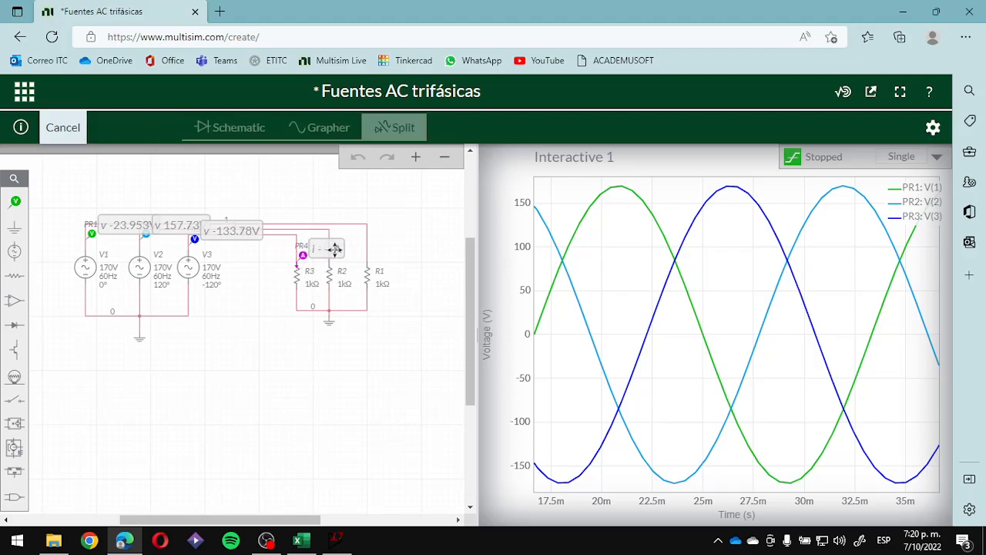
left_click(334, 249)
left_click(412, 271)
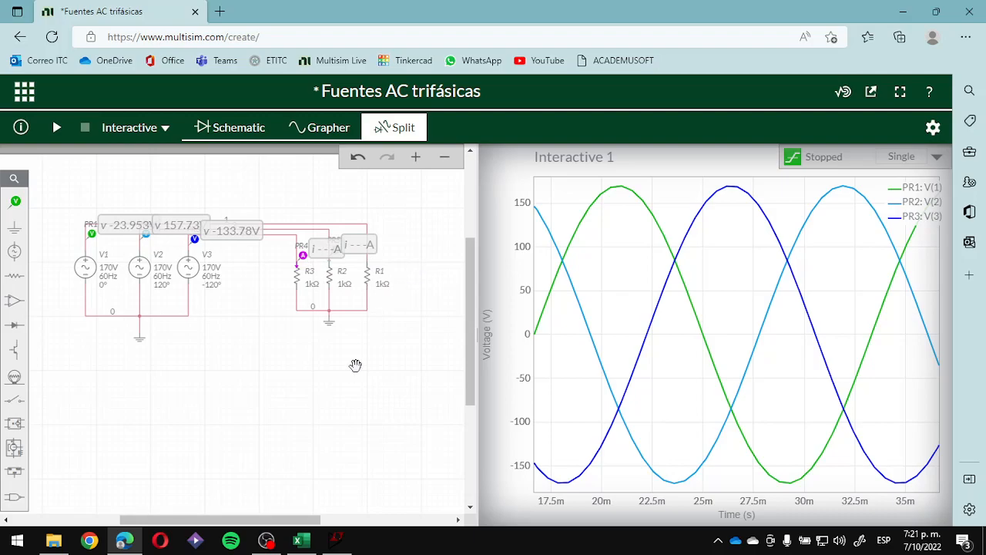
scroll(355, 242, "up", 3)
left_click(321, 256)
left_click(345, 277)
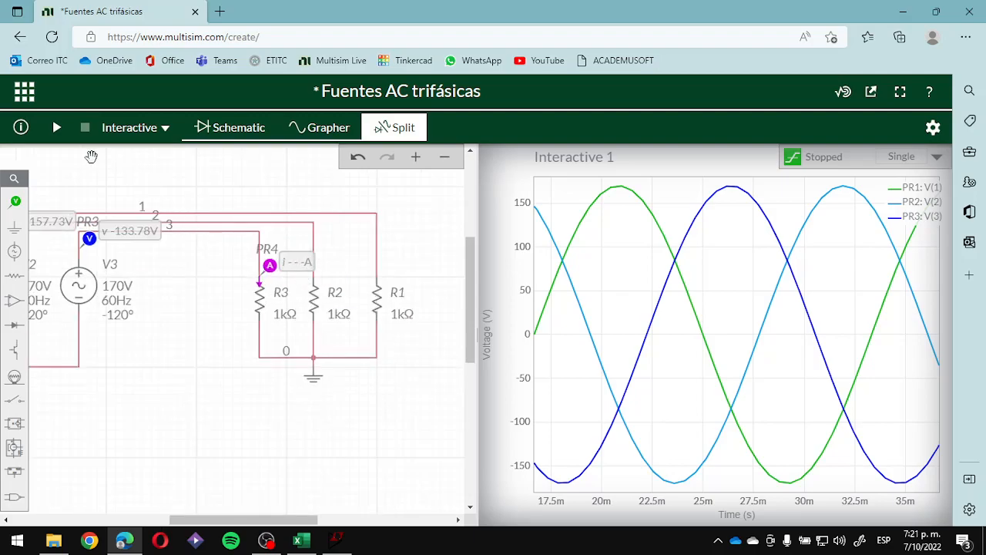
- Try to place a new current probe on the wire above R2
left_click(15, 202)
left_click(123, 231)
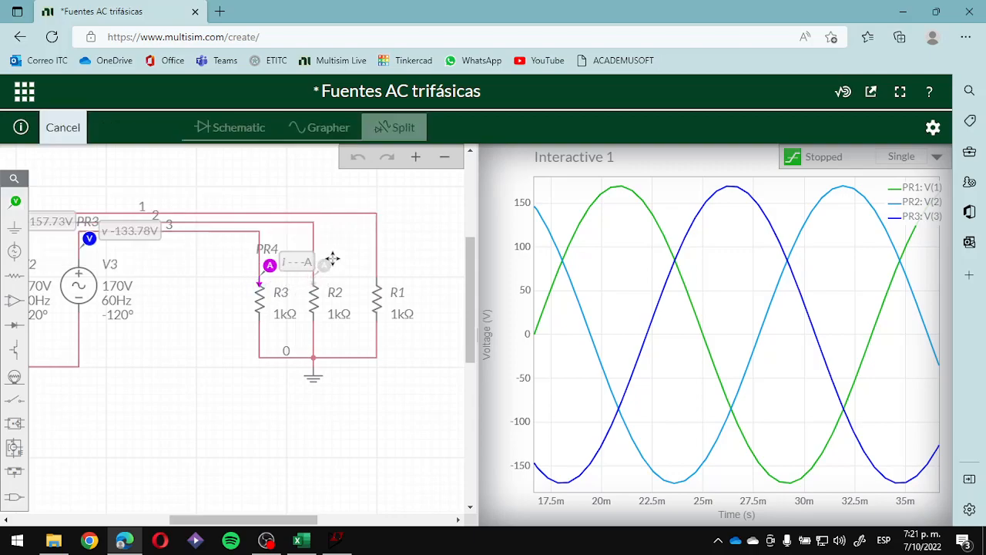
left_click(333, 257)
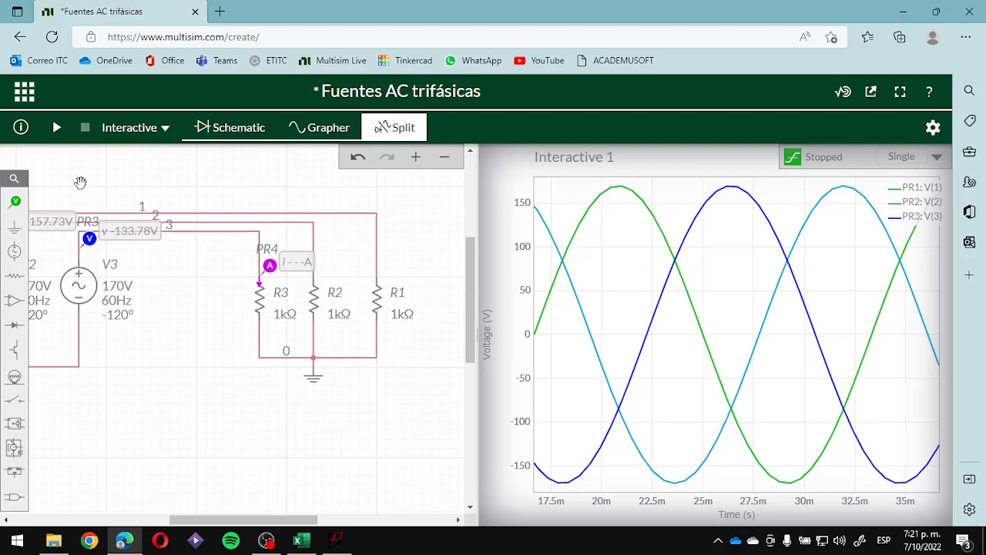
left_click(15, 201)
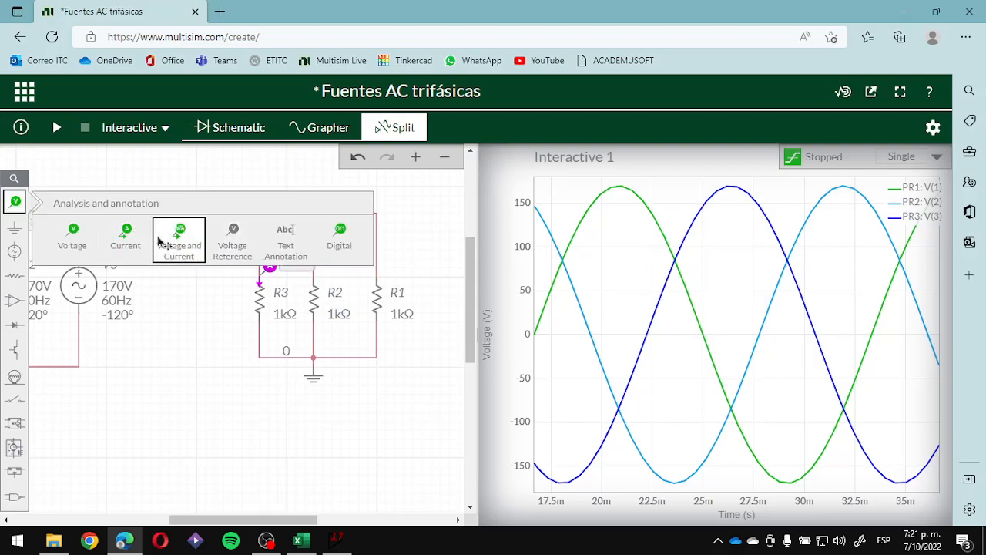
left_click(127, 237)
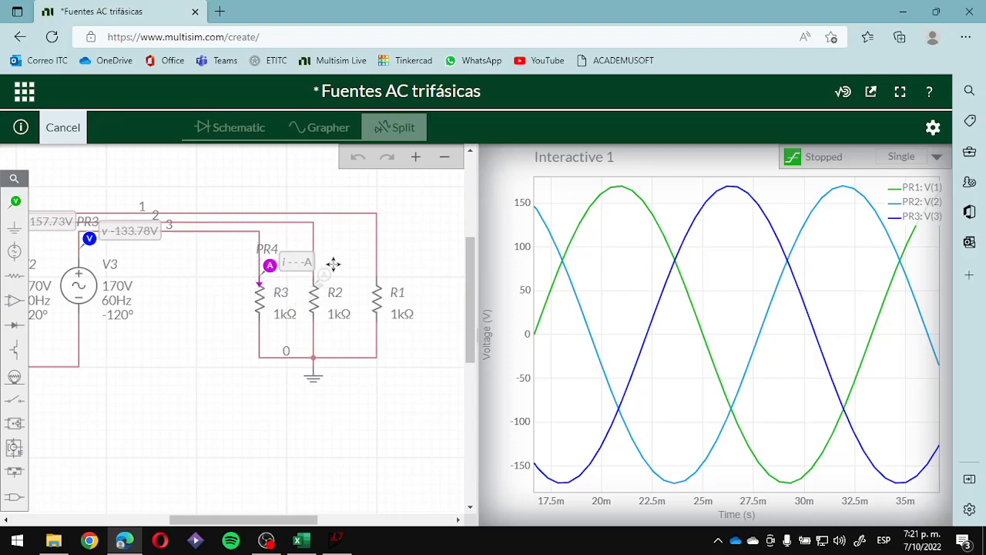
left_click(333, 264)
left_click(344, 260)
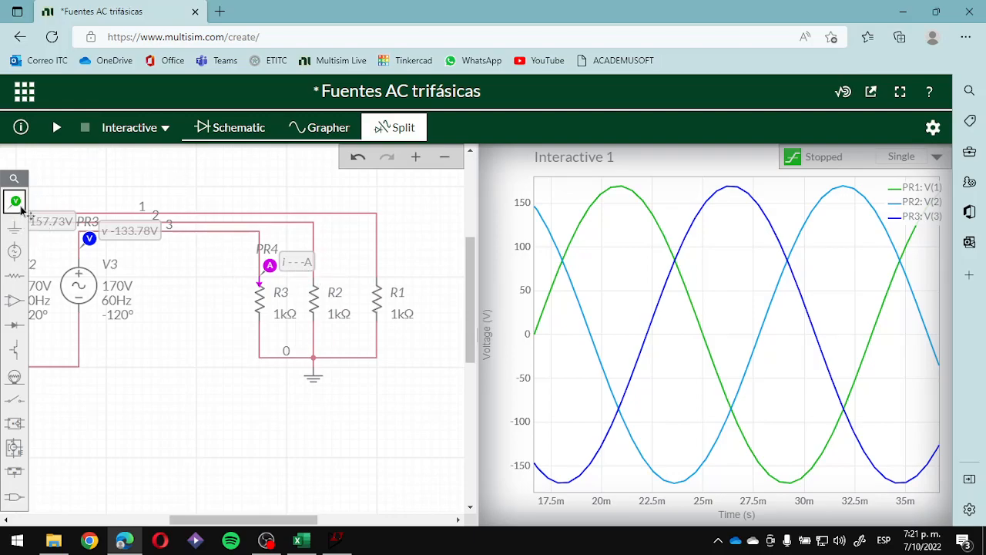
- Place current probes on the wires at the upper terminals of R1 and R2
left_click(15, 201)
left_click(126, 235)
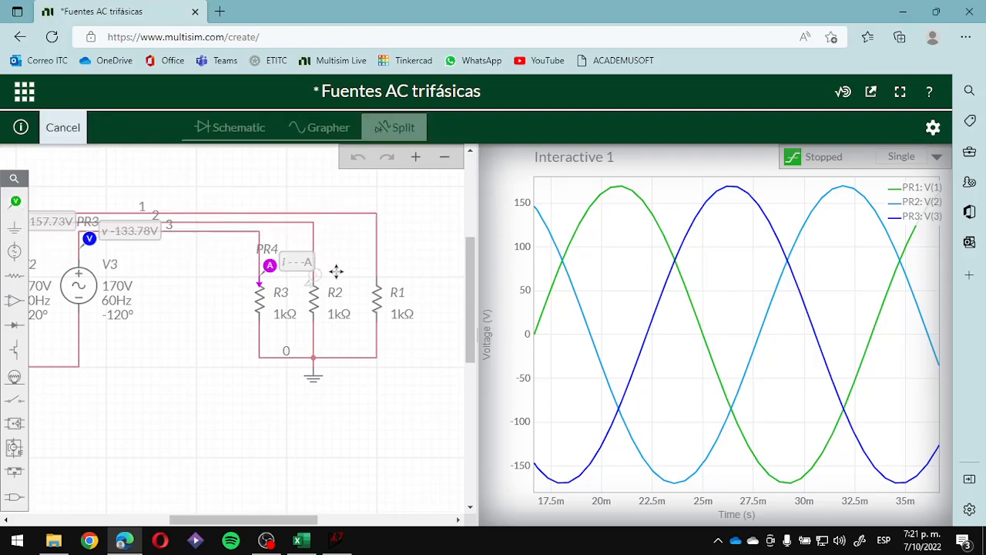
left_click(407, 256)
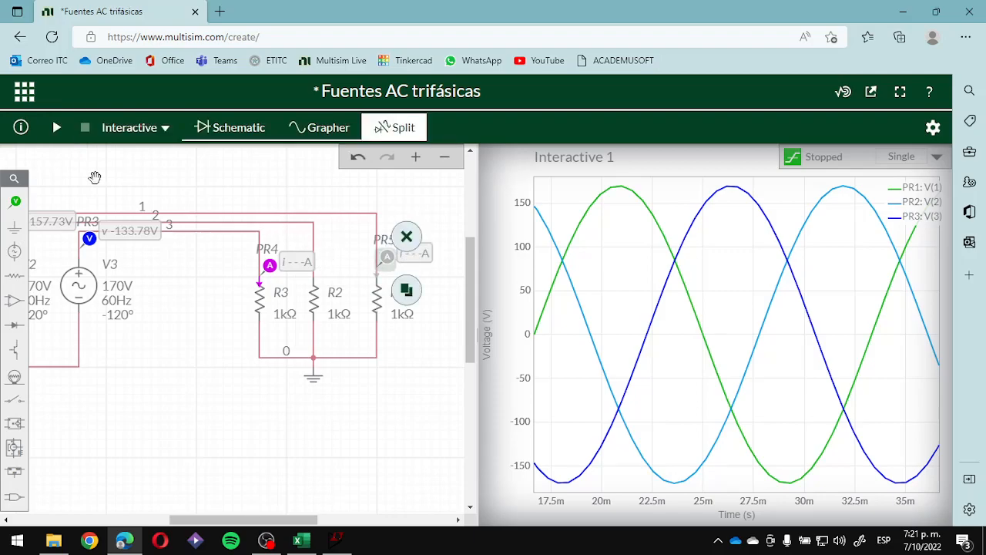
left_click(14, 201)
left_click(126, 235)
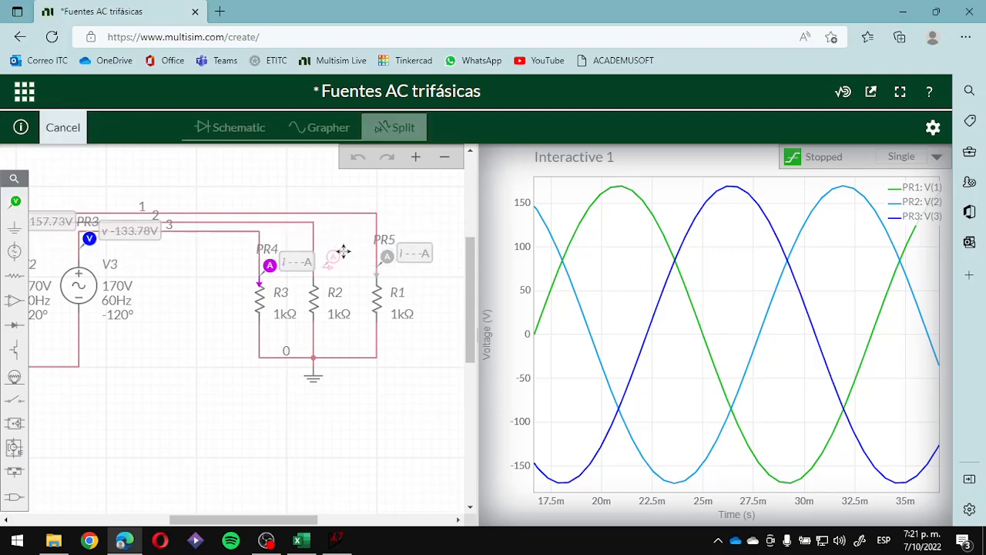
left_click(324, 247)
left_click(425, 301)
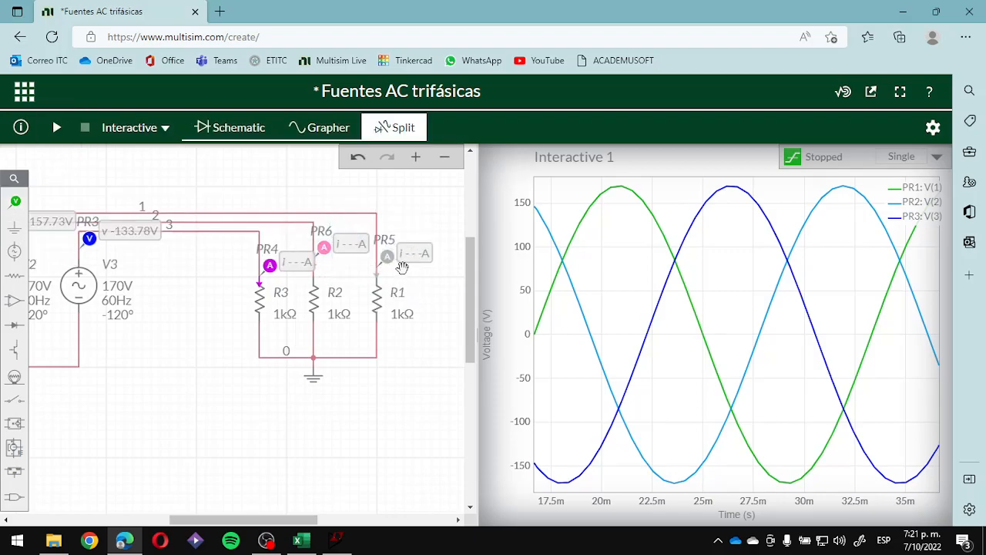
- Start the interactive simulation to plot the source voltages together with the resistor currents
left_click(388, 257)
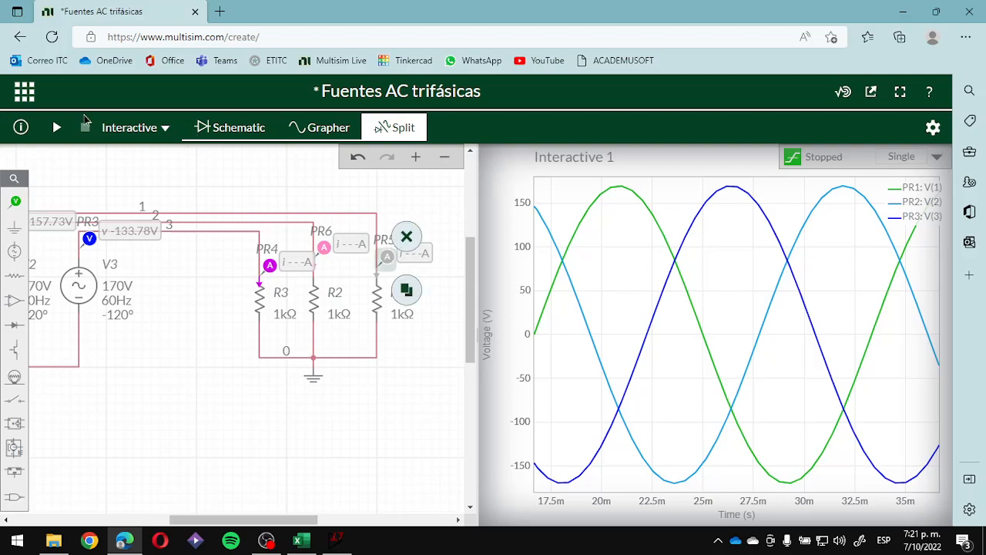
left_click(53, 128)
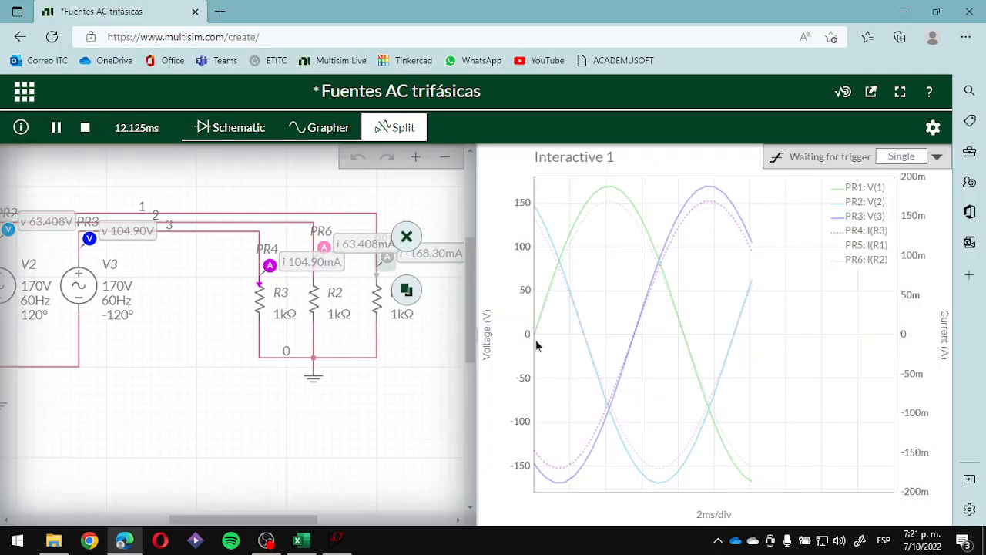
- Rescale the graph's current axis to about ±400 mA so the current curves separate from the voltage curves
mouse_move(537, 346)
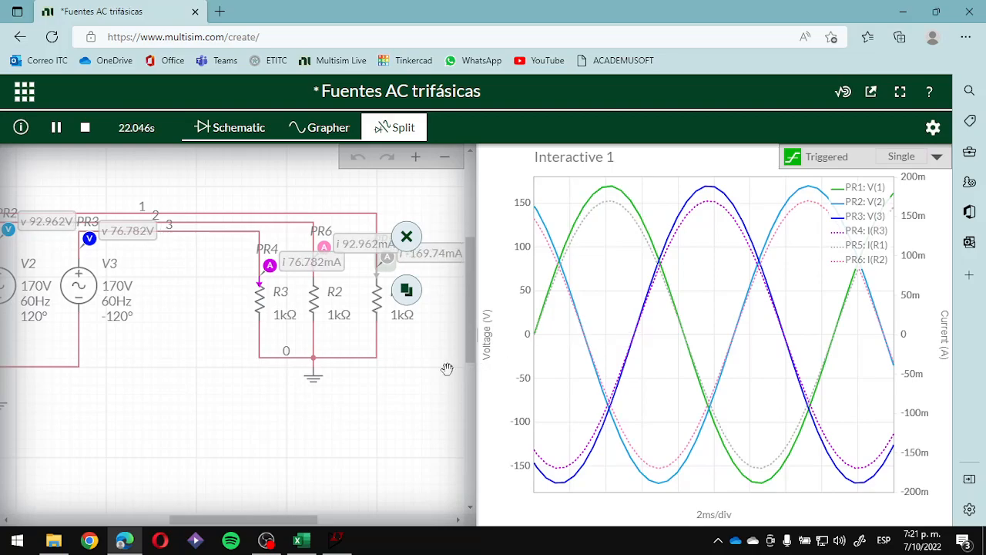
left_click(447, 368)
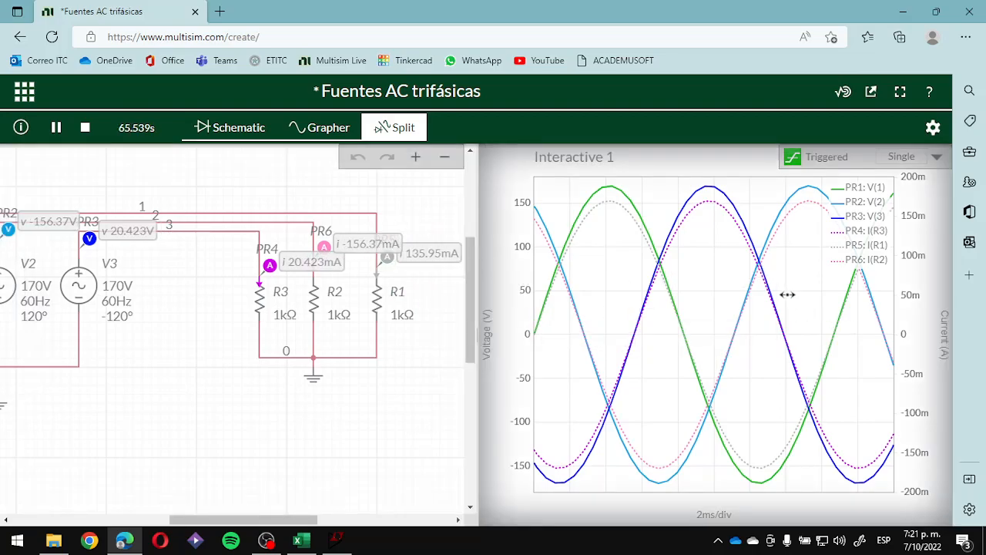
left_click_drag(909, 309, 919, 346)
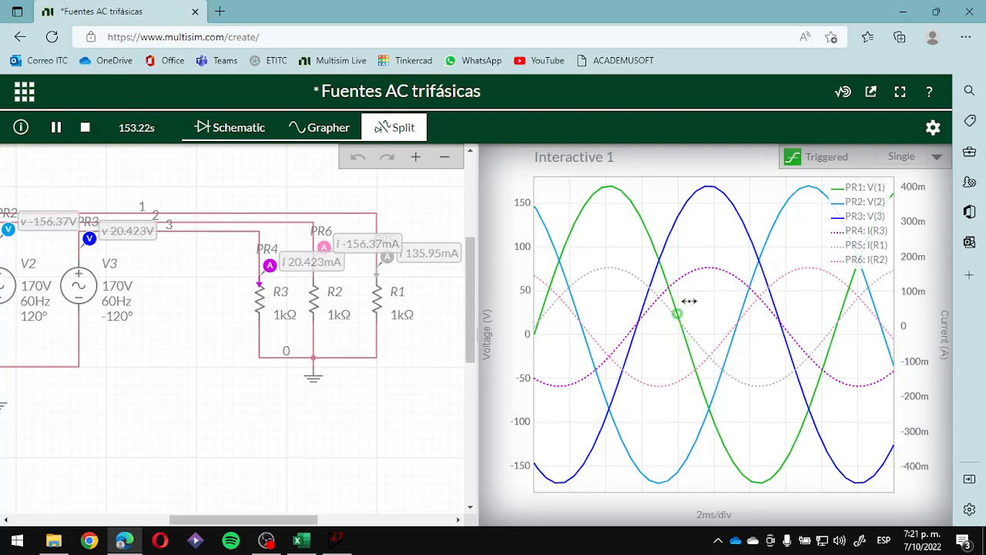
mouse_move(651, 231)
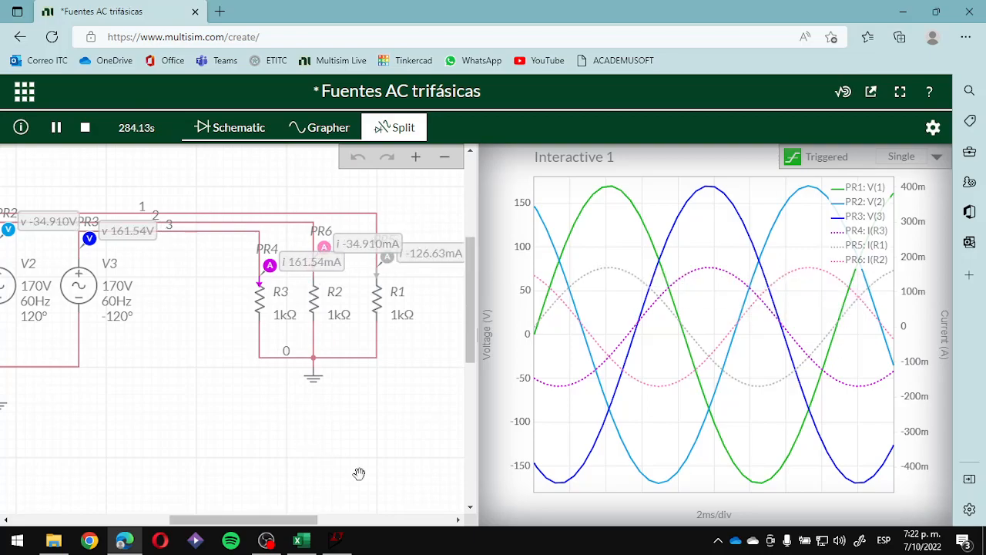
- Stop the simulation and return to the schematic-only view of the whole circuit
scroll(143, 379, "down", 1)
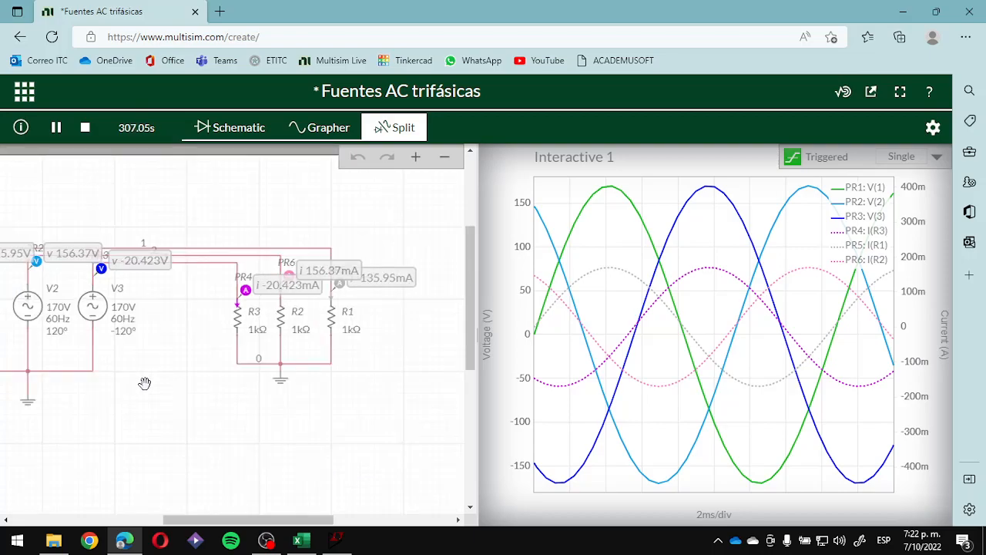
left_click_drag(157, 384, 221, 336)
scroll(213, 398, "down", 1)
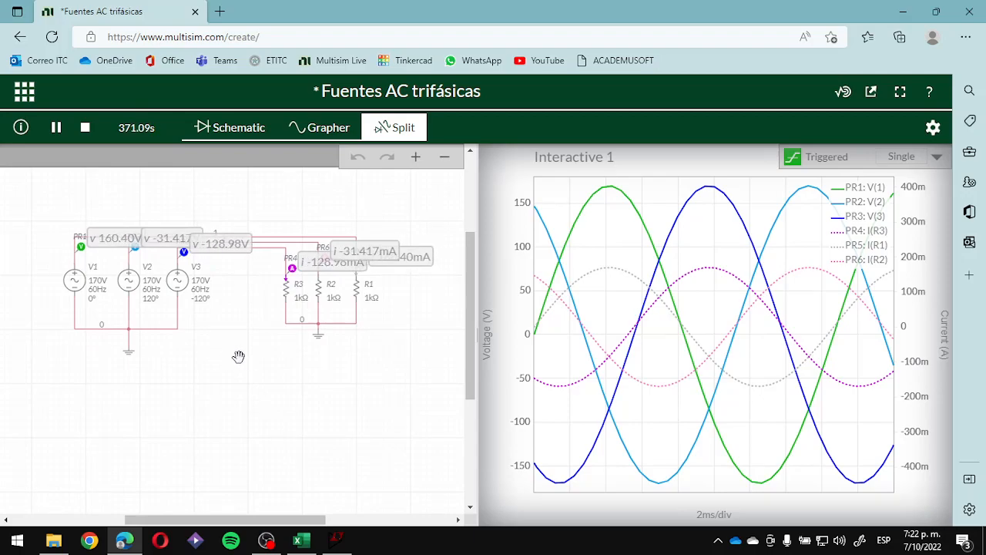
left_click_drag(241, 359, 234, 350)
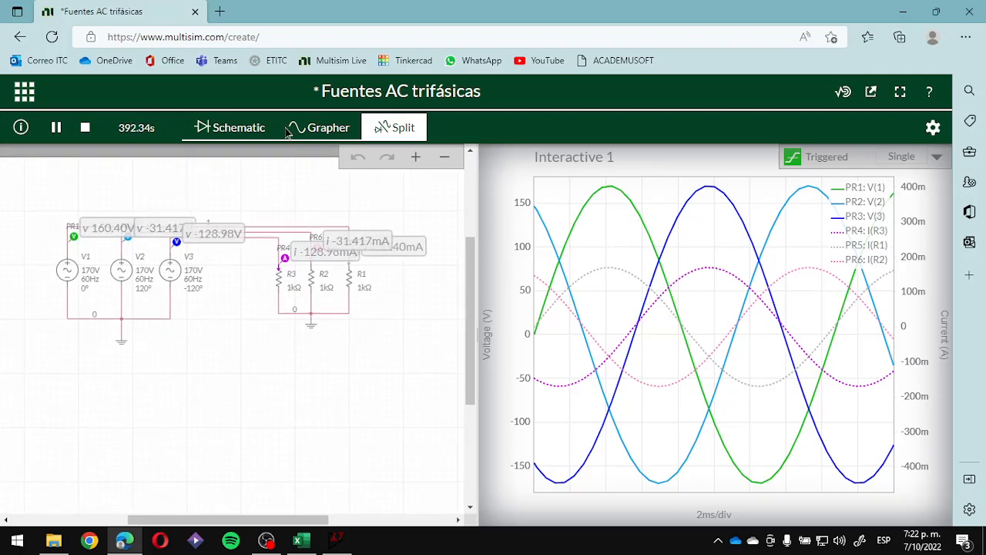
left_click(89, 135)
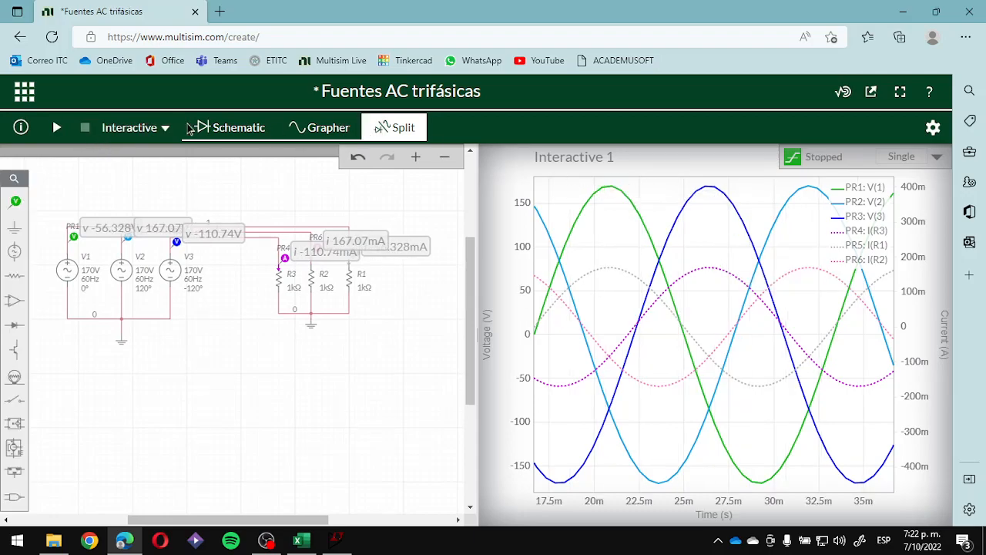
left_click(223, 127)
left_click_drag(435, 376, 403, 403)
scroll(416, 322, "up", 2)
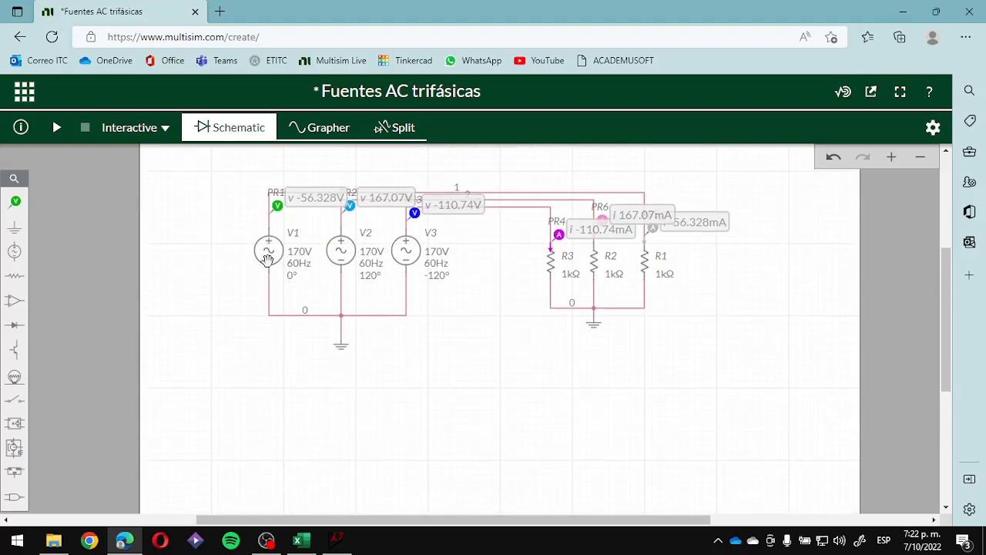
- Delete the three voltage probes at sources V1, V2 and V3
left_click(277, 210)
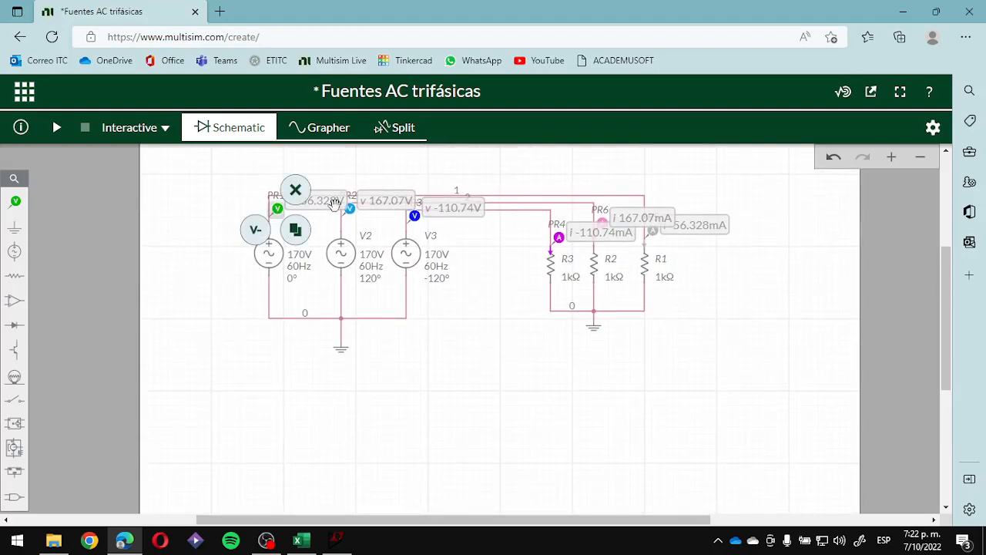
left_click(295, 190)
left_click(350, 208)
left_click(369, 189)
left_click(414, 215)
left_click(433, 196)
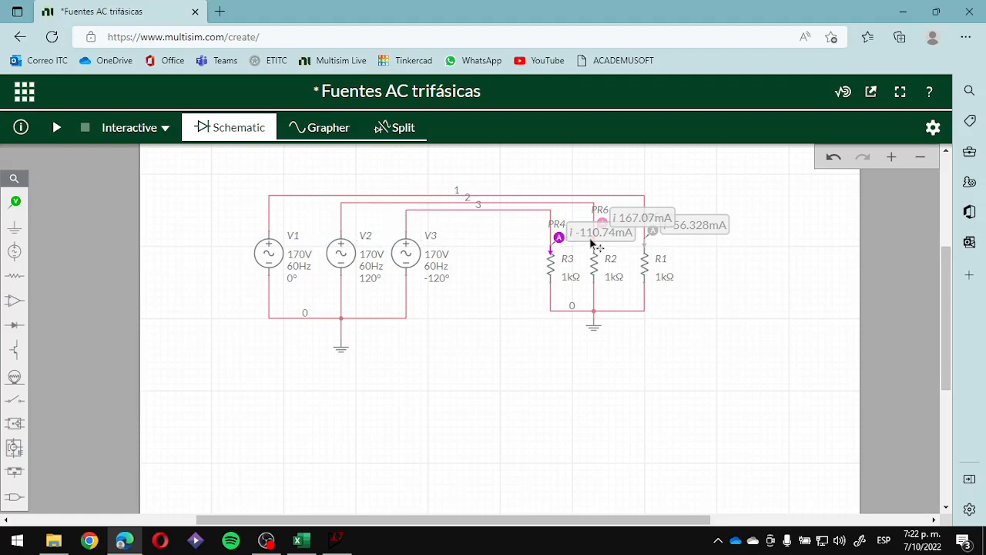
- Delete the three current probes above resistors R3, R2 and R1
left_click(560, 238)
left_click(579, 219)
left_click(602, 223)
left_click(620, 203)
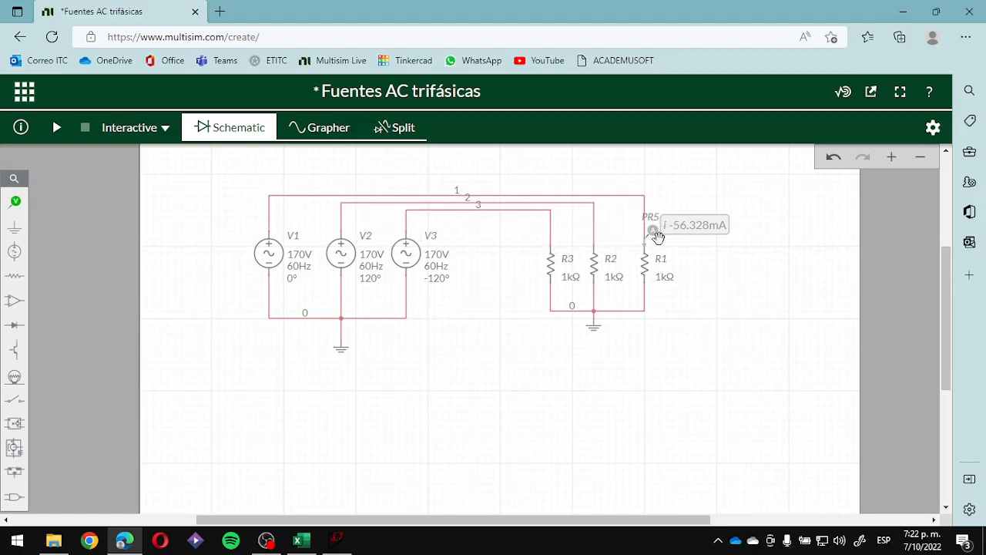
left_click(655, 237)
left_click(673, 218)
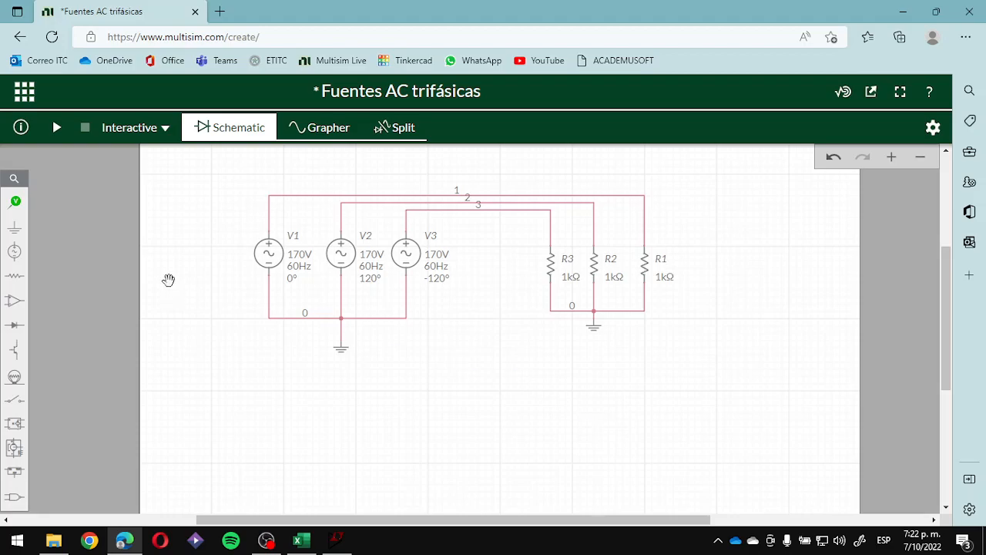
- Copy the 0° source V1 and place the copy in the empty area below the wye sources
left_click_drag(240, 188, 219, 148)
left_click(246, 216)
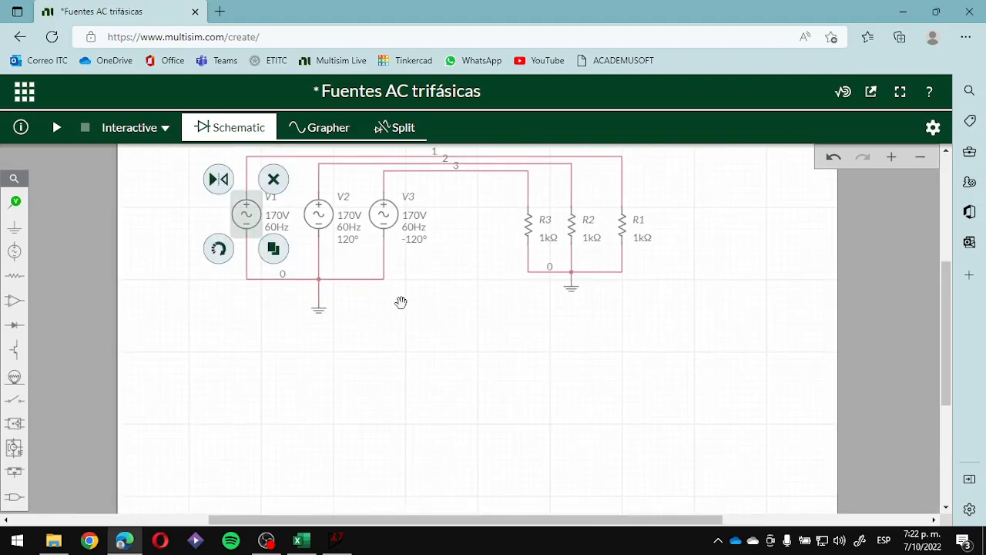
key("ctrl+c")
key("ctrl+v")
left_click(260, 399)
- Duplicate the new 0° source twice, placing the copies in a row beside it
left_click(289, 436)
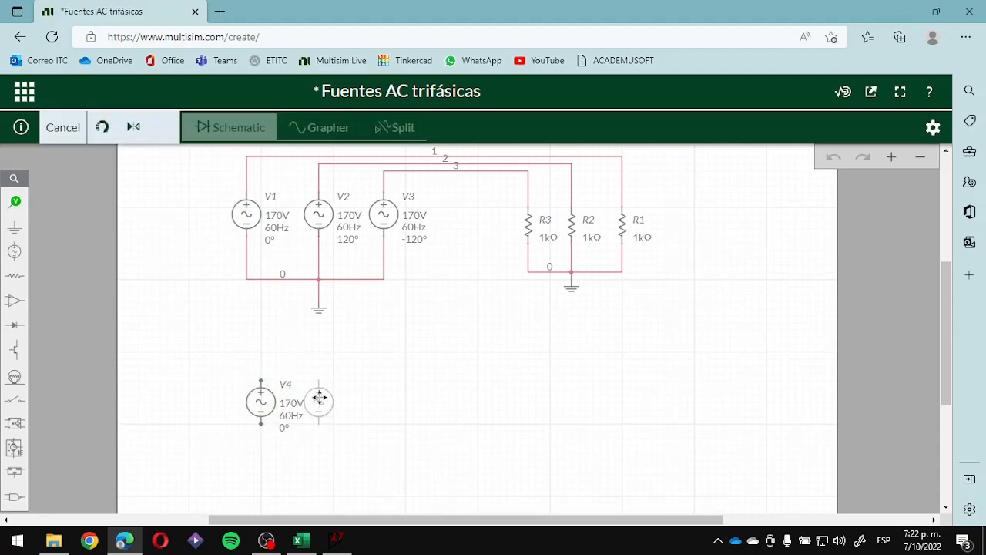
left_click(327, 399)
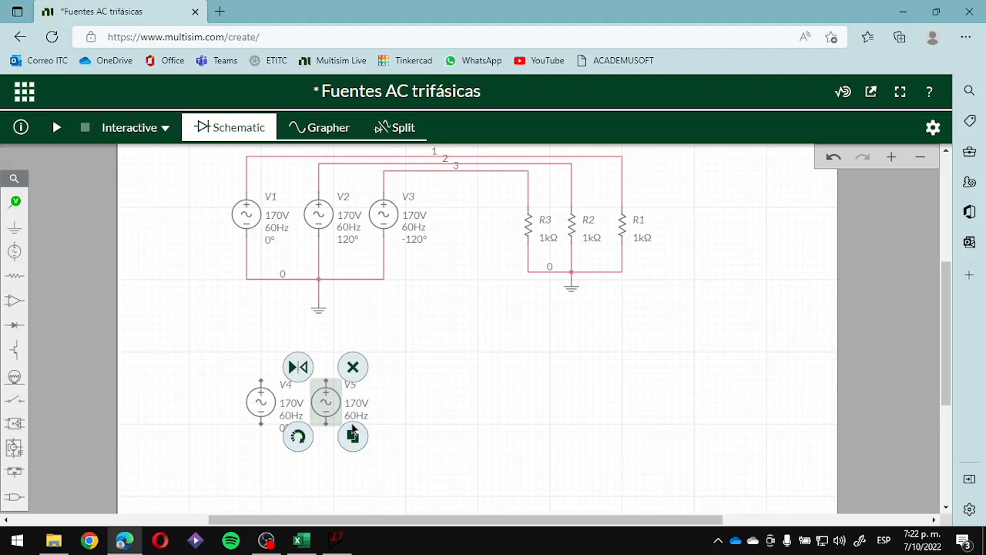
left_click(354, 436)
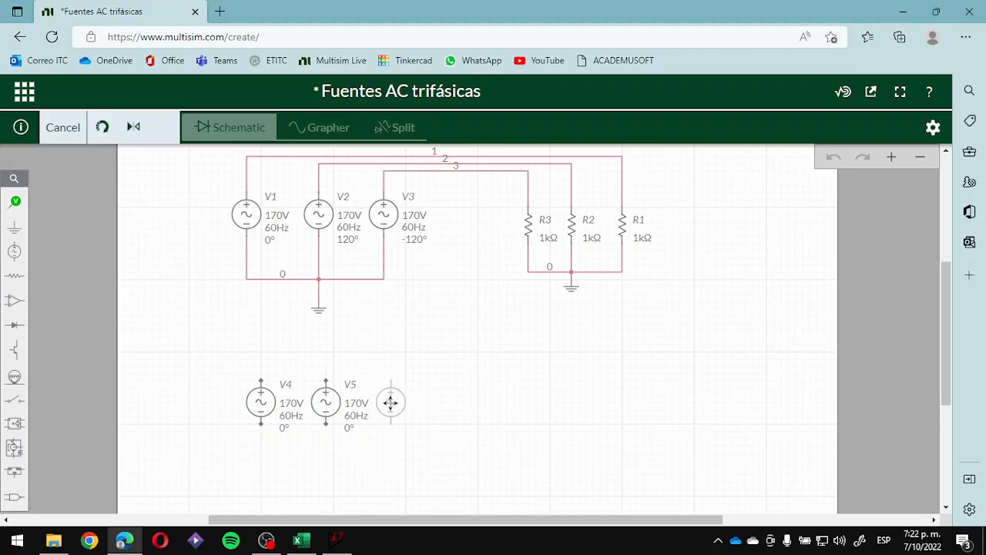
left_click(391, 401)
left_click(526, 428)
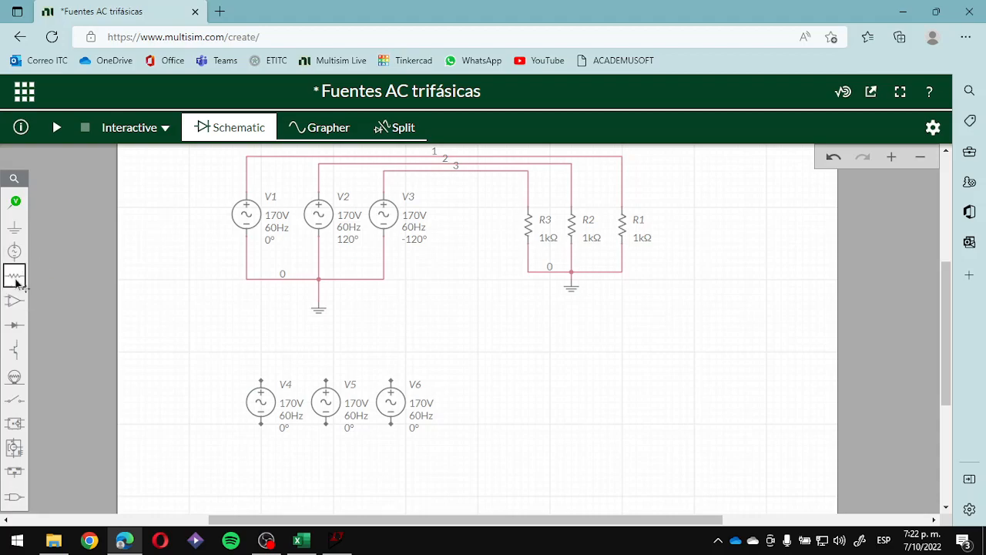
left_click(16, 277)
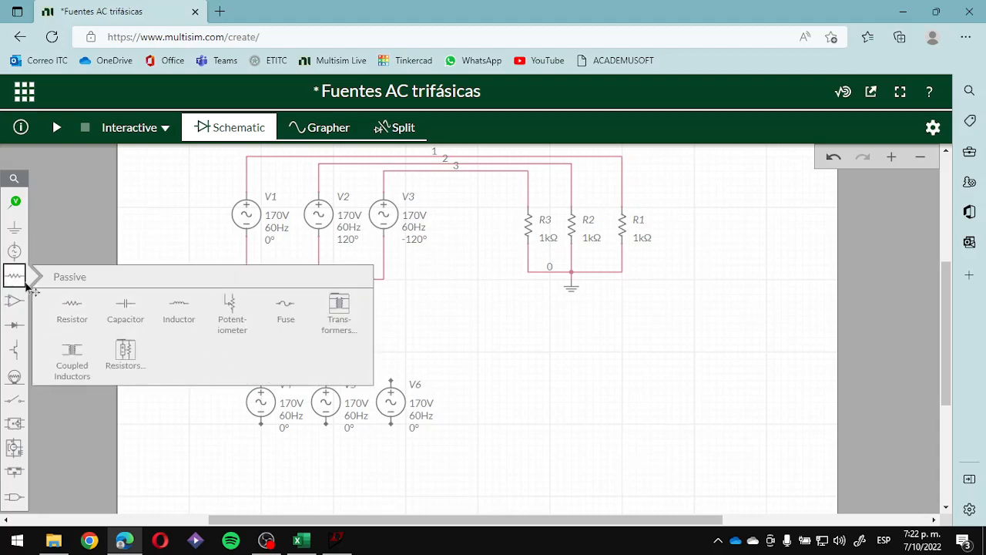
left_click(262, 380)
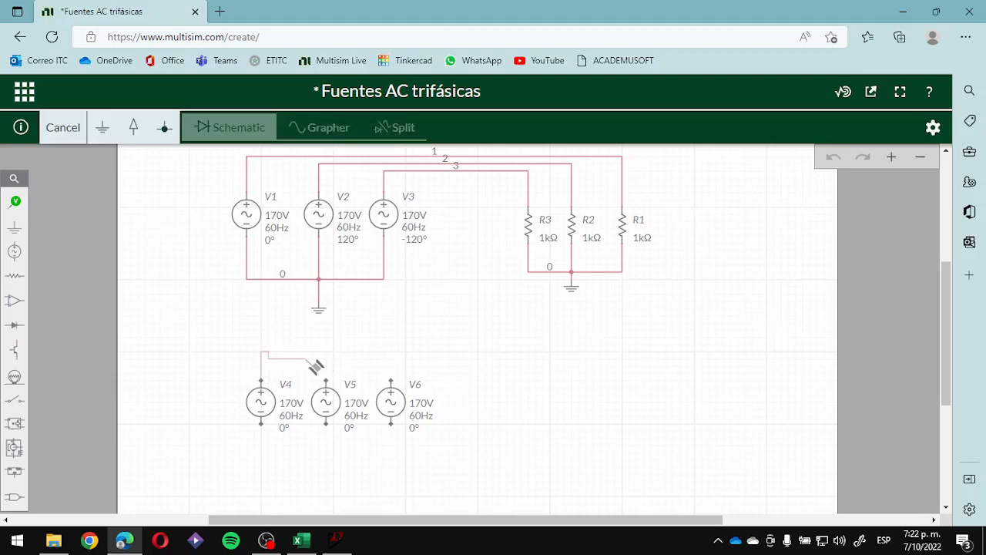
key("Escape")
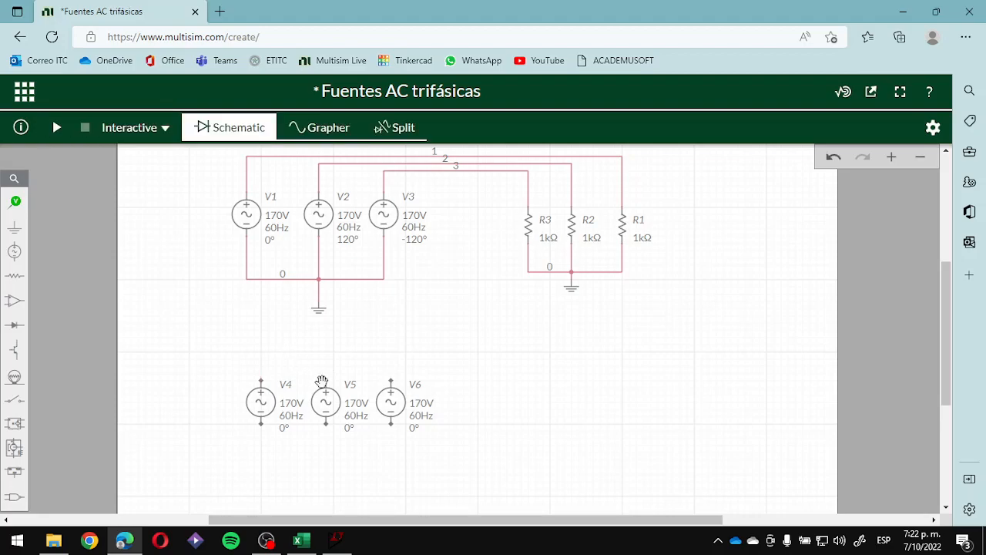
- Delete the 0° source copies V6 and V5, keeping only V4 in the lower row
left_click_drag(381, 405, 491, 404)
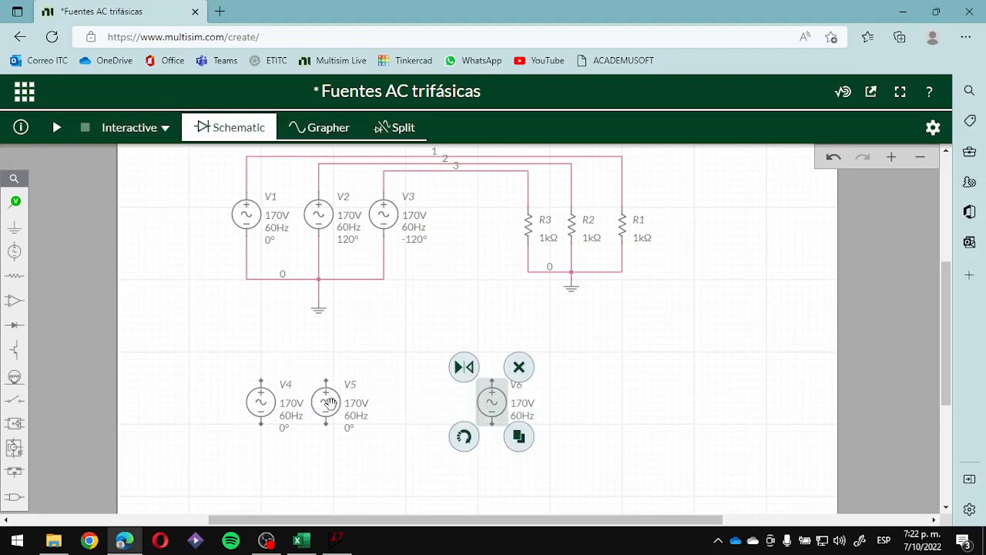
key("Delete")
left_click(340, 409)
key("Delete")
- Copy the 120° source V2 and the -120° source V3, placing both copies in a row beside V4
left_click(319, 215)
key("ctrl+c")
key("ctrl+v")
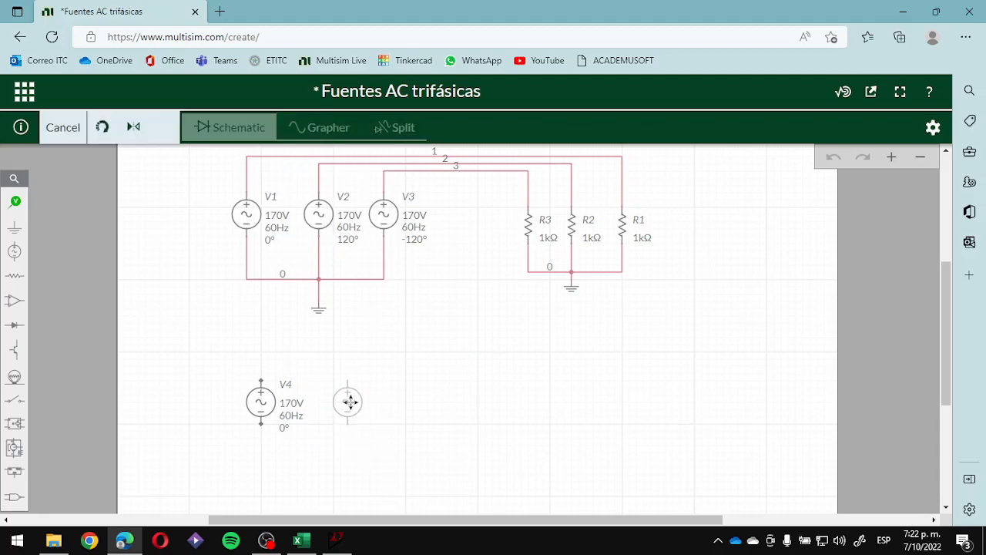
left_click(359, 401)
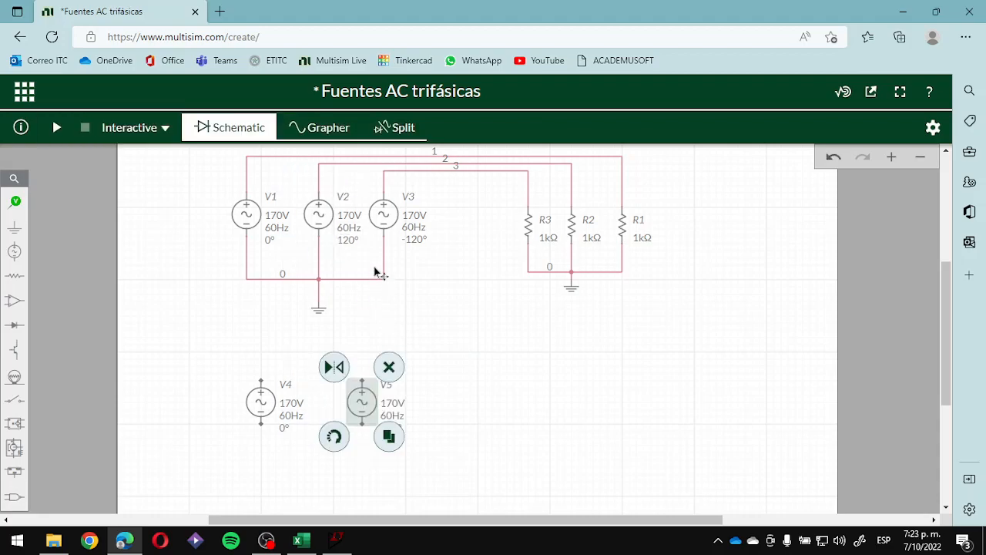
left_click(399, 228)
left_click(417, 258)
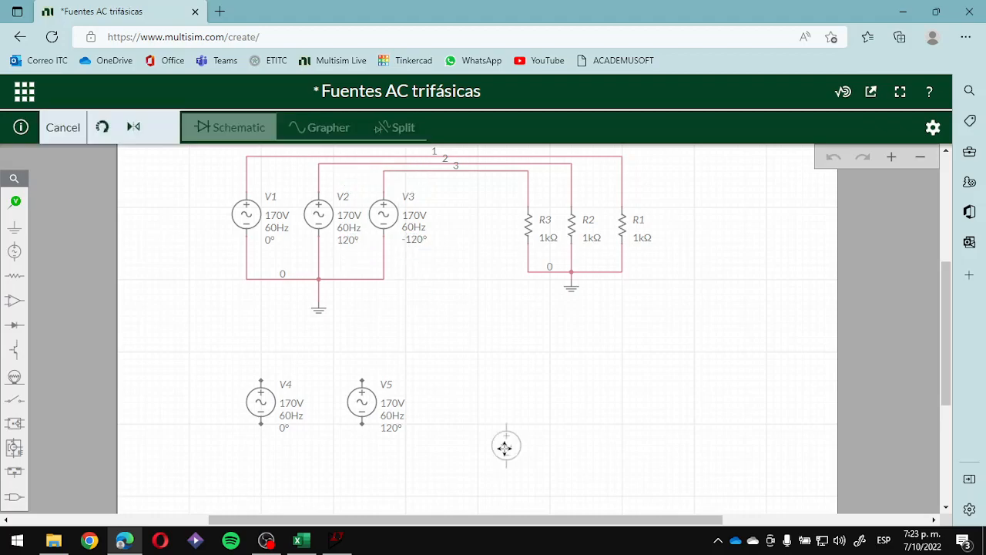
left_click(603, 409)
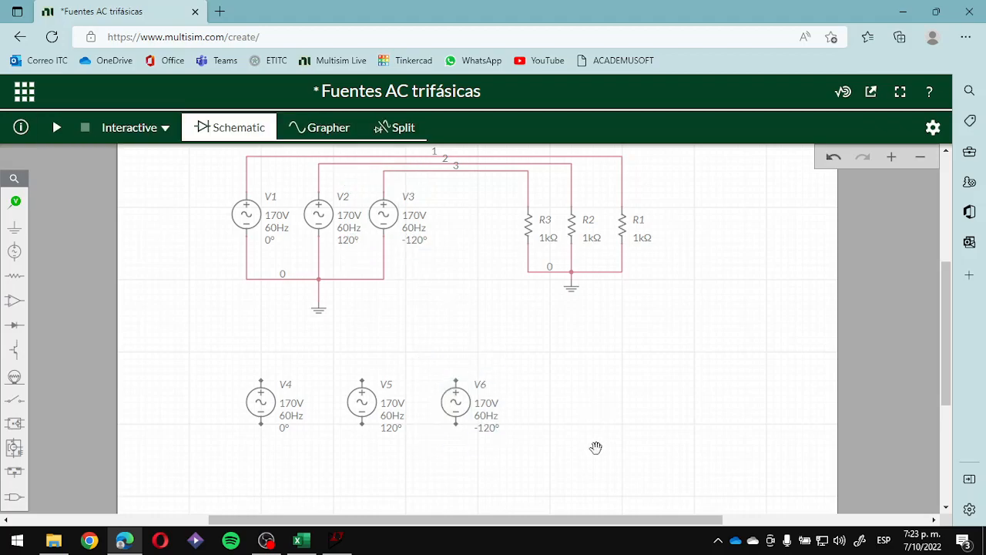
- Wire V4's positive terminal to V5's negative terminal, and V5's positive terminal to V6's negative terminal
scroll(570, 439, "down", 3)
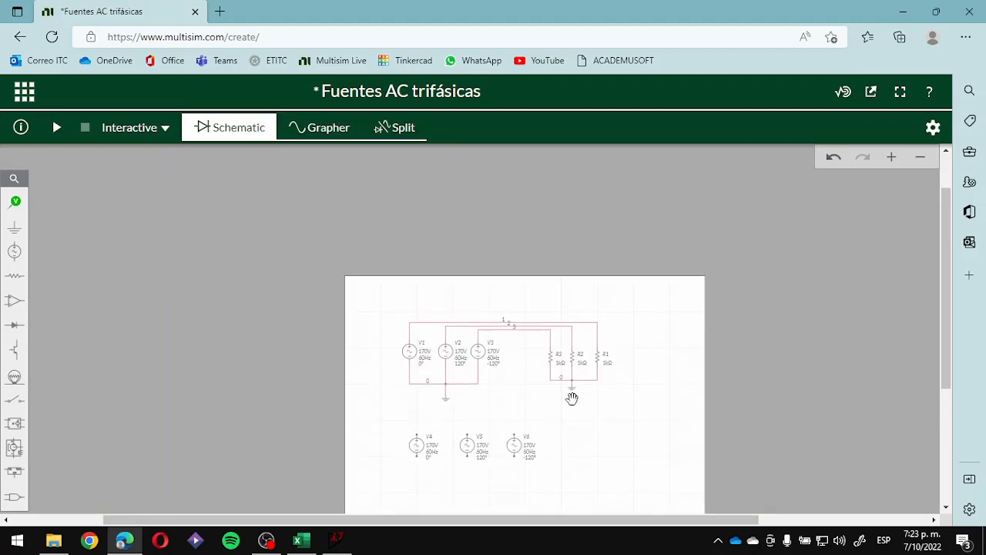
scroll(570, 396, "up", 3)
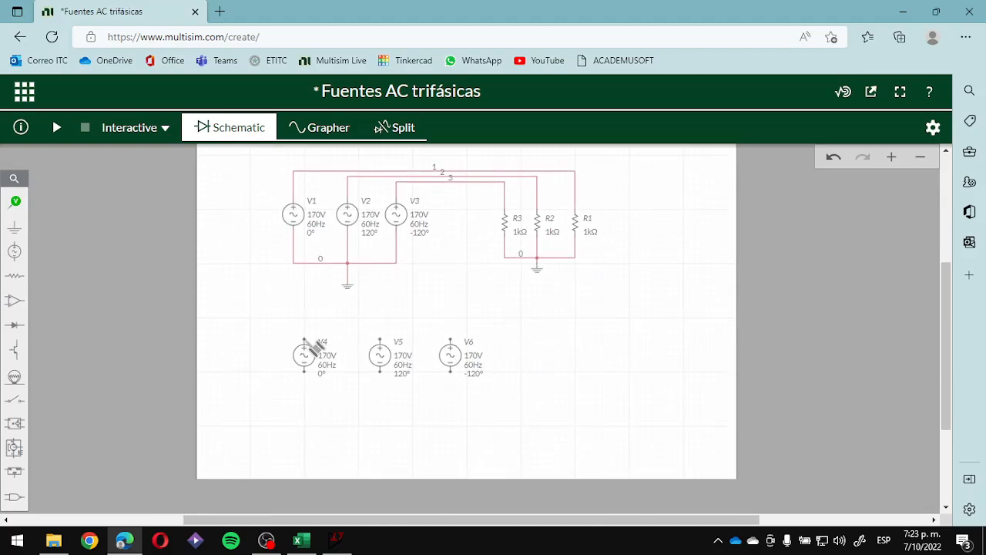
left_click(305, 339)
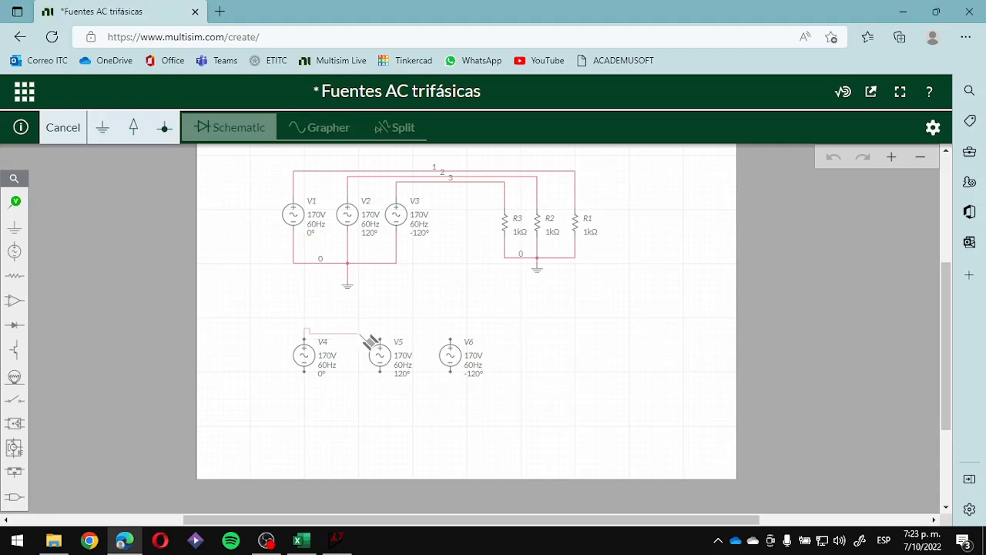
left_click(381, 372)
left_click(382, 338)
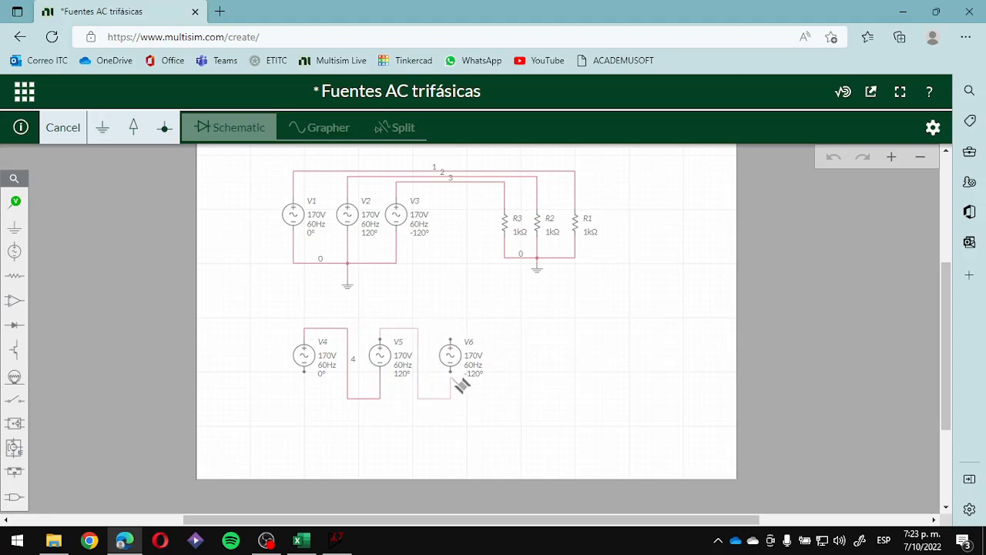
left_click(451, 374)
left_click(389, 410)
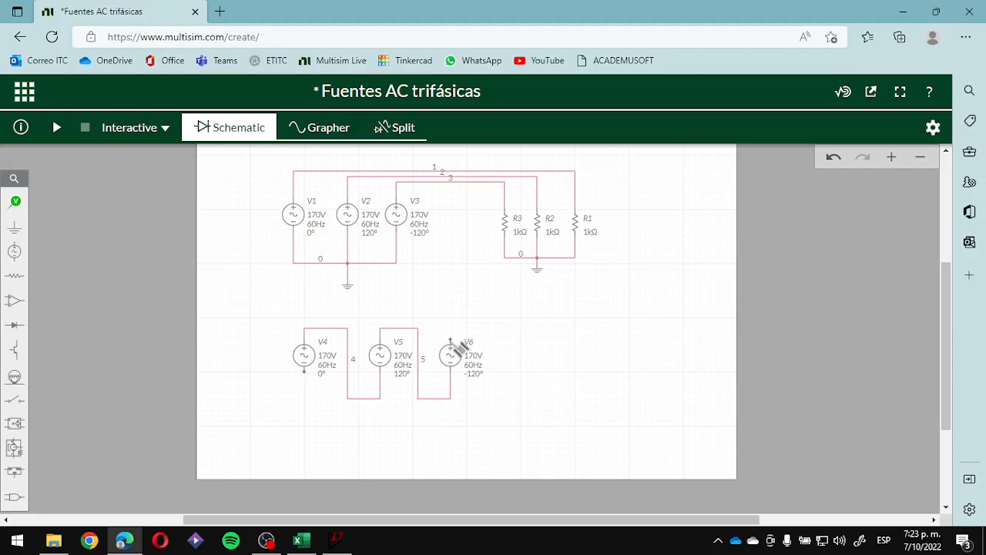
- Close the delta by wiring V6's positive terminal around to V4's negative terminal
left_click(449, 339)
left_click(463, 346)
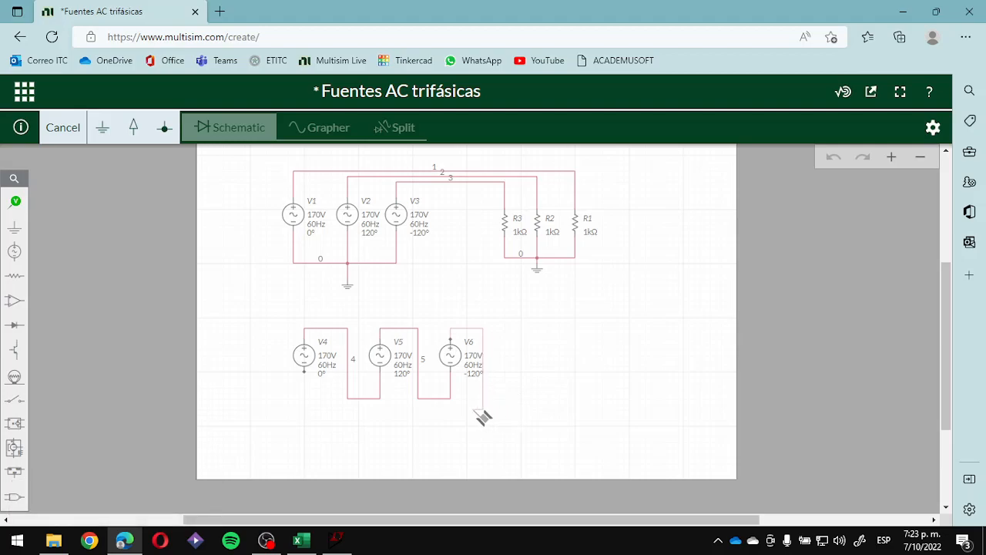
left_click(304, 372)
left_click(553, 420)
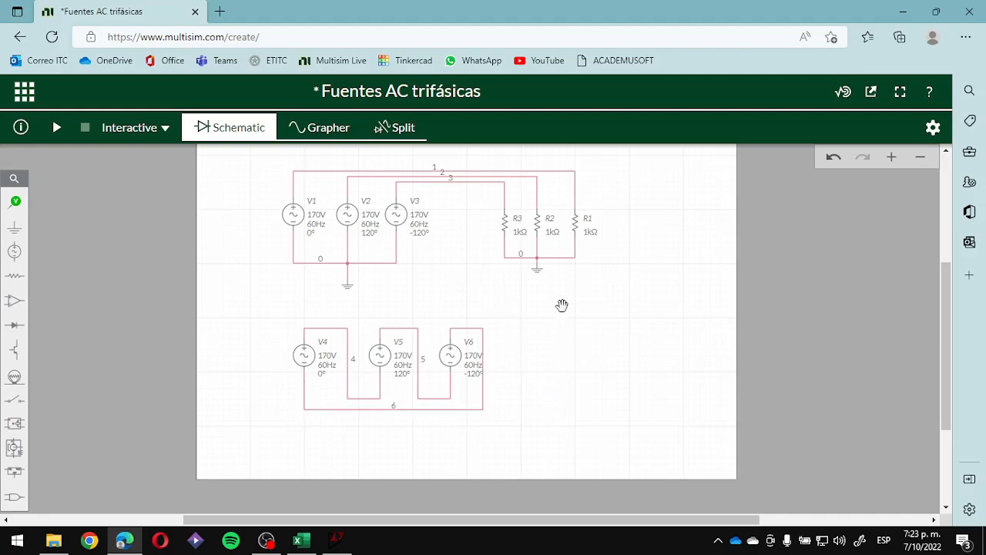
- Copy the three 1 kΩ resistors R3, R2 and R1 together and place the copies in a row beside V6
left_click(513, 223)
left_click(537, 224, "shift")
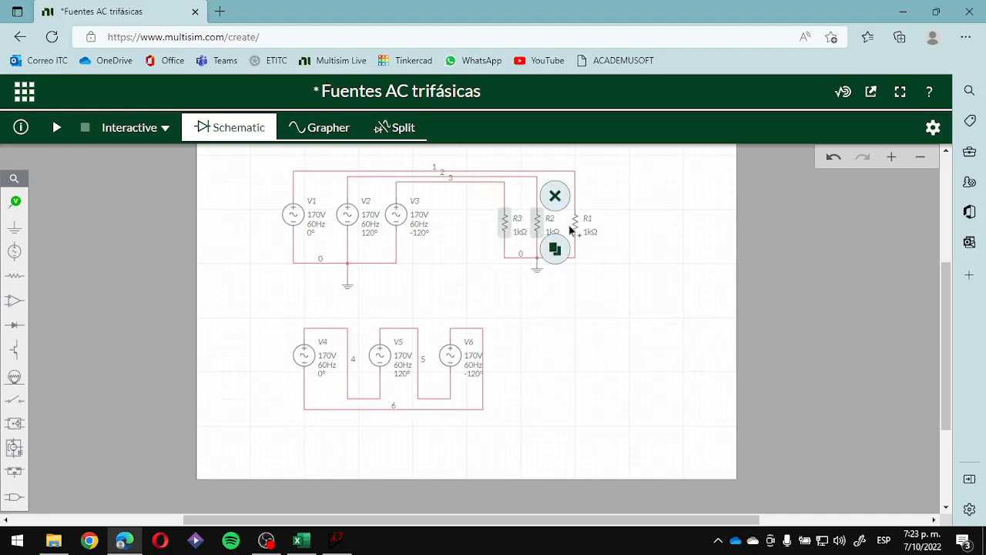
left_click(574, 226, "shift")
left_click(592, 250)
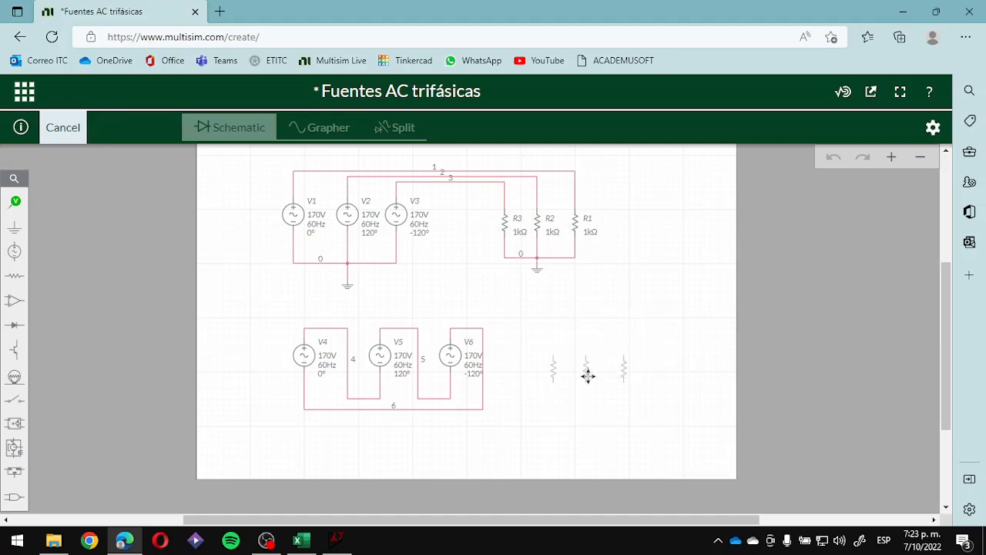
left_click(578, 352)
left_click(590, 406)
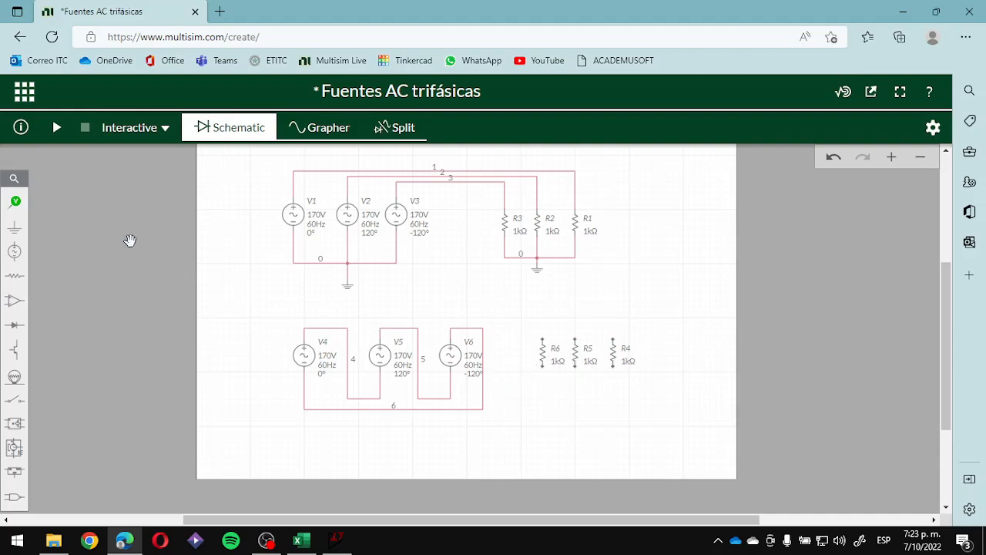
- Place a ground below the three copied resistors and wire R6's lower terminal to it
left_click(14, 228)
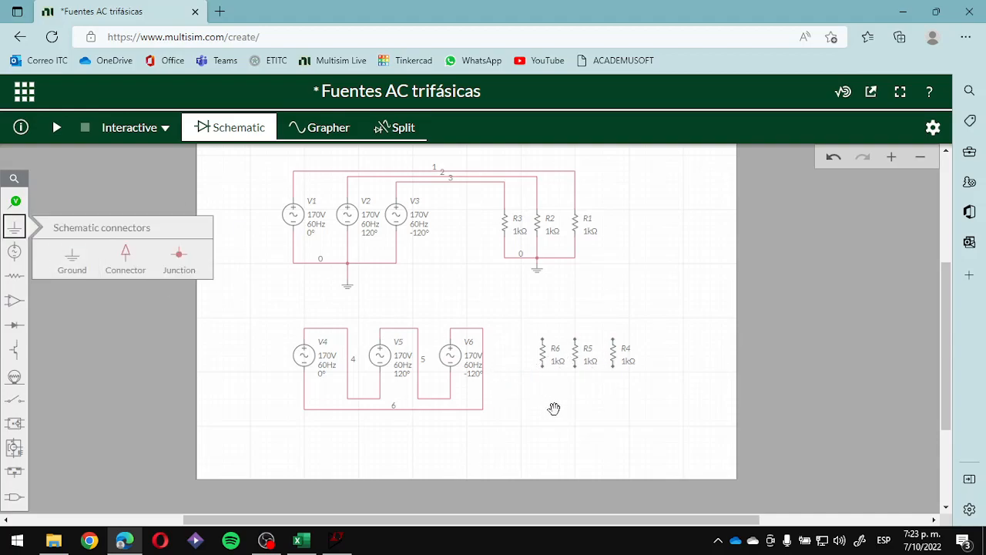
left_click(73, 257)
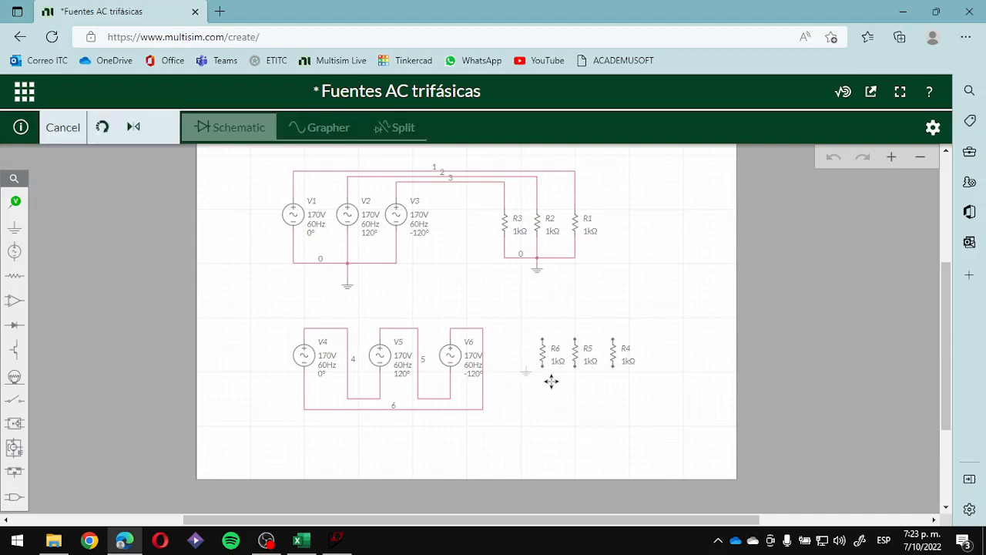
left_click(579, 418)
left_click(543, 368)
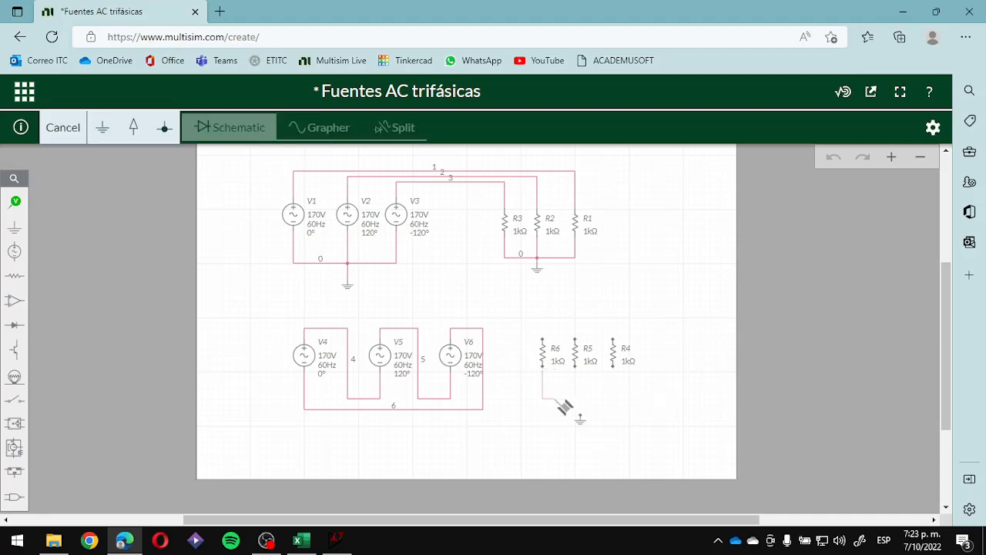
left_click(581, 416)
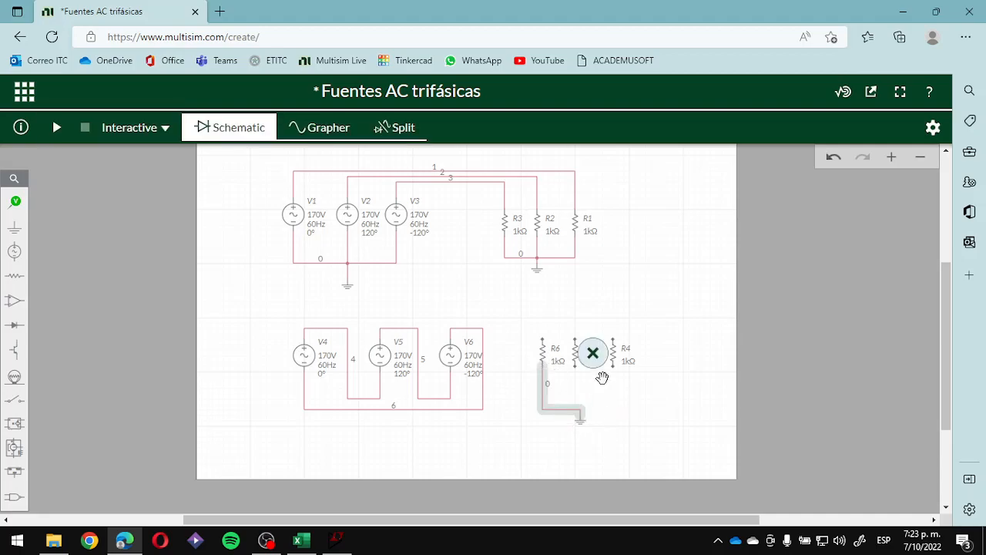
- Wire the lower terminals of R4 and R5 to the same ground as R6
left_click(613, 366)
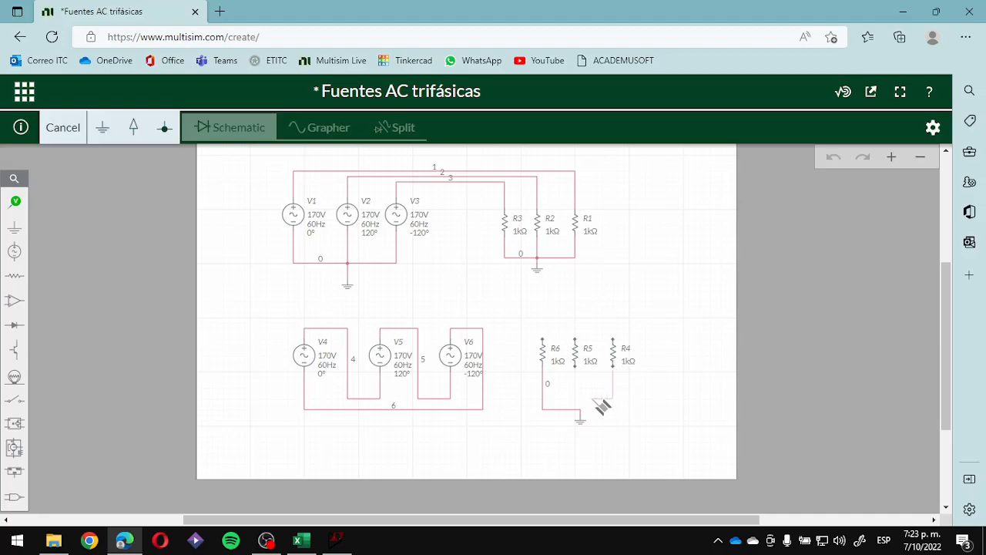
left_click(581, 416)
left_click(579, 364)
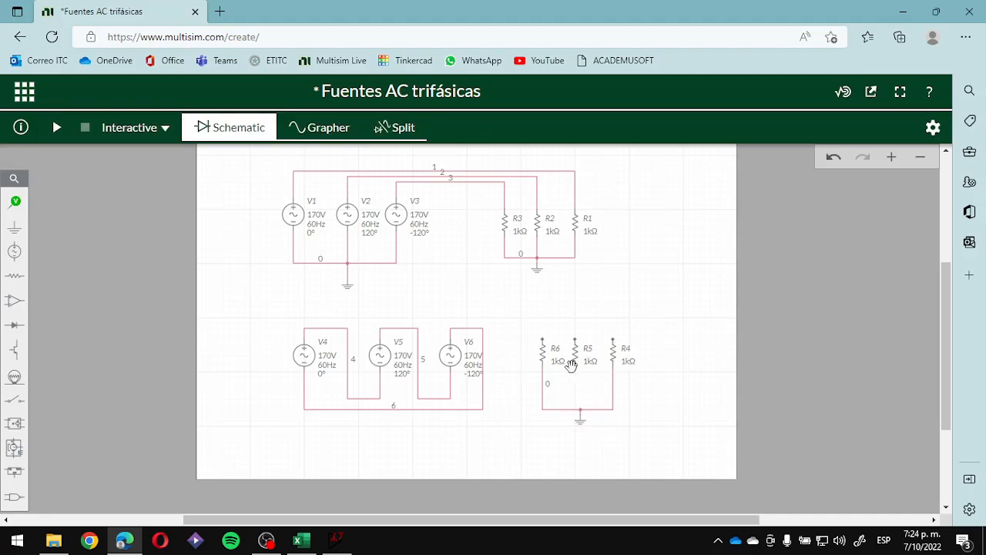
left_click(576, 367)
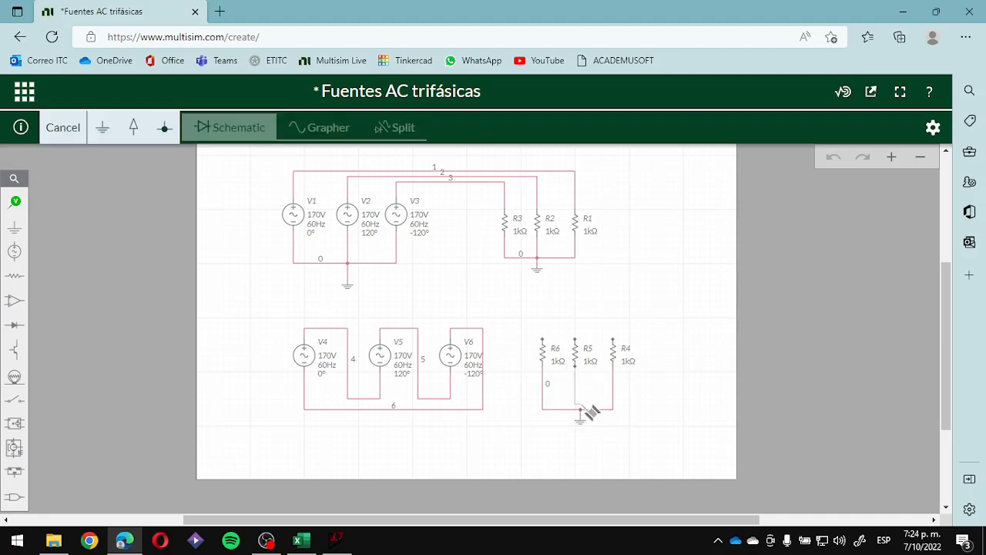
left_click(579, 411)
left_click(660, 410)
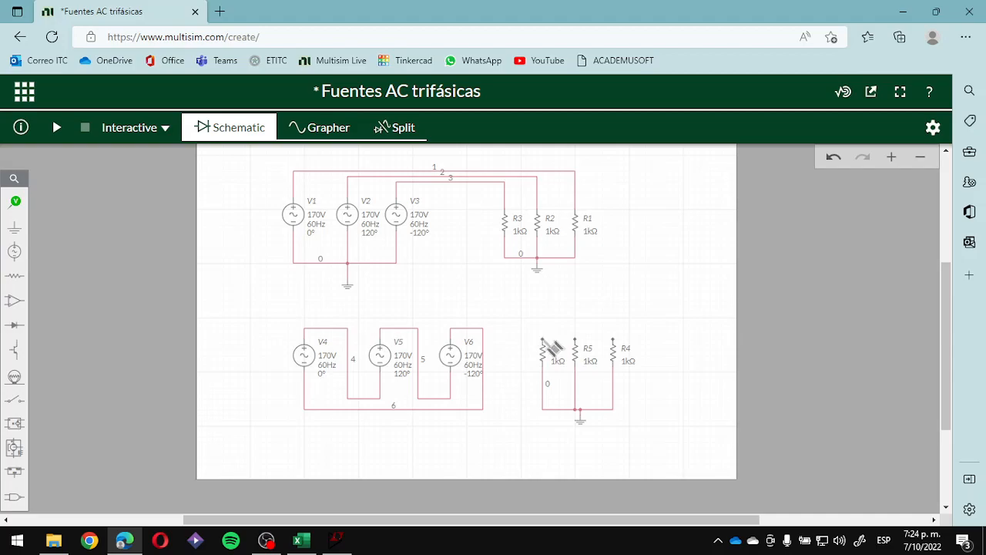
- Wire the upper terminals of R6, R5 and R4 to the positive-terminal wires of V4, V5 and V6 respectively
left_click(543, 338)
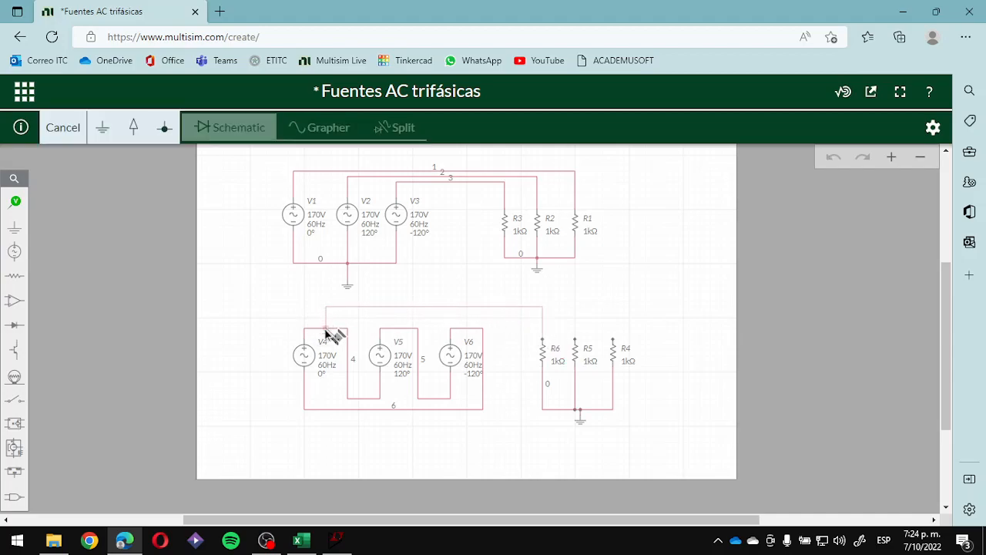
left_click(326, 329)
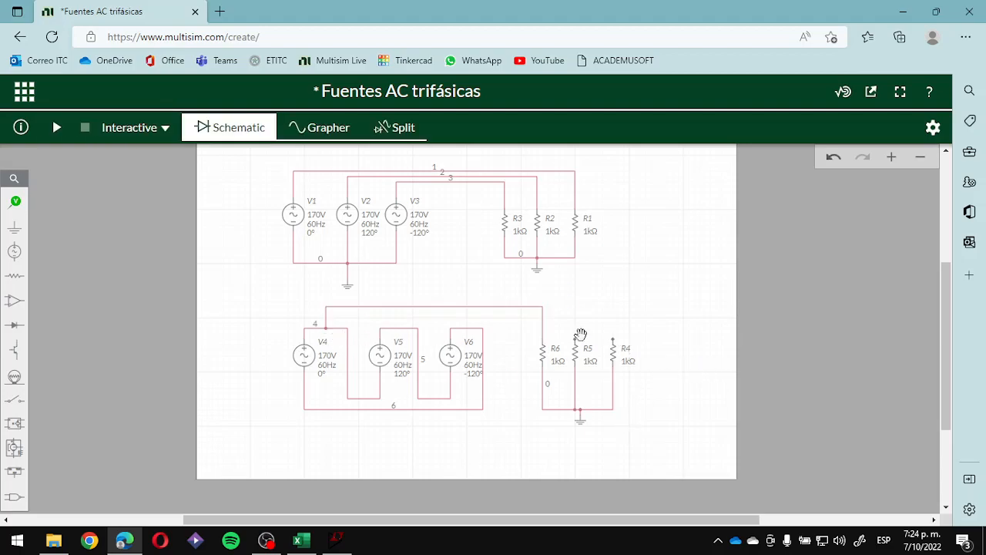
left_click(577, 339)
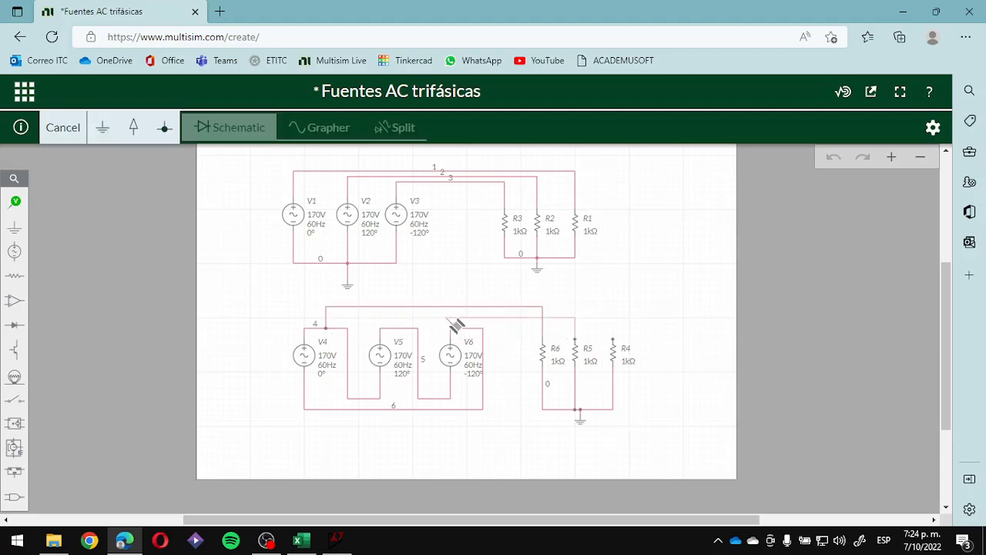
left_click(401, 327)
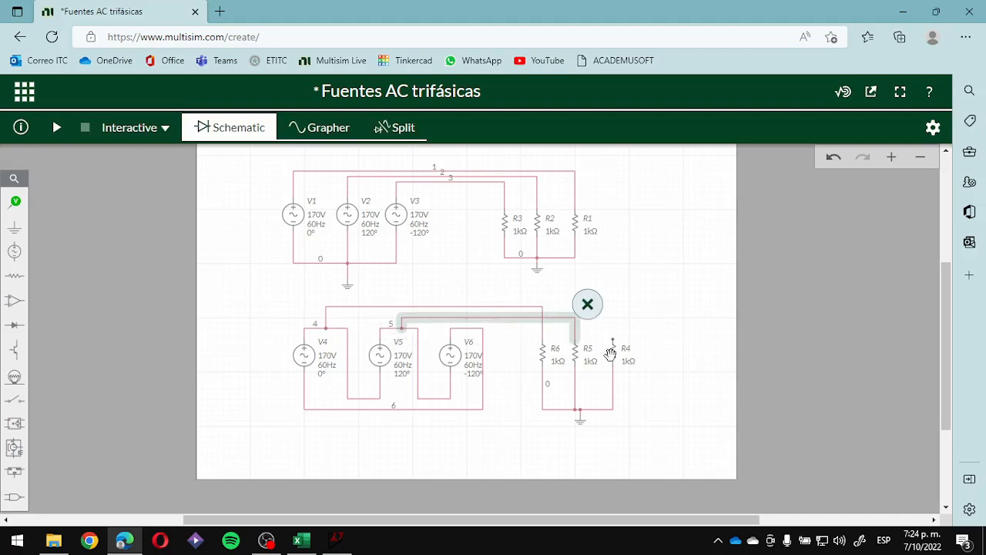
left_click(613, 340)
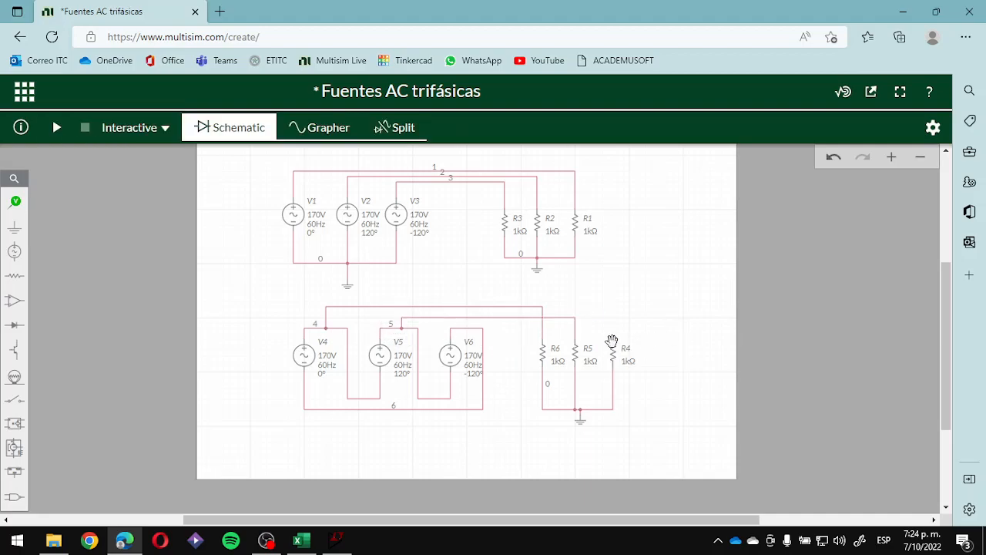
left_click(467, 327)
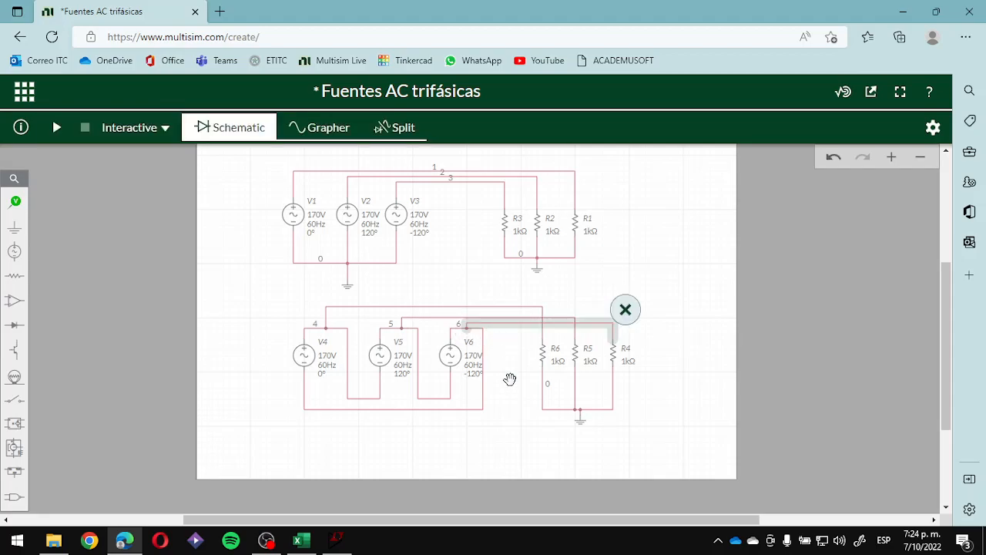
left_click(515, 379)
- Run the interactive simulation with the delta circuit added and read the errors and warnings
scroll(520, 381, "up", 2)
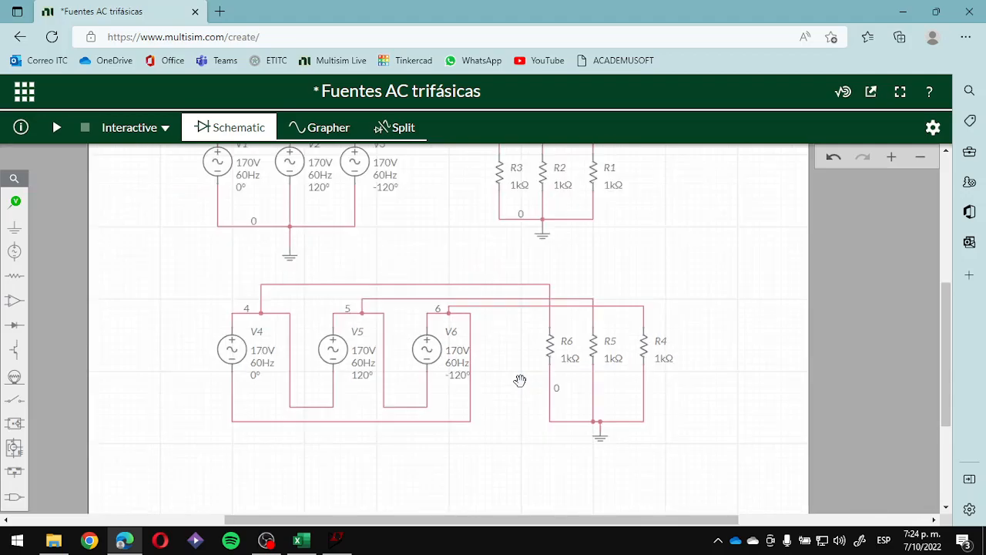
scroll(520, 380, "down", 2)
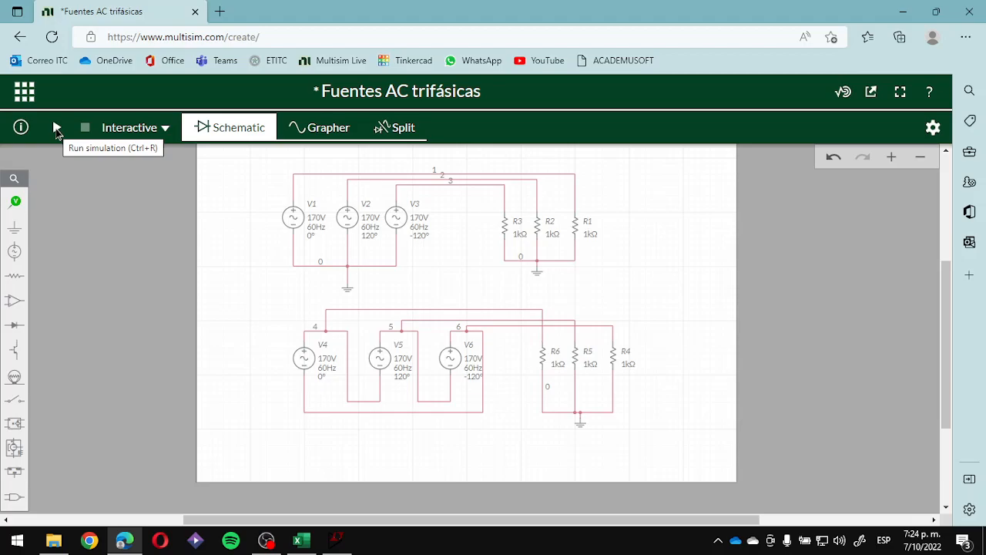
left_click(55, 129)
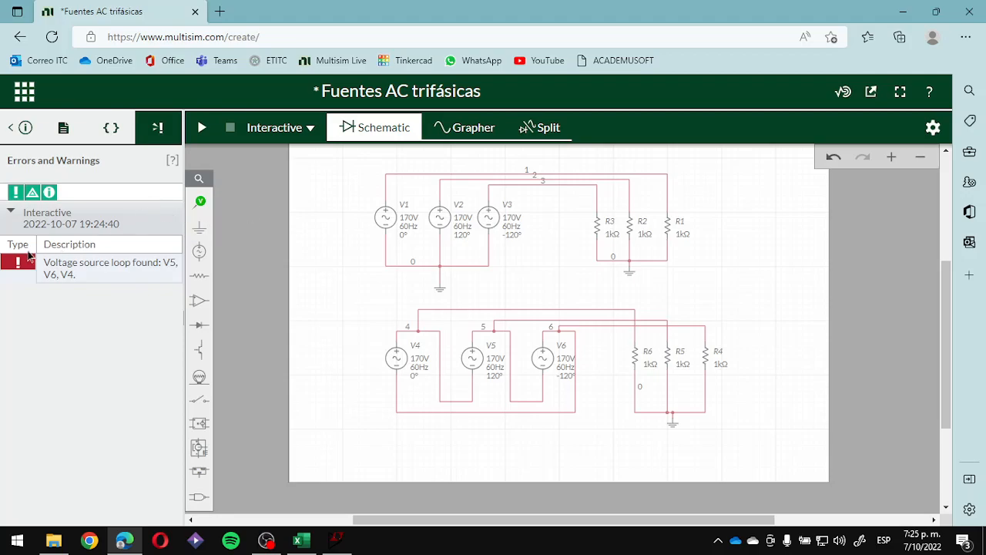
mouse_move(198, 235)
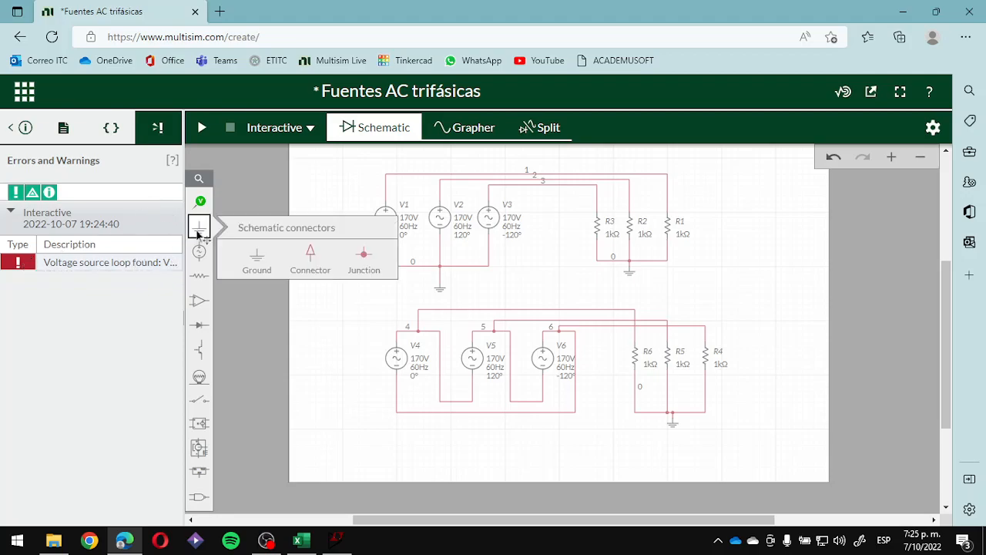
mouse_move(198, 255)
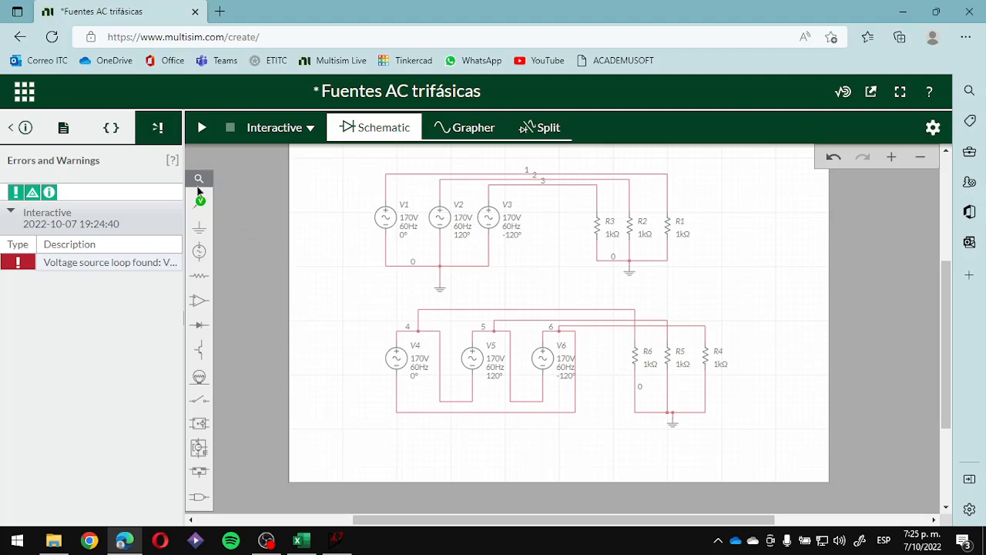
left_click(15, 127)
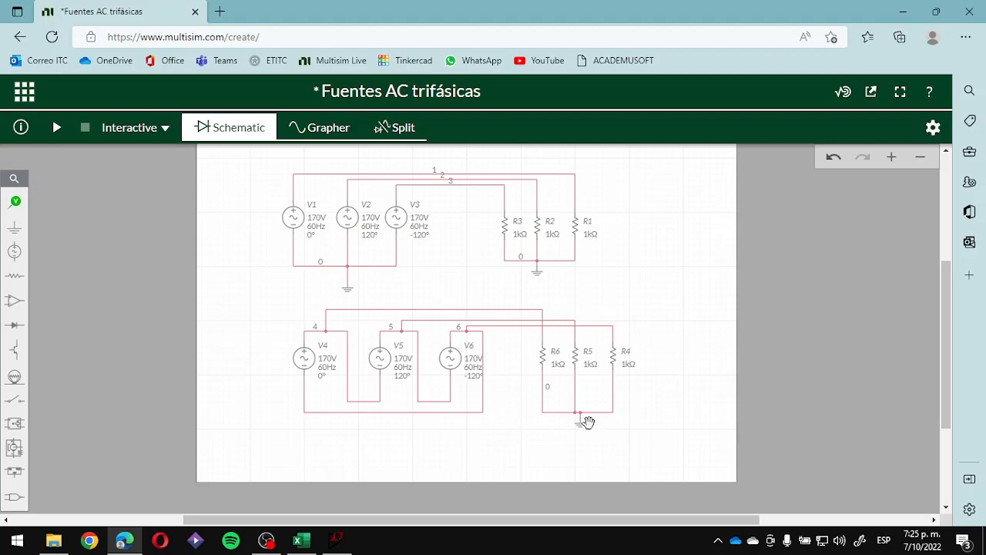
- Delete the ground below sources V1 to V3 and the ground below resistors R1 to R3
left_click(348, 289)
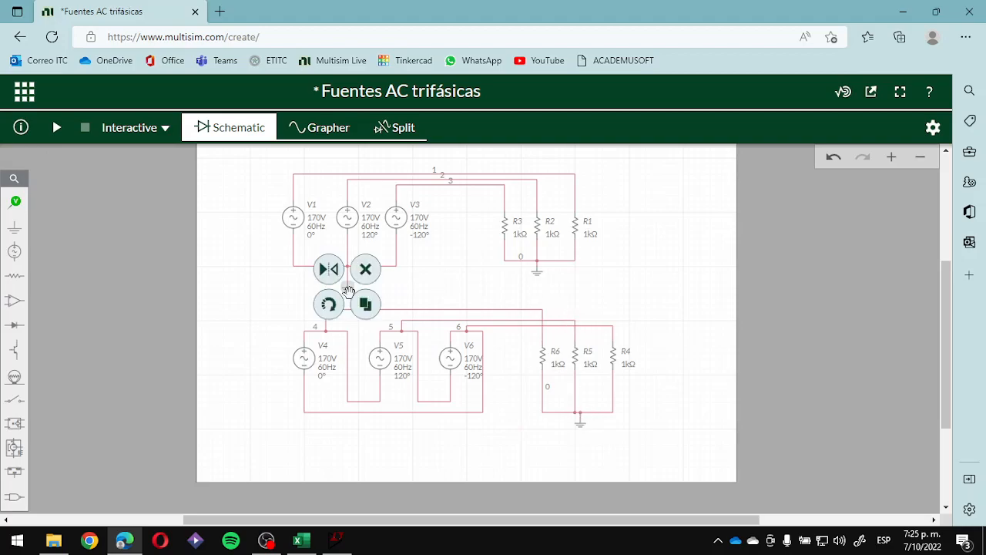
left_click(366, 270)
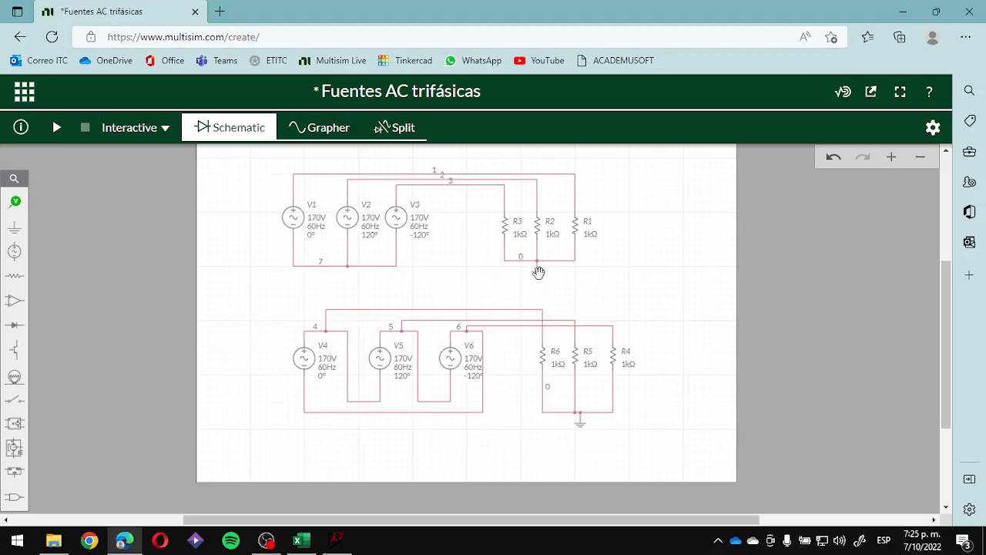
left_click(537, 270)
left_click(554, 257)
- Rerun the interactive simulation without the upper circuit's grounds and check the errors and warnings
left_click(56, 128)
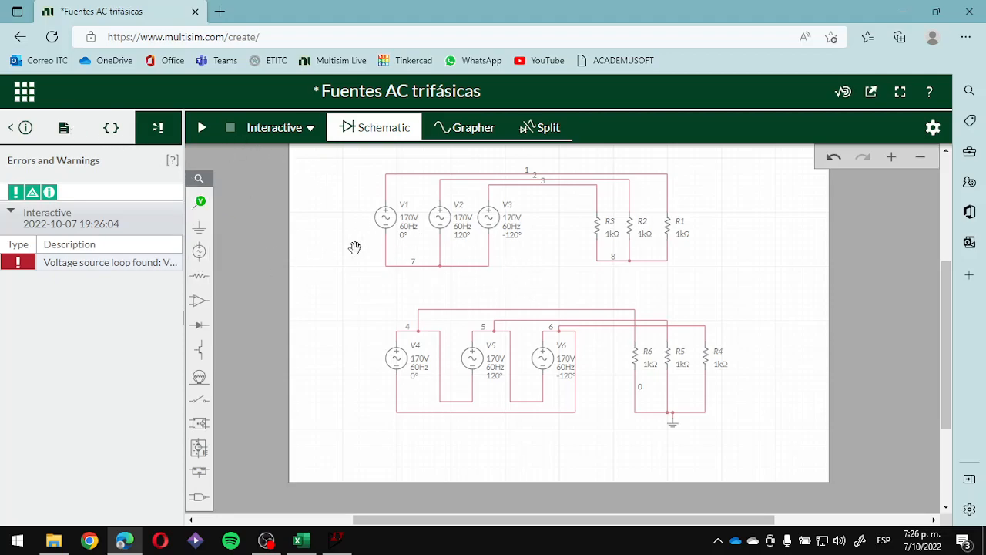
left_click(385, 216)
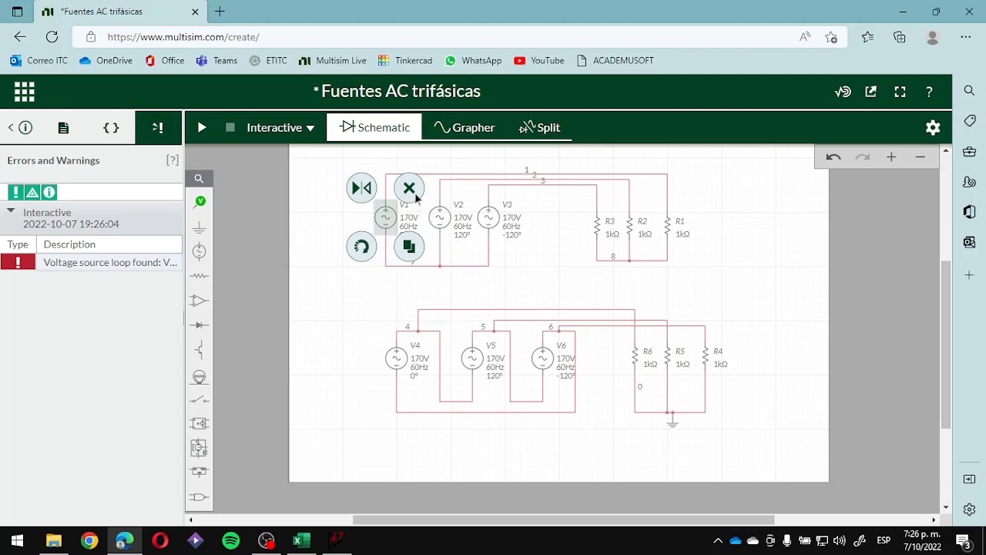
left_click(485, 279)
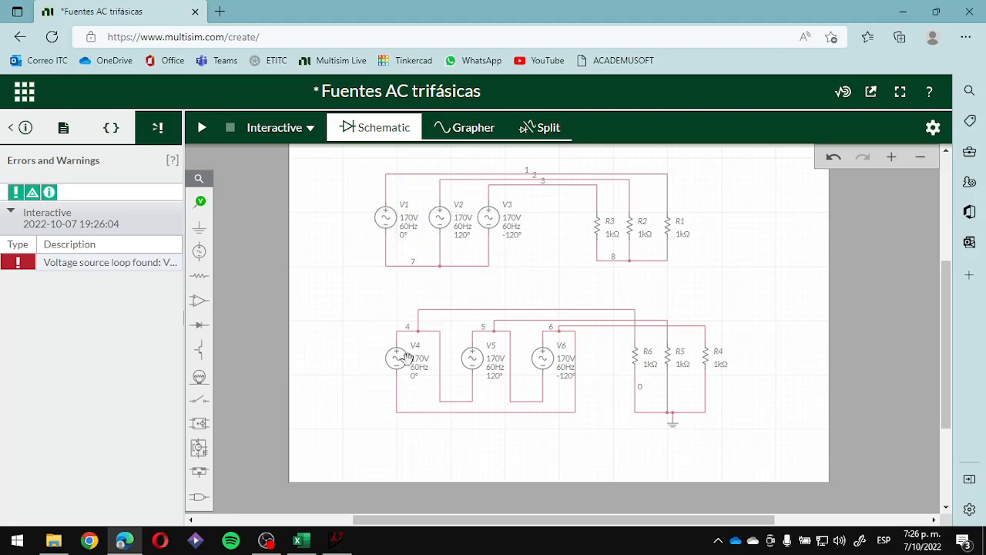
left_click(13, 130)
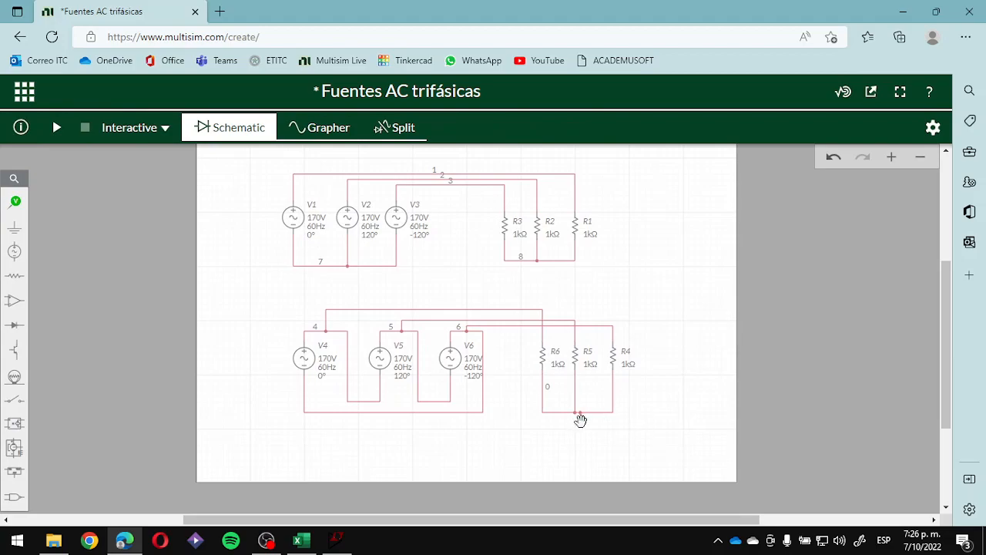
- Delete the ground below R4 to R6 and attach a new ground to the common node of R1, R2 and R3
left_click(581, 420)
key("Delete")
mouse_move(15, 228)
left_click(69, 256)
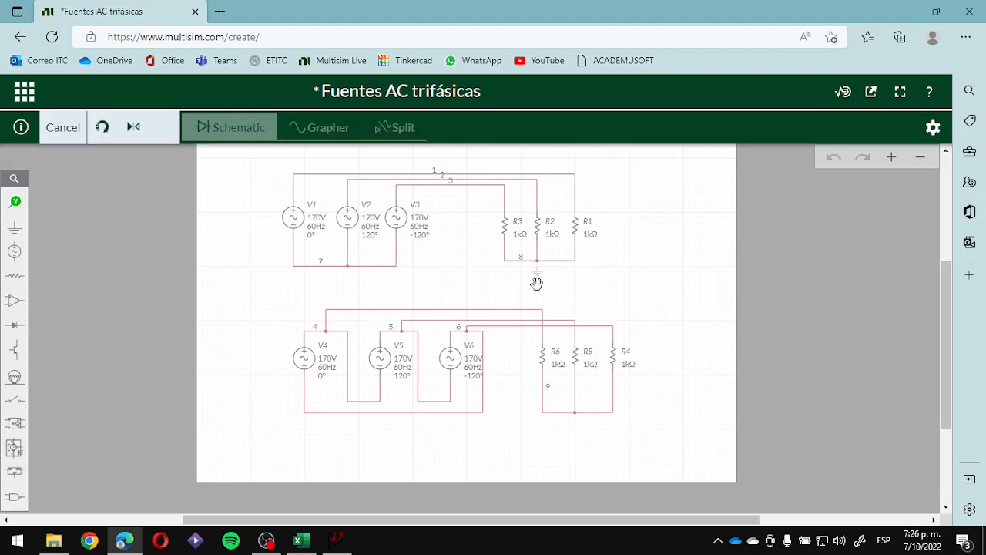
left_click(536, 280)
left_click(611, 282)
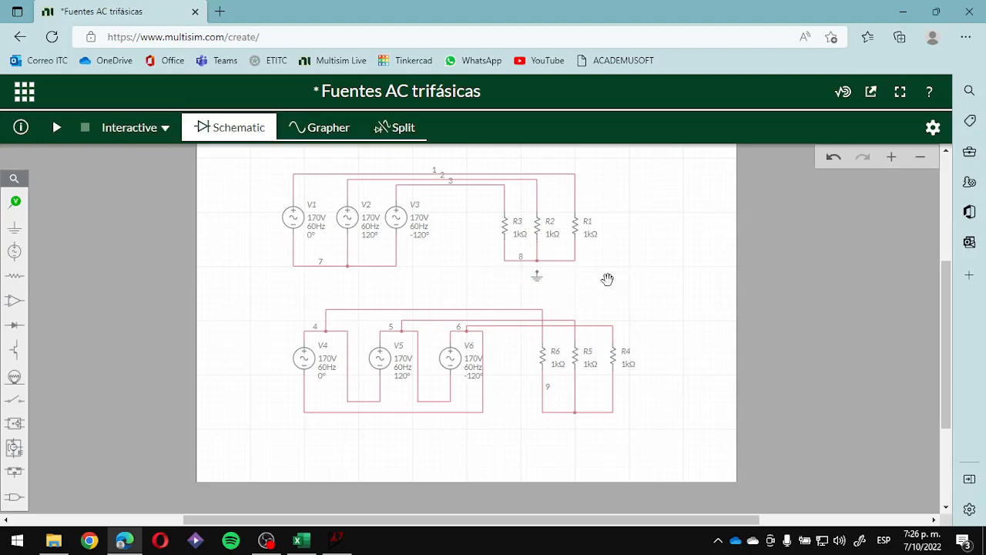
left_click_drag(543, 279, 542, 271)
left_click(609, 281)
- Rerun the simulation with only the upper load grounded, and read the full description of the listed error
left_click(58, 128)
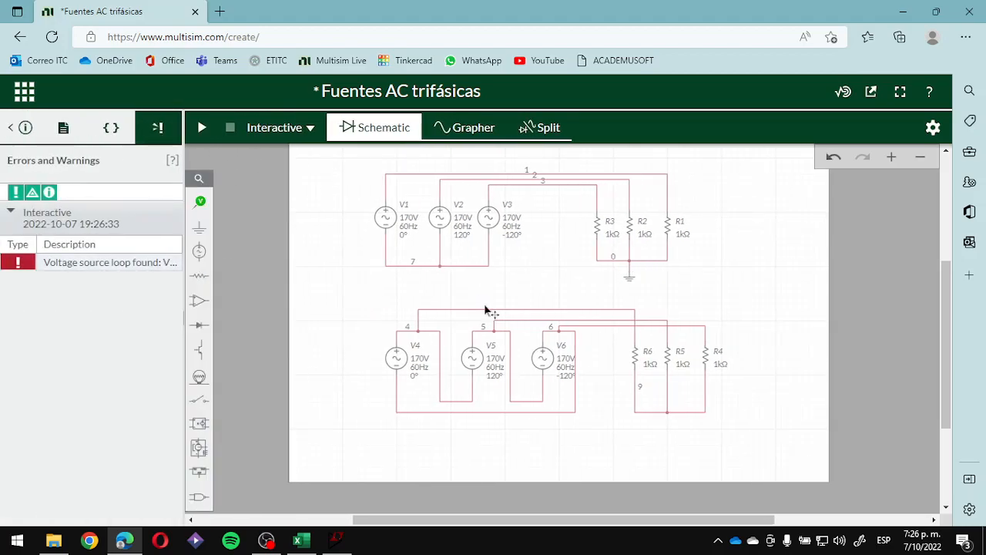
left_click(44, 265)
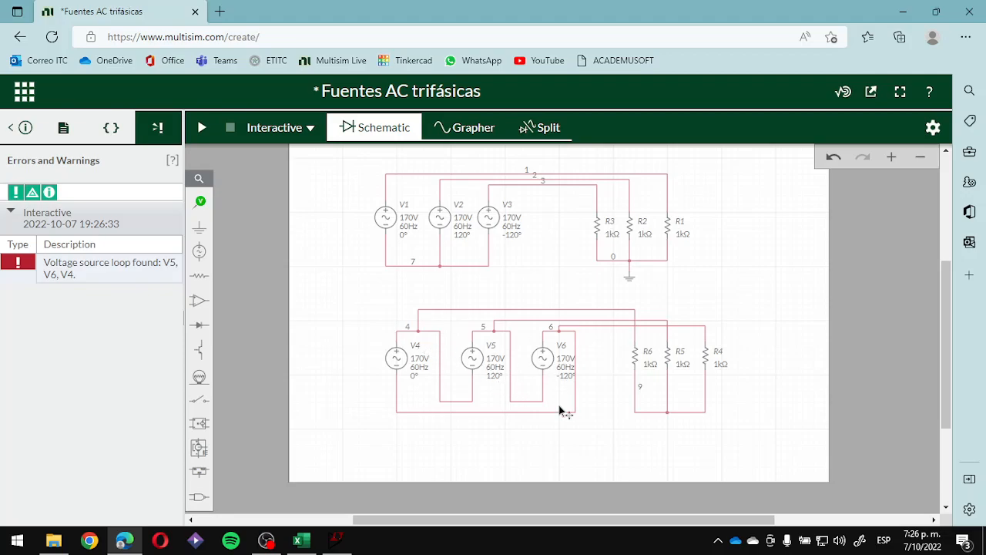
left_click(412, 364)
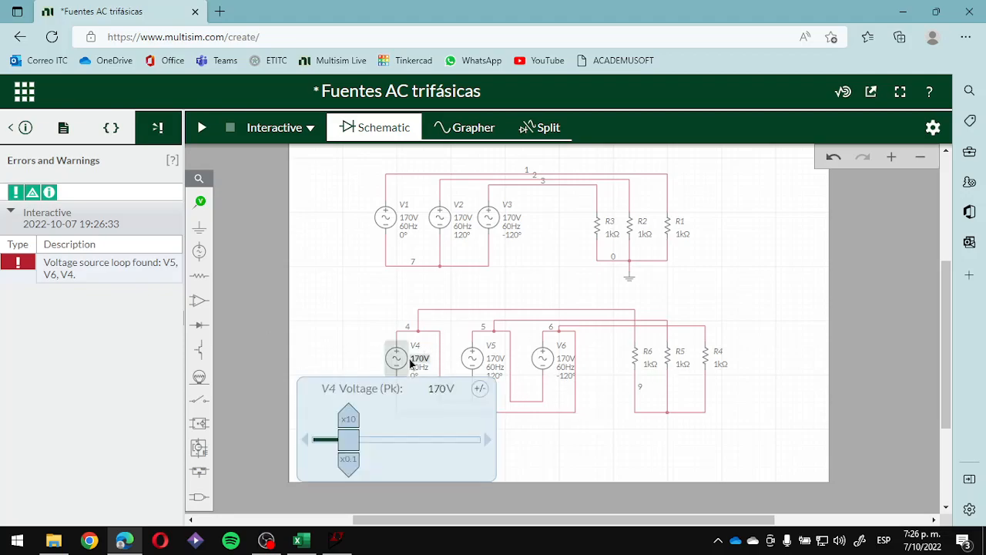
left_click(24, 127)
left_click(377, 322)
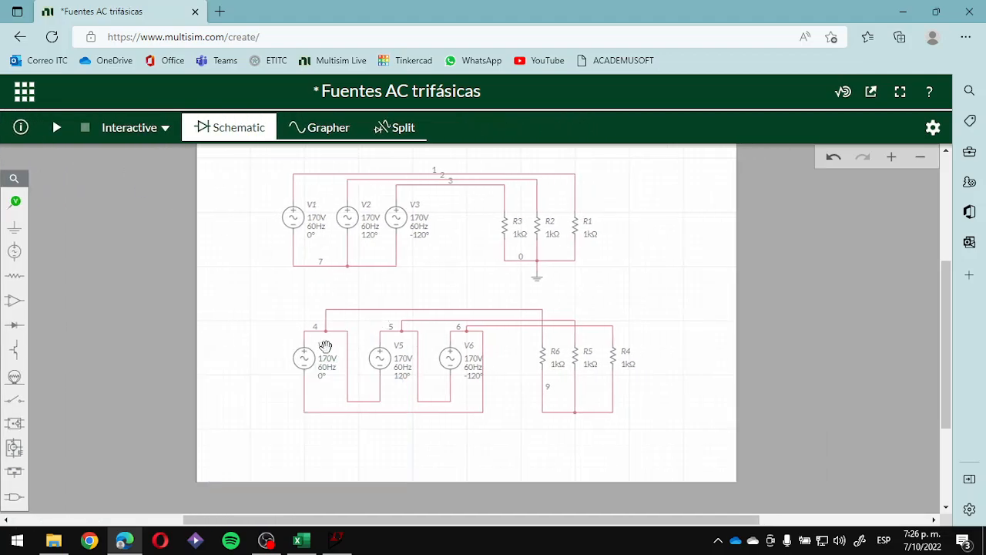
- Delete the three delta-connected AC voltage sources V4, V5 and V6 from the lower circuit
left_click(308, 356)
key("Delete")
left_click(372, 360)
key("Delete")
left_click(451, 358)
key("Delete")
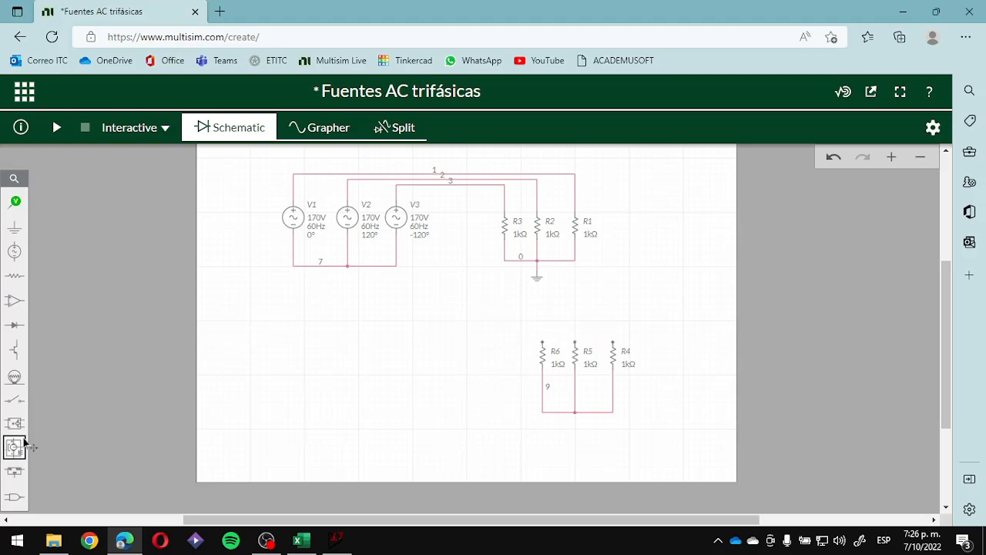
- Place a Three Phase Delta source above and beside resistors R4 to R6 in the lower circuit
left_click(14, 251)
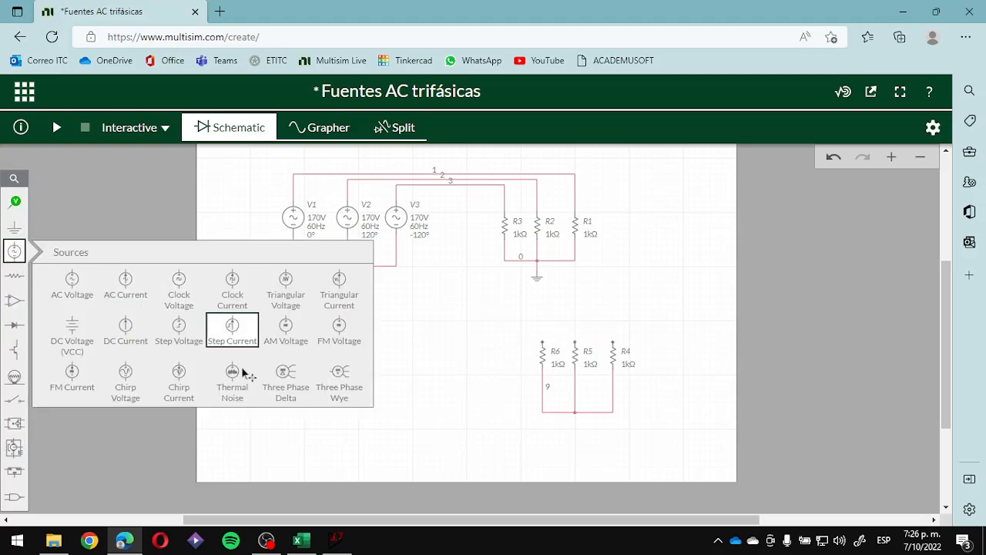
left_click(298, 390)
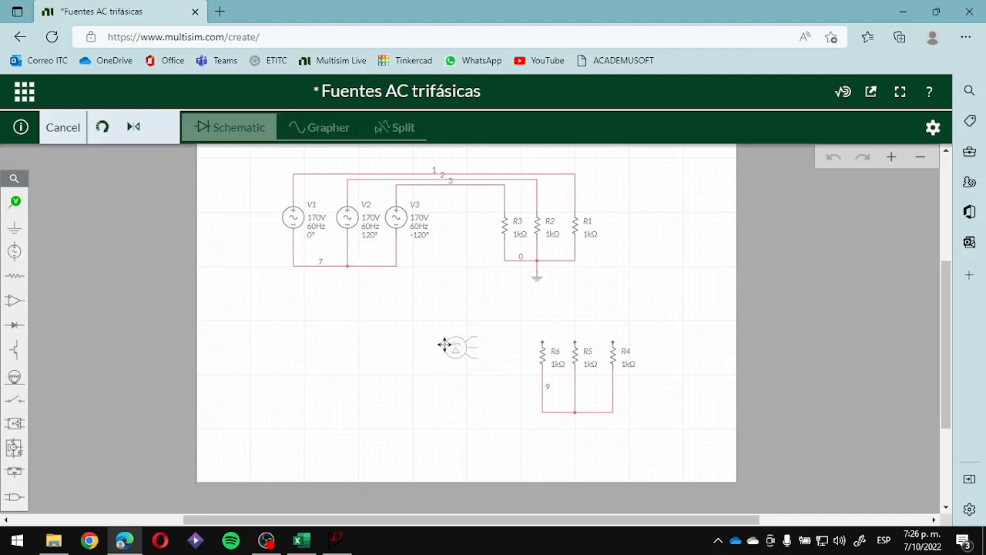
left_click(493, 314)
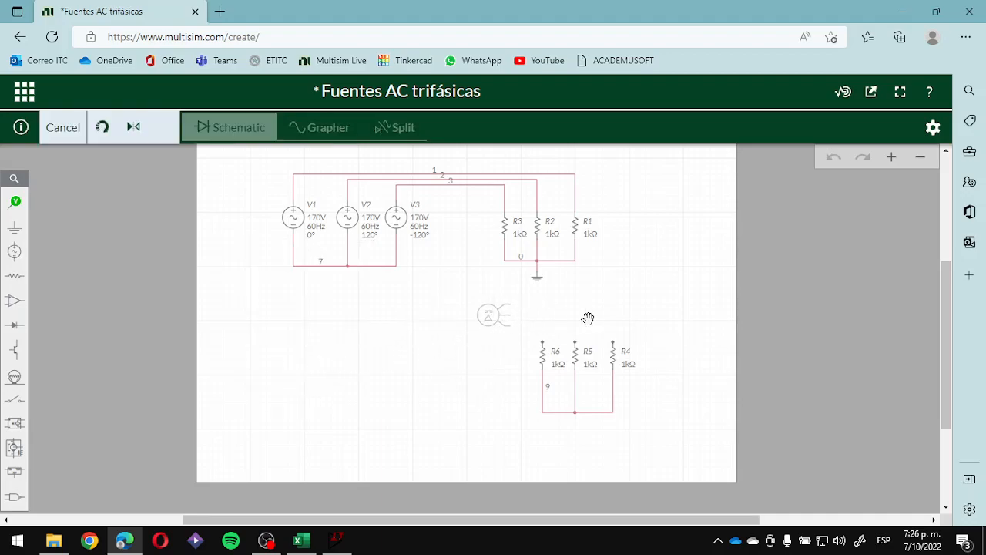
left_click(607, 314)
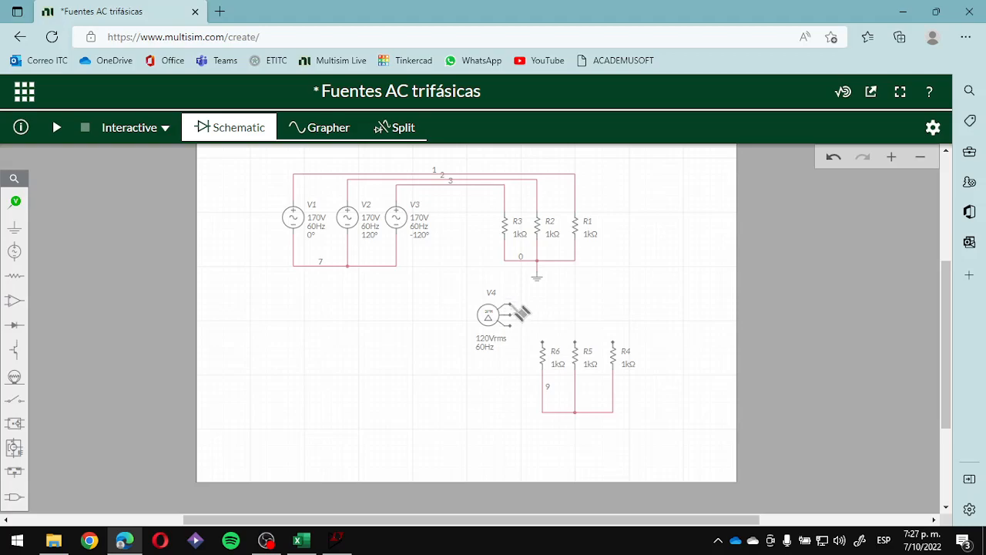
- Wire the delta source's three outputs, in order from the uppermost, to the upper ends of R4, R5 and R6
left_click(511, 305)
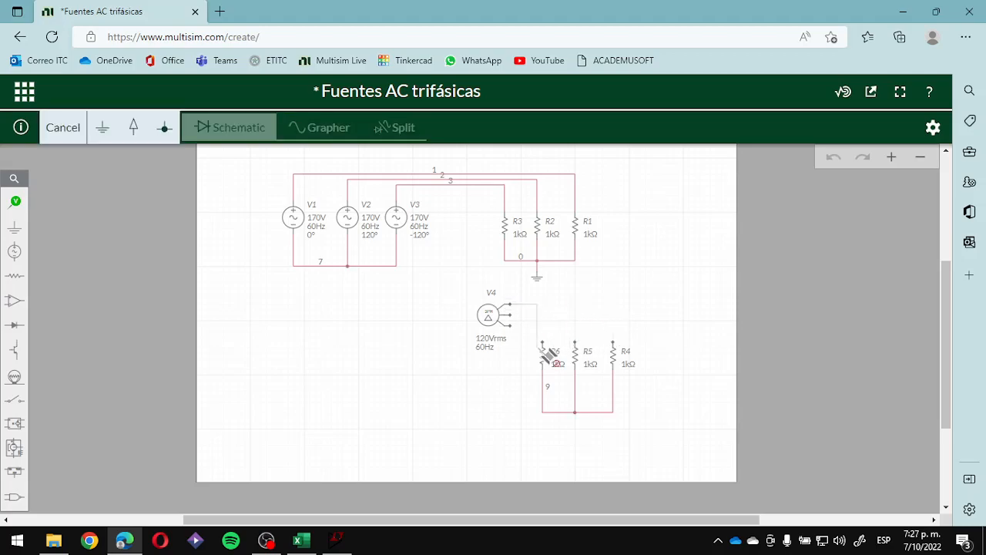
left_click(613, 344)
left_click(510, 315)
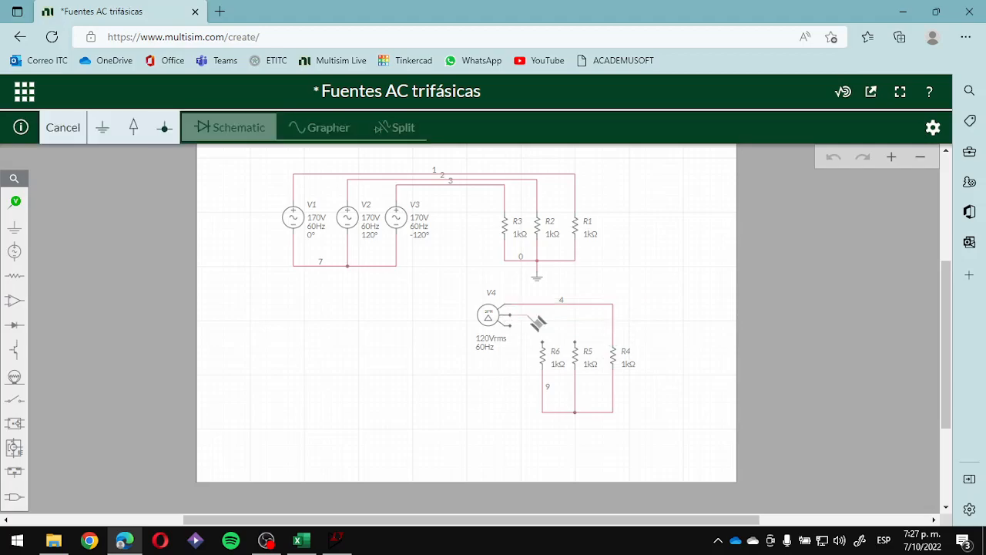
left_click(575, 343)
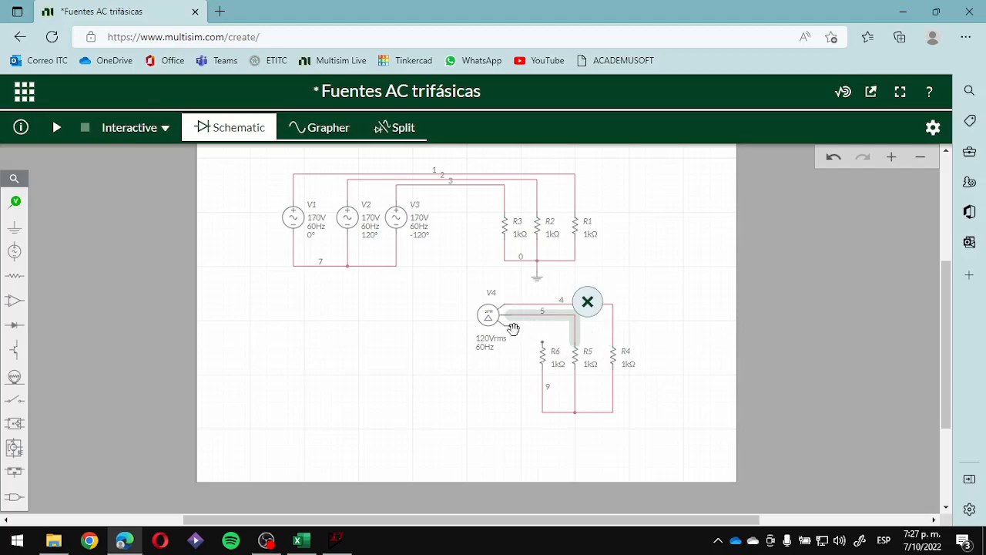
left_click(510, 325)
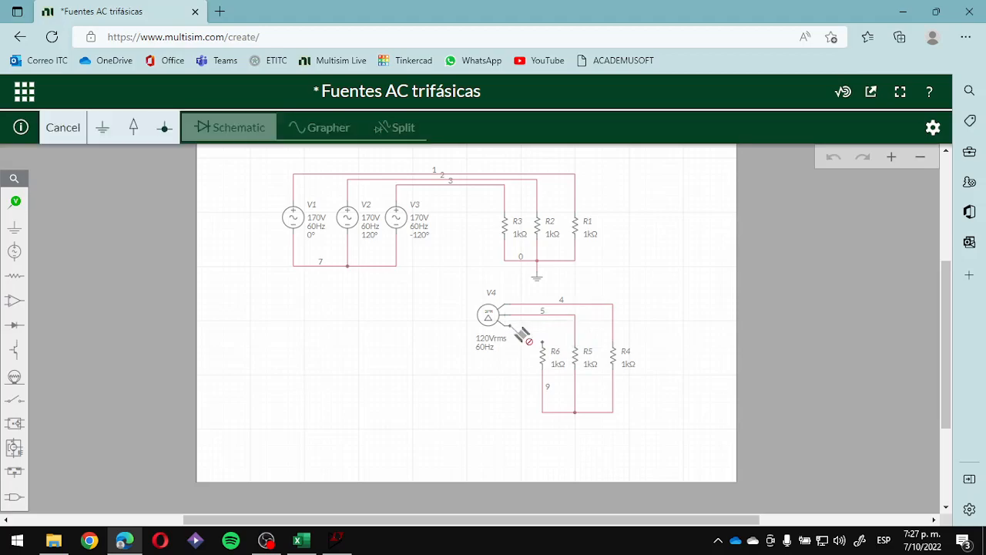
left_click(544, 345)
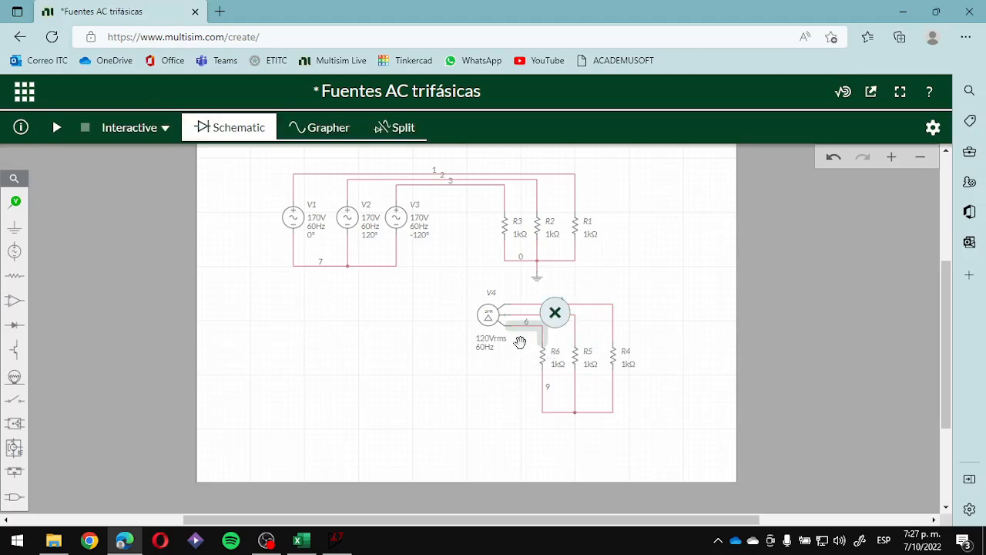
left_click(480, 400)
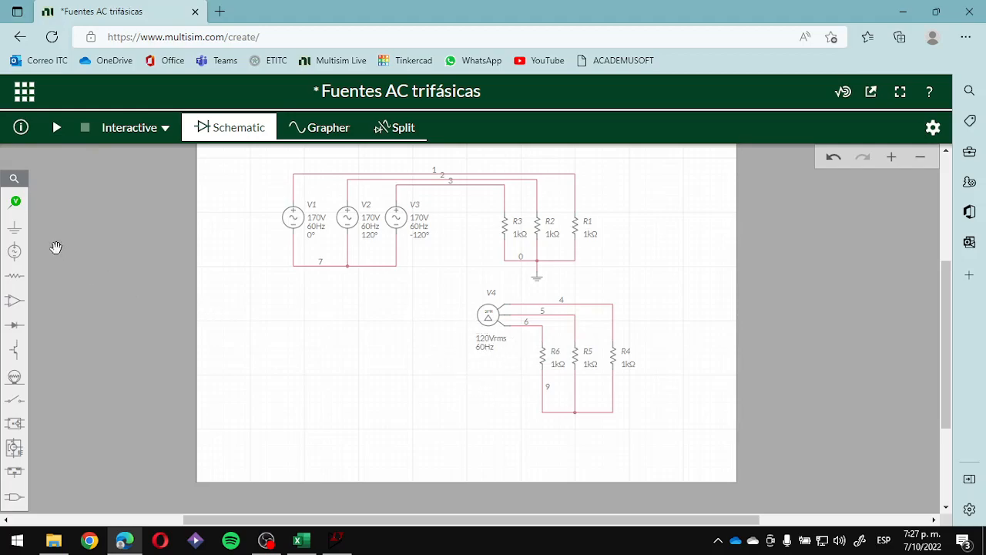
- Attach a ground to the common node of R4, R5 and R6, and test-run the interactive simulation
left_click(14, 224)
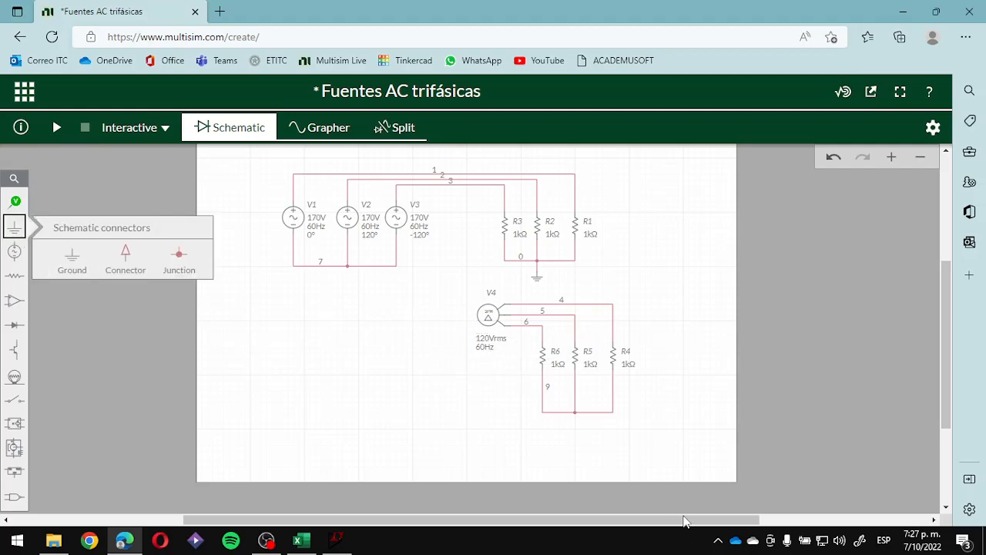
left_click(86, 263)
left_click(575, 429)
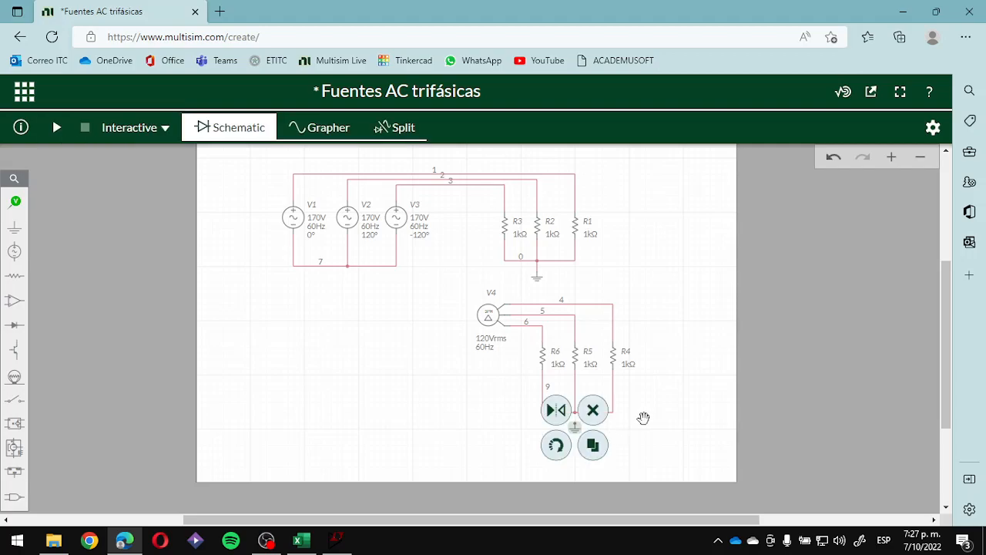
left_click(574, 420)
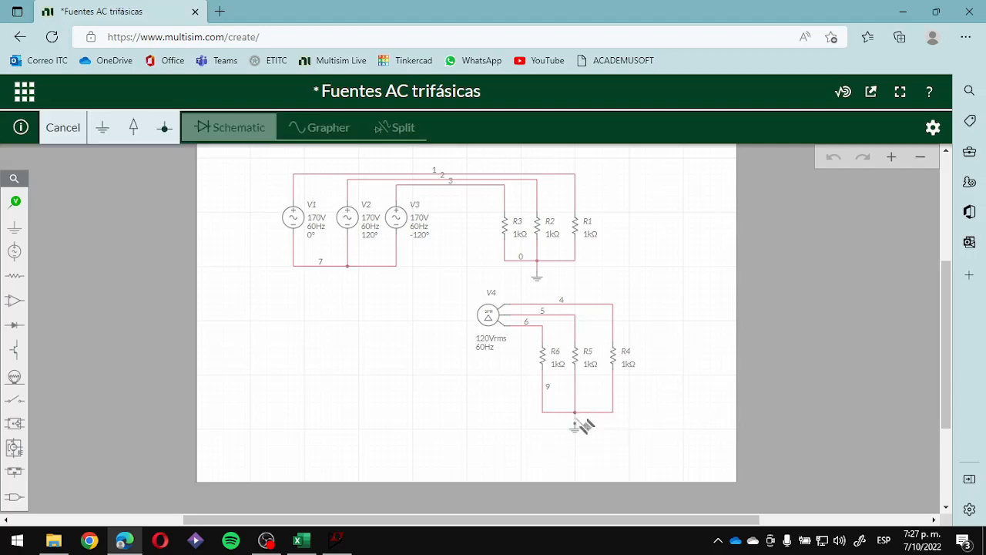
left_click(577, 424)
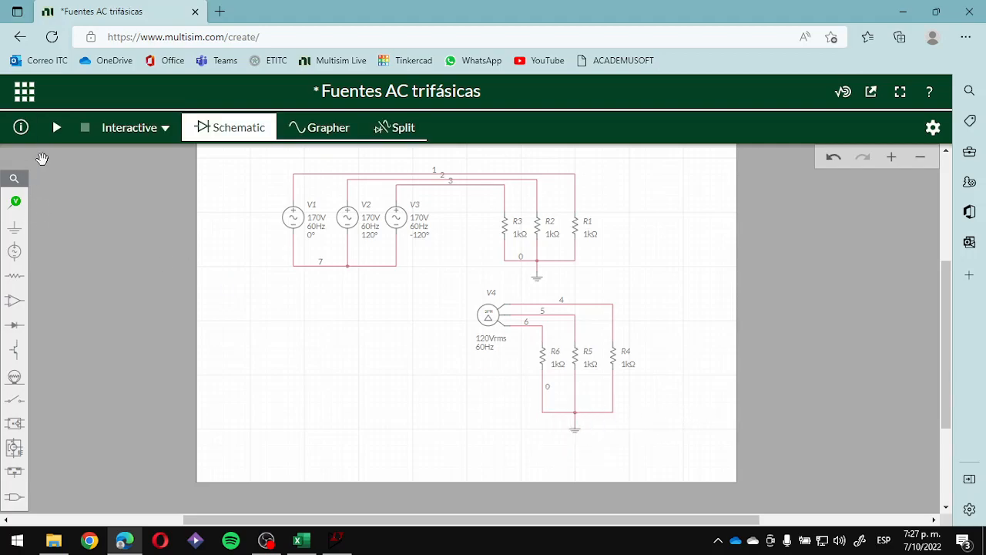
left_click(55, 128)
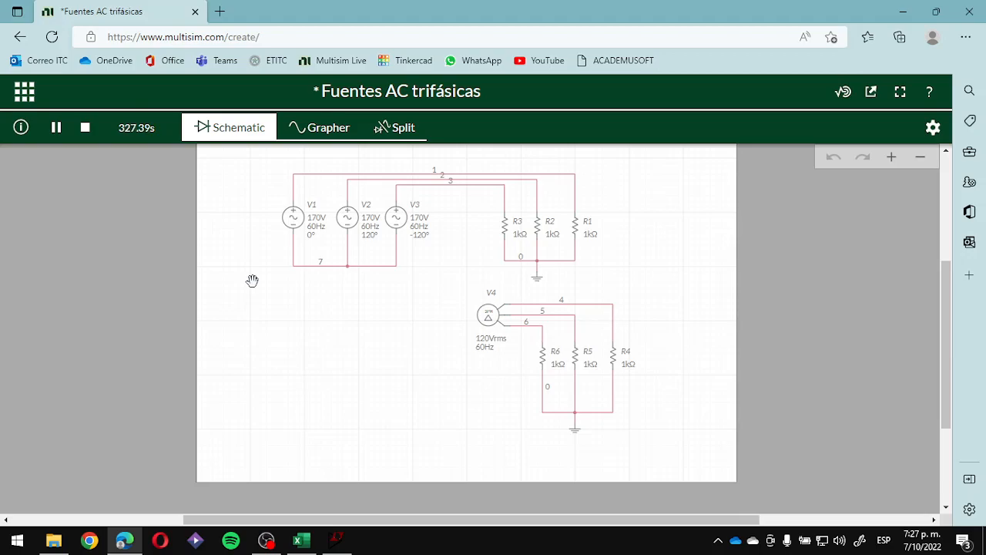
left_click(85, 127)
- Place a voltage probe on the line feeding R4 and run the simulation with schematic and grapher side by side
mouse_move(14, 202)
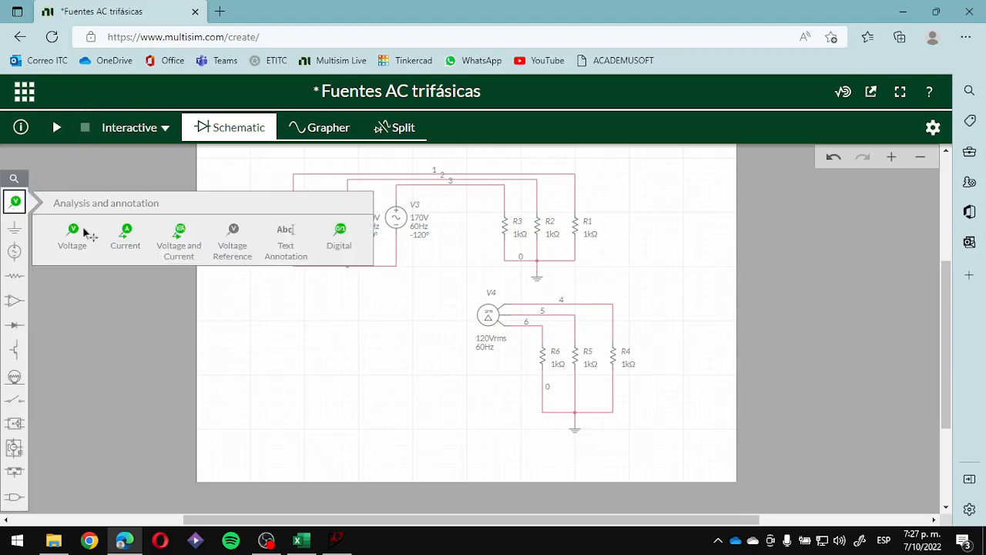
left_click(81, 239)
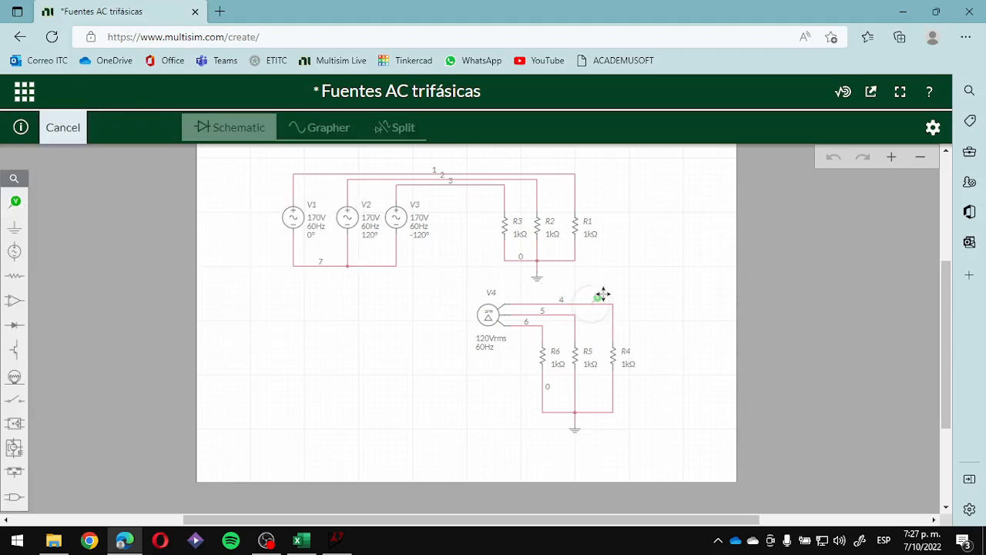
left_click(601, 294)
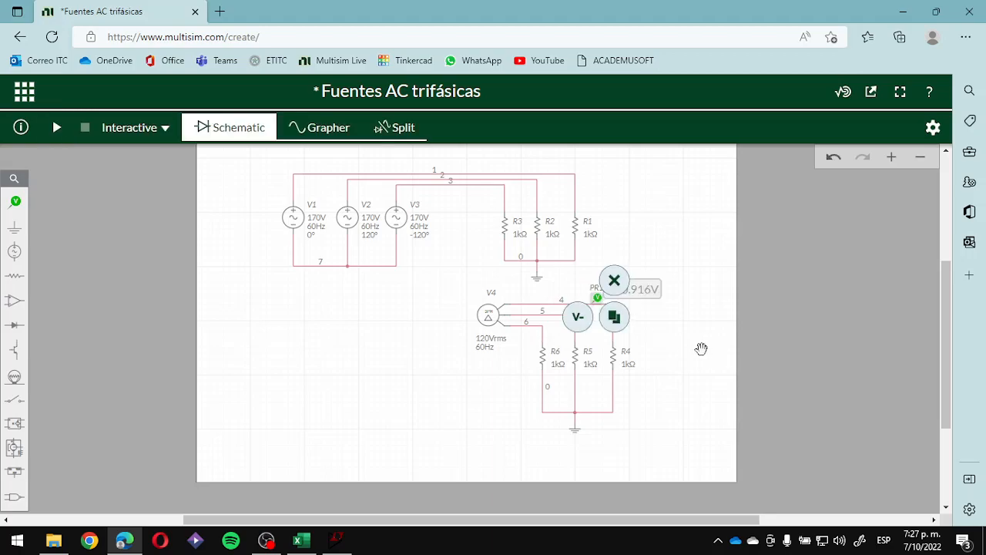
left_click(571, 442)
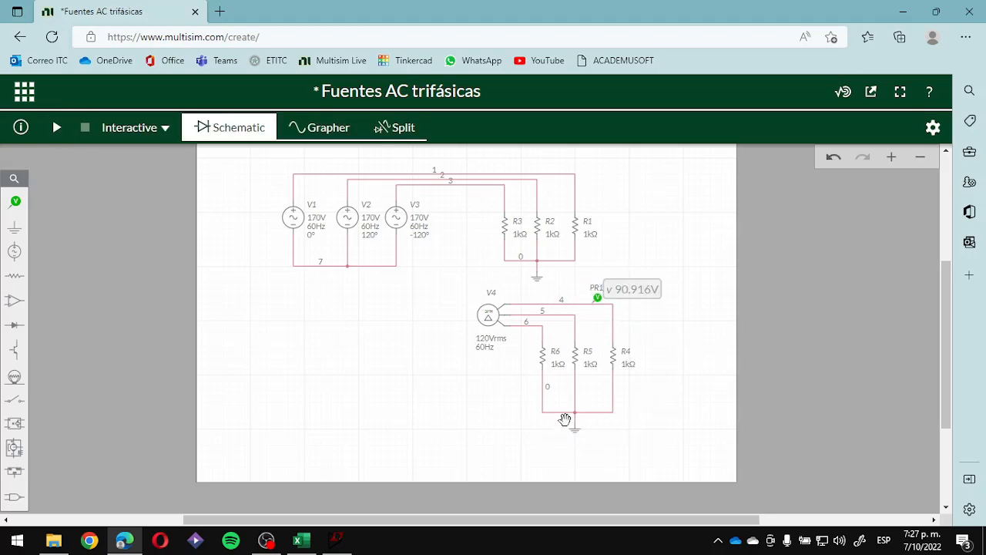
left_click(394, 128)
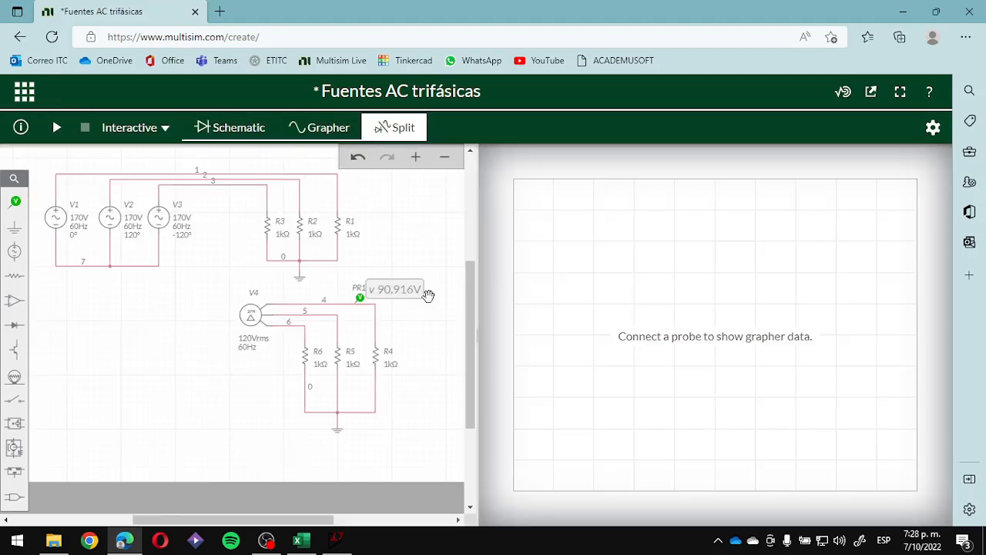
left_click(57, 128)
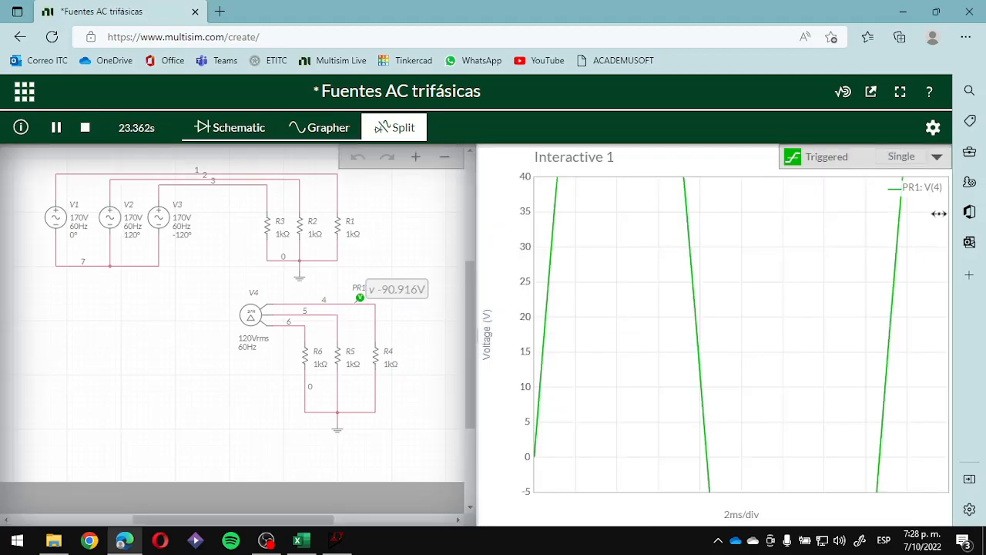
- Set the grapher's voltage axis to a minimum of -180 V and a maximum of 180 V
left_click(933, 127)
scroll(850, 452, "down", 4)
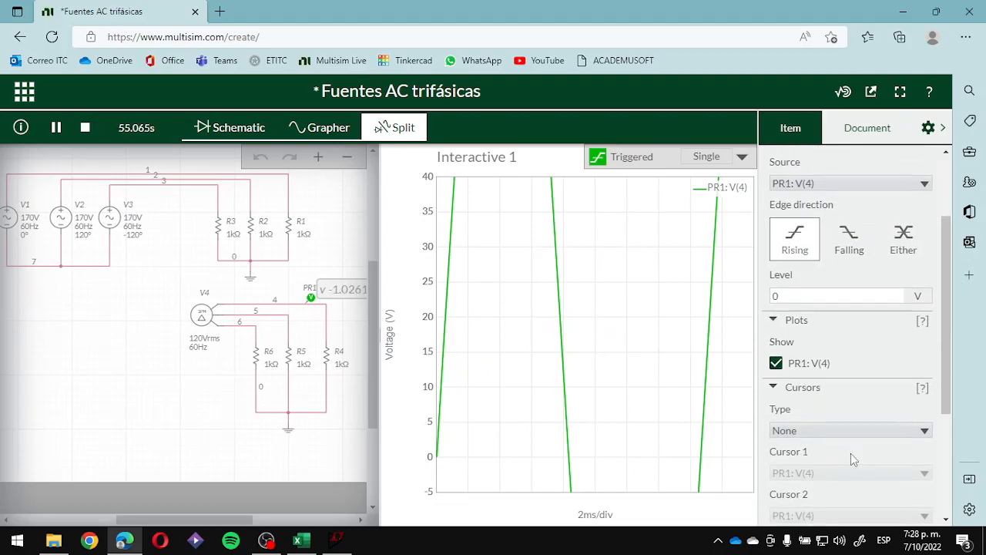
scroll(847, 460, "down", 1)
double_click(875, 487)
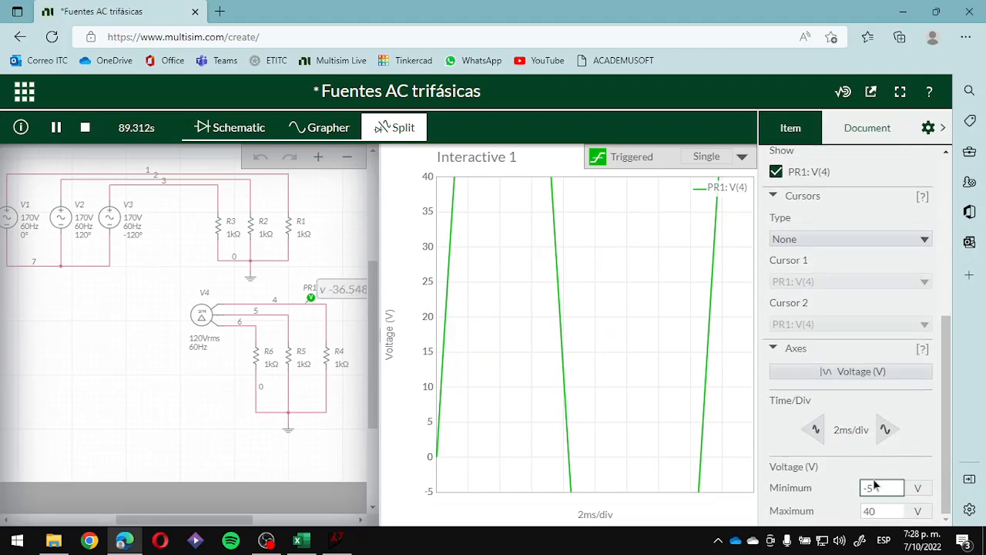
type("-")
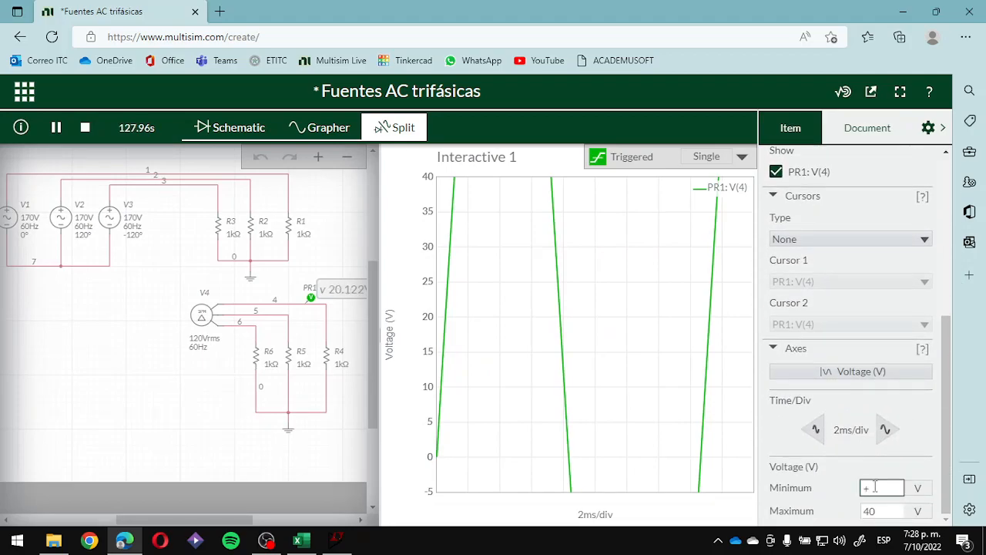
type("180")
double_click(902, 511)
type("180")
double_click(878, 488)
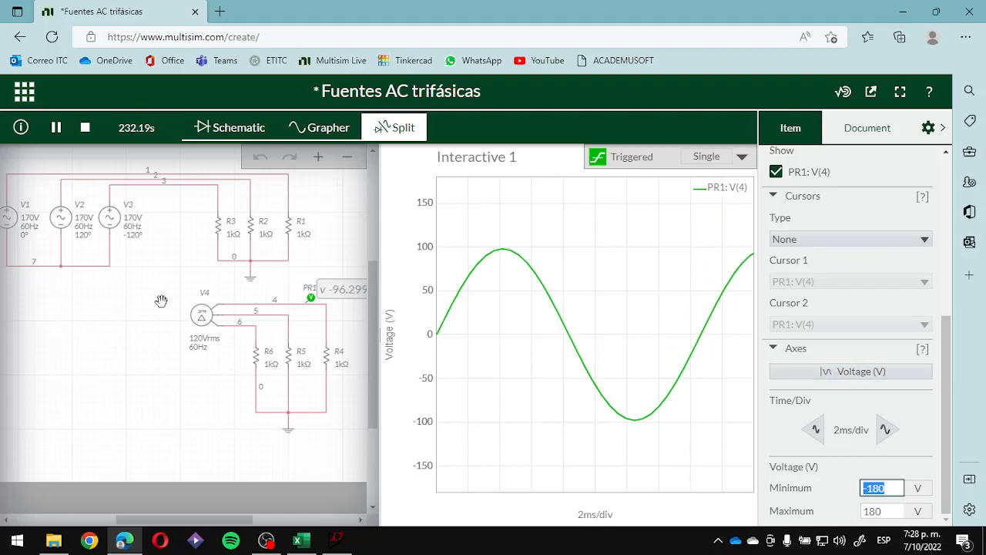
left_click(160, 330)
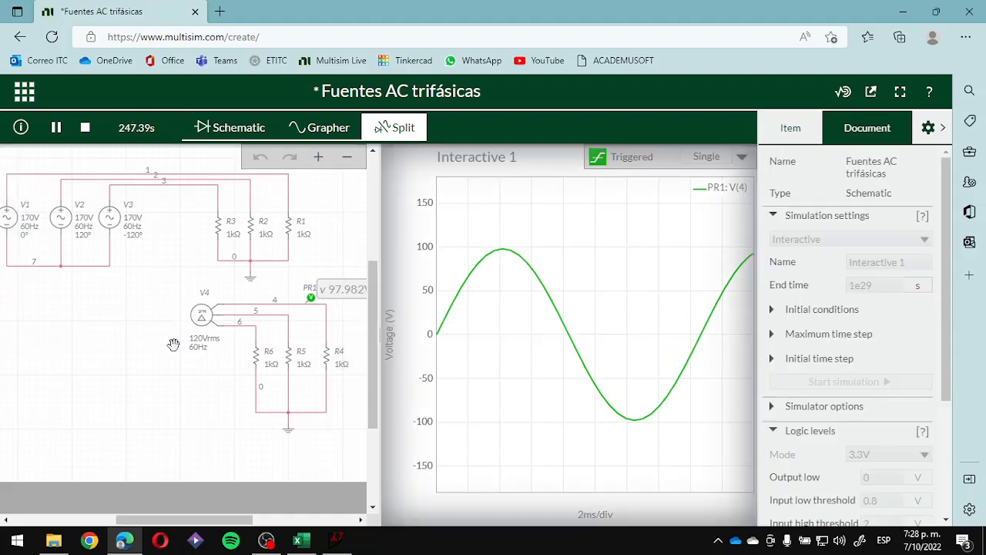
- Stop the simulation and add voltage probes on the lines feeding R5 and R6
left_click(85, 131)
left_click(14, 201)
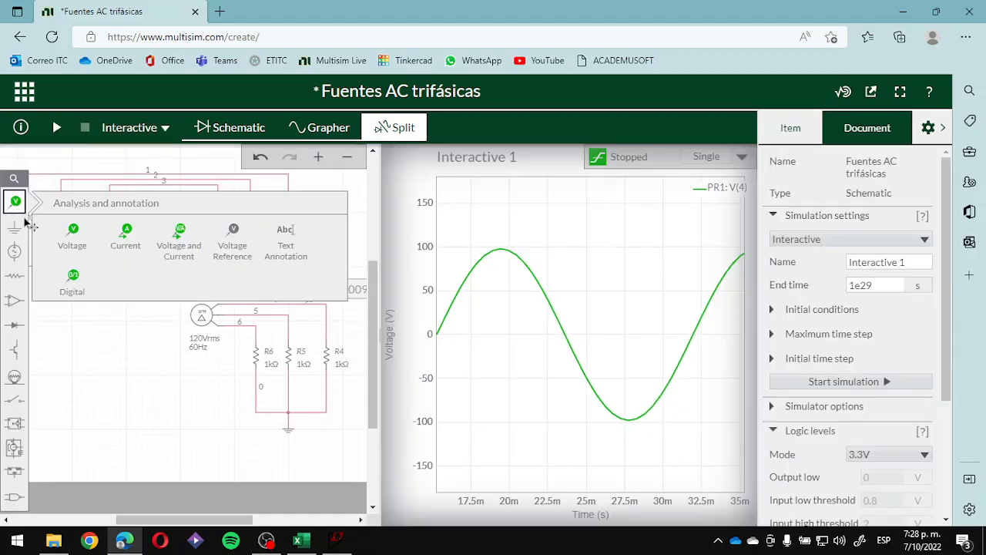
left_click(73, 239)
left_click(293, 309)
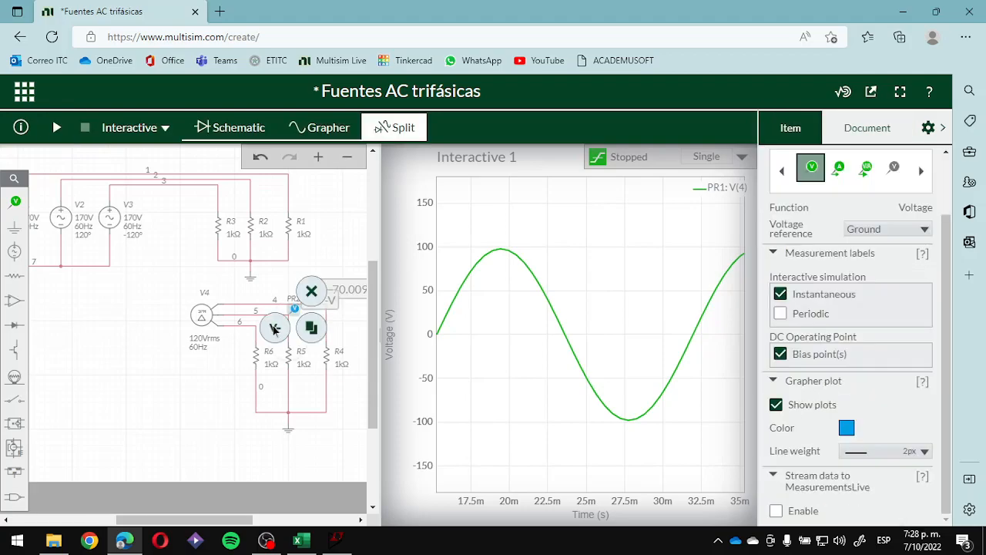
left_click(14, 201)
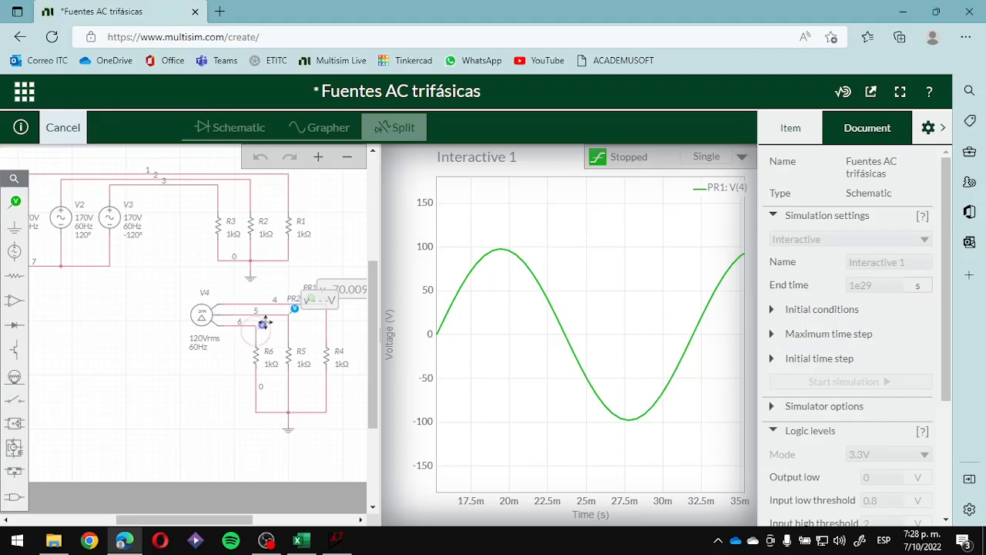
left_click(262, 324)
left_click(196, 394)
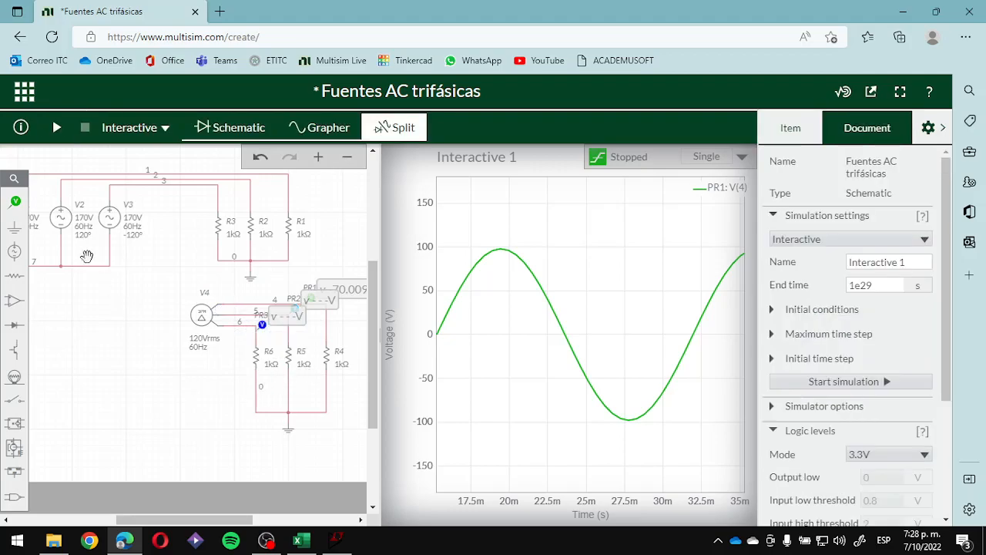
- Run the simulation to examine the delta source's three phase voltage waveforms, and stop it
left_click(59, 128)
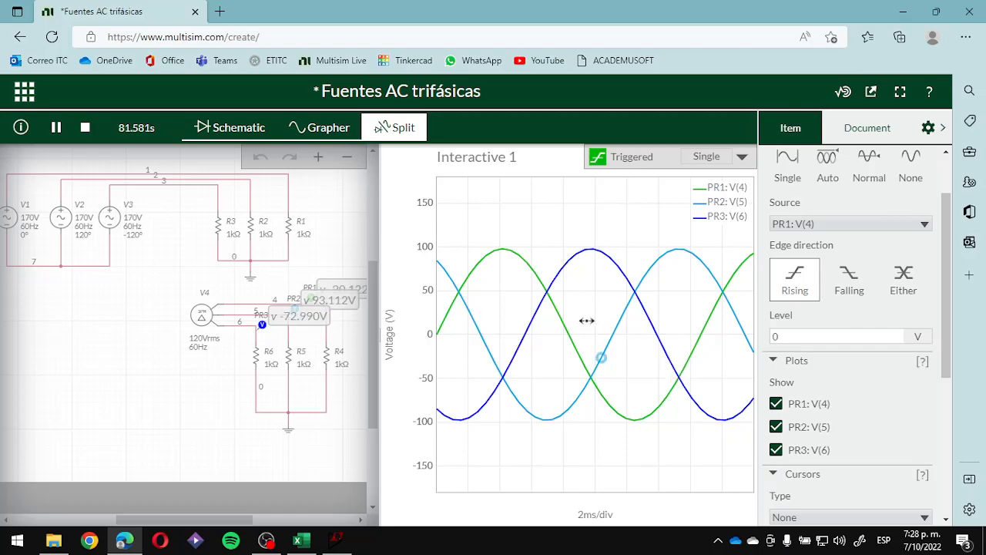
mouse_move(504, 260)
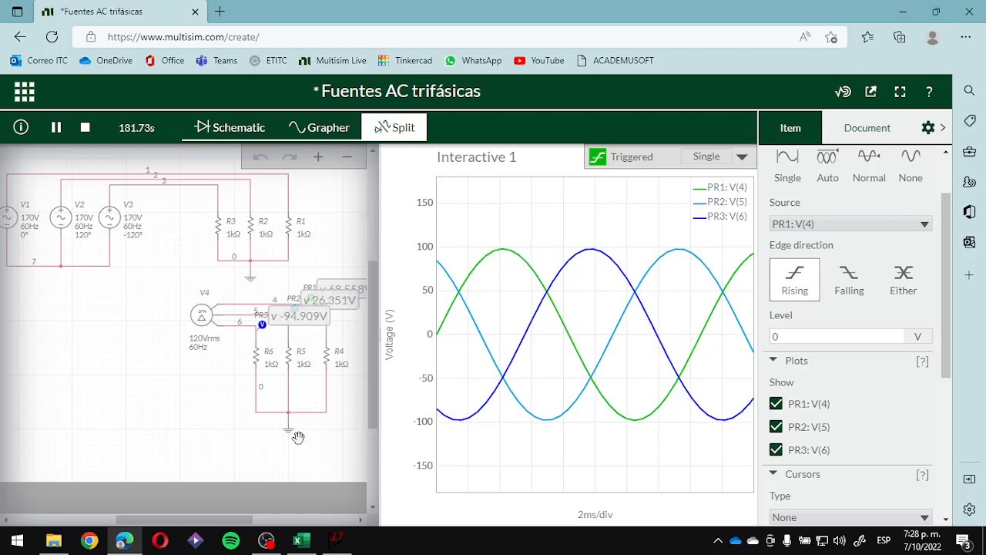
left_click(192, 409)
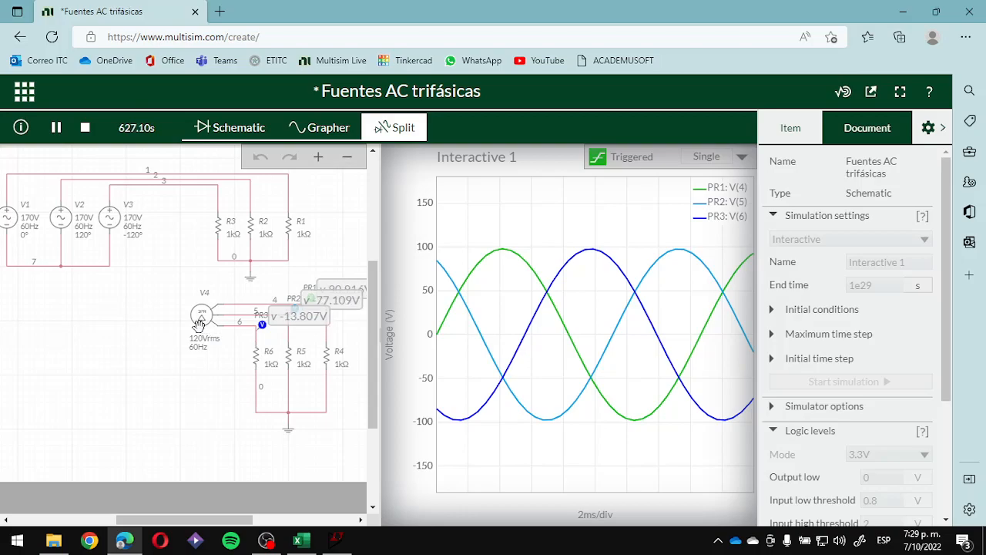
left_click(87, 127)
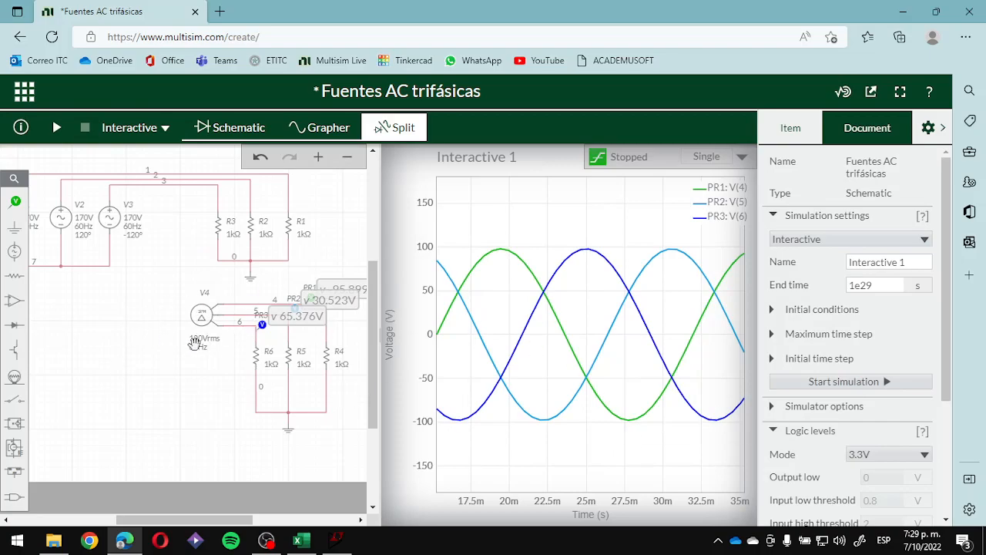
left_click(930, 127)
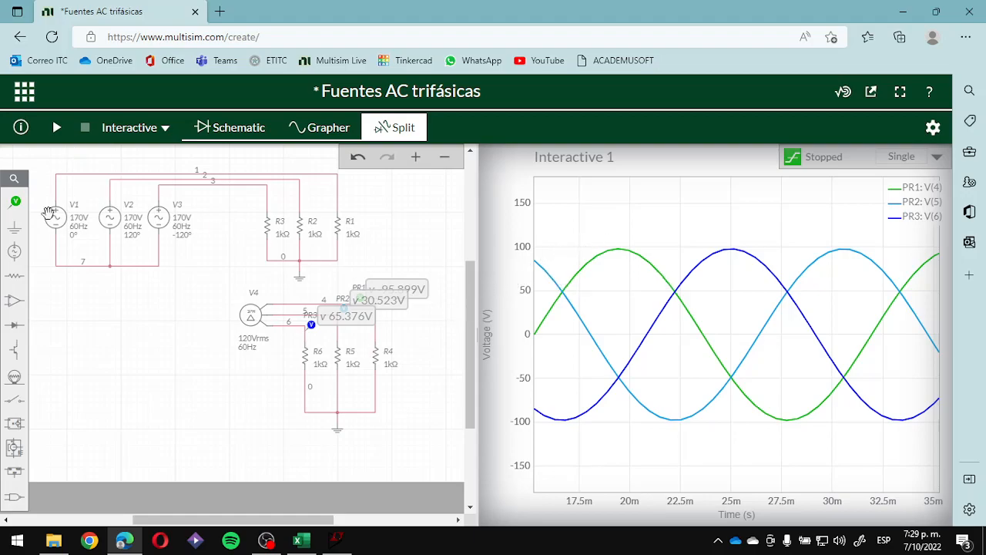
left_click(17, 255)
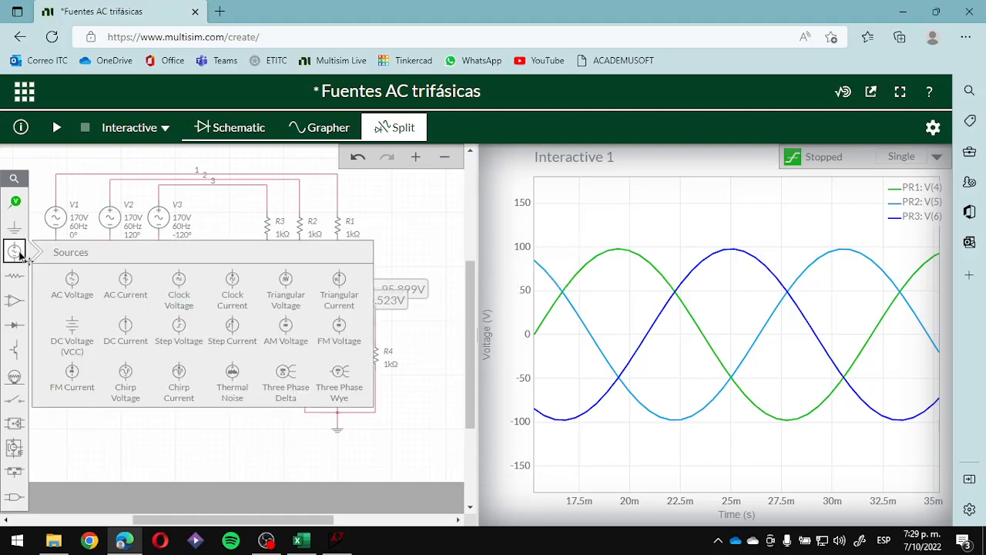
left_click(320, 381)
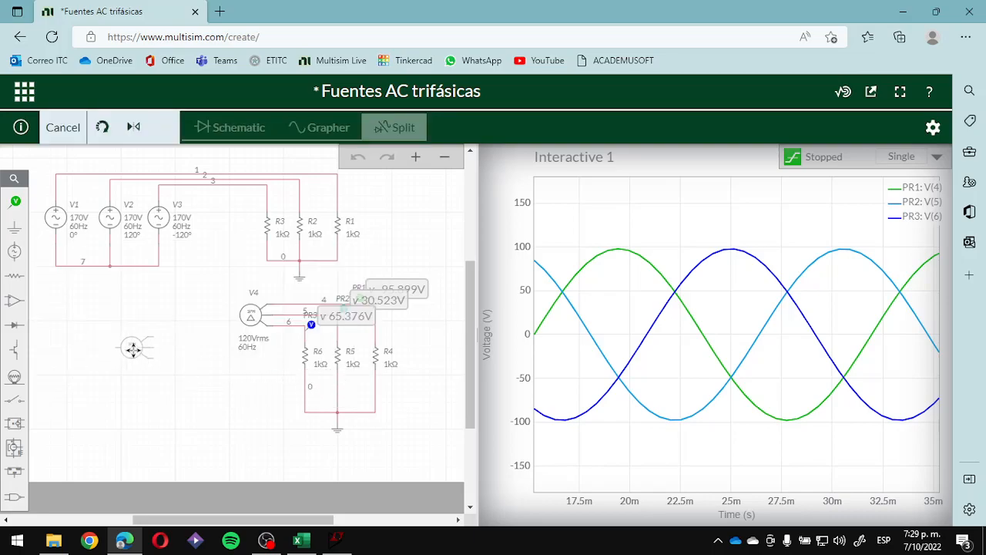
key("Escape")
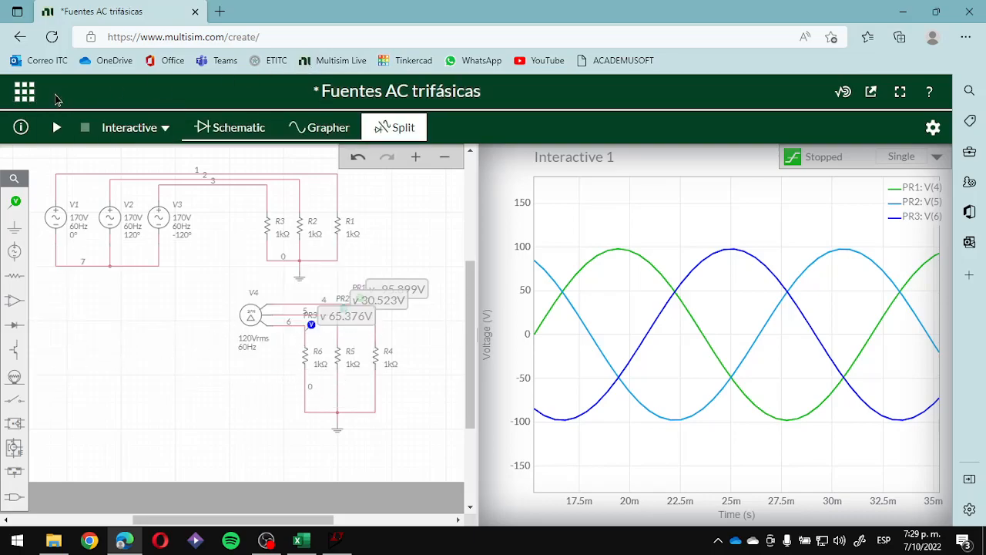
- Save the circuit as Fuentes AC trifásicas with public visibility
left_click(30, 97)
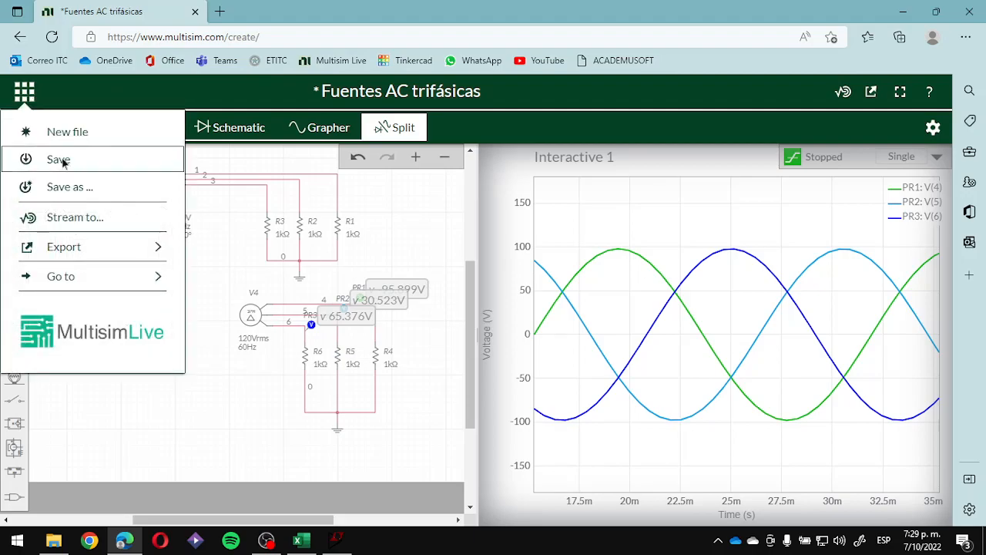
left_click(81, 160)
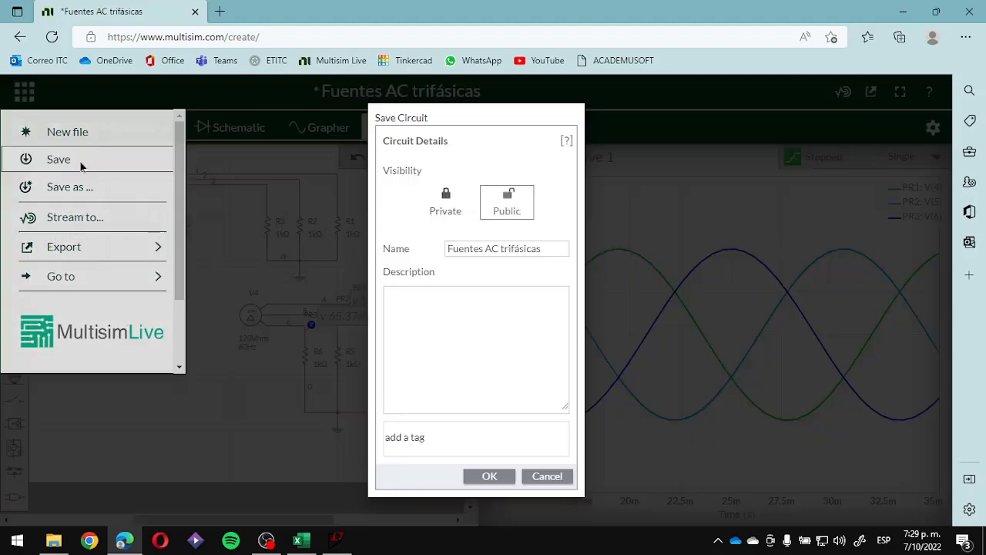
left_click(493, 476)
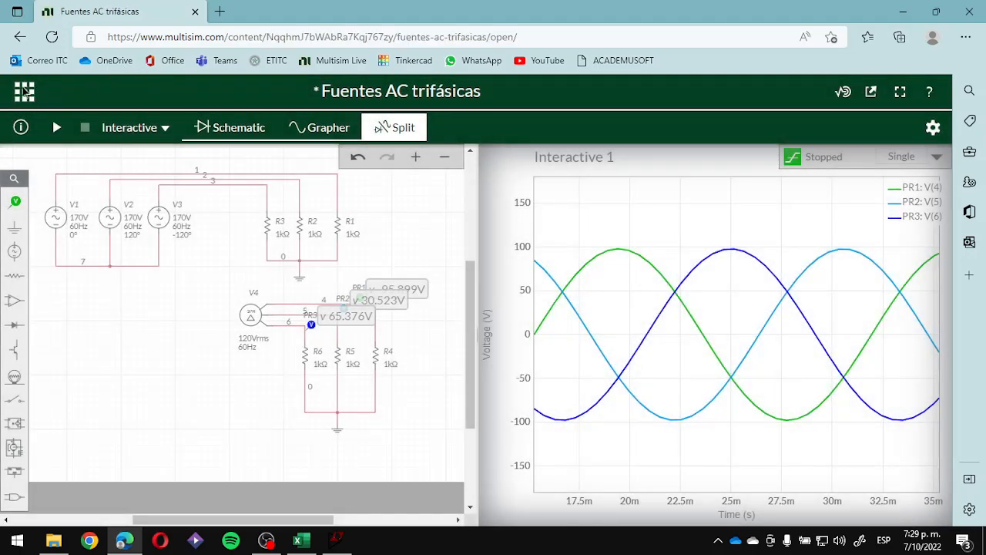
- Save a copy of the circuit as a new public circuit named Fuentes AC Y
left_click(27, 92)
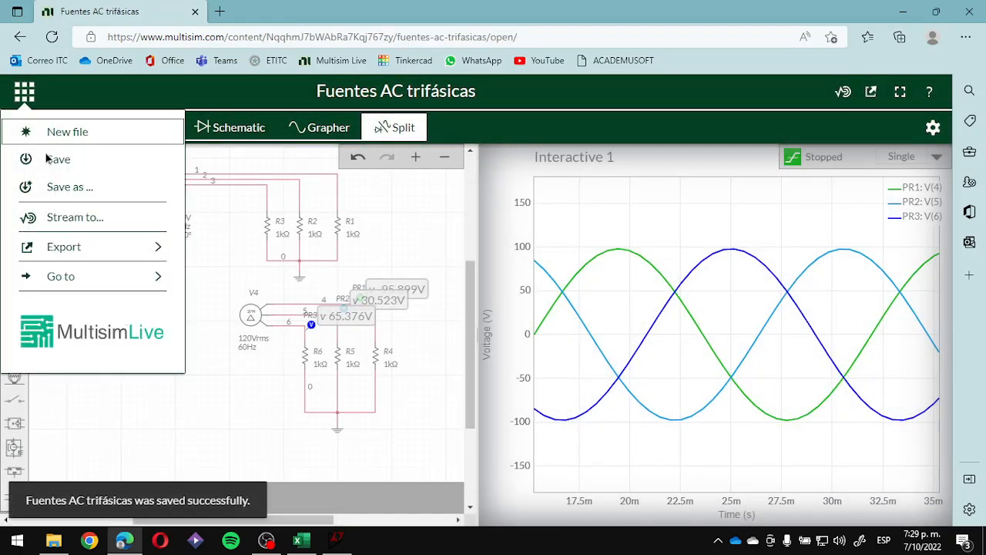
left_click(99, 191)
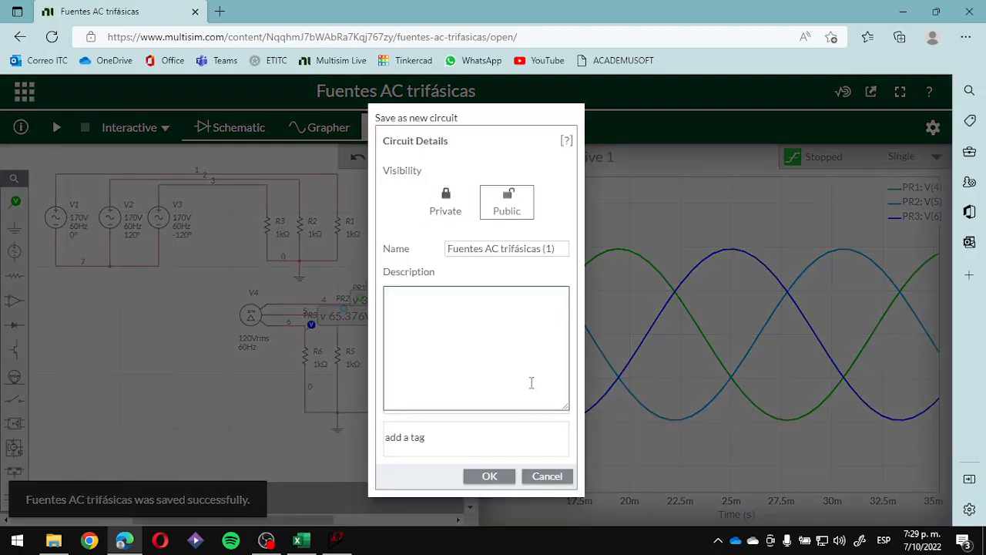
triple_click(532, 249)
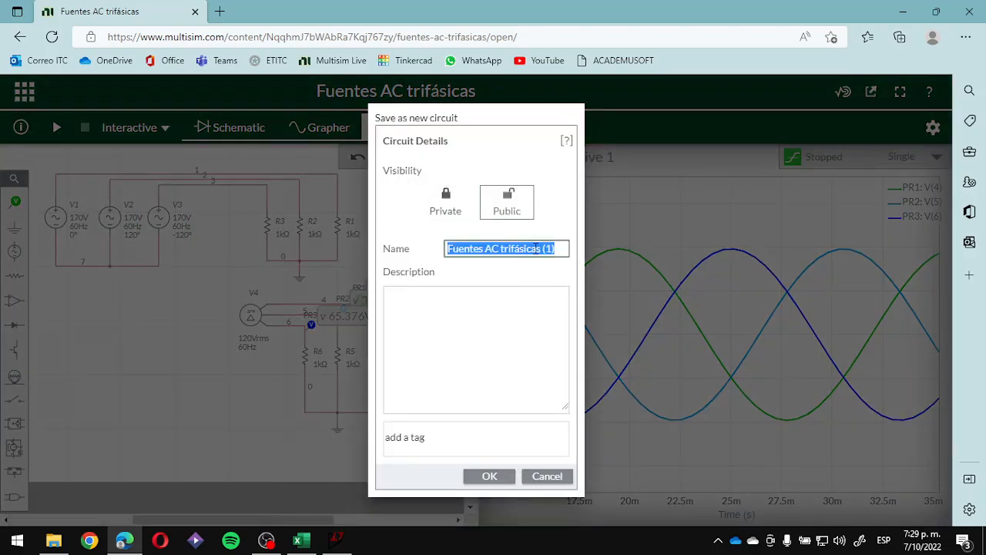
left_click_drag(560, 248, 514, 248)
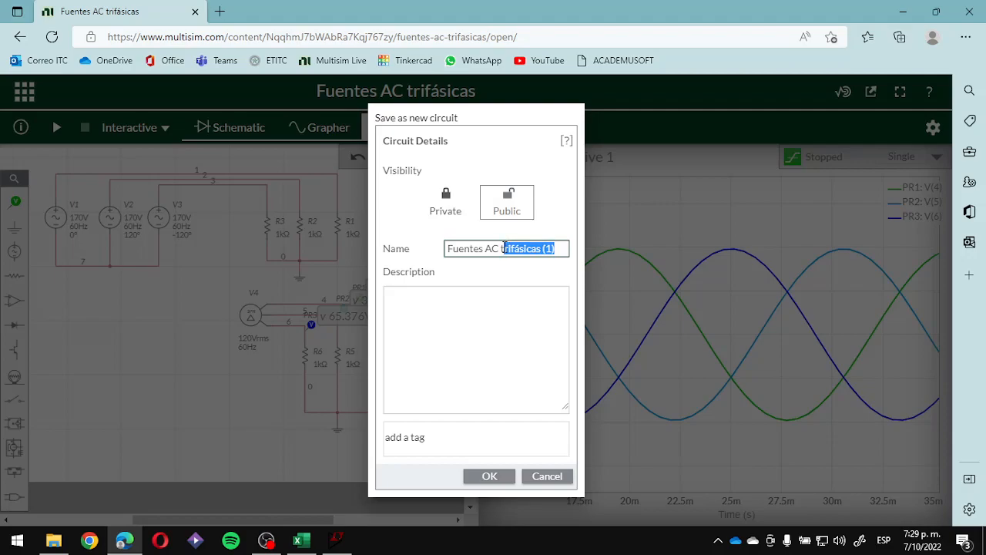
type("Y")
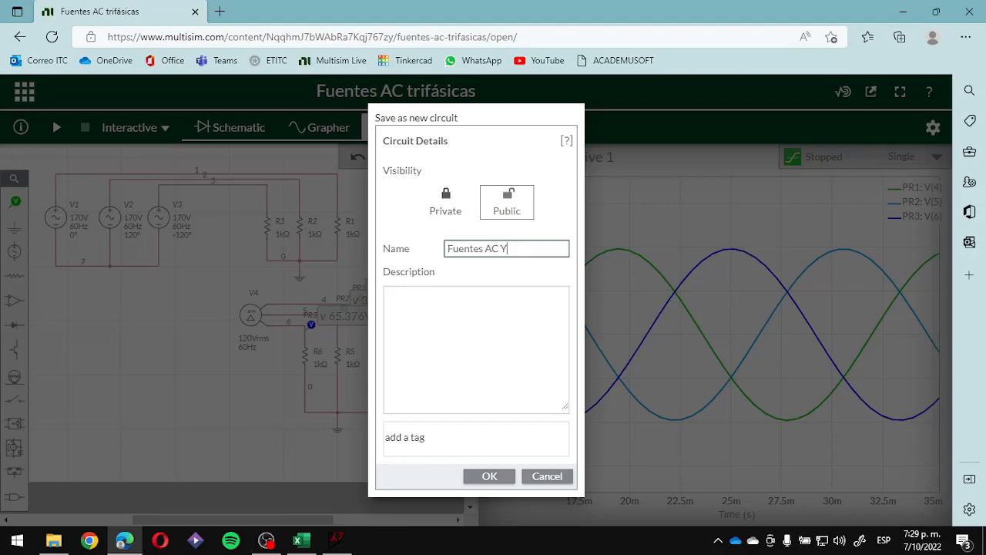
left_click(491, 476)
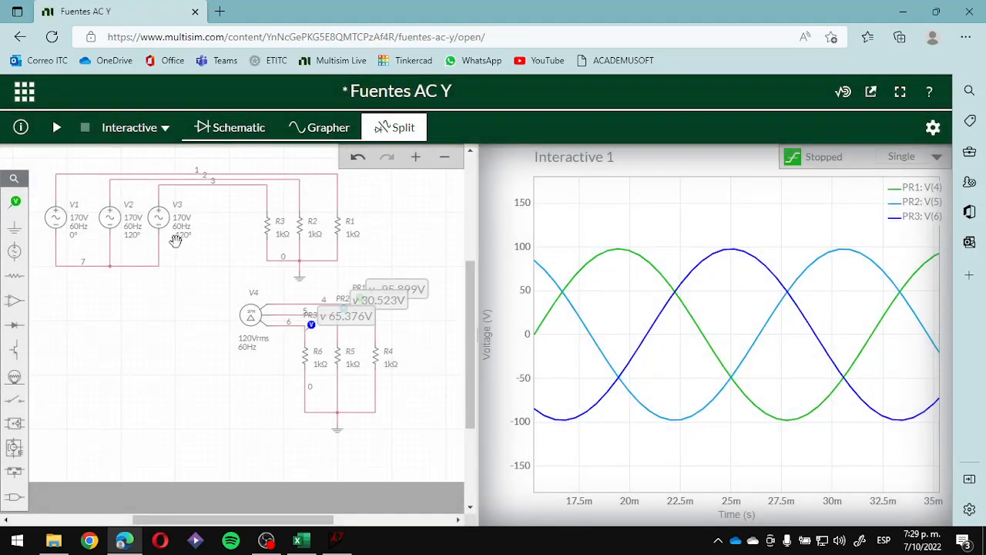
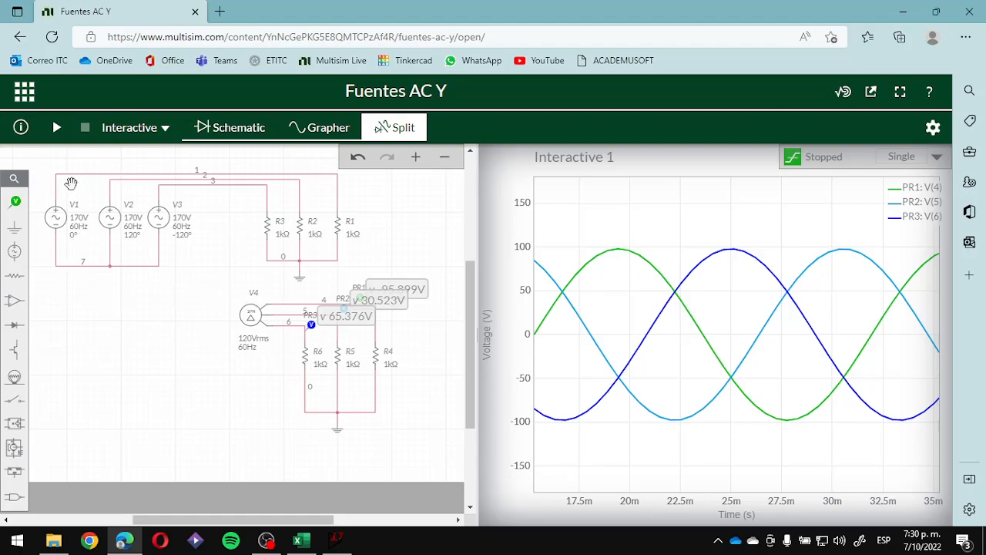
- Delete the delta source V4, probe PR3 and resistor R6 from the lower circuit
left_click(252, 314)
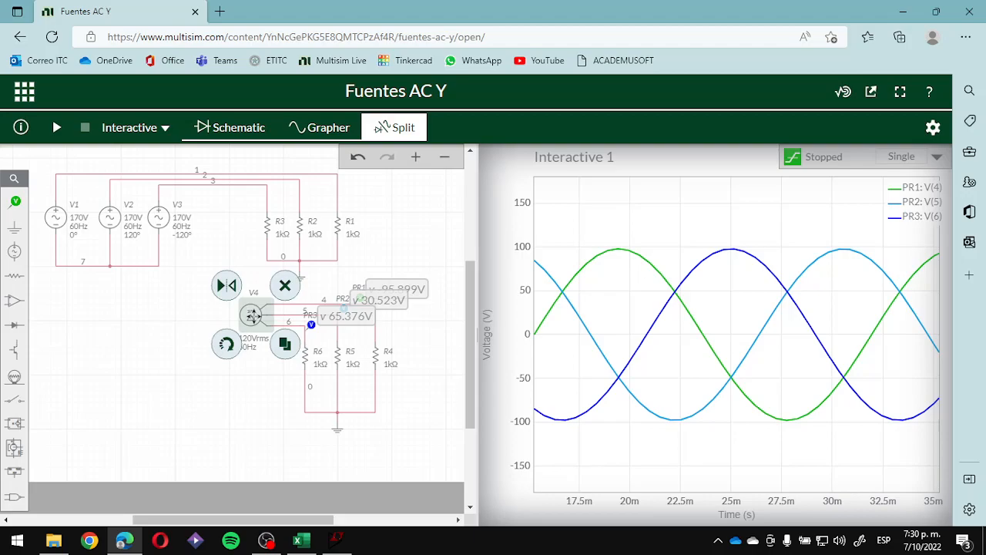
key("Delete")
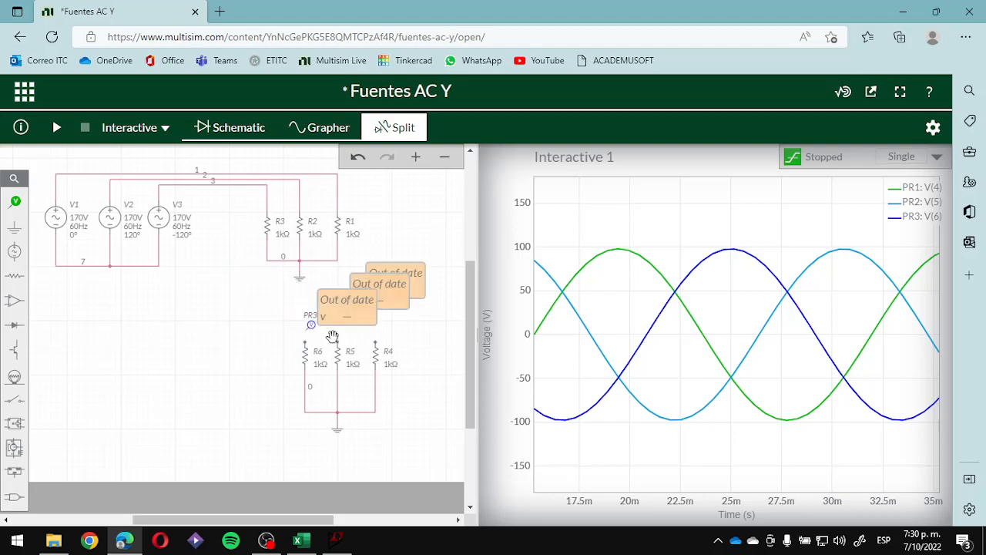
left_click(310, 324)
key("Delete")
left_click(306, 355)
key("Delete")
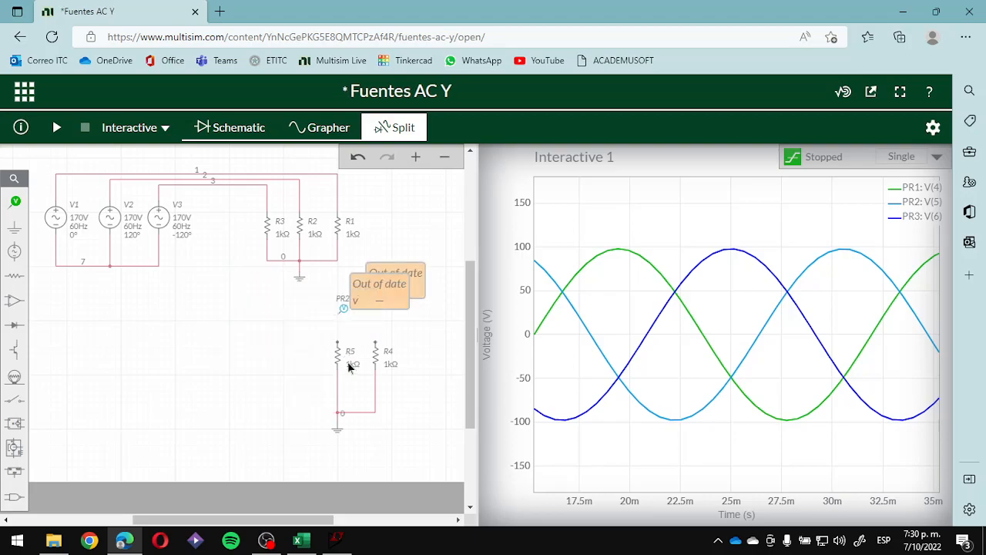
- Delete the rest of the lower circuit: resistors R4 and R5, probes PR1 and PR2, and the ground
left_click(351, 367)
left_click(377, 351)
key("Delete")
left_click(344, 311)
key("Delete")
left_click(357, 301)
key("Delete")
left_click(339, 353)
key("Delete")
left_click(335, 421)
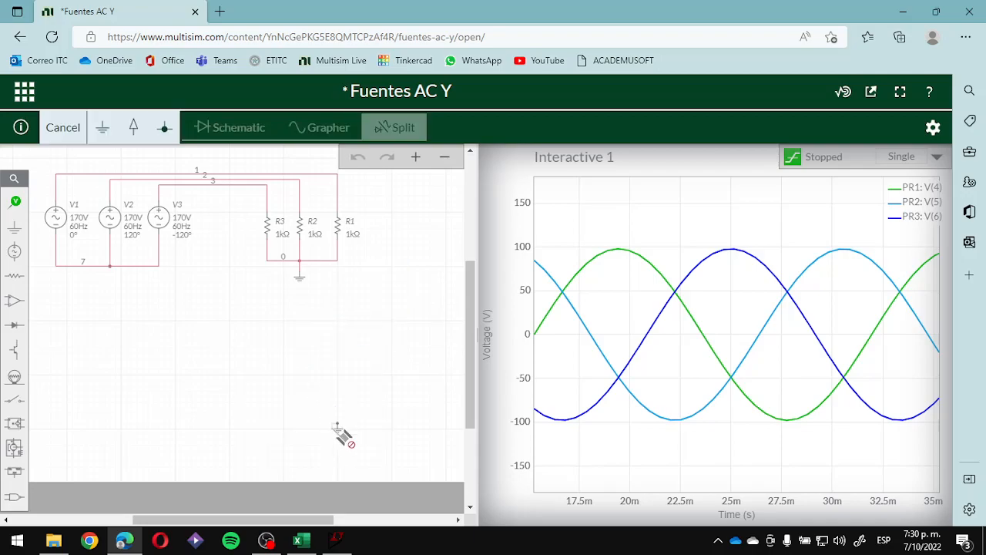
key("Escape")
left_click(339, 429)
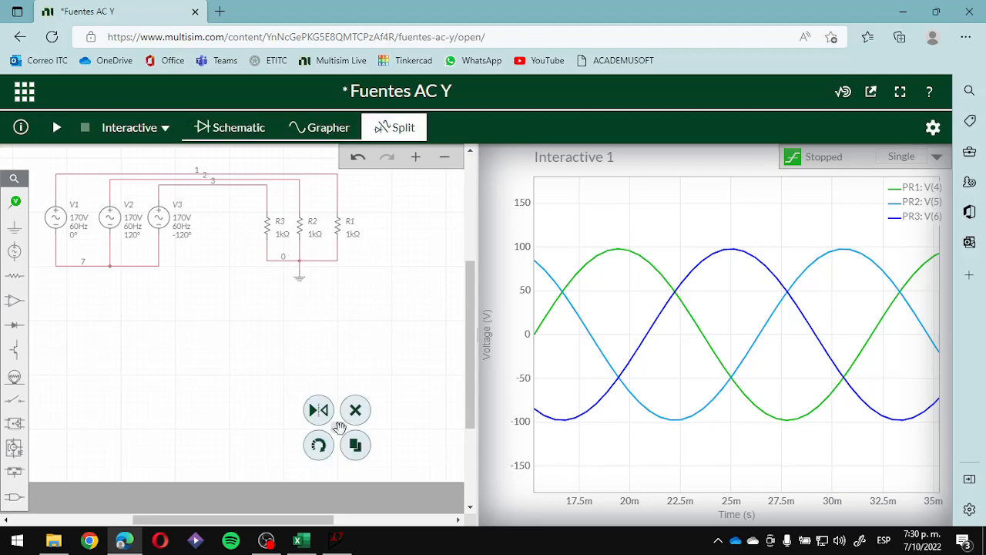
- Delete the three AC sources V1, V2 and V3 with their wiring, keeping R1, R2, R3 and their ground
left_click(204, 179)
key("Delete")
left_click(157, 216)
key("Delete")
left_click(108, 221)
key("Delete")
left_click(50, 222)
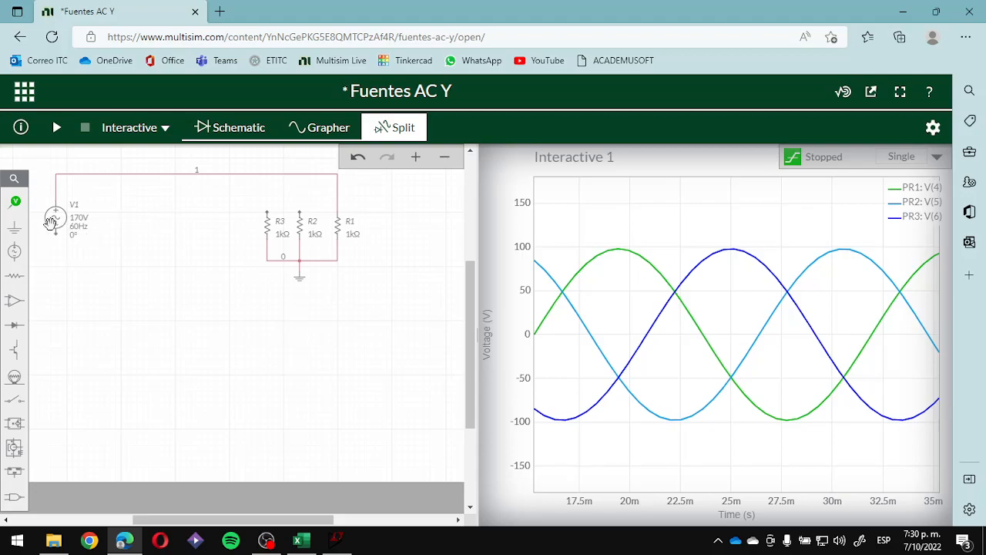
key("Delete")
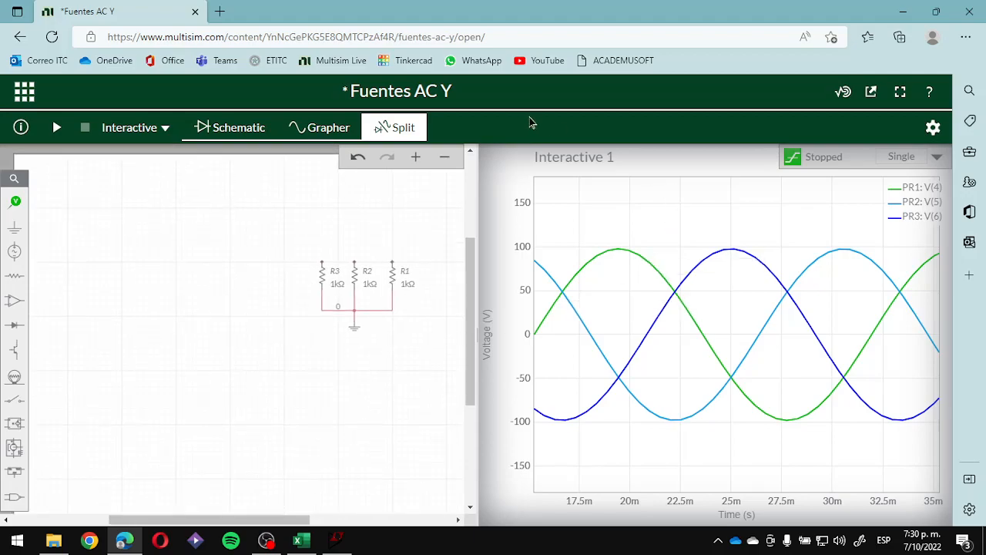
- Show only the schematic and place a three-phase wye source above and to the left of the resistors
left_click(237, 128)
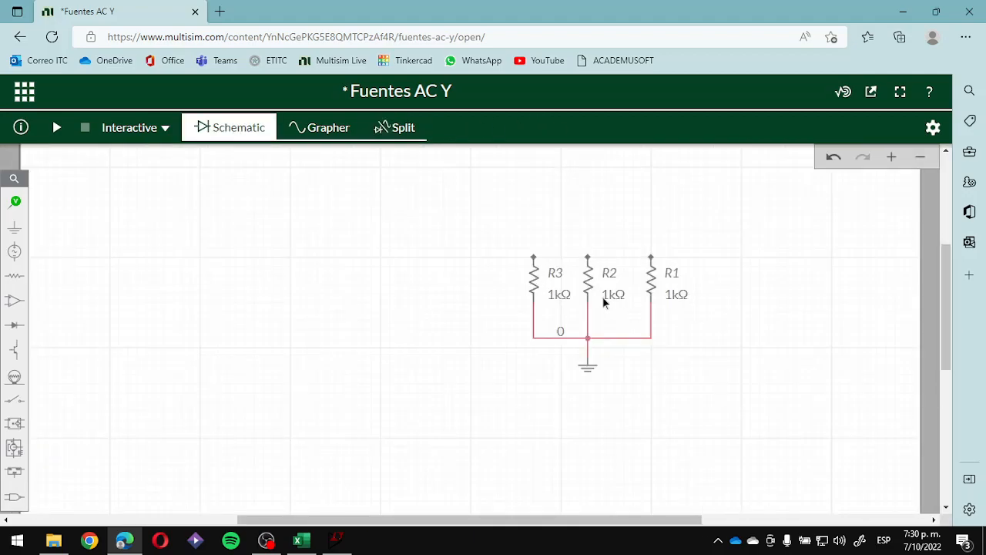
left_click(15, 250)
left_click(339, 383)
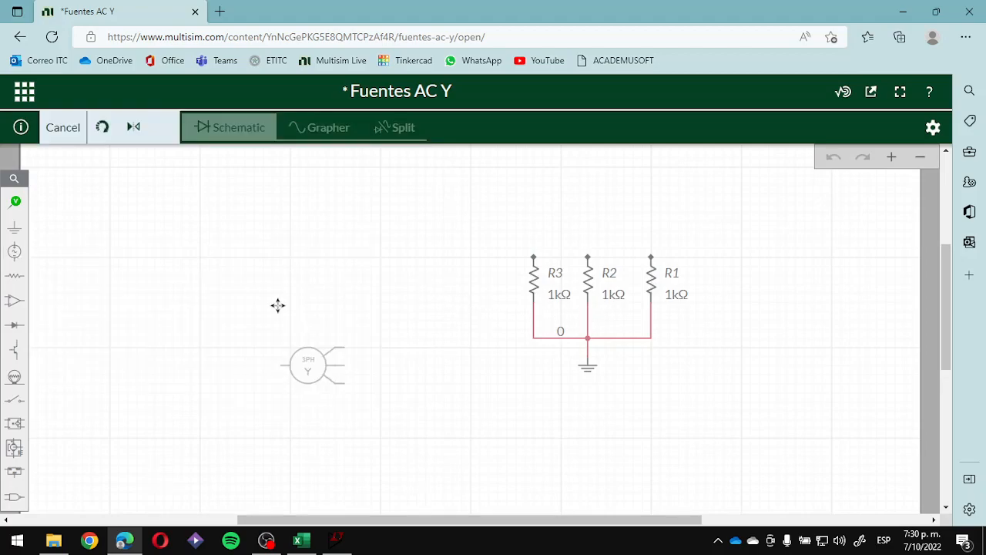
left_click(273, 221)
left_click(305, 355)
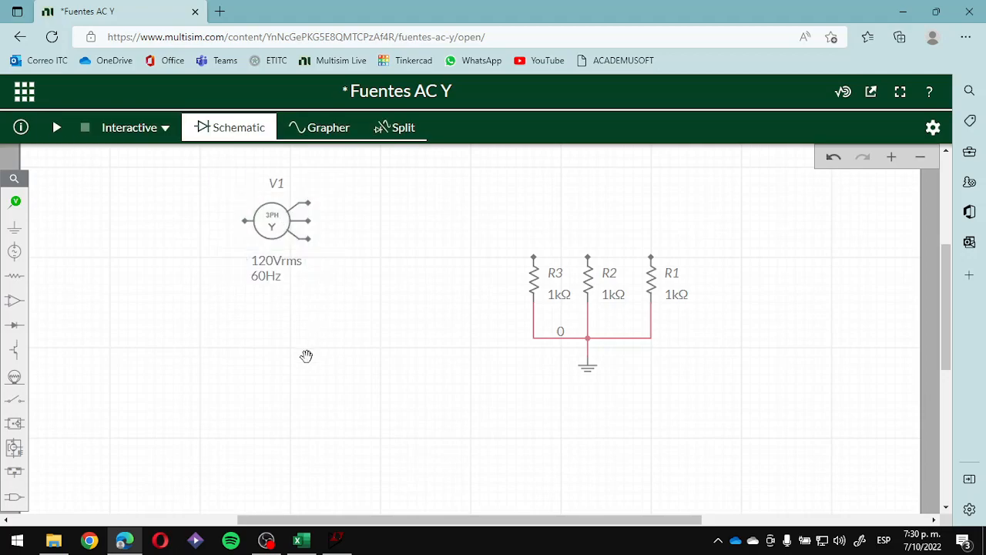
- Place a ground beside the wye source V1 and wire the source's neutral terminal to it
left_click(14, 226)
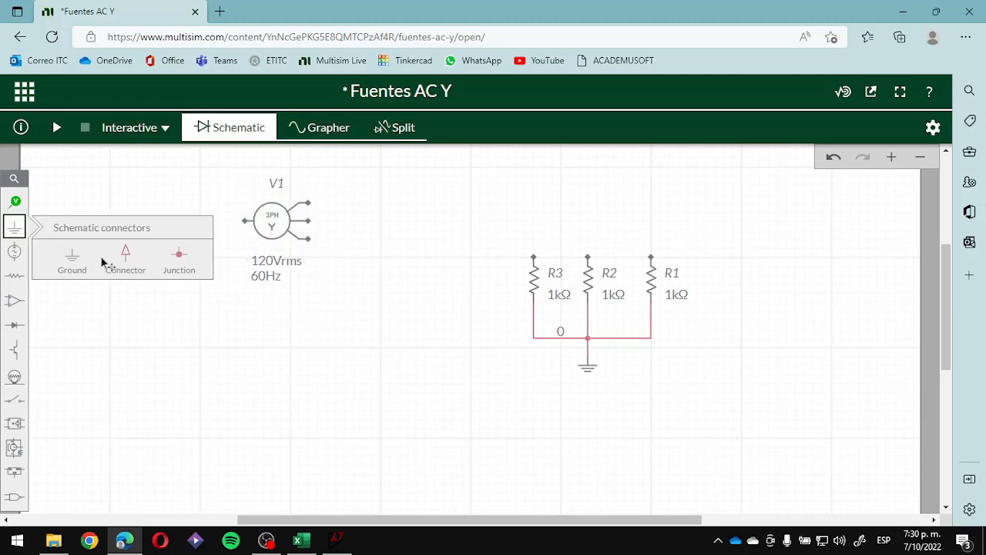
left_click(72, 257)
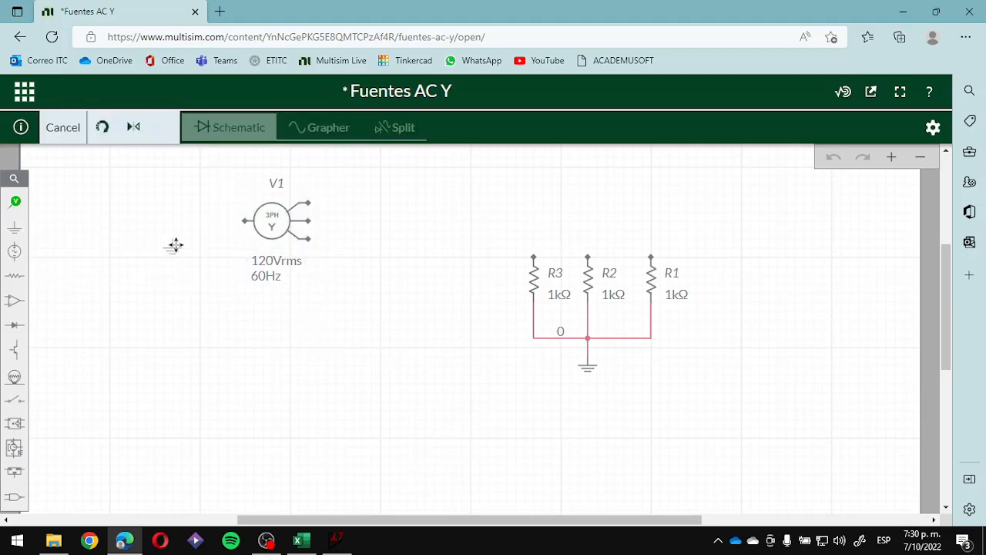
left_click(218, 228)
left_click_drag(218, 248, 208, 275)
left_click(244, 230)
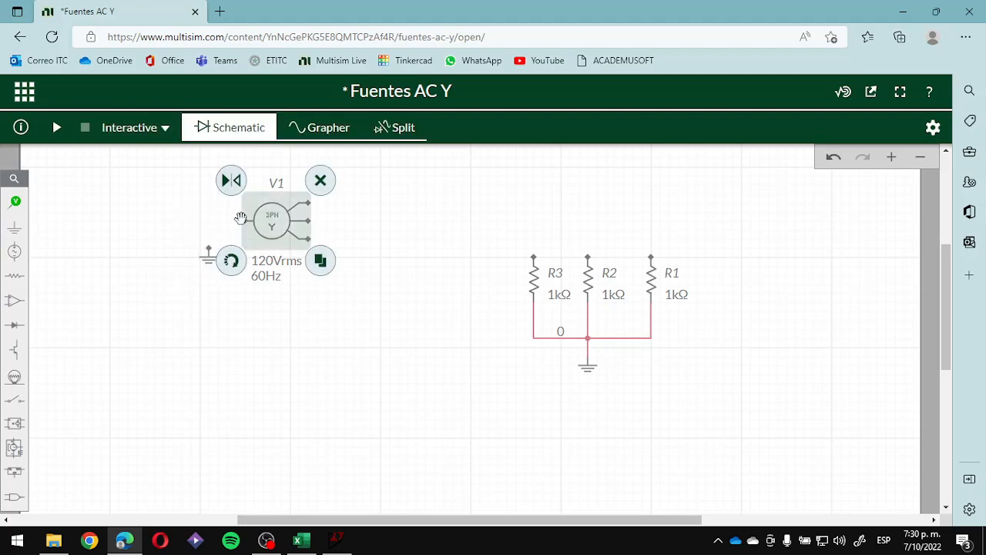
left_click(215, 212)
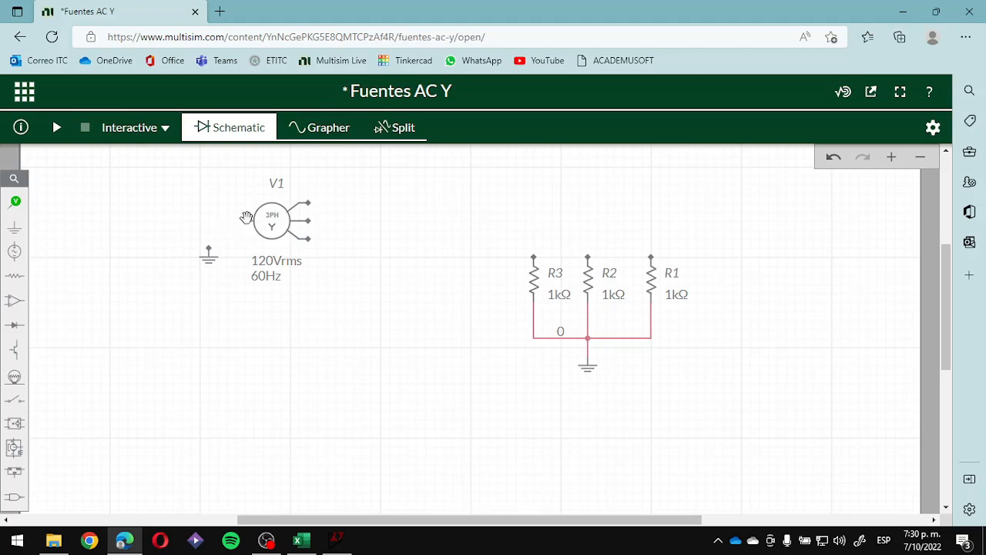
left_click(243, 221)
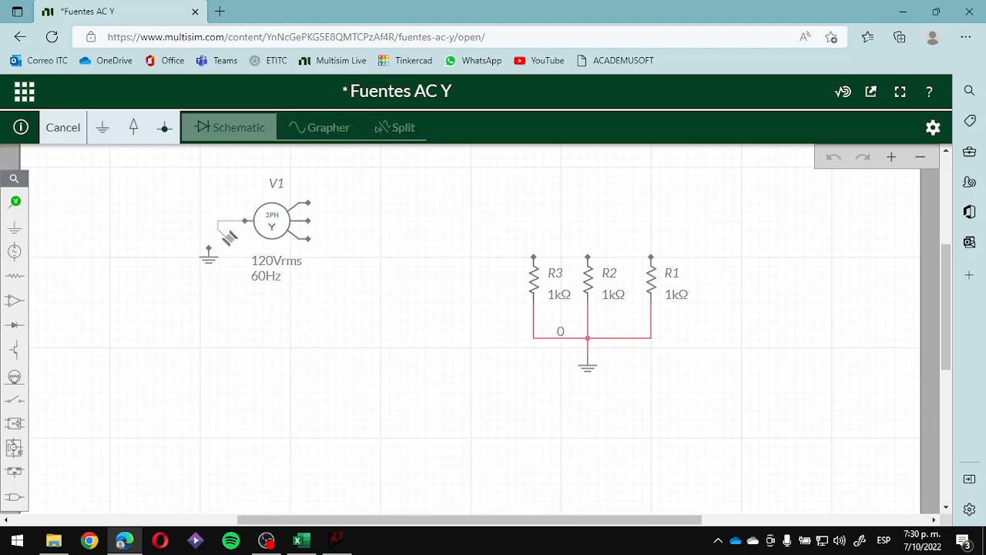
left_click(210, 248)
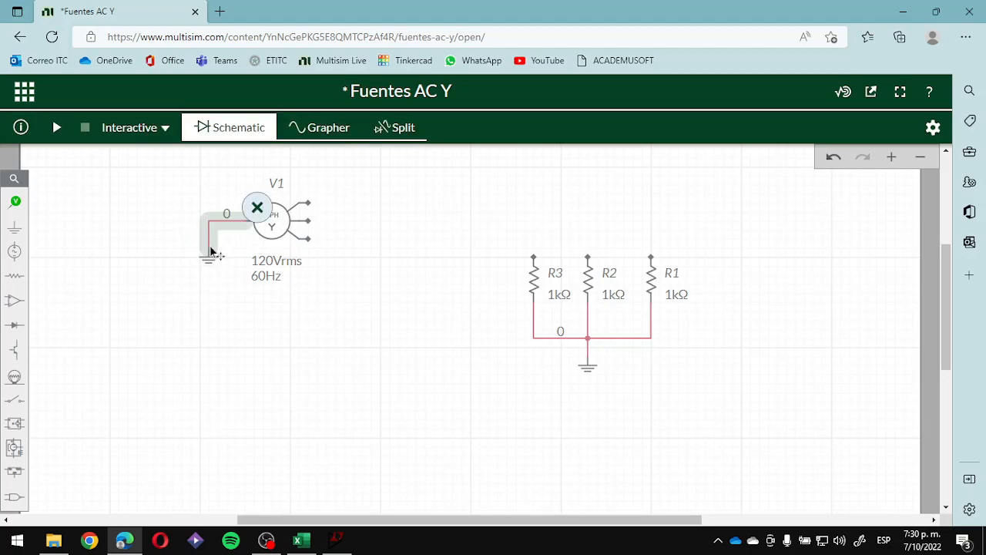
left_click(369, 336)
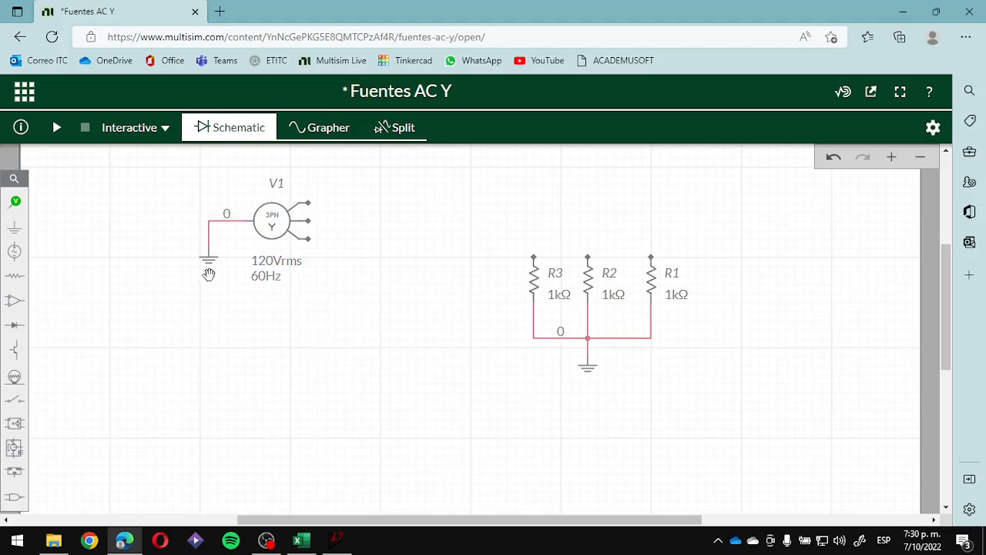
- Move the neutral's ground symbol down to about the height of the resistors' ground
left_click_drag(208, 263, 222, 372)
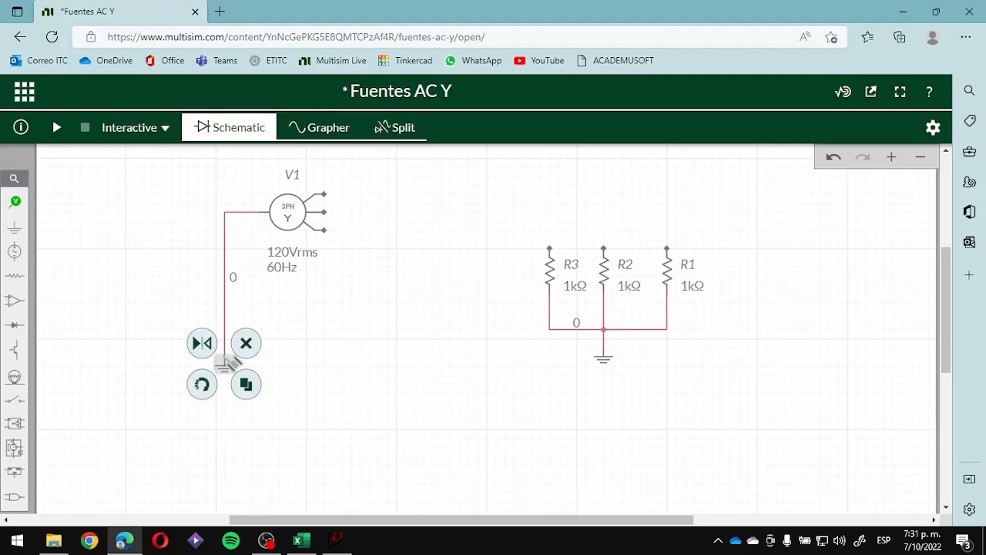
left_click(226, 353)
left_click(433, 375)
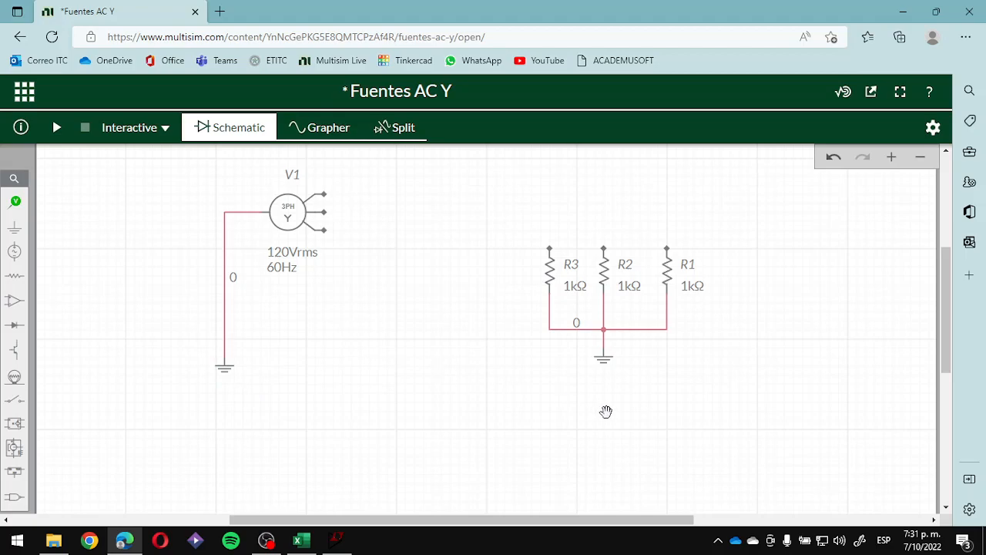
- Wire the three phase outputs of V1 from top to bottom to R1, R2 and R3
left_click(332, 201)
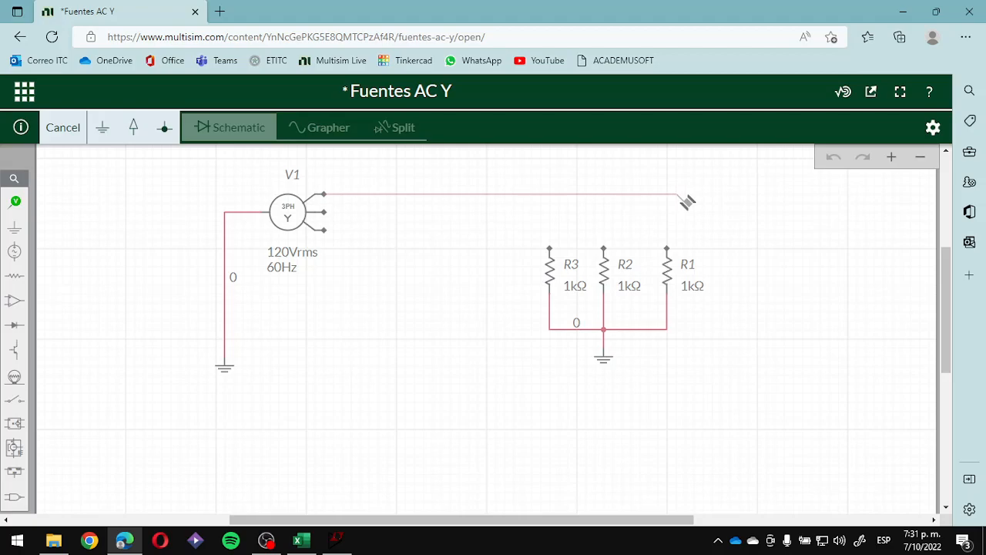
left_click(669, 195)
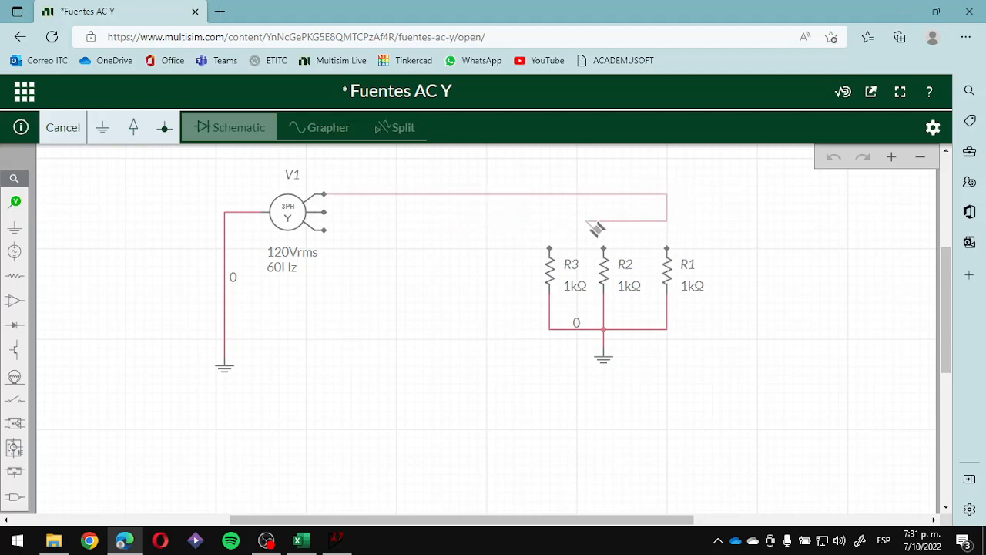
left_click(668, 248)
left_click(325, 212)
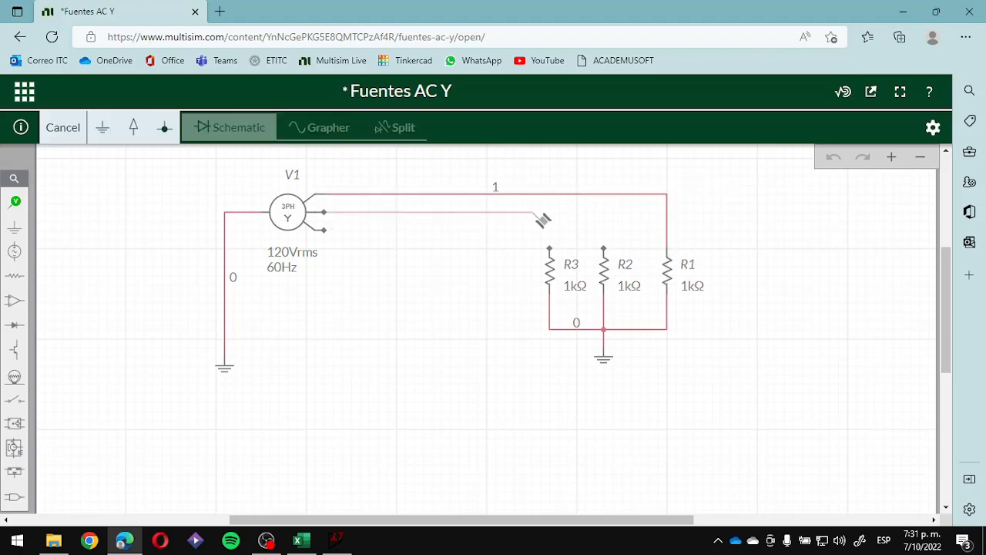
left_click(604, 247)
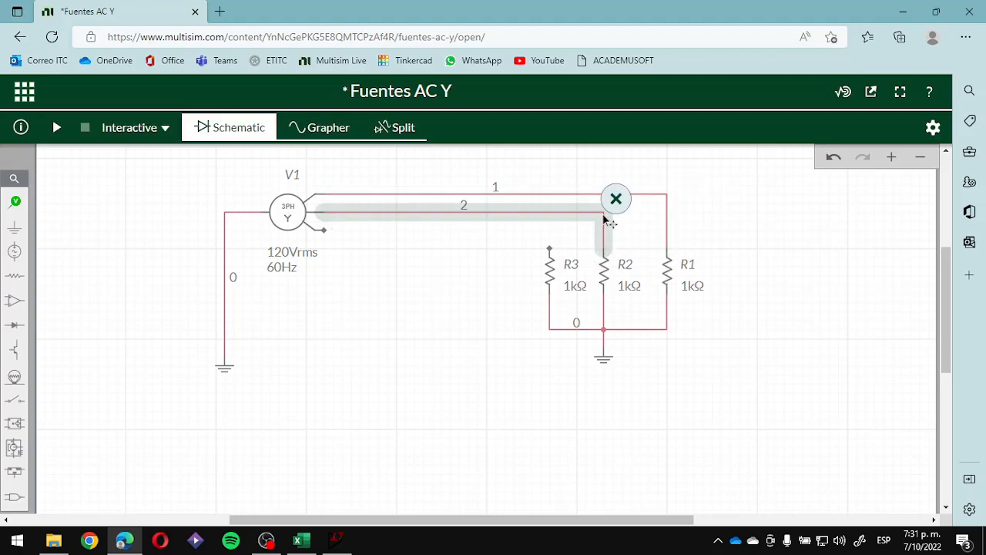
left_click(325, 230)
left_click(550, 248)
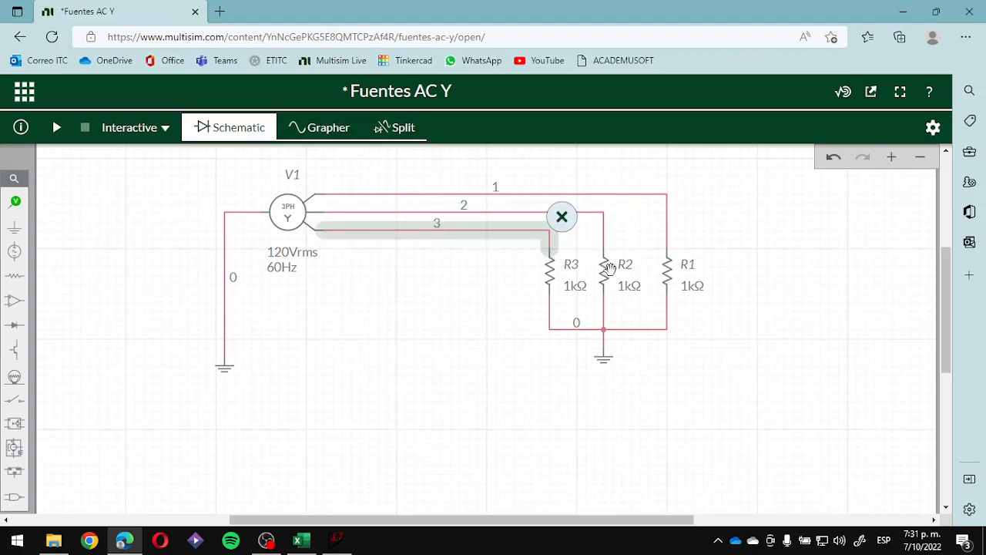
left_click(653, 355)
- Try to move R1, R2, R3 and their ground together closer to the source, and undo the move
left_click_drag(653, 355, 640, 379)
left_click(456, 260)
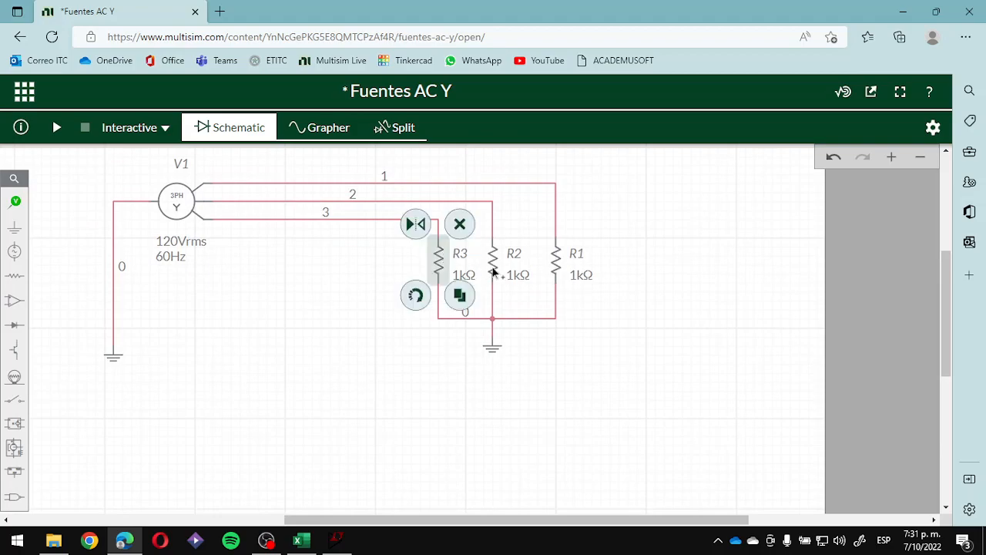
left_click(493, 266, "shift")
left_click(556, 266, "shift")
left_click(493, 348, "shift")
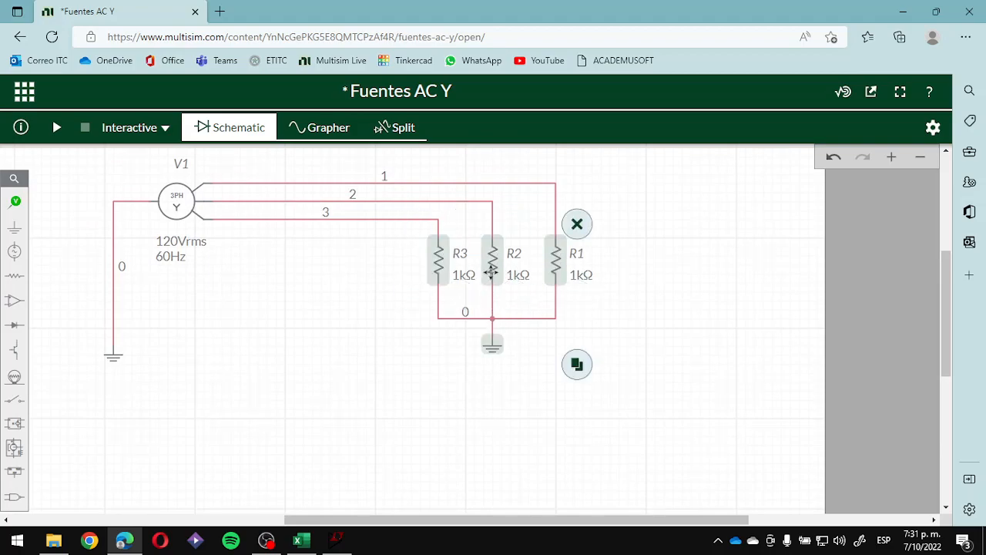
left_click_drag(426, 262, 359, 249)
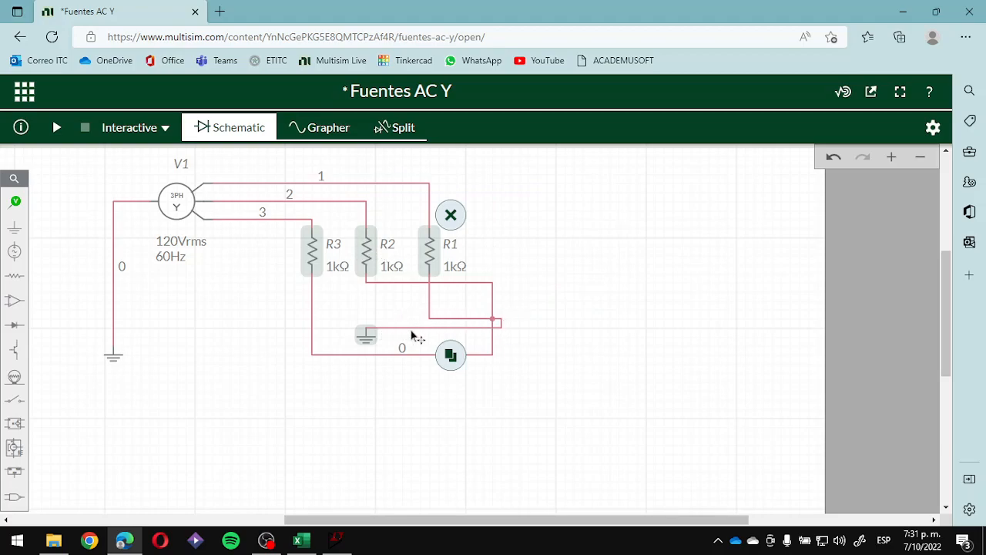
left_click(451, 319)
key("ctrl+z")
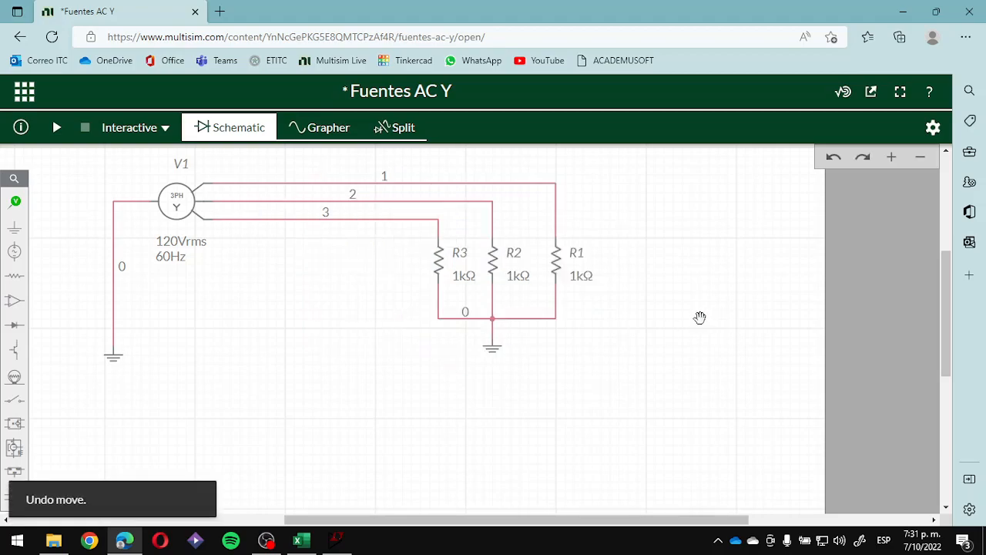
- Move the wye source V1 horizontally closer to the resistors
scroll(585, 302, "down", 1)
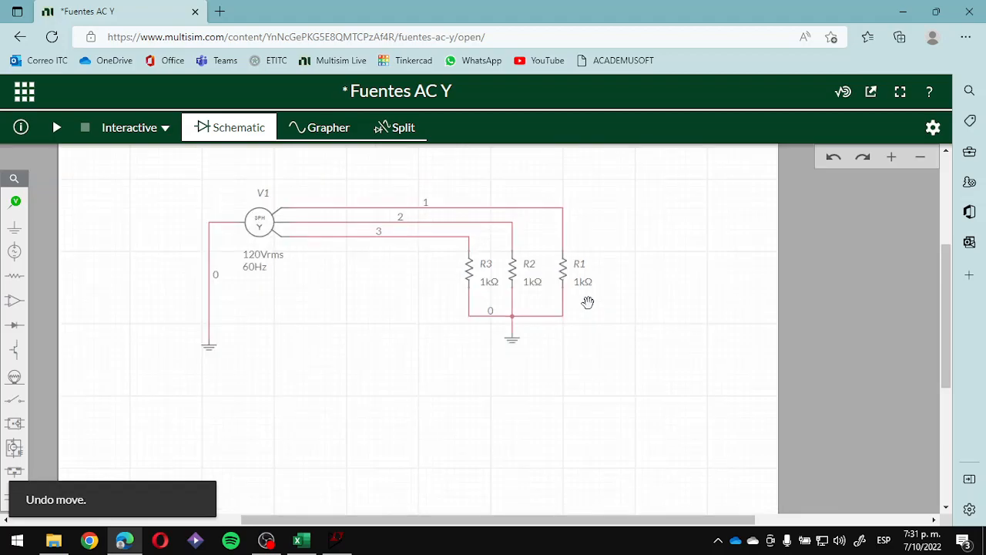
left_click_drag(259, 222, 333, 221)
left_click(693, 280)
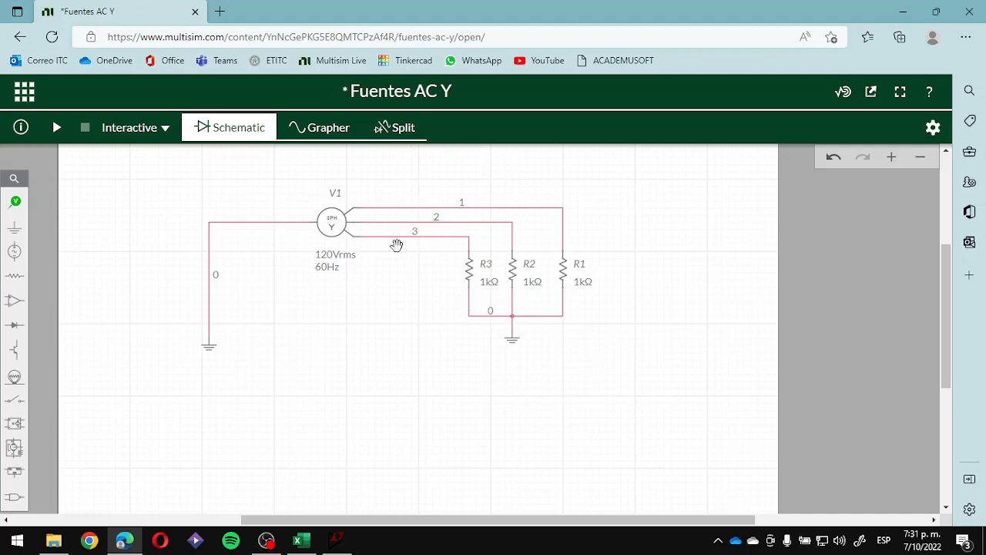
- Add voltage probes to the three phase lines feeding R3, R2 and R1
left_click(11, 201)
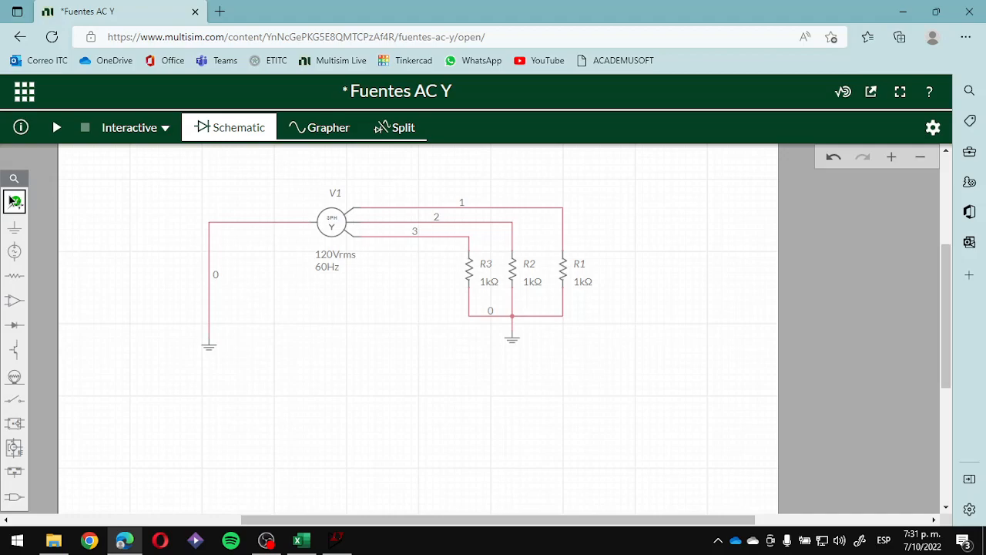
left_click(478, 240)
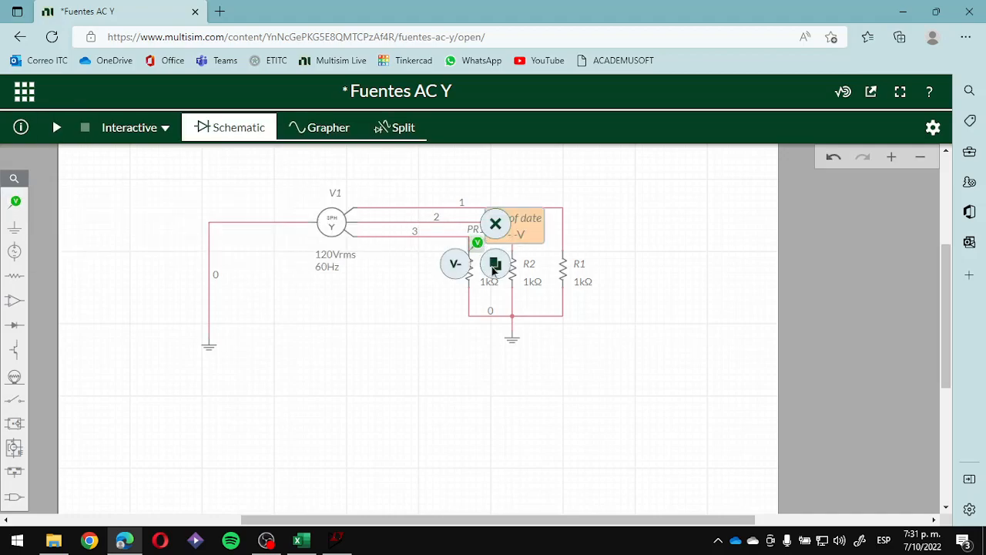
left_click(494, 268)
left_click(518, 245)
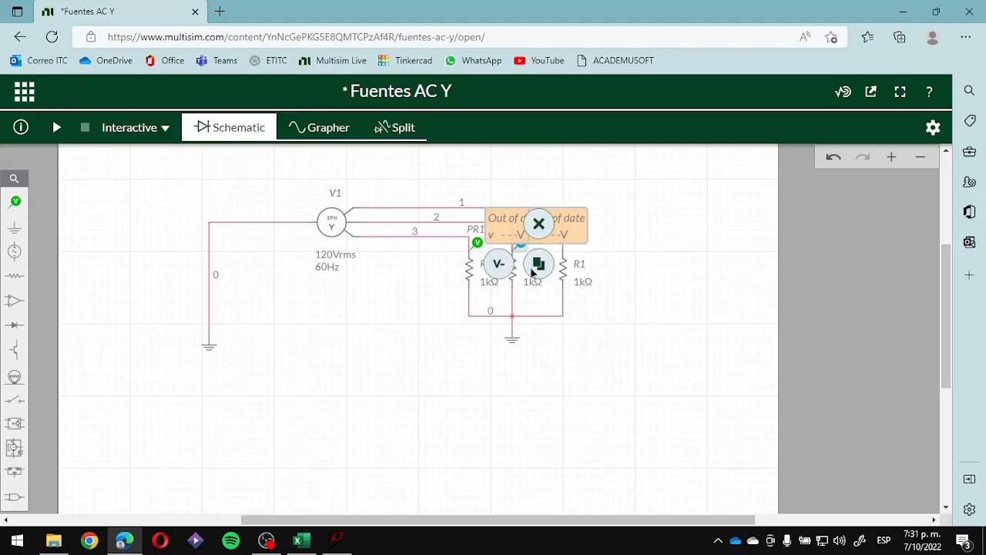
left_click(534, 267)
left_click(586, 253)
left_click(601, 323)
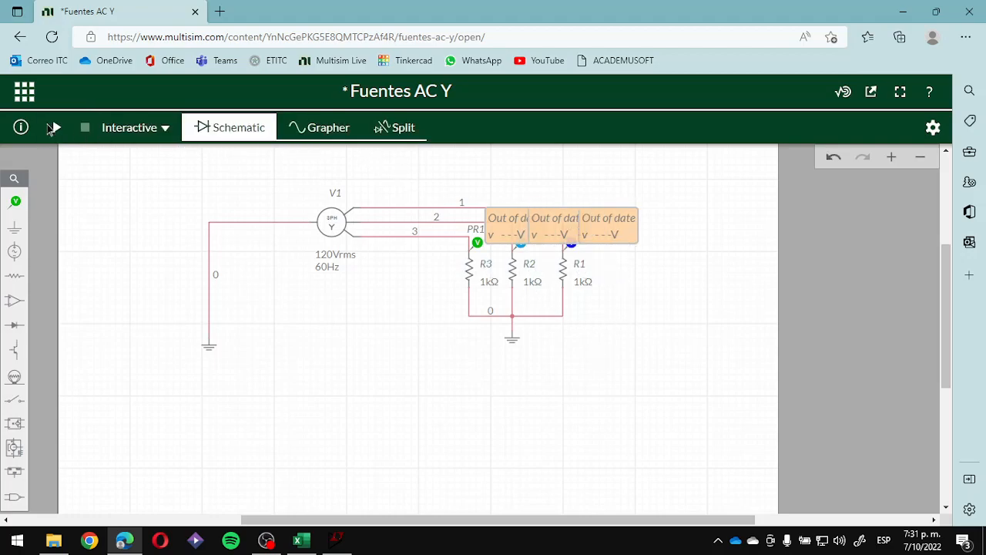
- Run the interactive simulation and show the phase voltage waveforms alongside the schematic
left_click(52, 128)
left_click(398, 128)
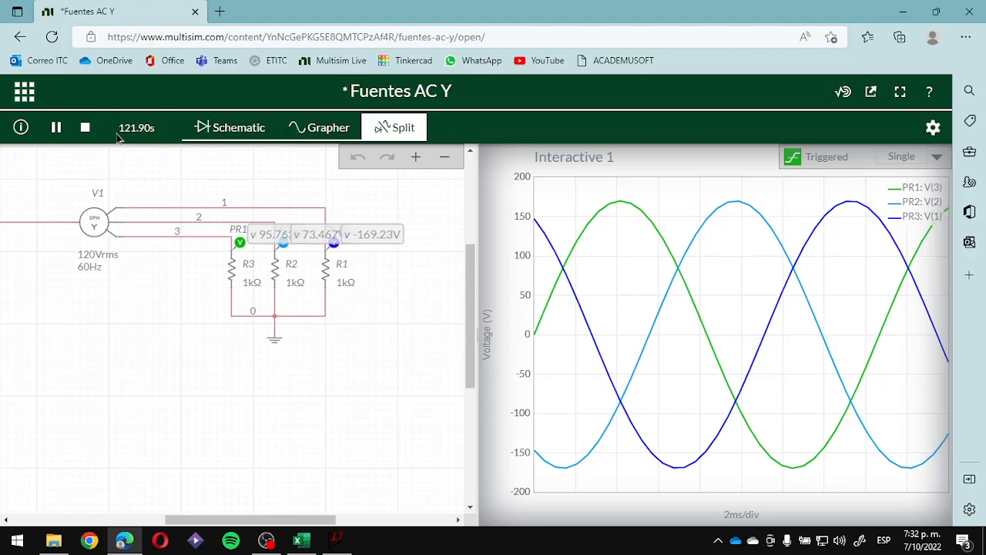
- Stop the simulation and place voltage reference markers on the three phase lines just beside source V1
left_click(85, 127)
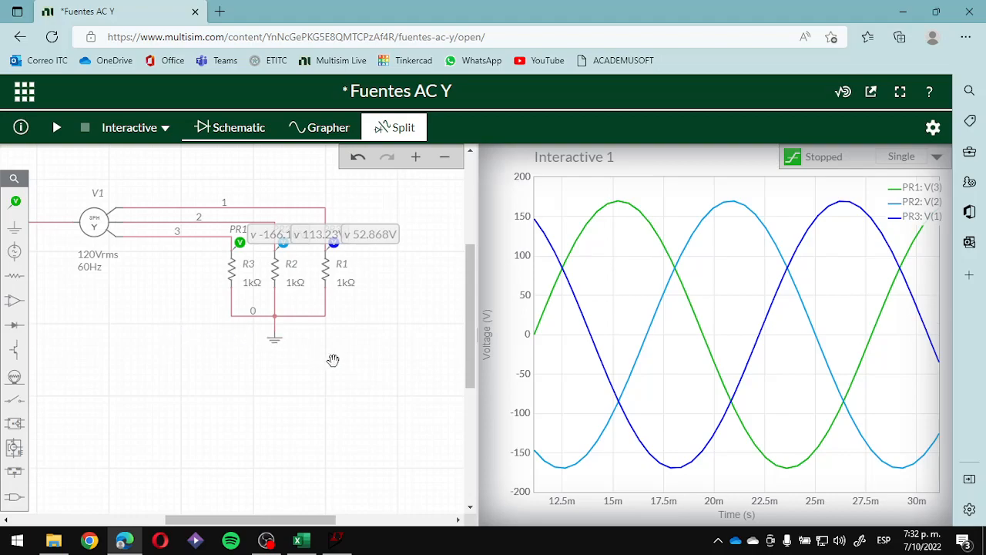
left_click(24, 208)
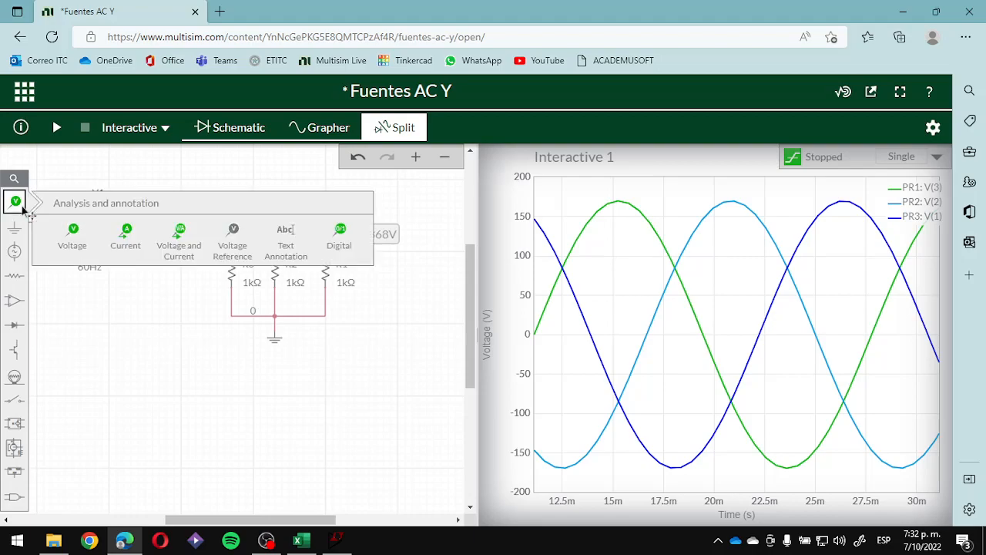
left_click(228, 247)
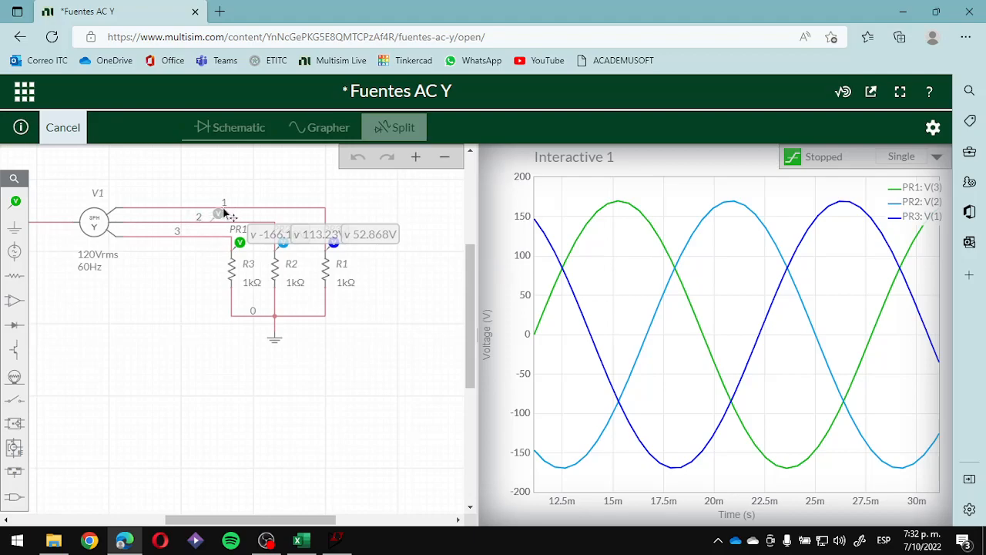
left_click(153, 210)
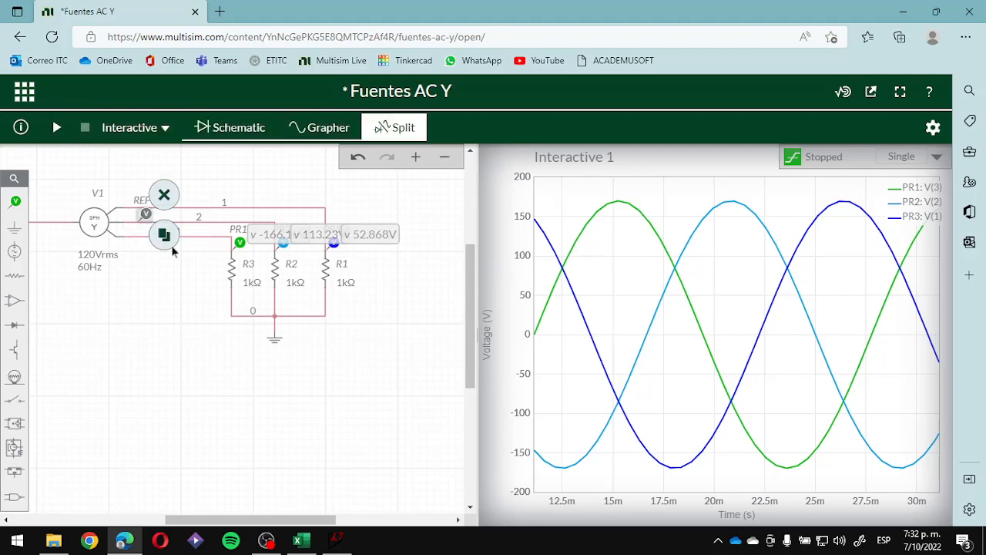
left_click(17, 203)
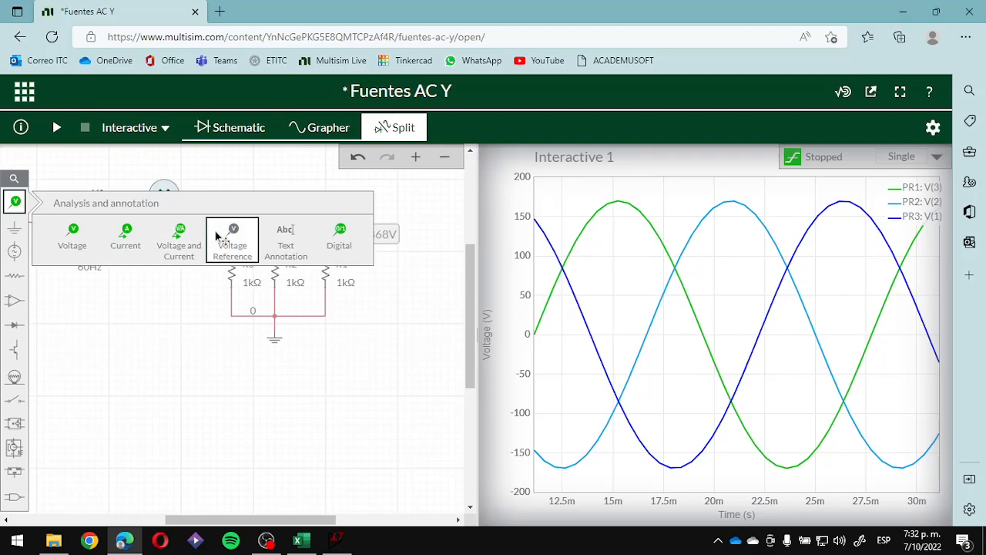
left_click(225, 231)
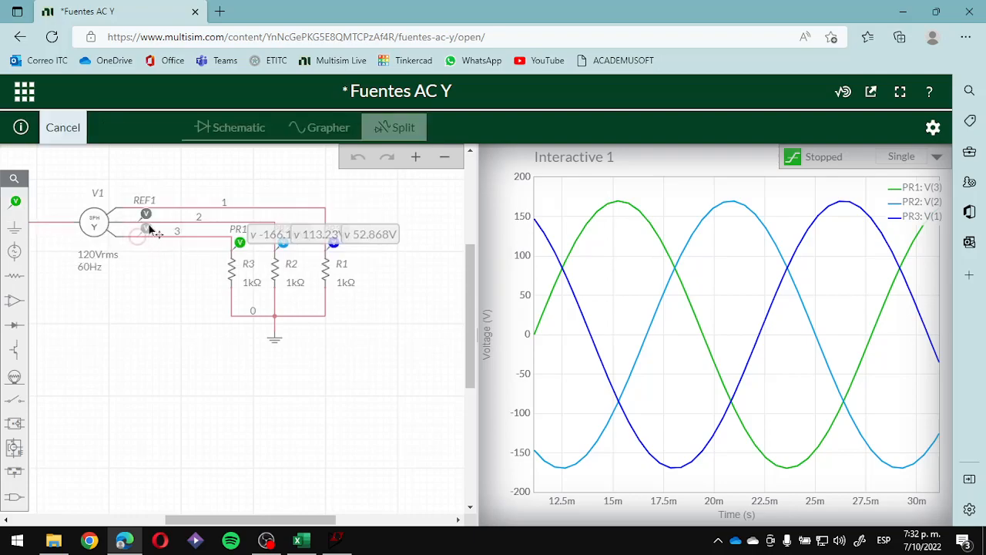
left_click(149, 228)
mouse_move(26, 208)
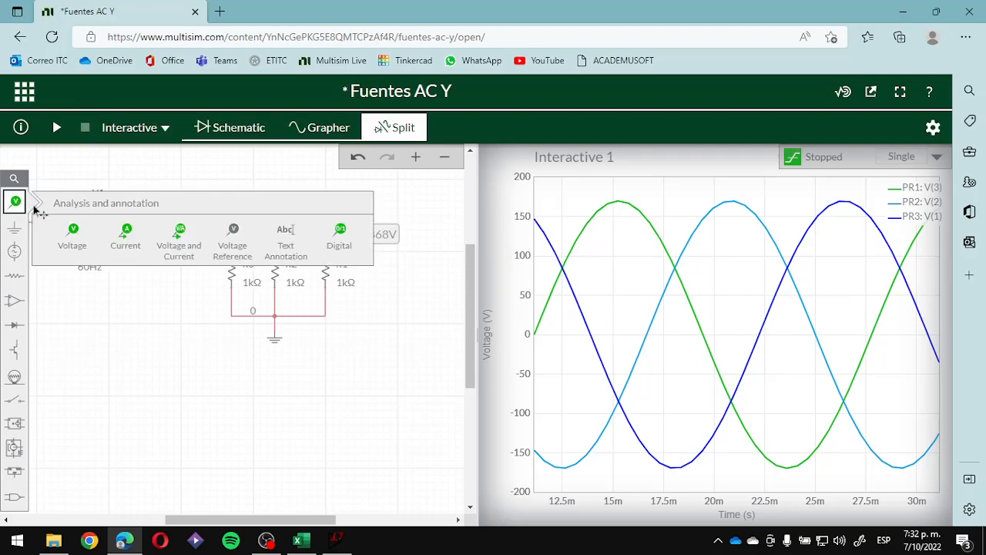
left_click(233, 235)
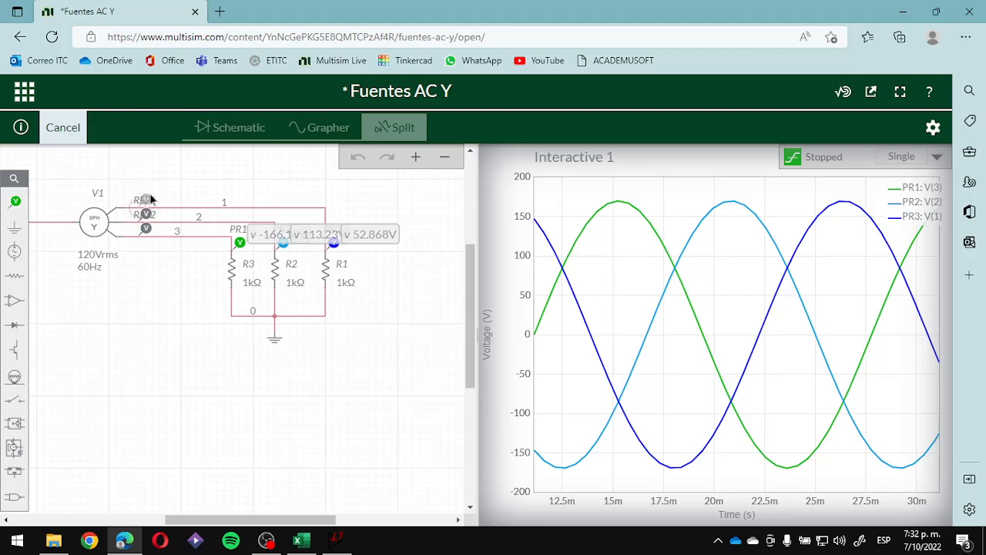
left_click(150, 198)
left_click(165, 287)
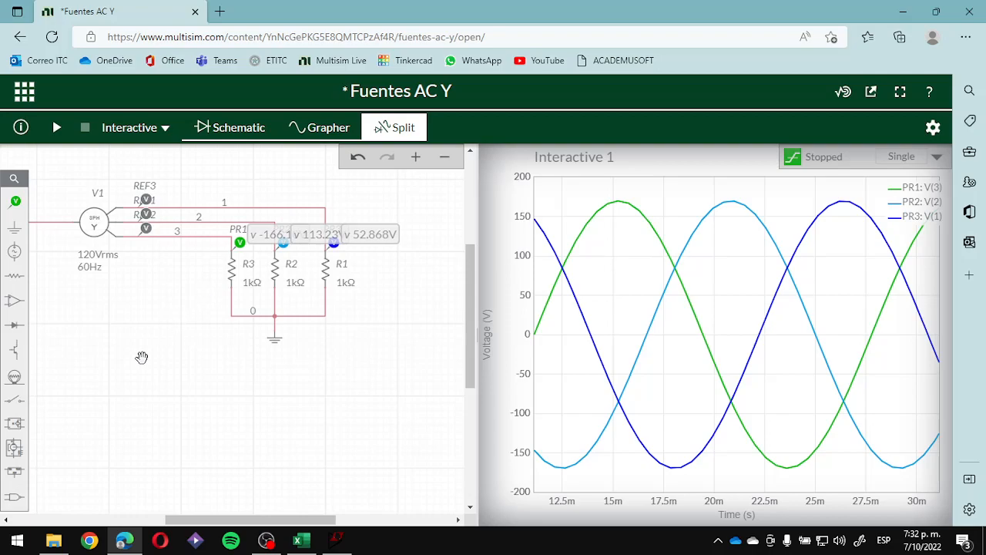
- Add another voltage probe to each of phase lines 1, 2 and 3 between the reference markers and the resistors
left_click(14, 201)
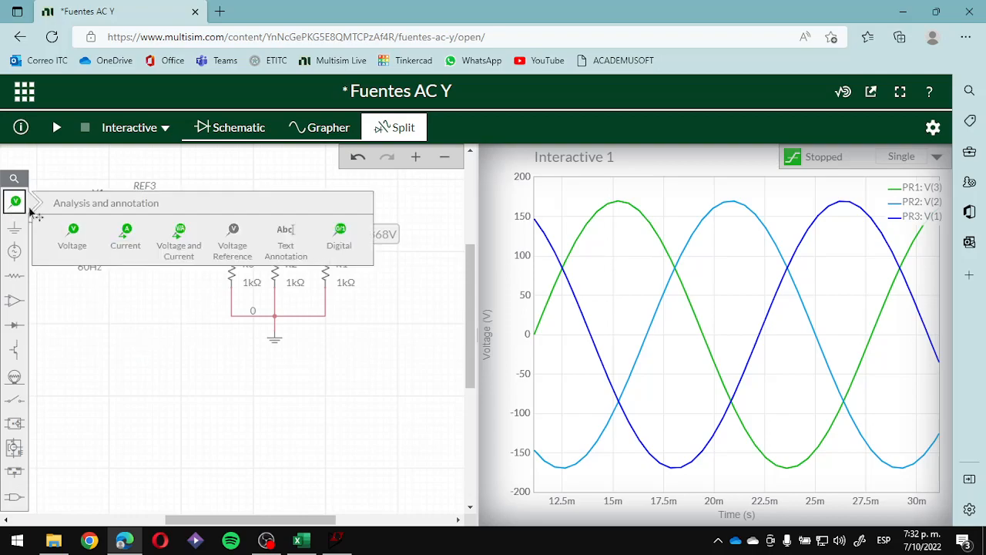
left_click(85, 236)
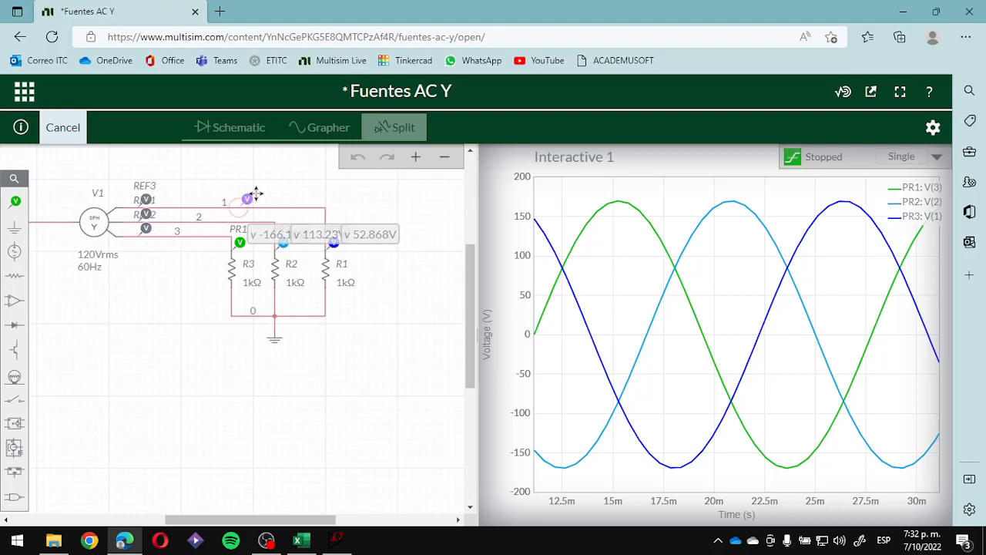
left_click(243, 193)
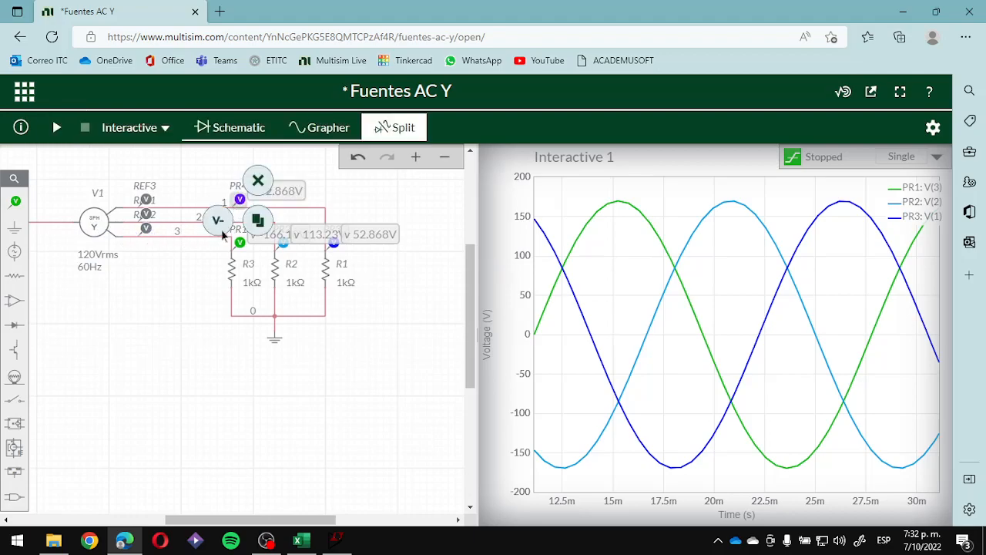
left_click(254, 223)
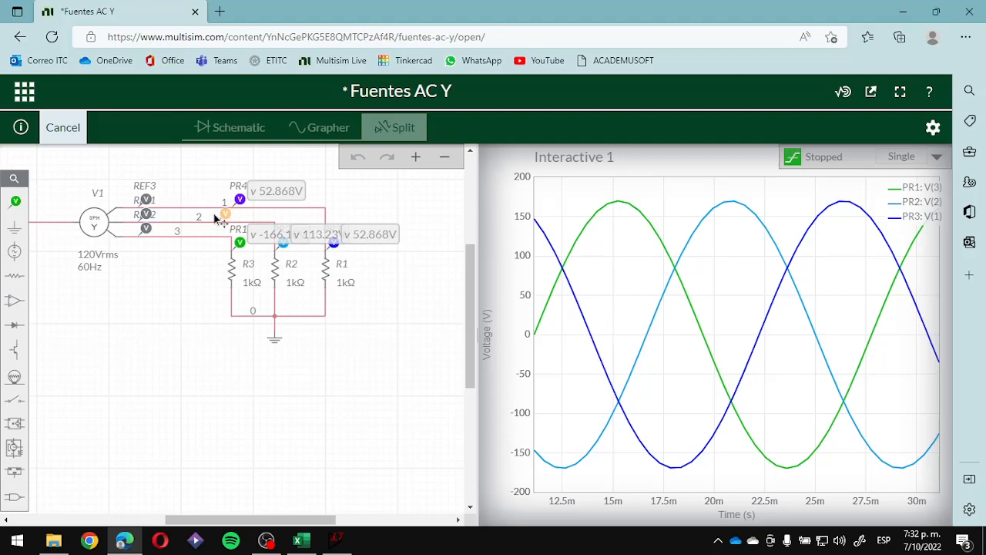
left_click(210, 214)
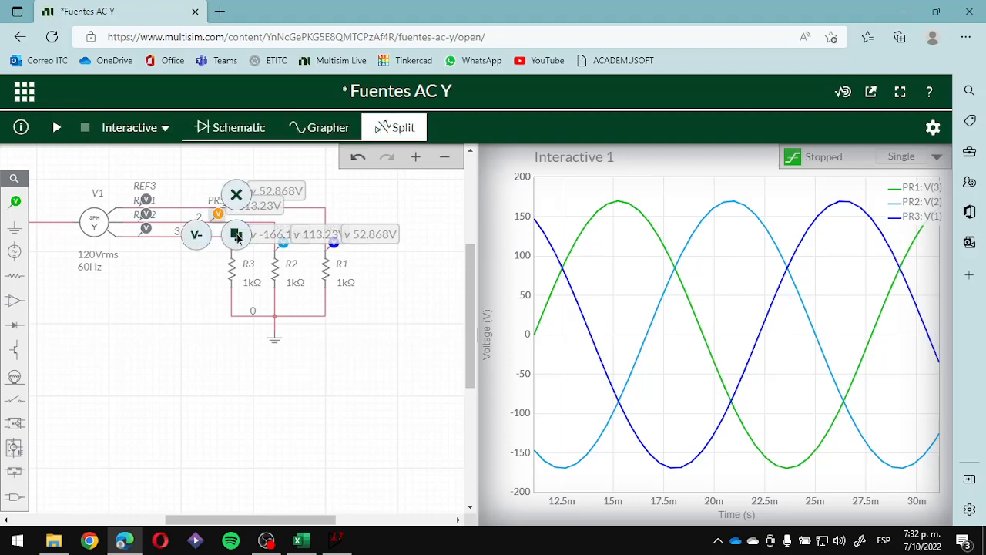
left_click(237, 235)
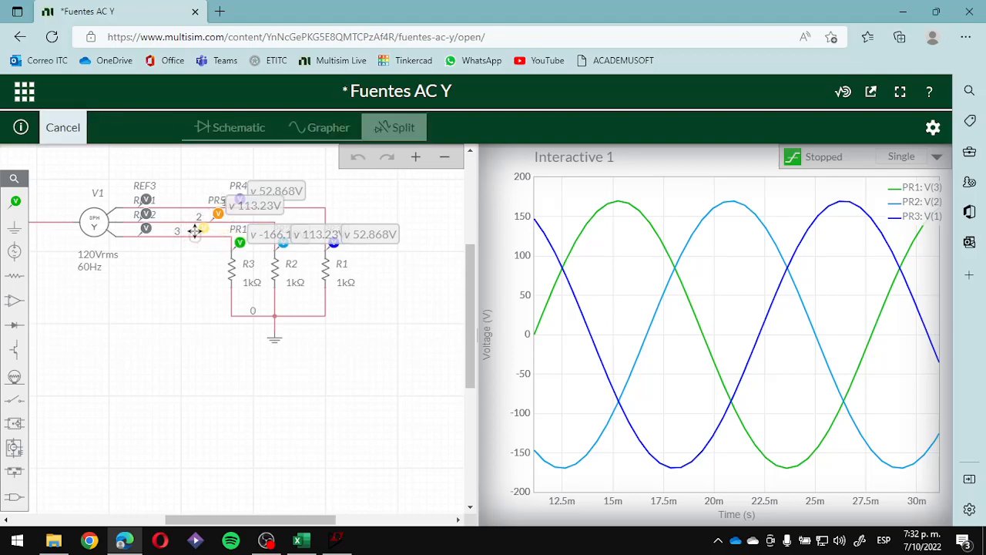
left_click(197, 231)
left_click(199, 332)
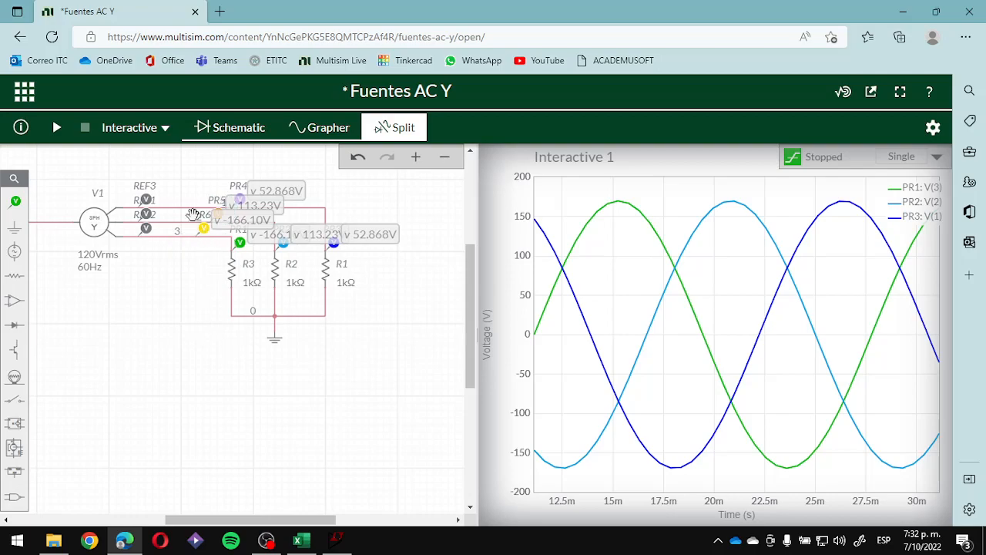
- Run the interactive simulation and examine the graph's trigger, plot, cursor and axis settings
left_click(56, 129)
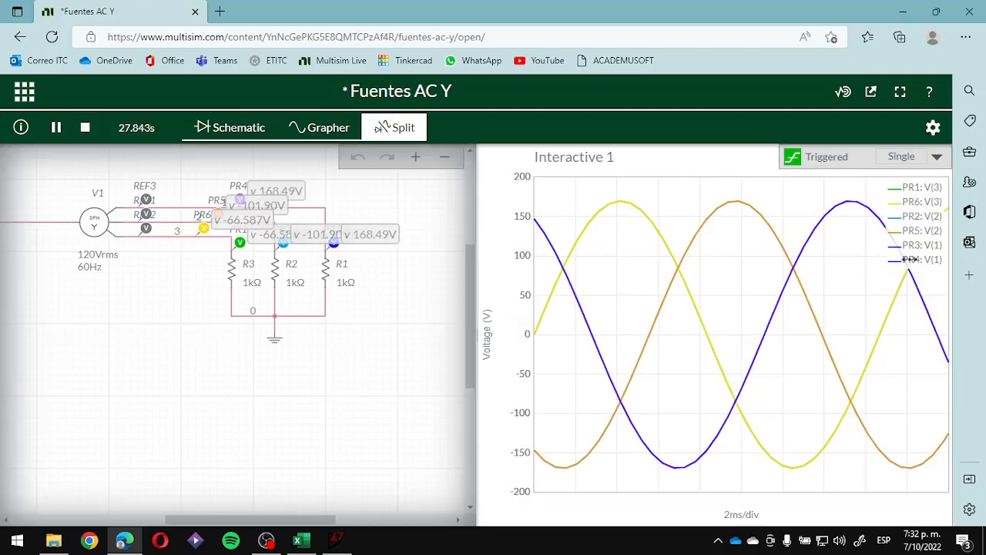
left_click(934, 129)
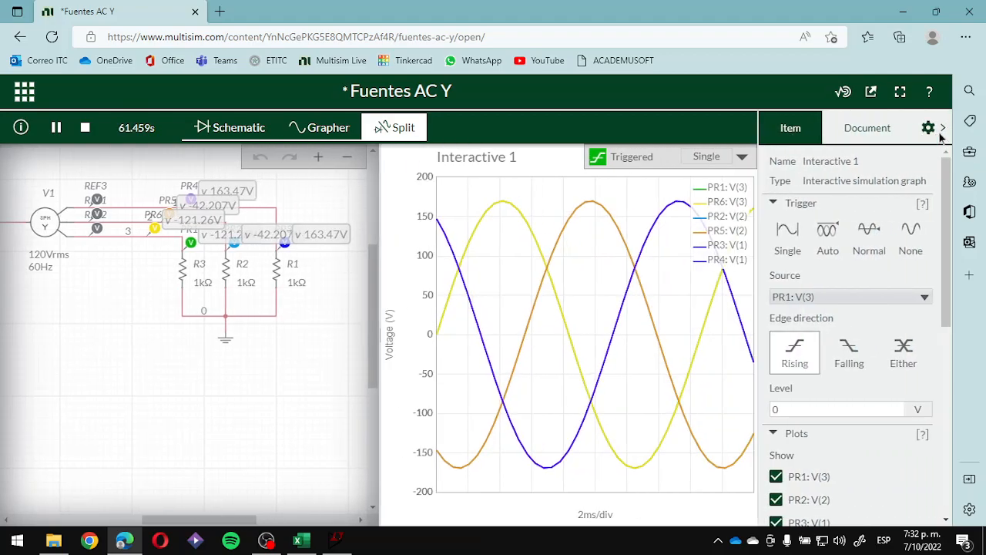
scroll(839, 393, "down", 1)
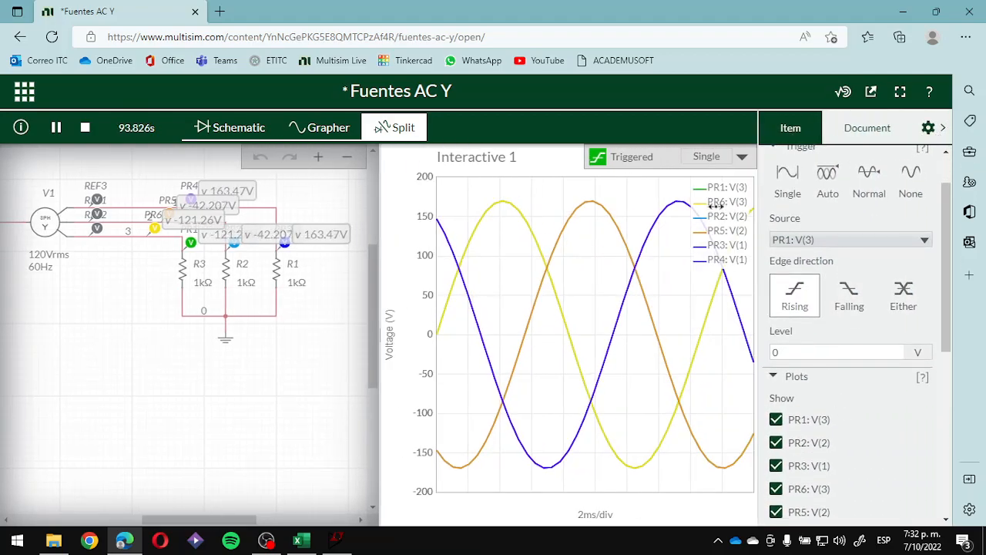
scroll(840, 370, "down", 4)
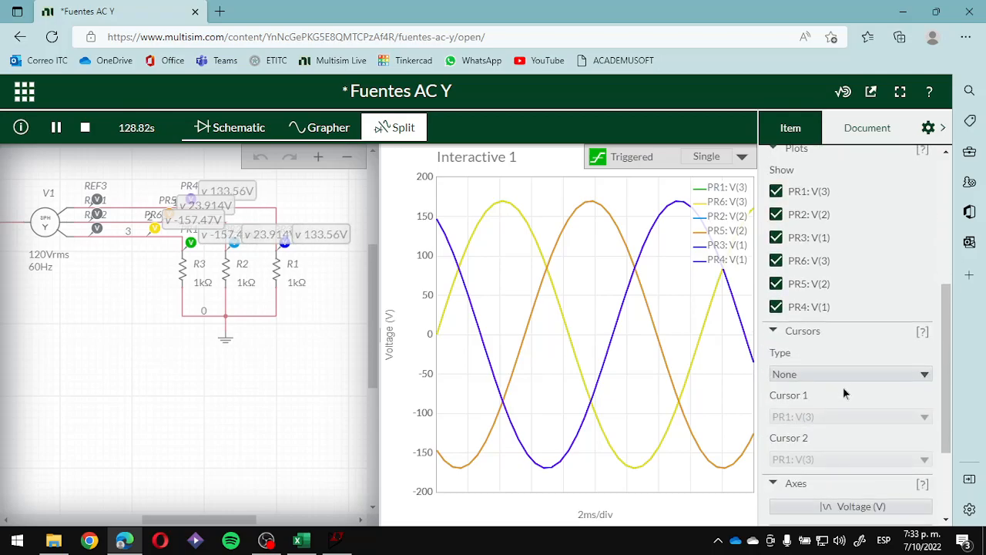
scroll(857, 339, "down", 2)
scroll(863, 378, "up", 3)
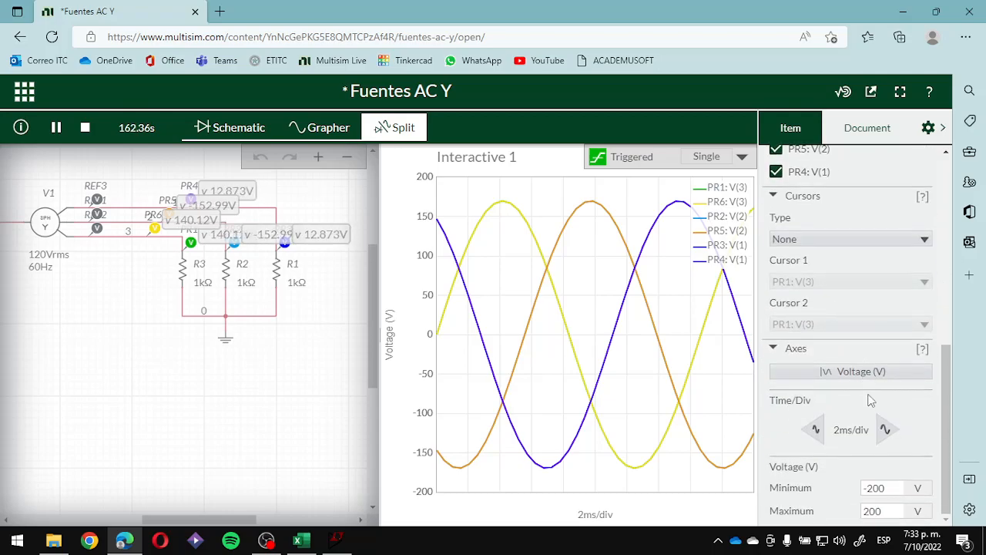
scroll(864, 420, "down", 3)
scroll(861, 393, "up", 4)
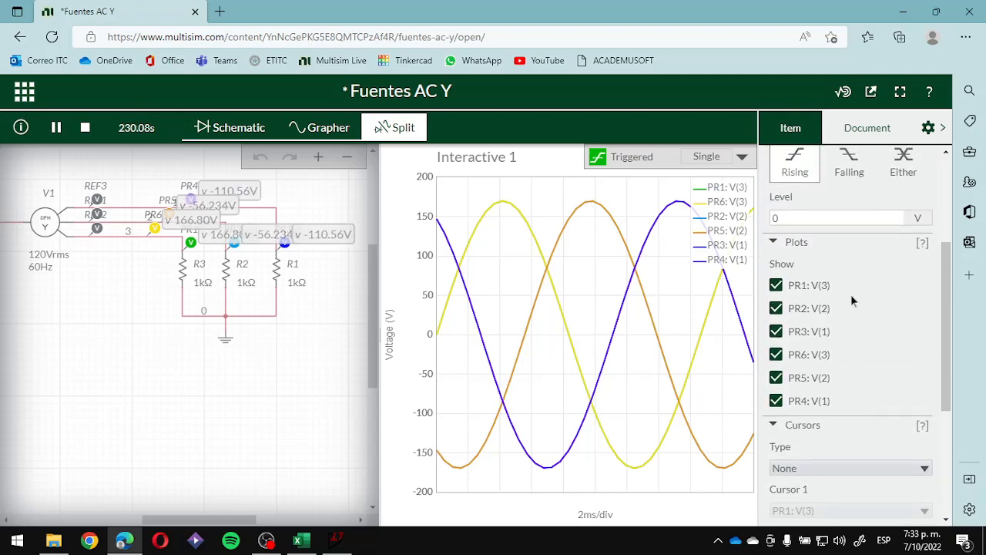
scroll(852, 300, "up", 3)
scroll(868, 347, "up", 1)
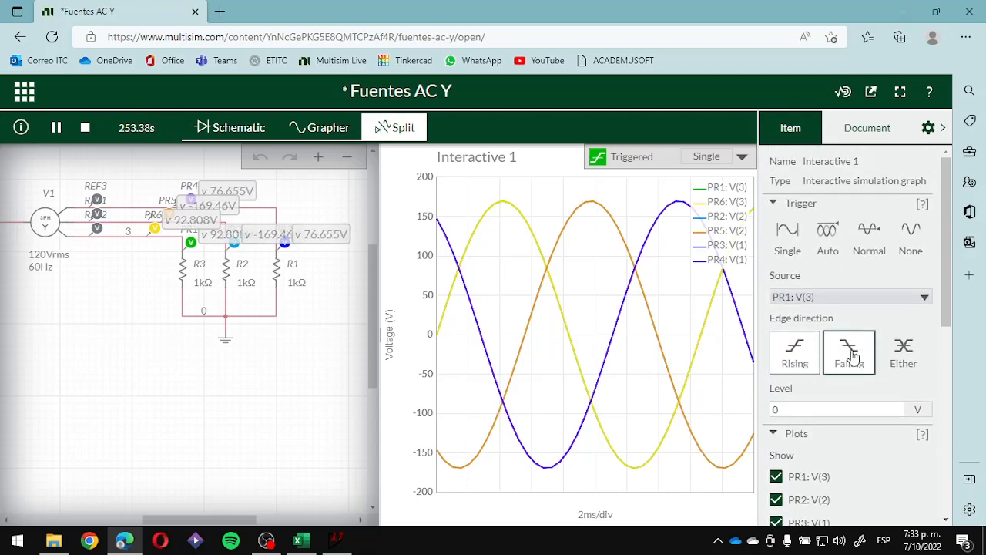
right_click(721, 188)
key("Escape")
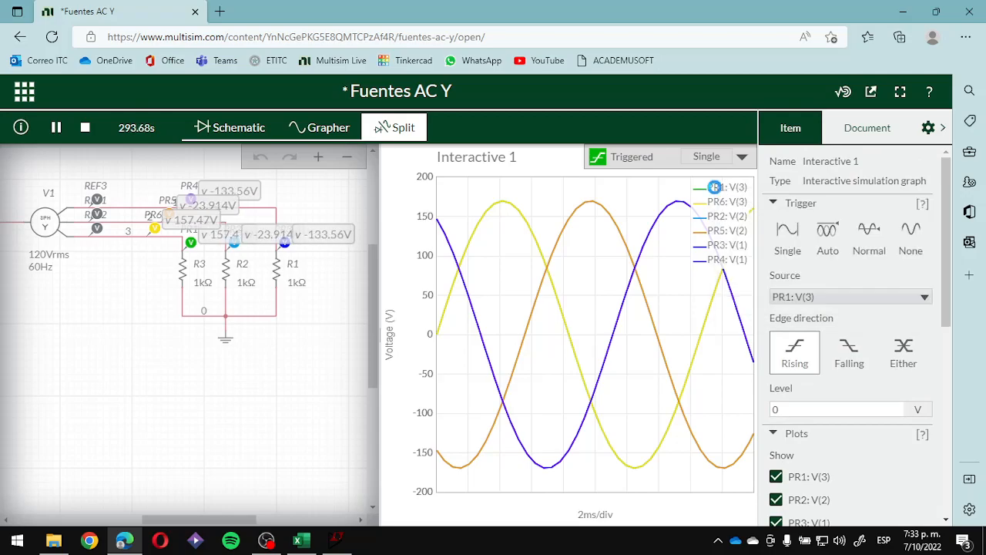
- Check the document's simulation settings, and review the graph's own plot, cursor and axis options again
left_click(855, 128)
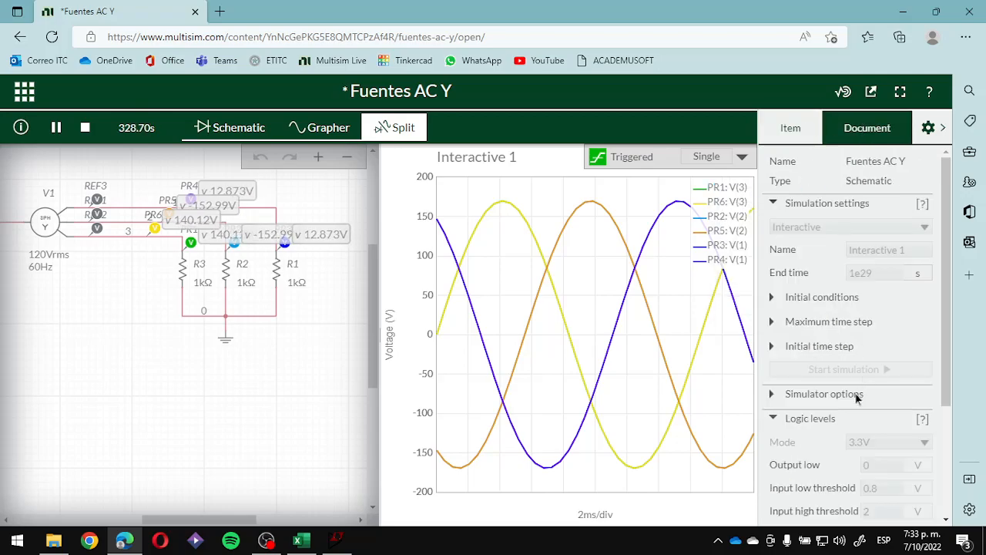
scroll(861, 394, "down", 2)
left_click(790, 131)
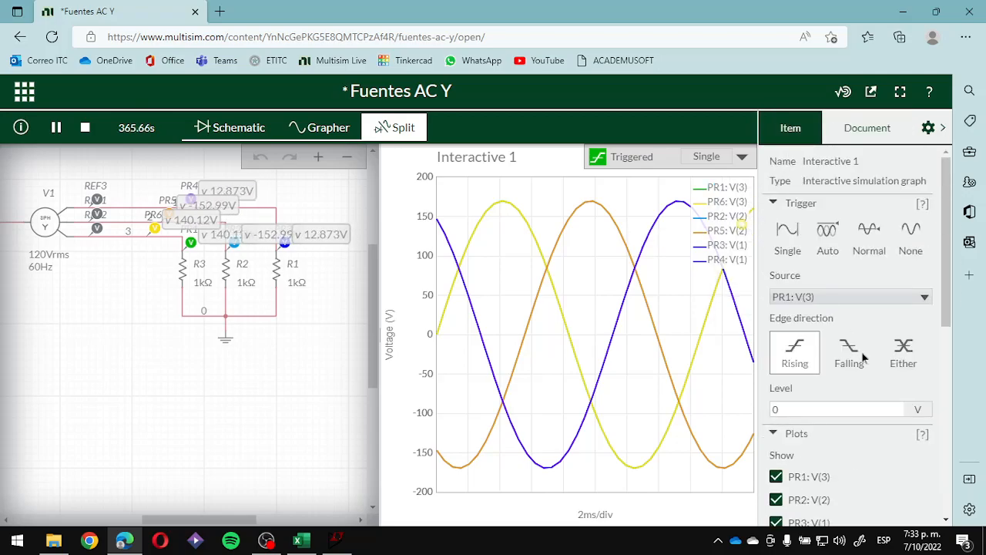
scroll(871, 382, "down", 5)
scroll(871, 381, "down", 1)
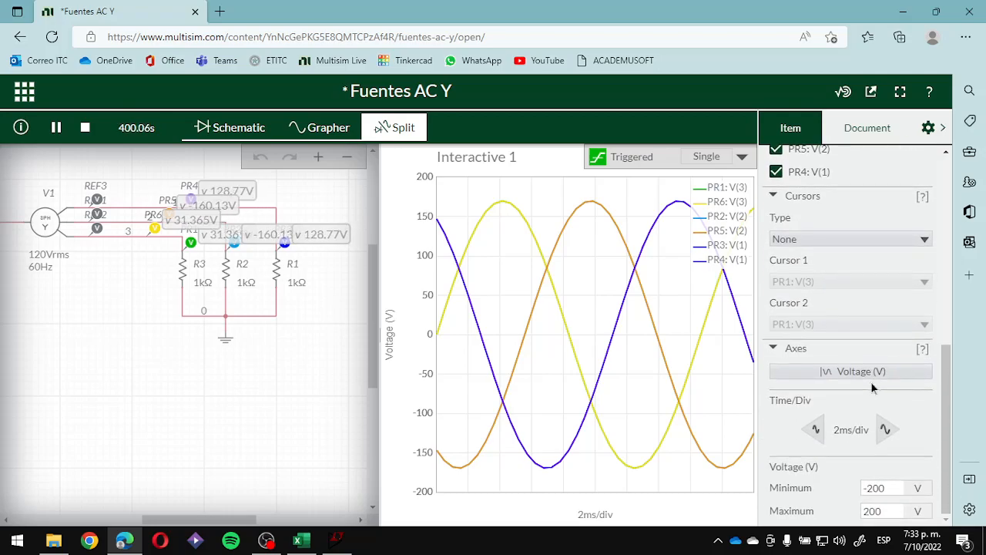
scroll(871, 381, "up", 6)
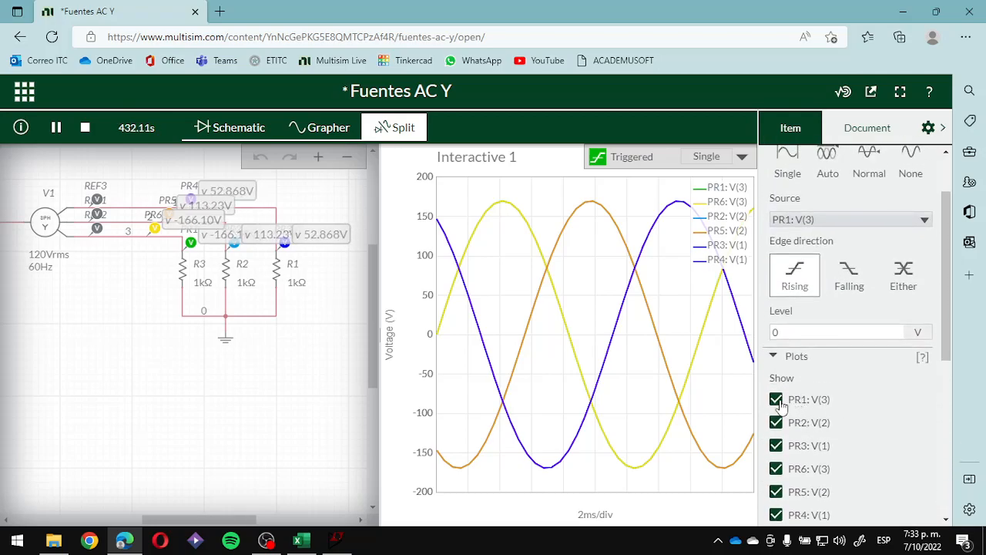
- Toggle the PR1: V(3) trace off and back on, and stop the simulation
left_click(779, 402)
left_click(778, 402)
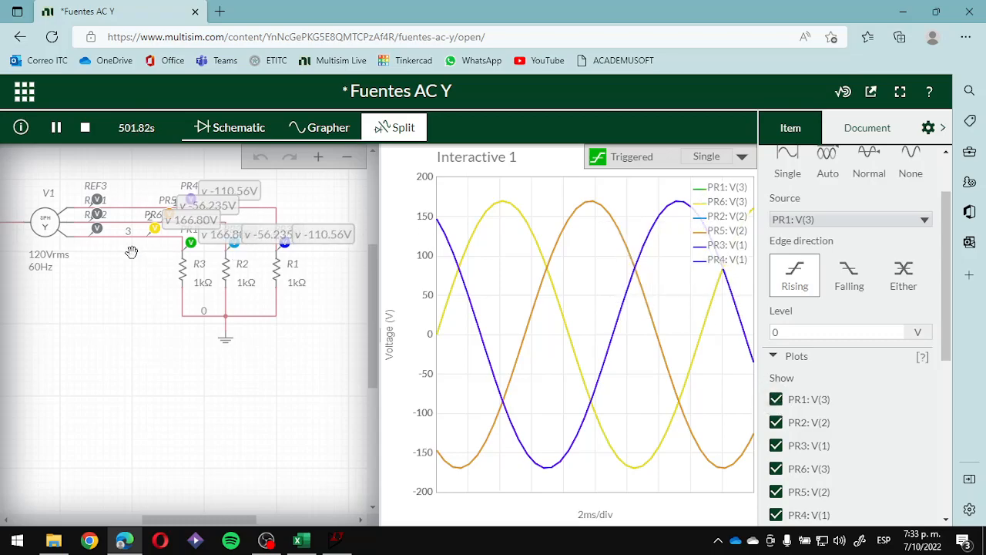
left_click(85, 129)
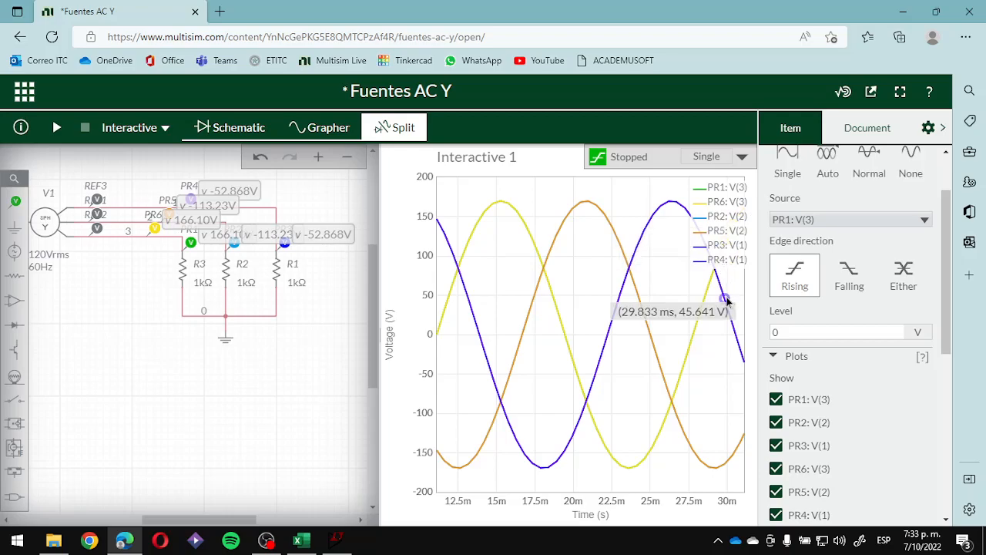
right_click(732, 263)
key("Escape")
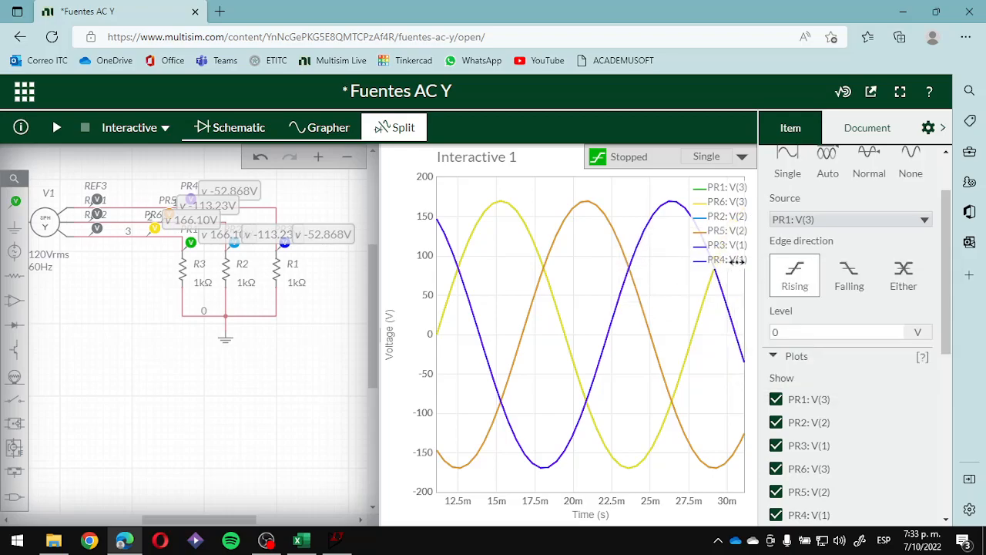
- Show the waveforms in the full Grapher view and fit the graph's voltage axis
left_click(339, 129)
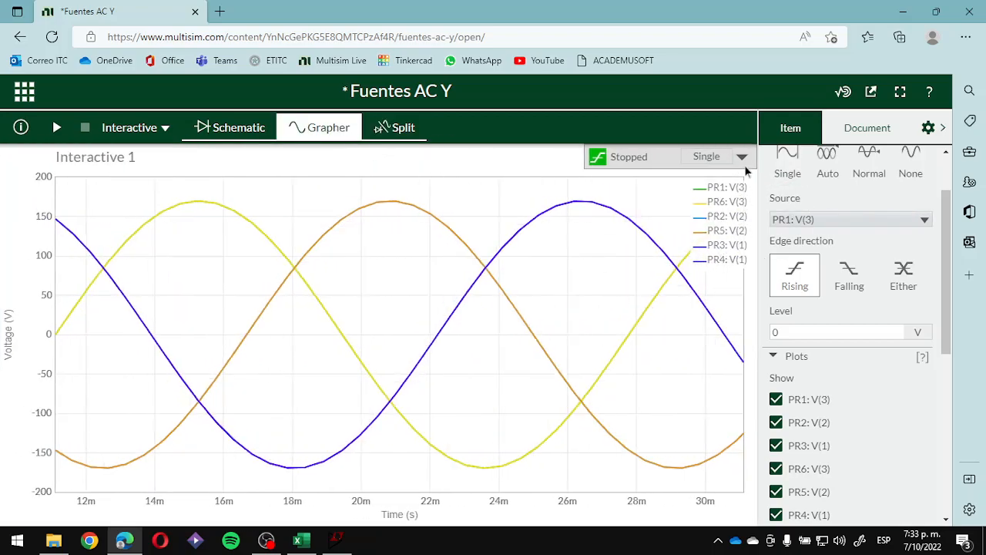
scroll(881, 431, "down", 2)
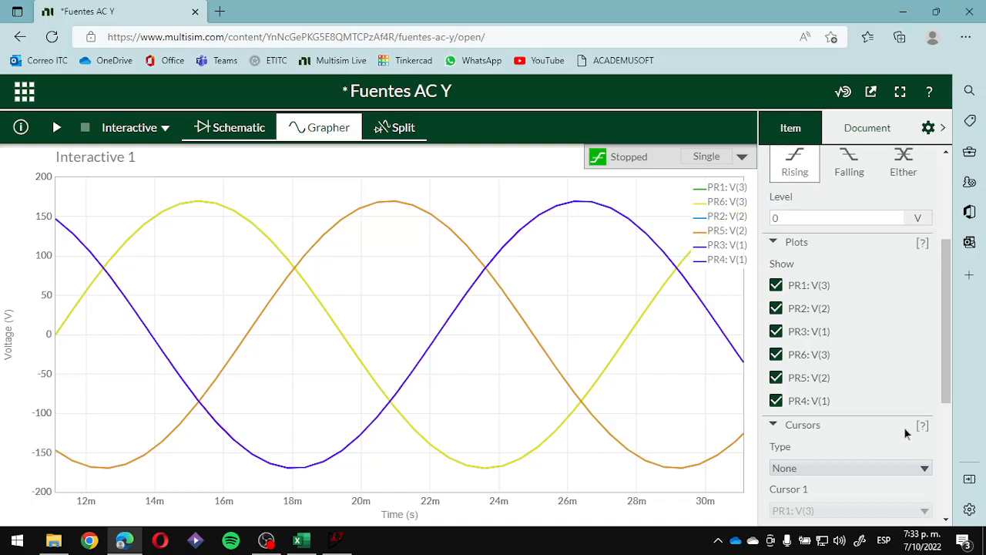
scroll(902, 427, "down", 4)
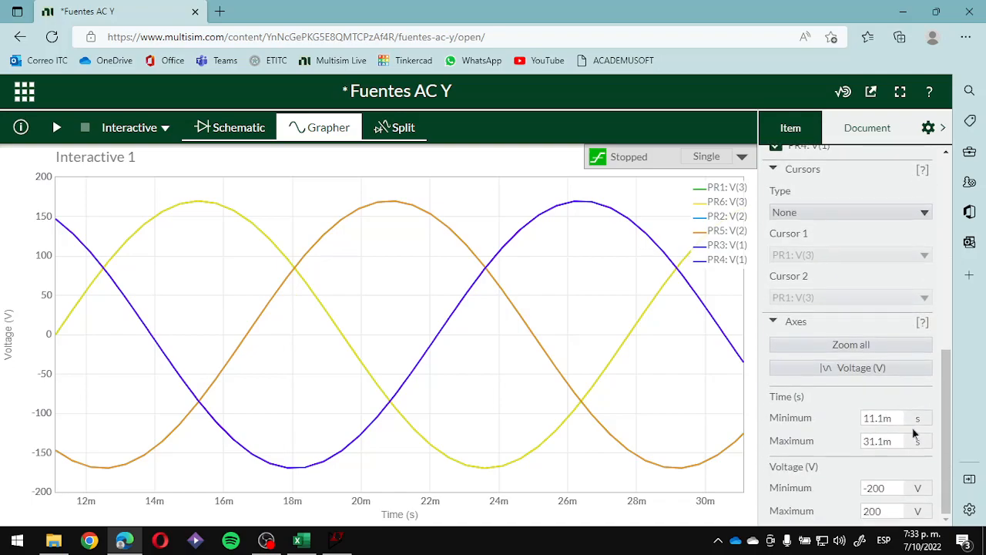
left_click(881, 370)
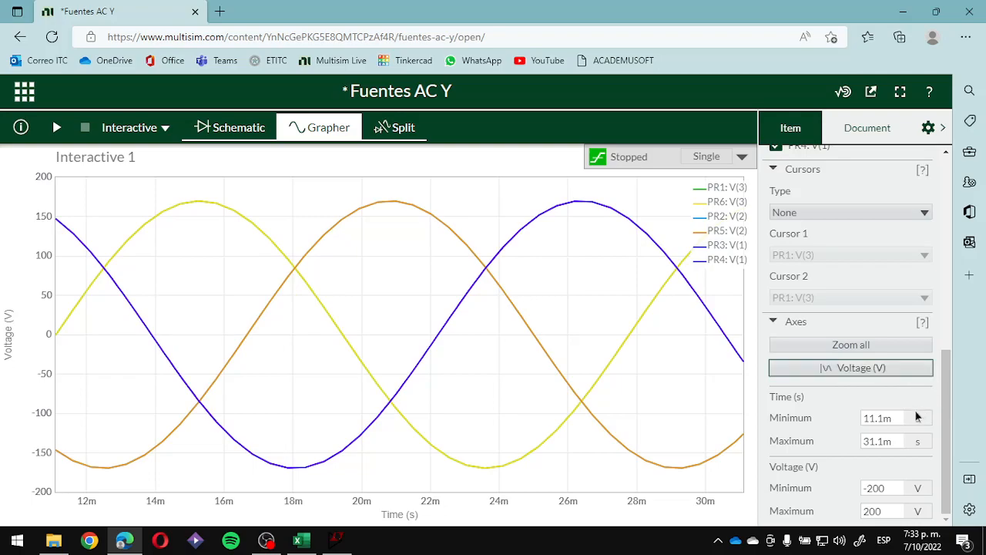
- Review the graph's cursor, plot and trigger settings, including the trigger source and level
scroll(879, 346, "up", 1)
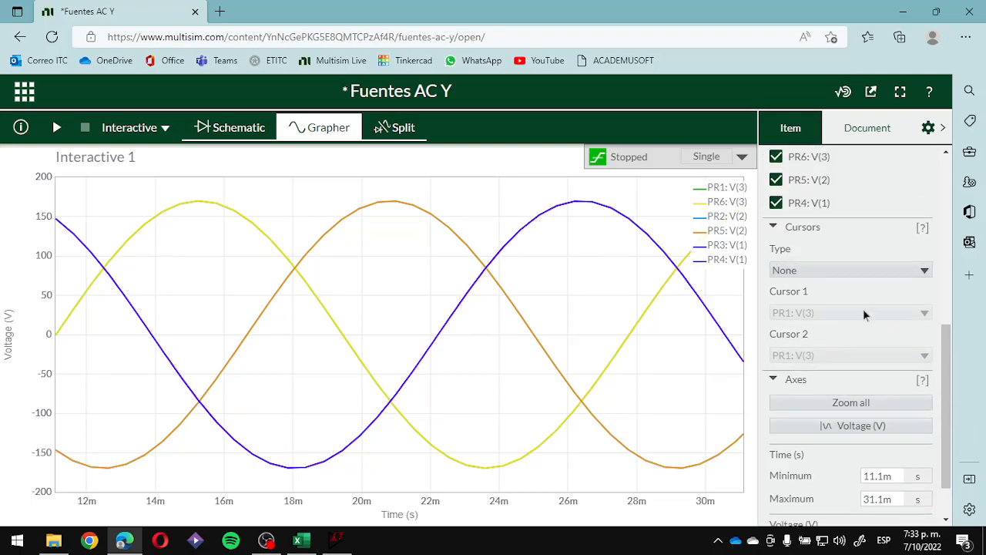
scroll(858, 324, "up", 5)
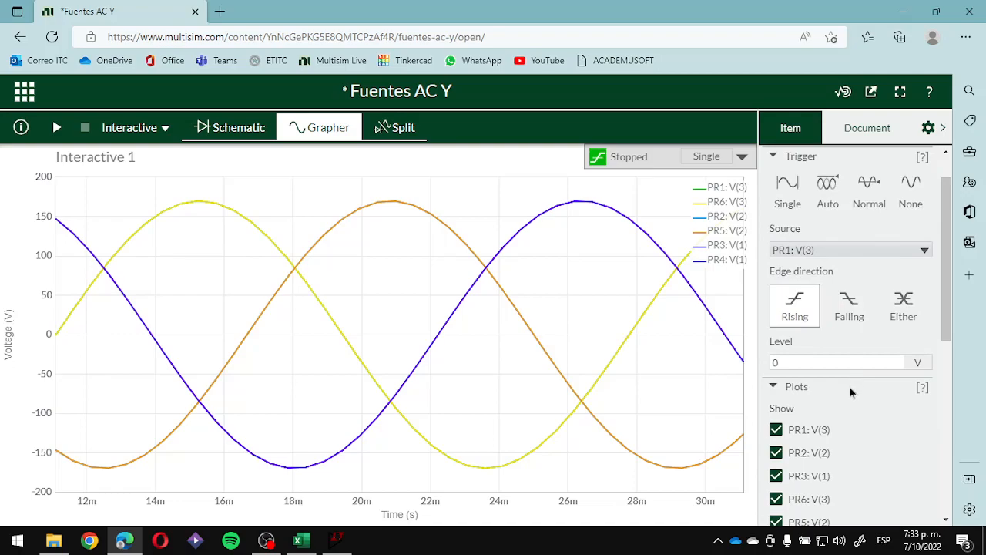
left_click(863, 252)
left_click(864, 254)
left_click(865, 254)
left_click(865, 255)
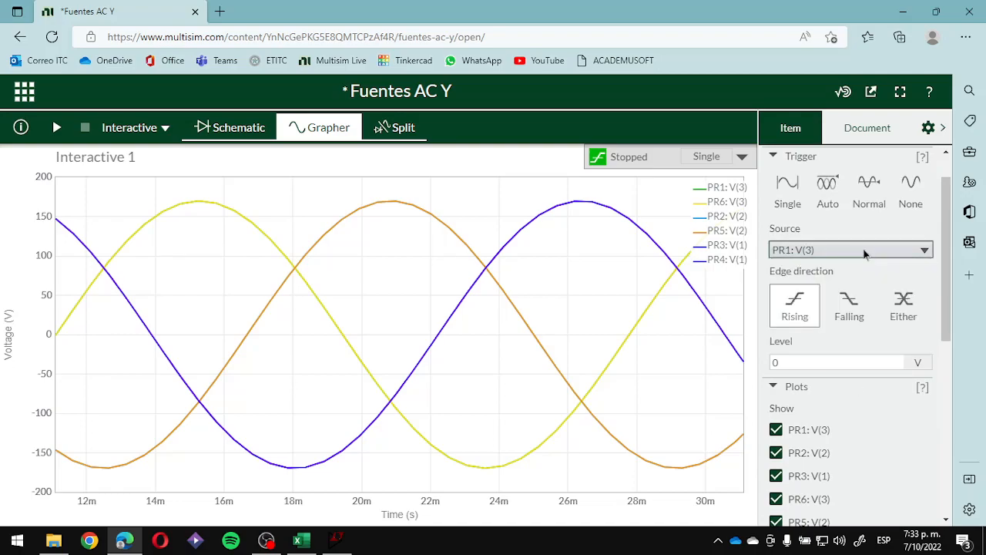
scroll(852, 350, "up", 1)
left_click(861, 409)
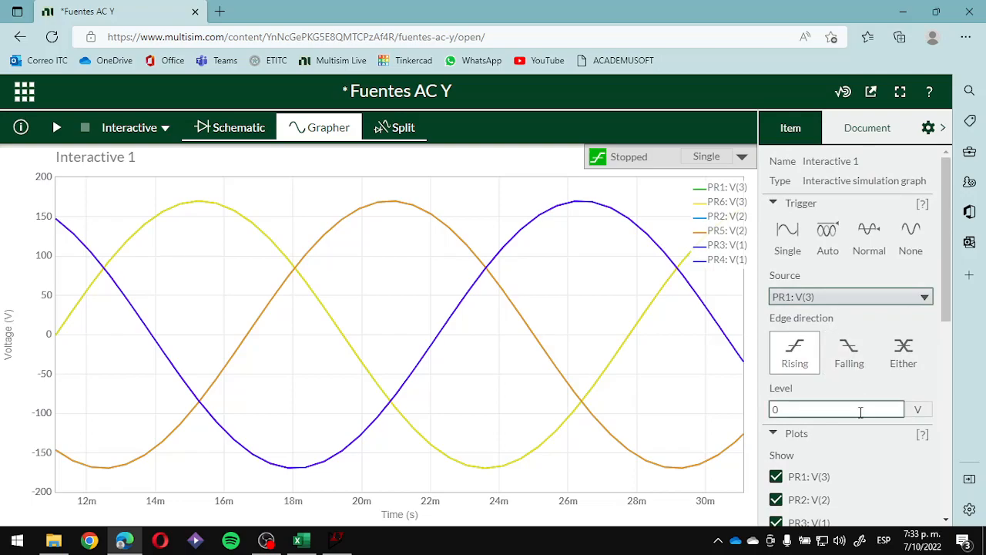
- Collapse the graph's Trigger, Cursors and Axes settings, leaving the Plots list open
left_click(774, 204)
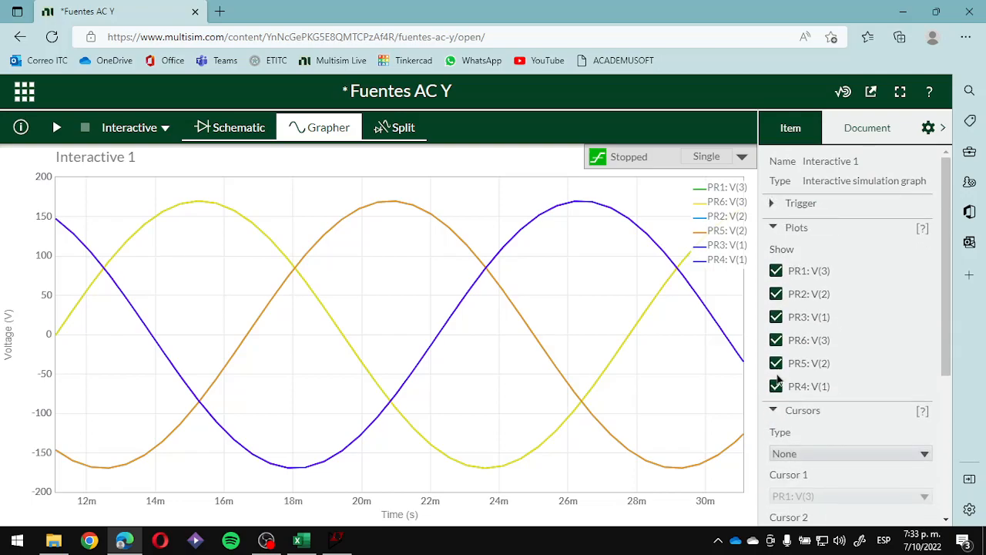
left_click(774, 410)
scroll(883, 399, "down", 2)
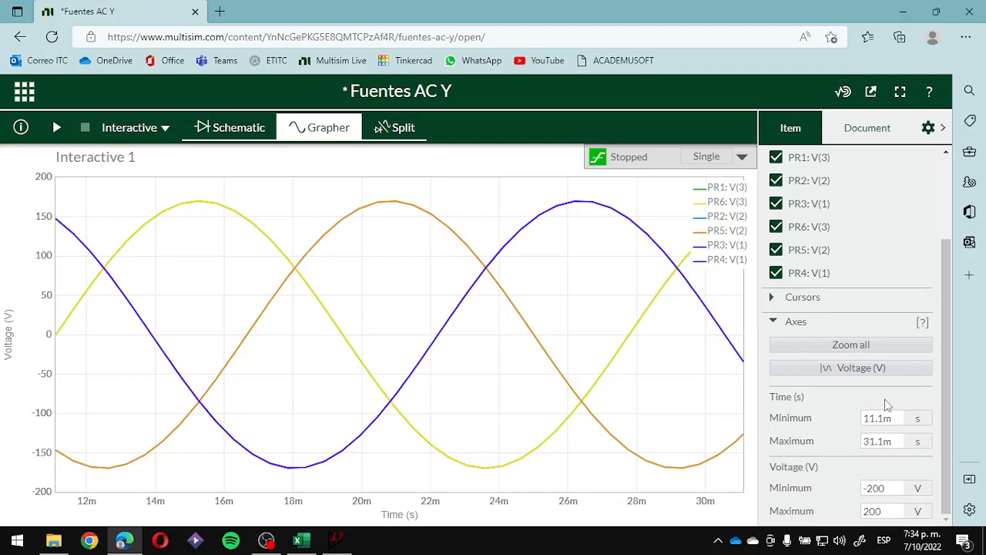
left_click(776, 322)
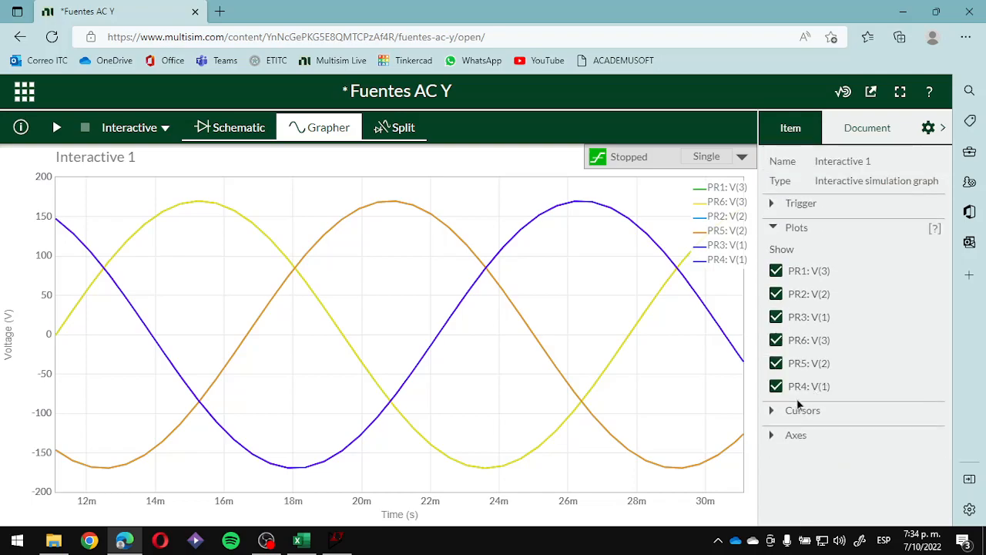
- Check the document's simulator options, and collapse its Logic levels and Simulation settings sections
left_click(886, 132)
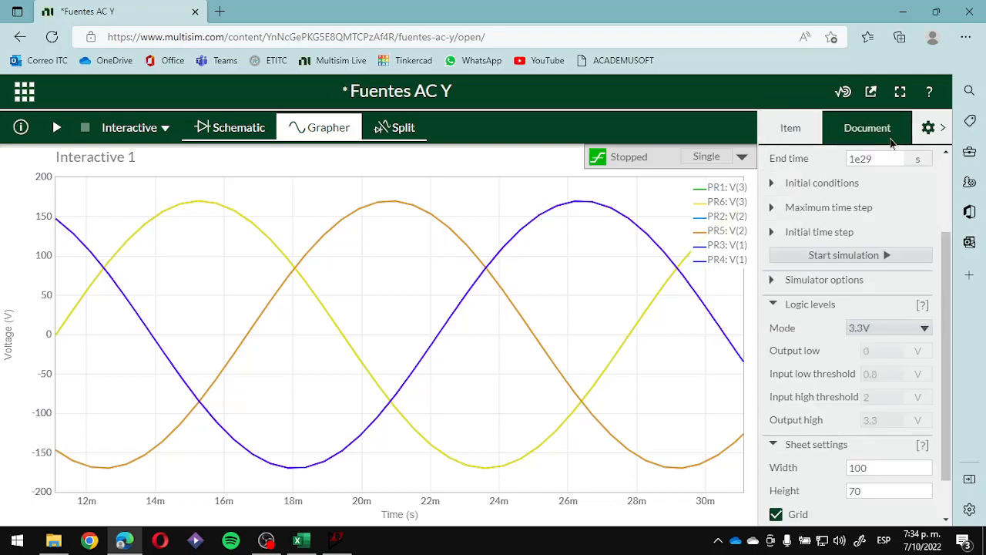
scroll(929, 270, "down", 1)
left_click(772, 229)
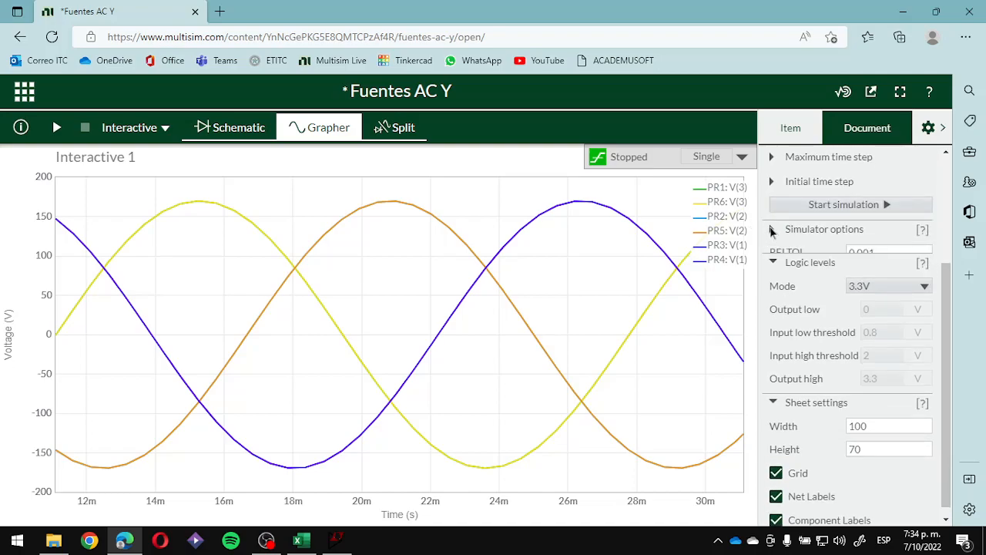
left_click(773, 229)
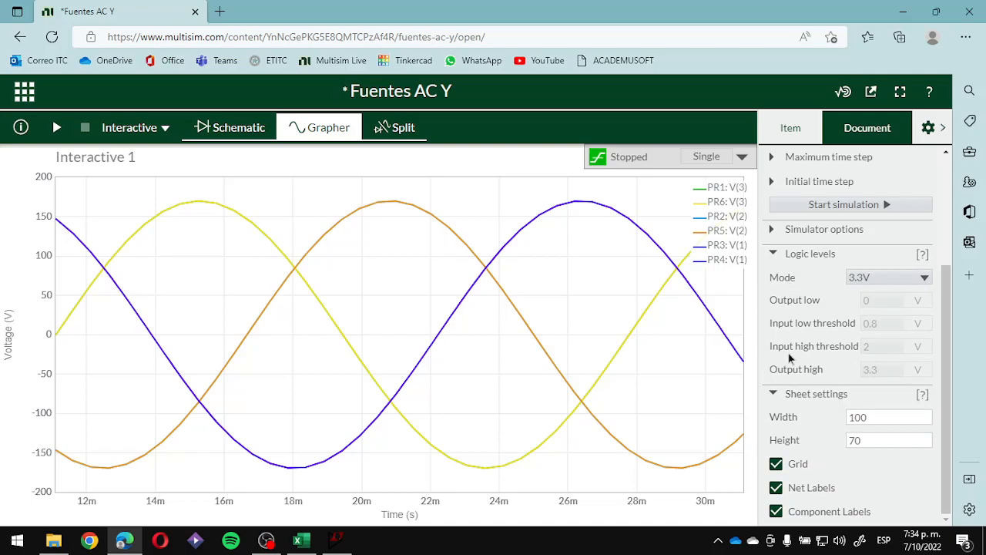
left_click(773, 255)
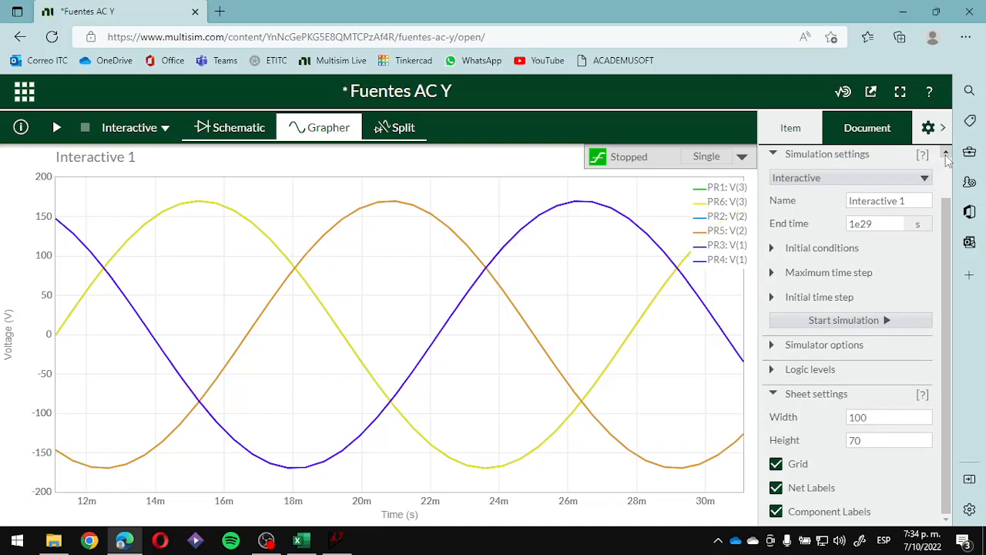
scroll(948, 154, "up", 2)
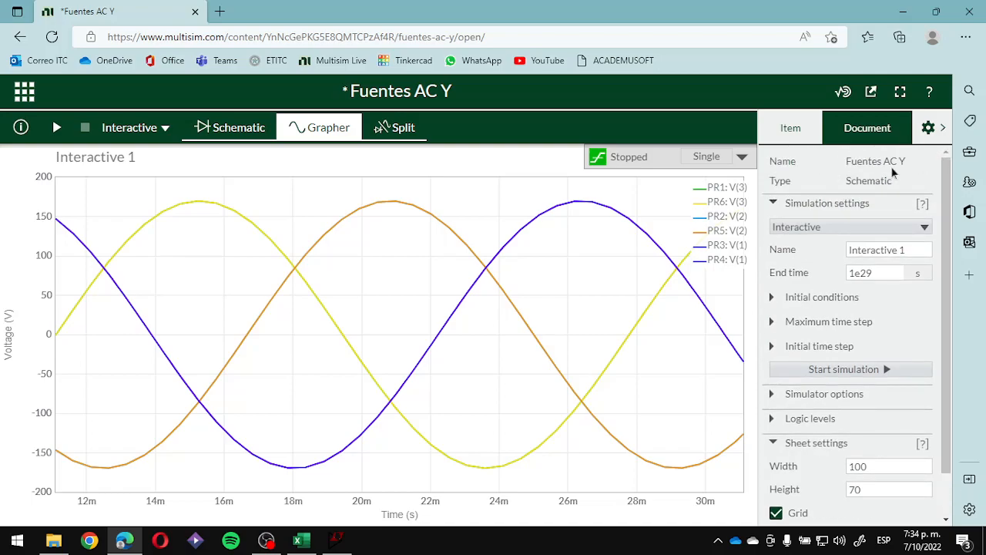
left_click(779, 203)
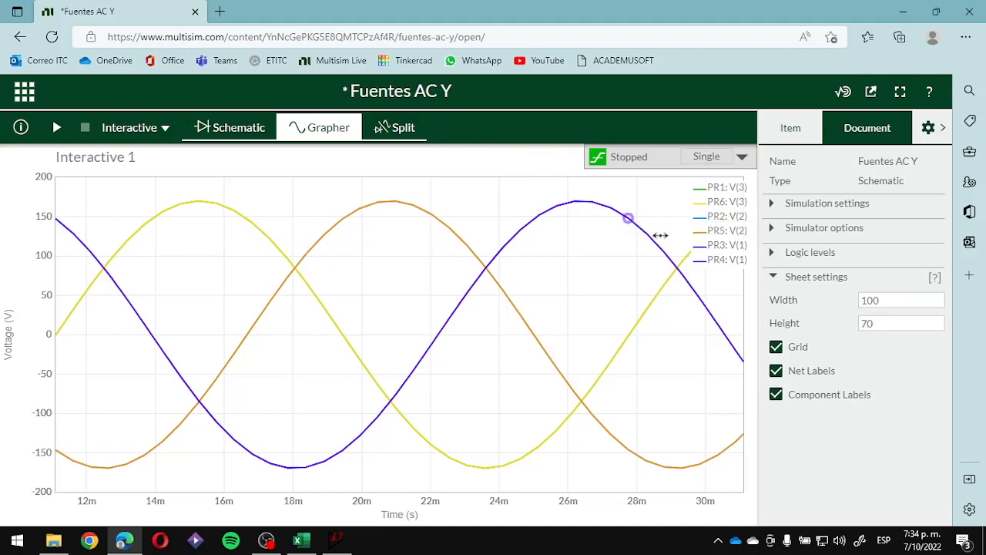
- Collapse the graph's Plots settings and widen the visible time range to reach about 70 ms
right_click(724, 261)
left_click(769, 252)
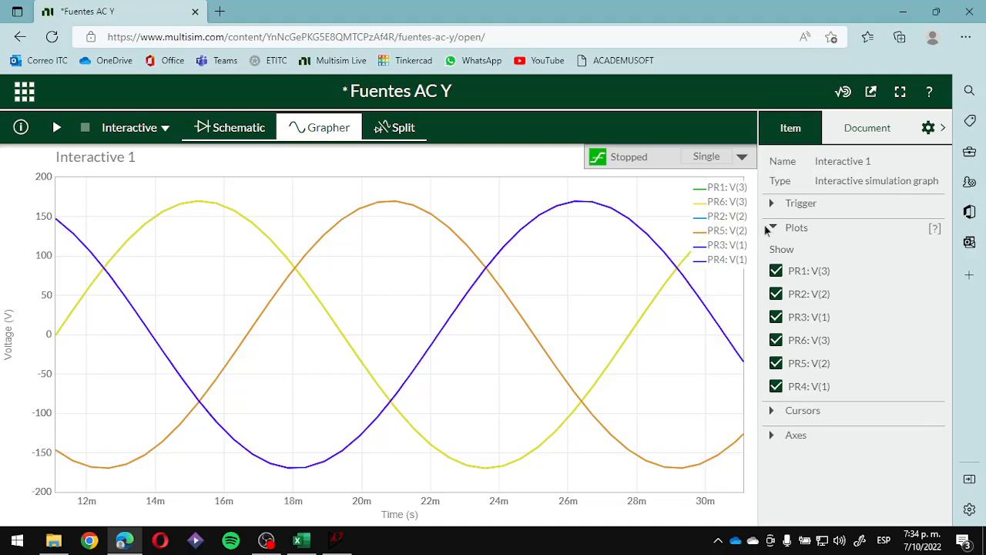
left_click(777, 229)
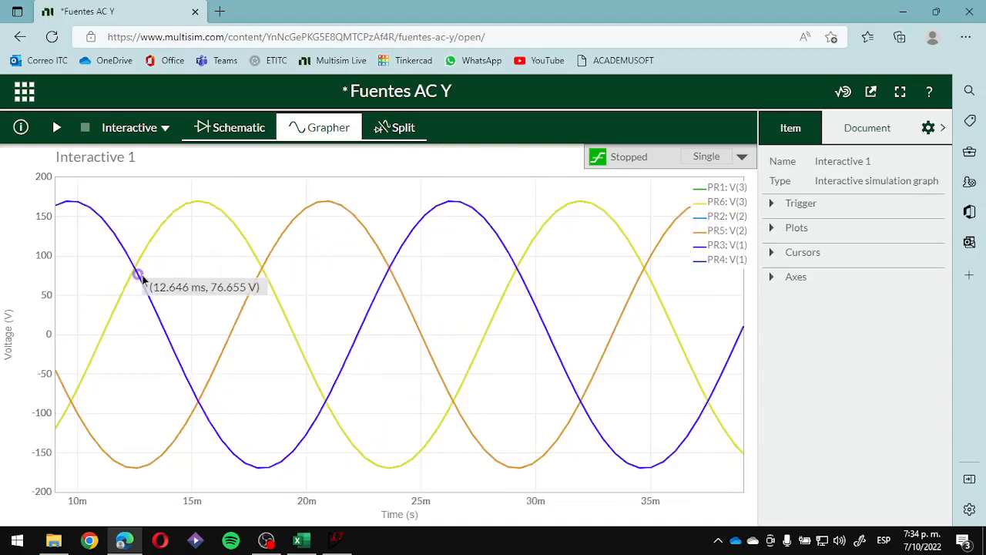
scroll(136, 275, "down", 3)
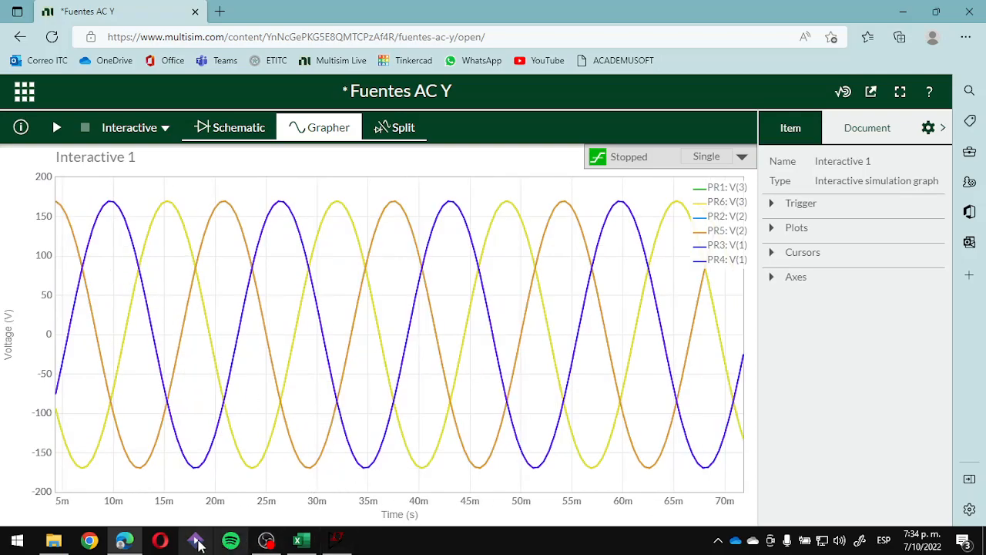
- Return to the schematic, try to add a reference probe to PR4, and undo the addition
left_click(230, 127)
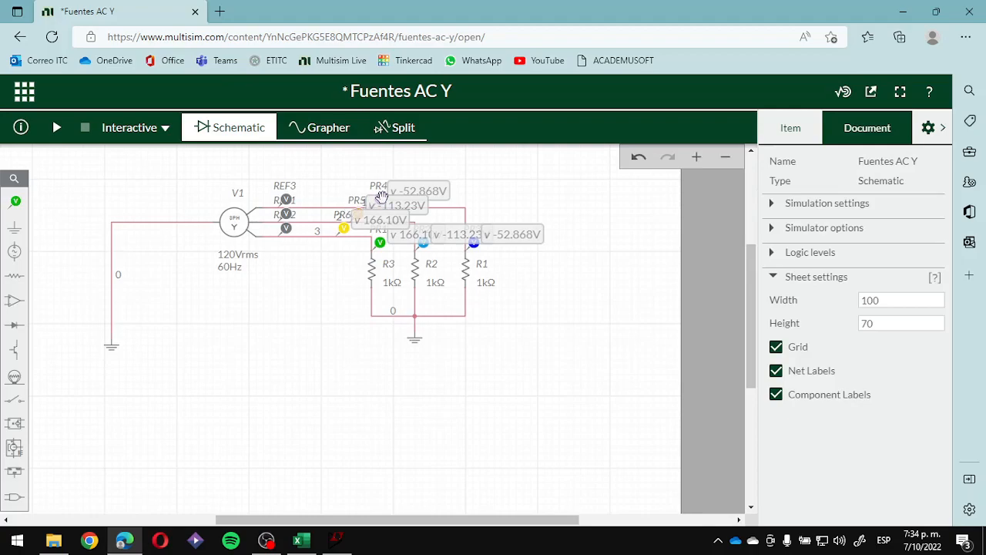
left_click(382, 196)
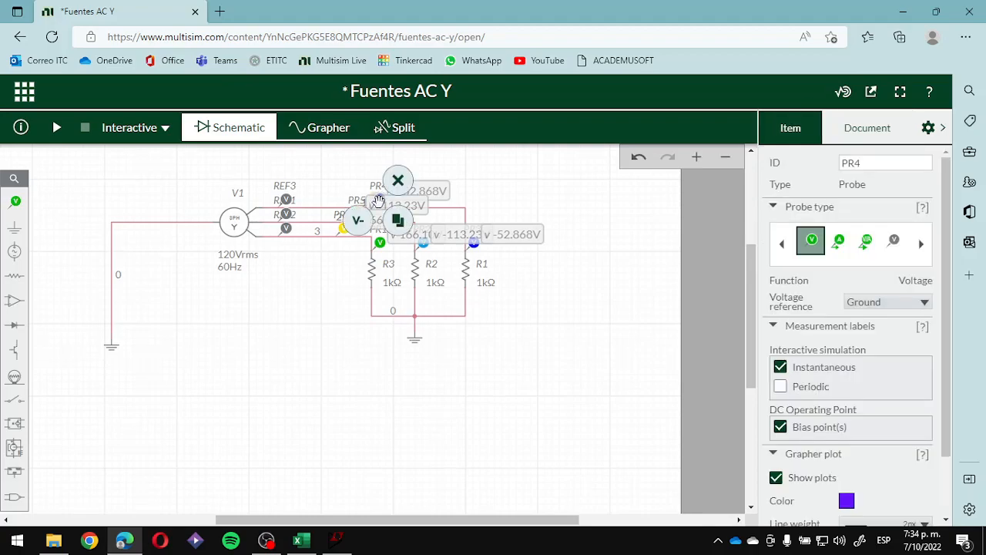
left_click(365, 225)
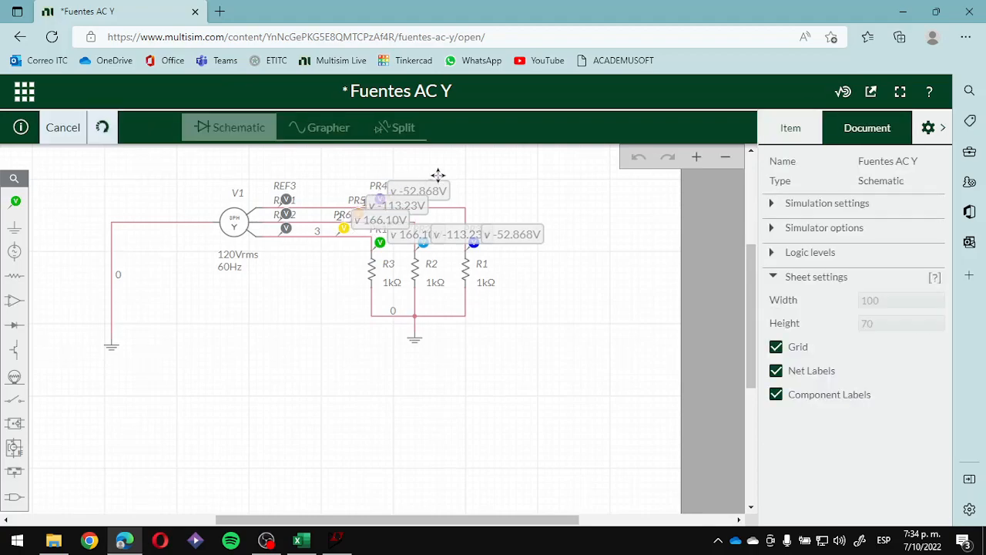
key("ctrl+z")
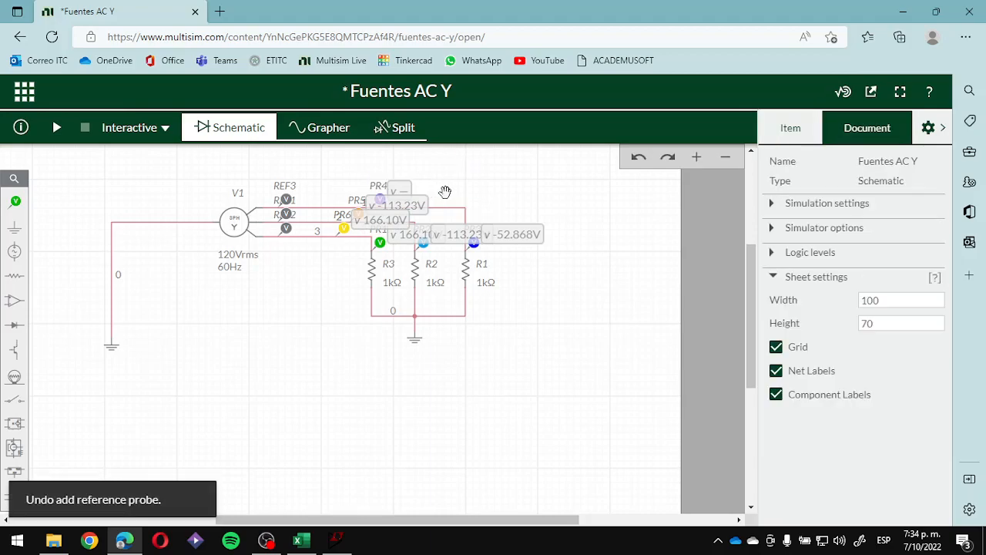
- Check PR4's voltage reference options, and move REF1 along its wire away from V1, clear of the other reference probes
left_click(376, 191)
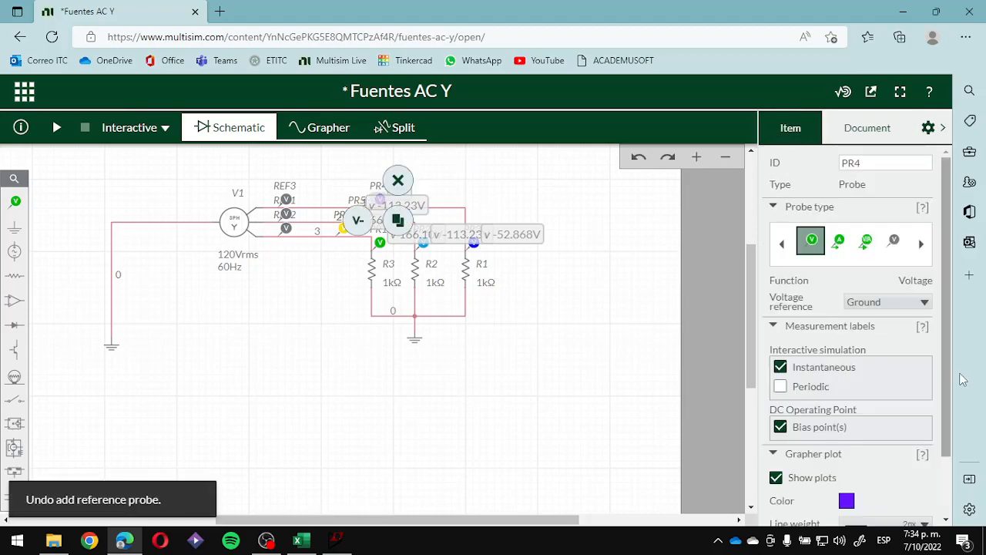
scroll(379, 199, "up", 3)
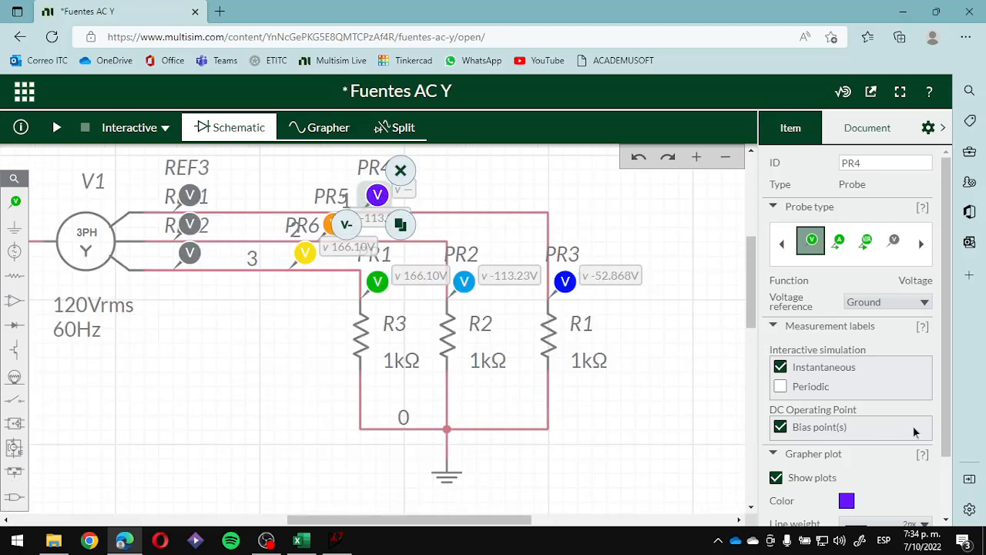
scroll(915, 432, "down", 1)
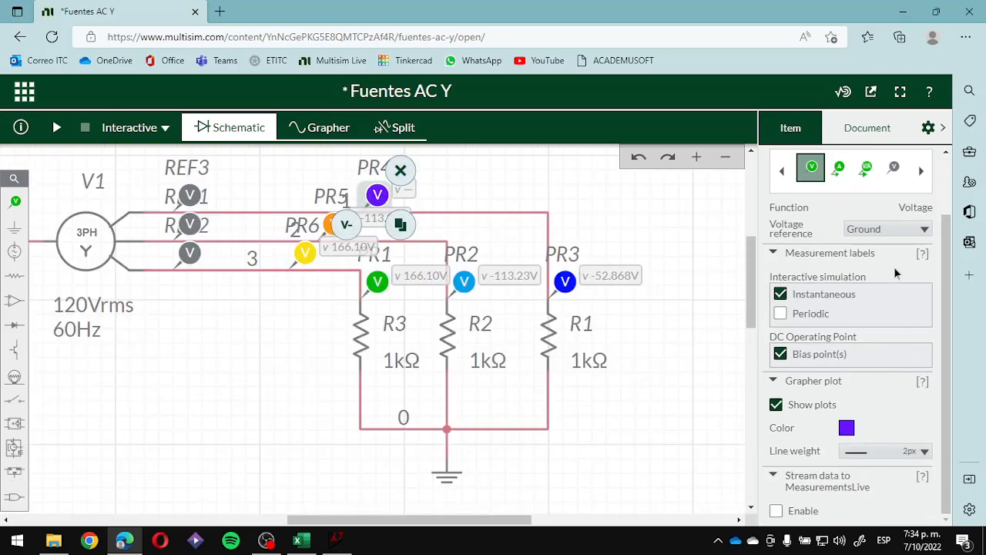
left_click(892, 230)
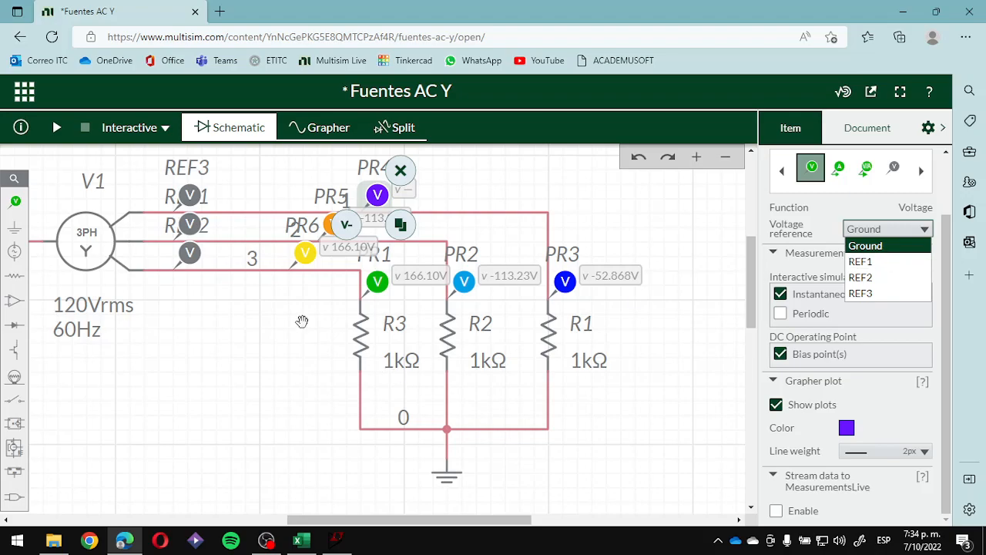
left_click(332, 339)
left_click_drag(192, 224, 233, 225)
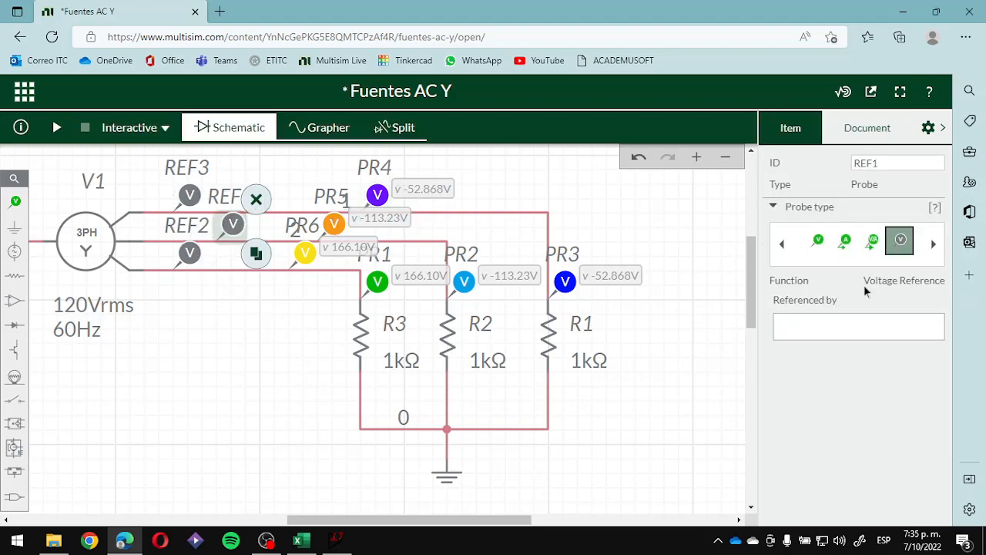
- Set the voltage reference of PR4 to REF1 and that of PR5 to REF2
left_click(378, 195)
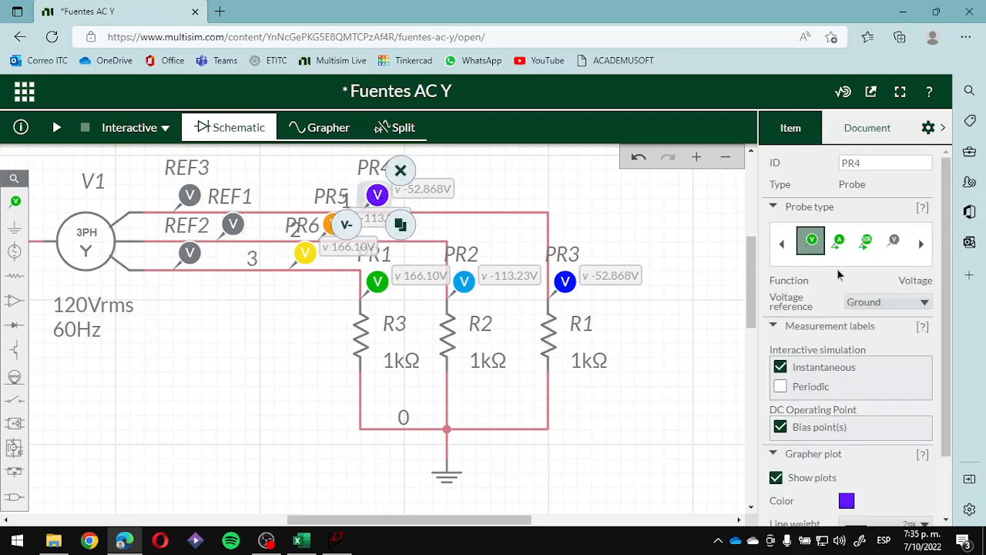
left_click(903, 301)
left_click(890, 335)
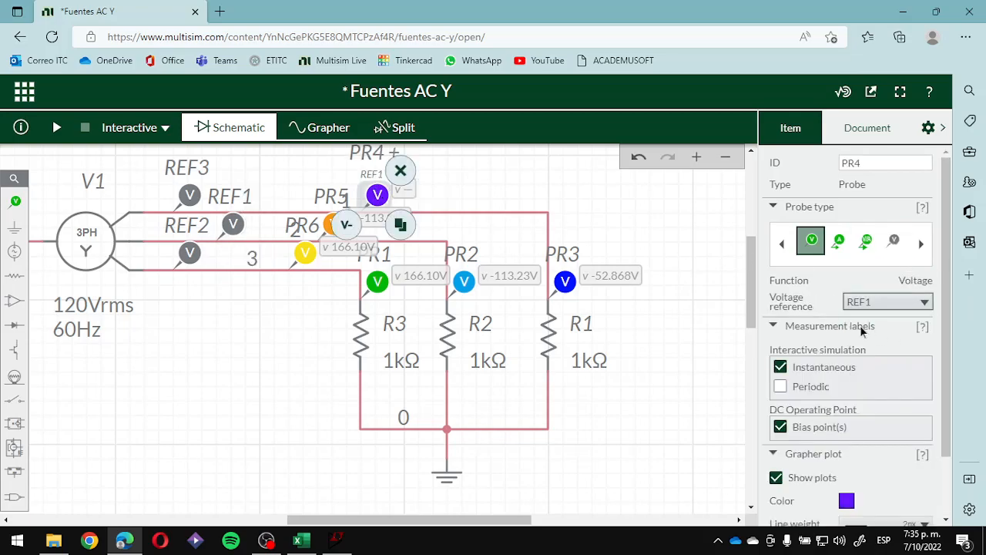
left_click(332, 223)
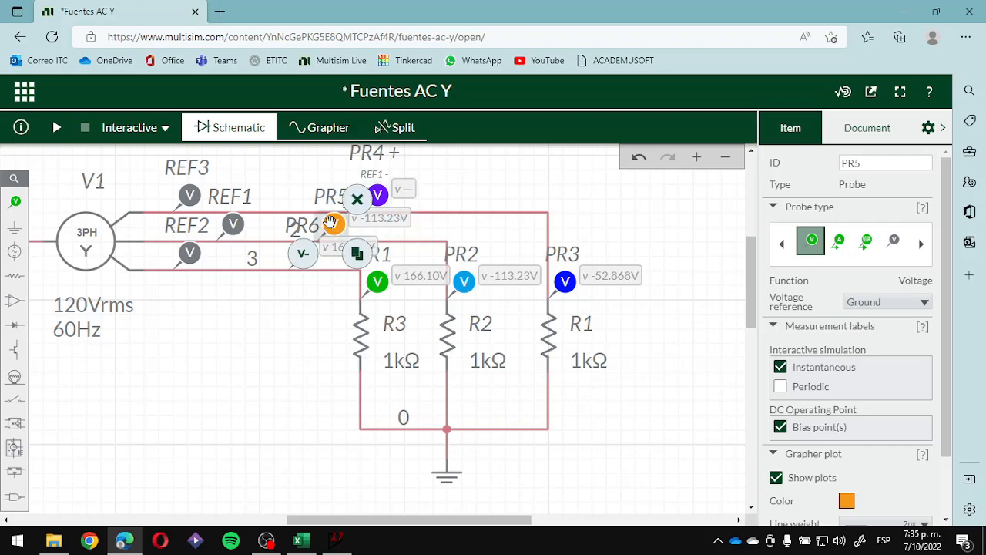
left_click(860, 305)
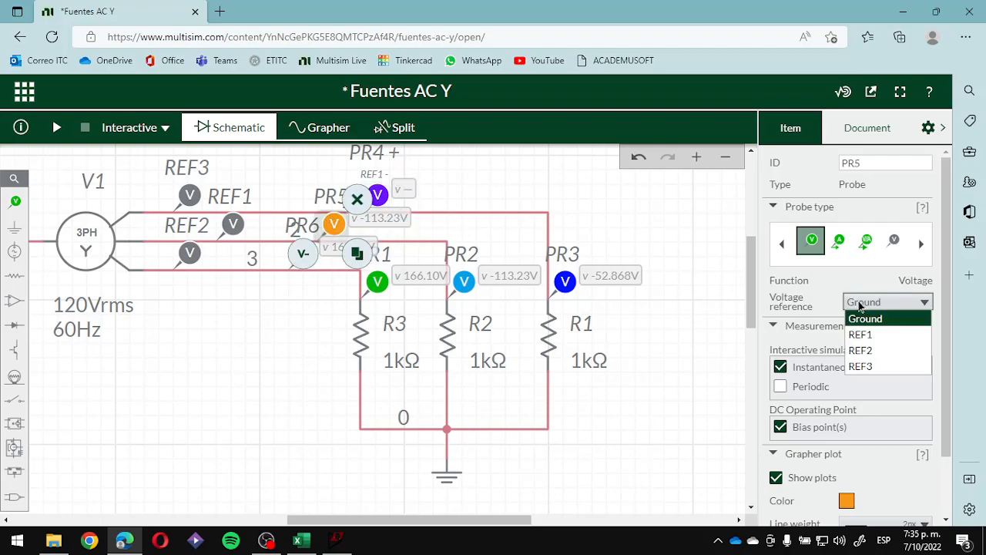
left_click(869, 349)
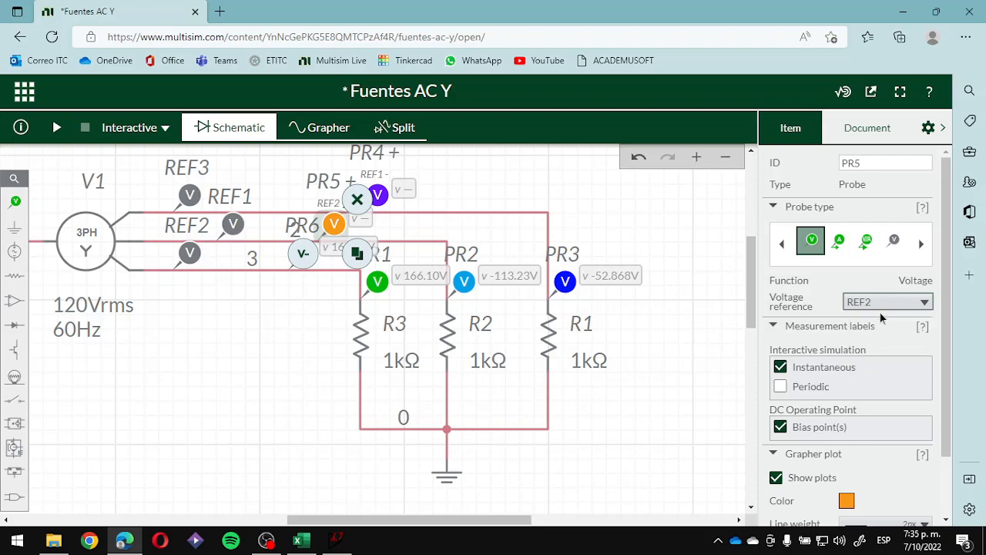
- Set PR6's voltage reference to REF3 and start the interactive simulation
left_click(307, 274)
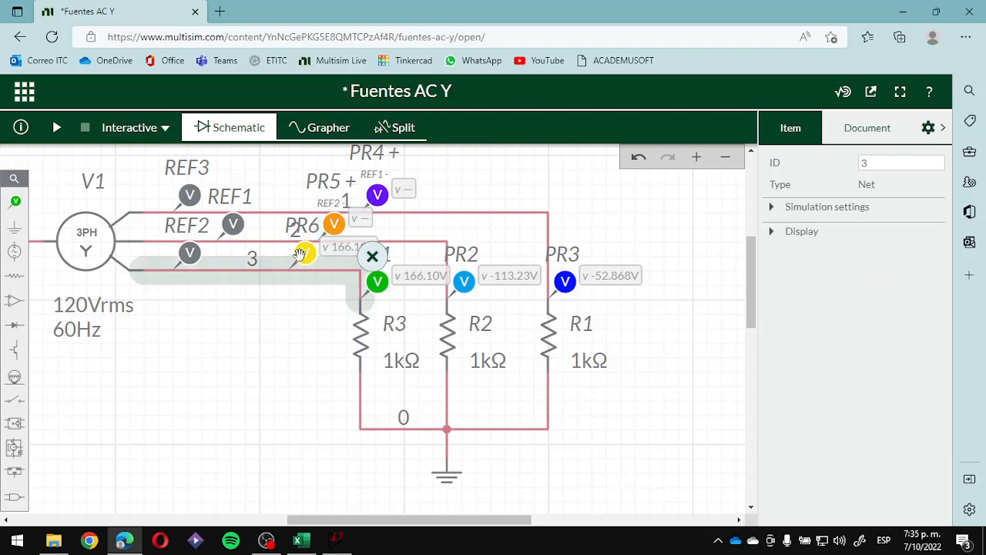
left_click(303, 253)
left_click(908, 303)
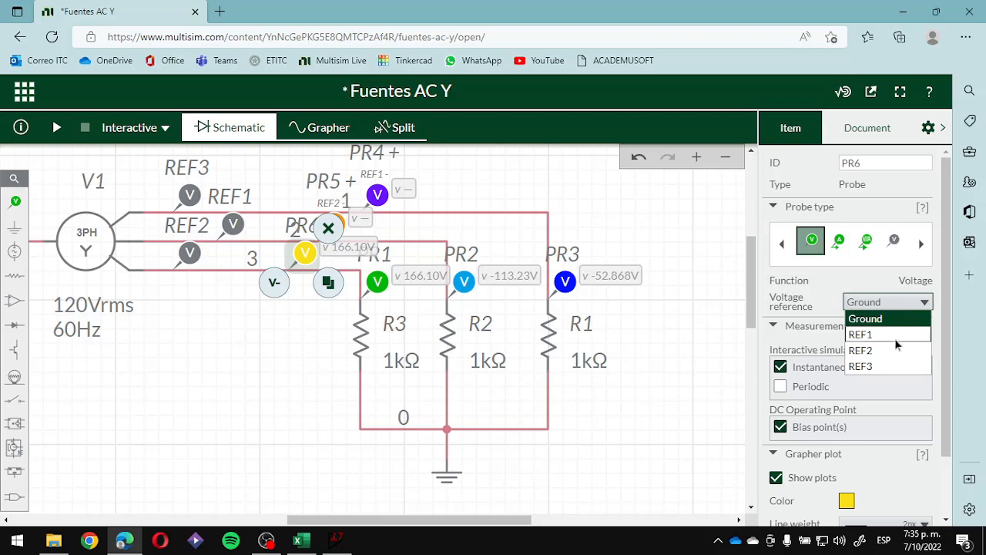
left_click(882, 367)
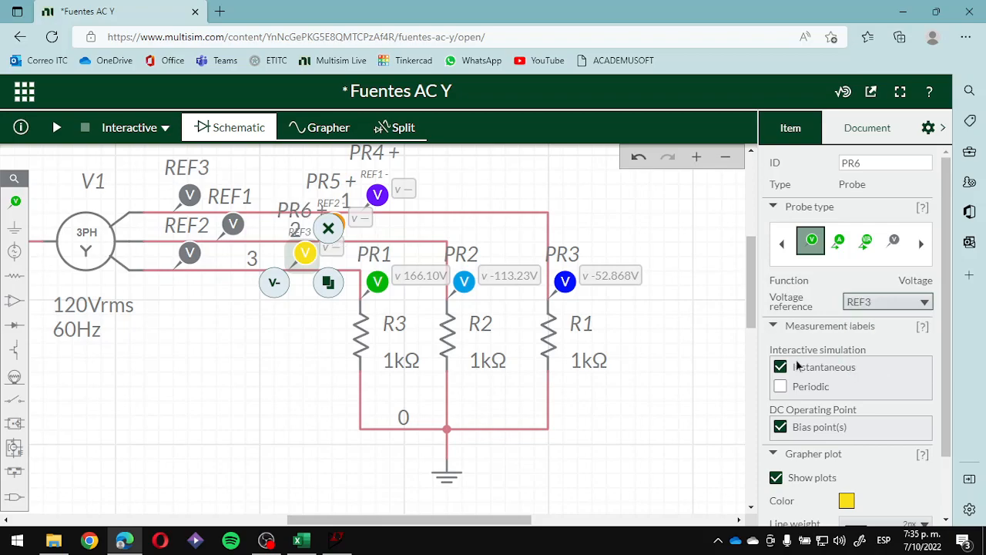
left_click(702, 372)
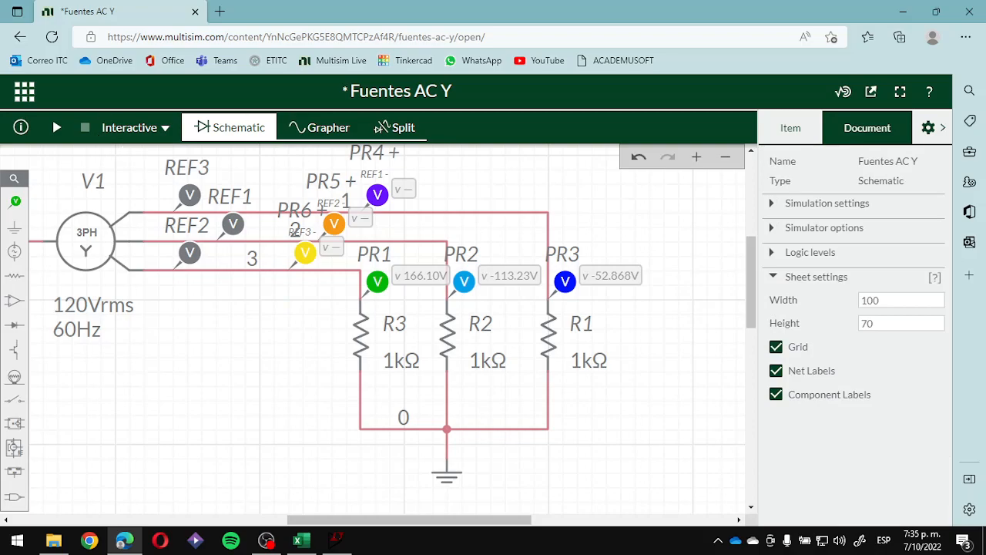
left_click(55, 128)
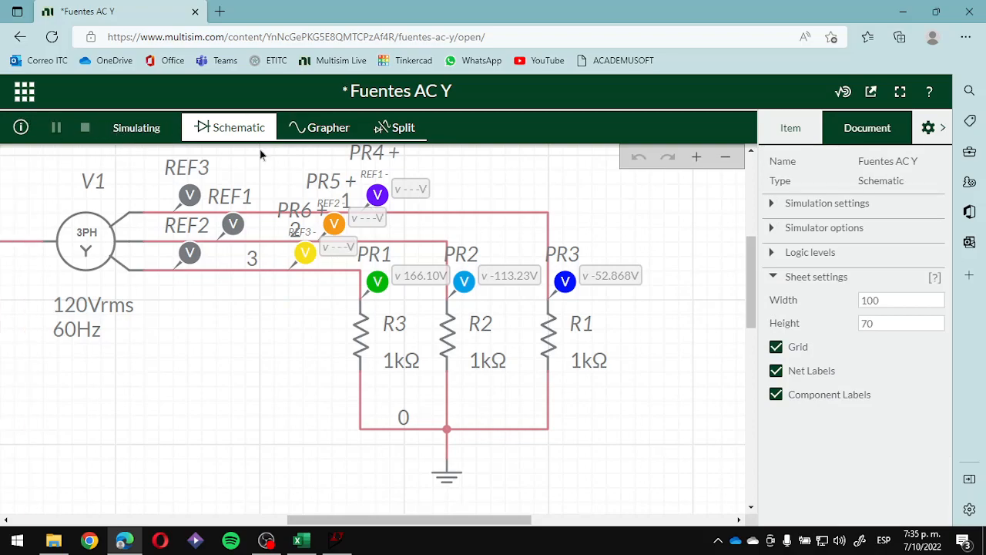
- Show the schematic and graph side by side, hide the settings pane, and widen the graph's voltage range to fit the line-to-line waveforms
left_click(389, 127)
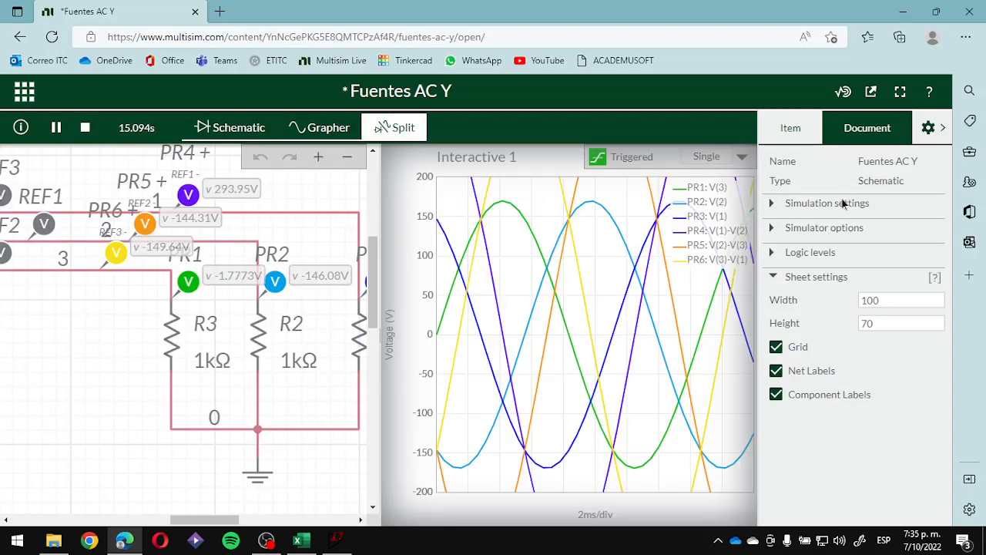
left_click(941, 128)
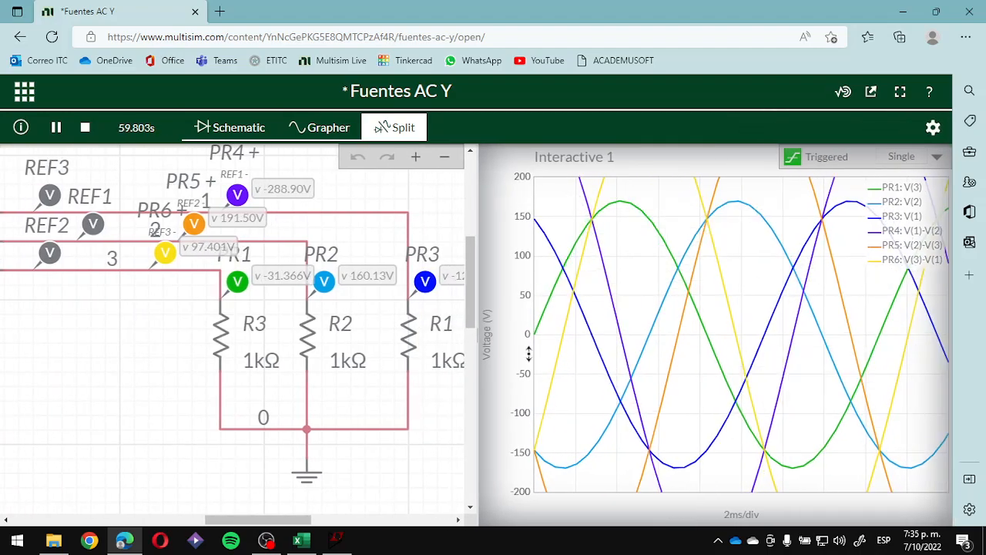
scroll(517, 333, "down", 2)
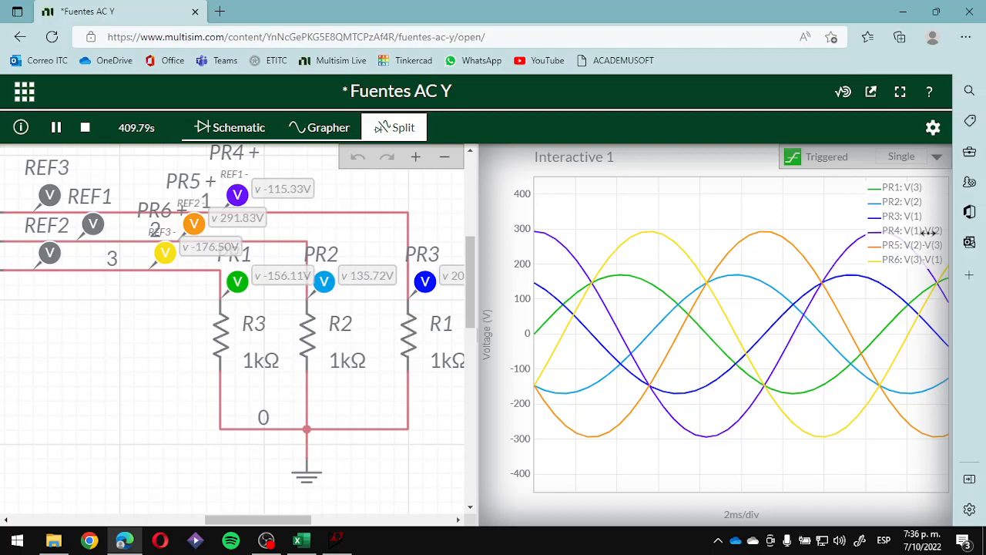
- Stop the interactive simulation
scroll(401, 261, "down", 2)
scroll(224, 334, "up", 1)
left_click_drag(230, 331, 170, 331)
scroll(229, 326, "down", 1)
left_click_drag(399, 334, 263, 329)
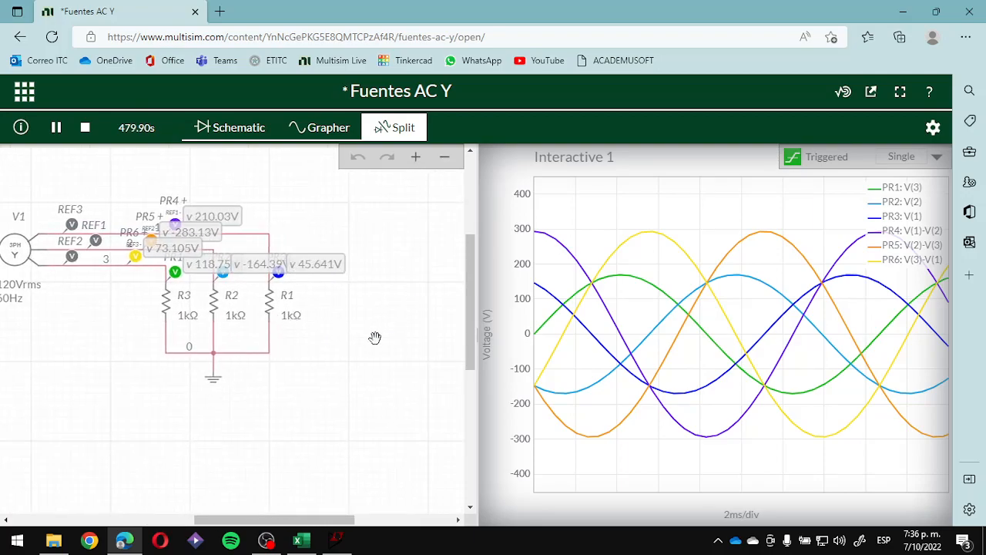
left_click_drag(378, 337, 349, 336)
left_click(85, 127)
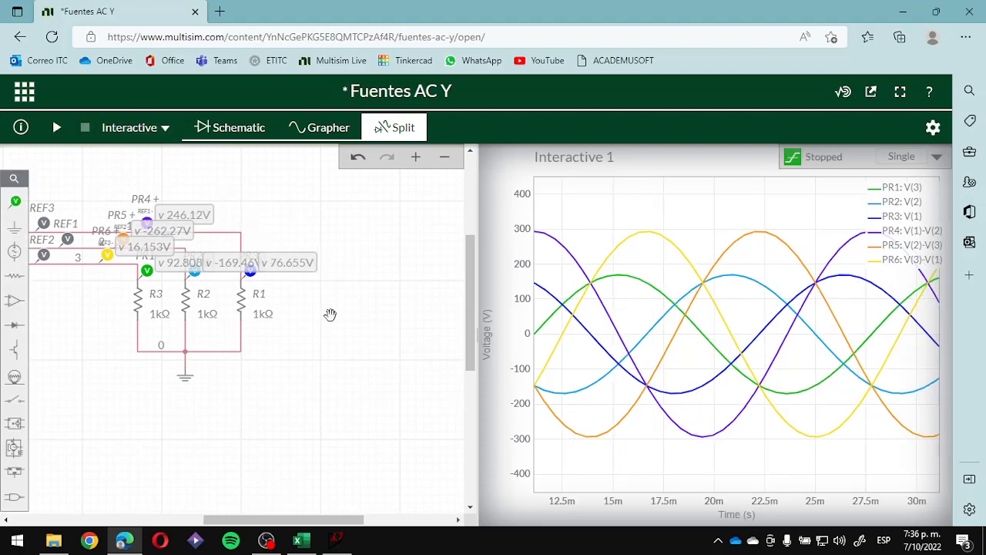
- Place a 1 kΩ resistor beyond R1, rotate it vertical, and duplicate it twice to form a row of three loads
left_click(14, 276)
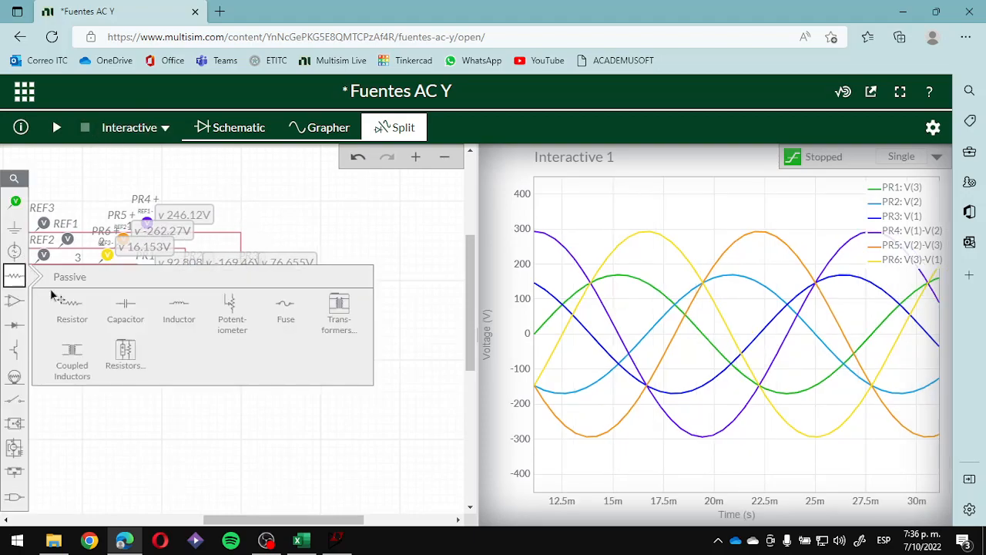
left_click(89, 308)
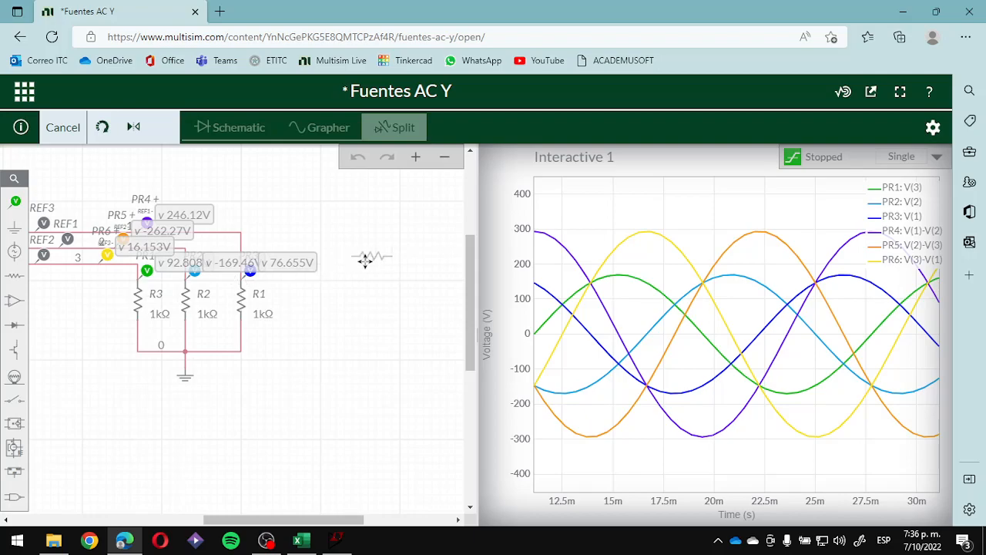
left_click(373, 288)
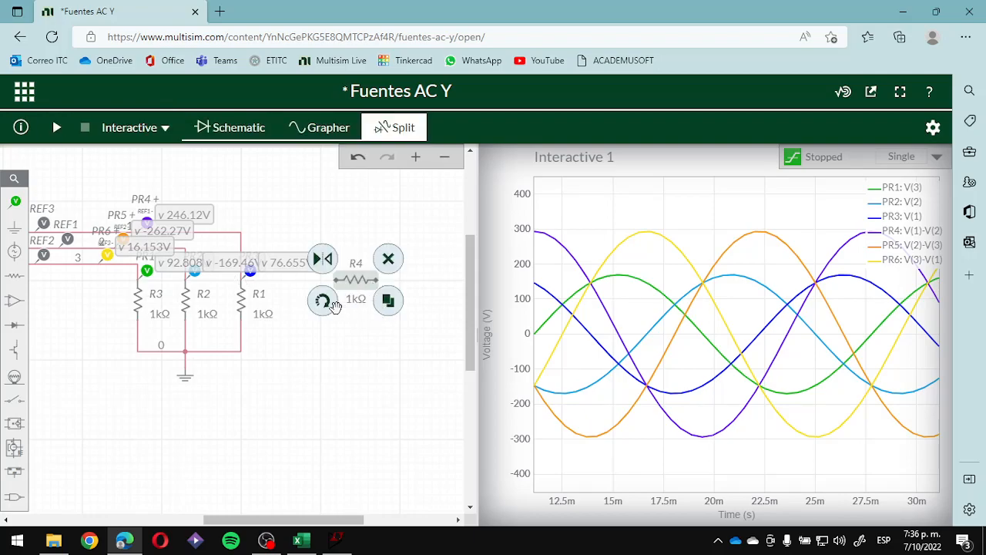
left_click(324, 301)
left_click(376, 316)
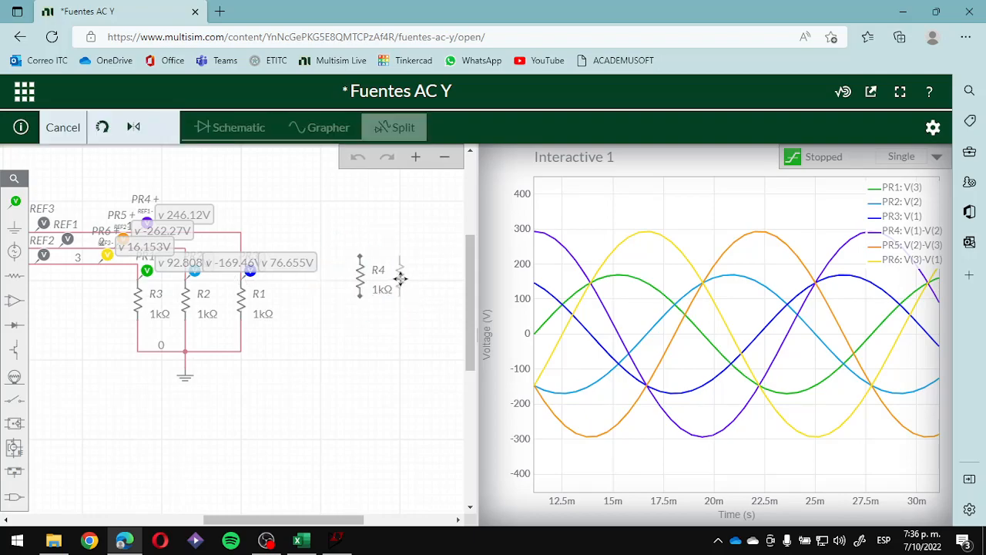
left_click(420, 287)
left_click(428, 311)
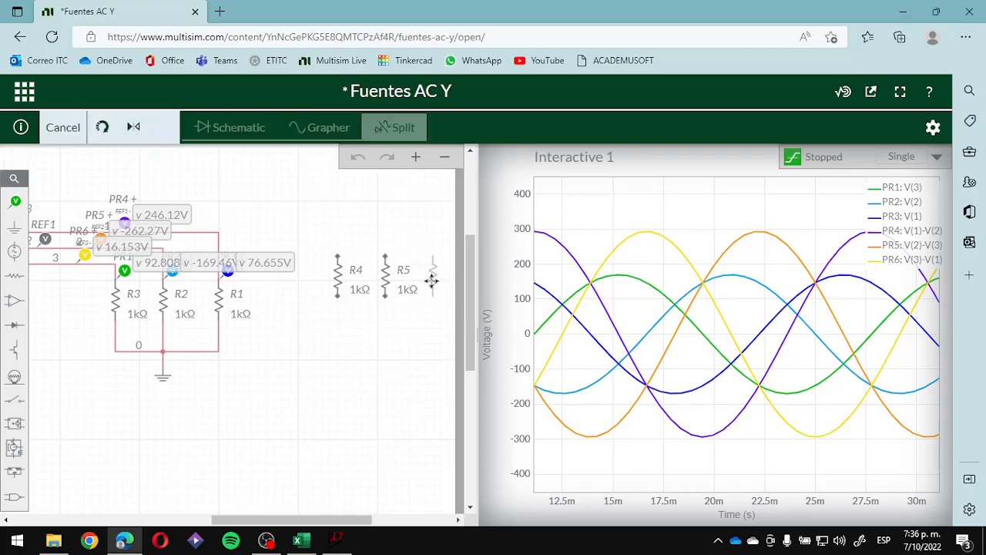
left_click(409, 329)
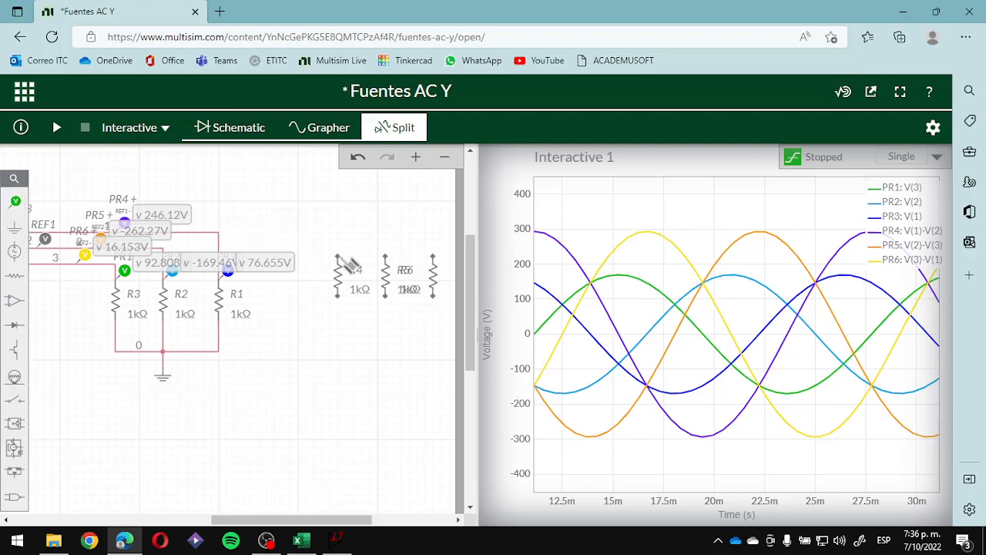
- Separate the overlapping labels of R5 and R6, and move R6 closer to R5
left_click_drag(407, 335, 388, 344)
left_click_drag(399, 279, 431, 268)
left_click_drag(447, 349, 364, 355)
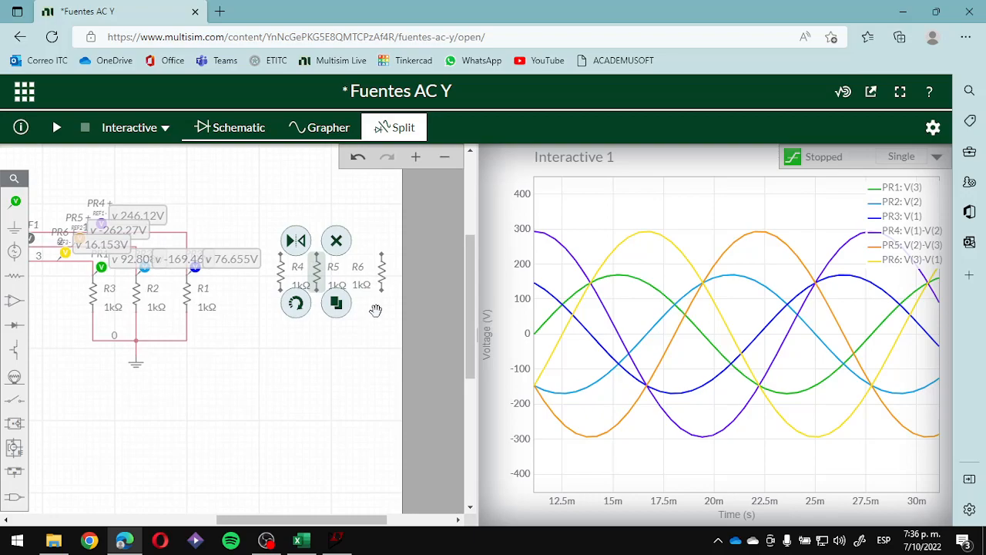
left_click_drag(381, 271, 354, 270)
left_click(362, 335)
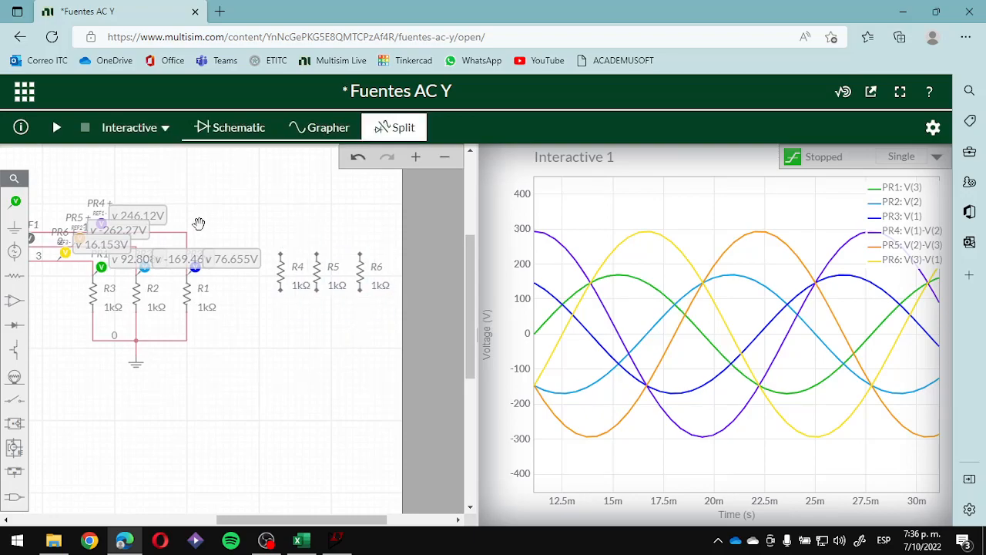
- Wire the upper end of R6 to line 1 at the junction above R1
left_click(360, 254)
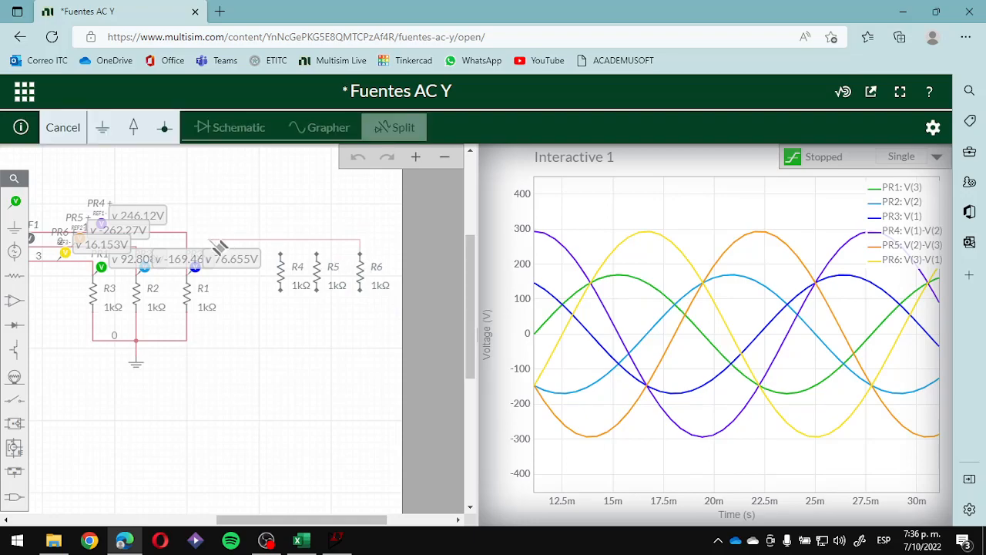
left_click(186, 232)
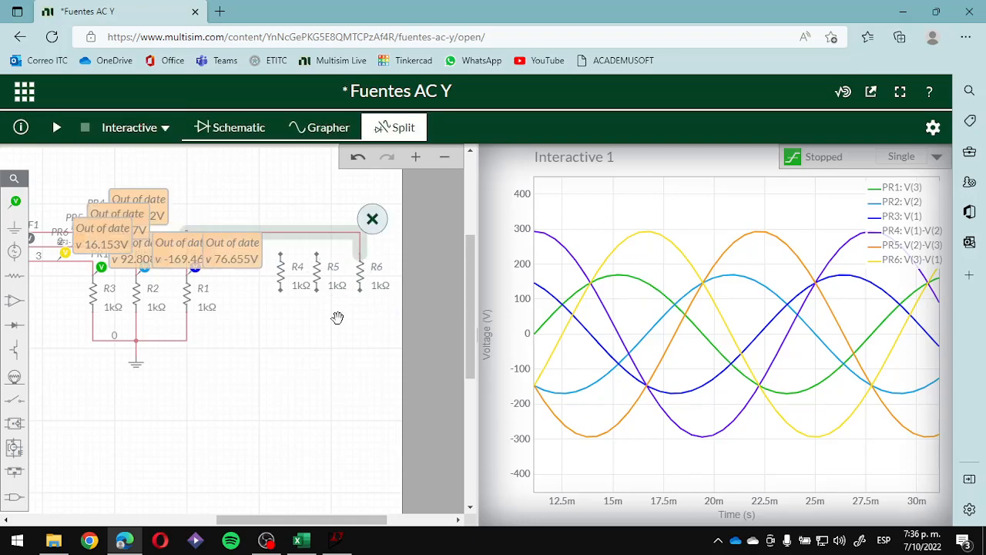
left_click(252, 293)
- Delete voltage probes PR2, PR3 and PR1 from the wye-connected load resistors
left_click(147, 271)
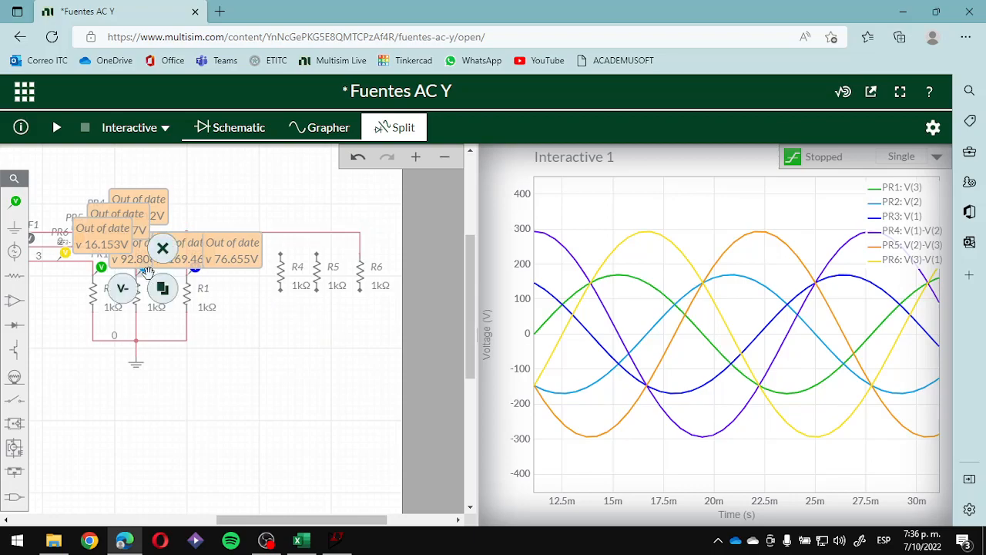
key("Delete")
left_click(195, 264)
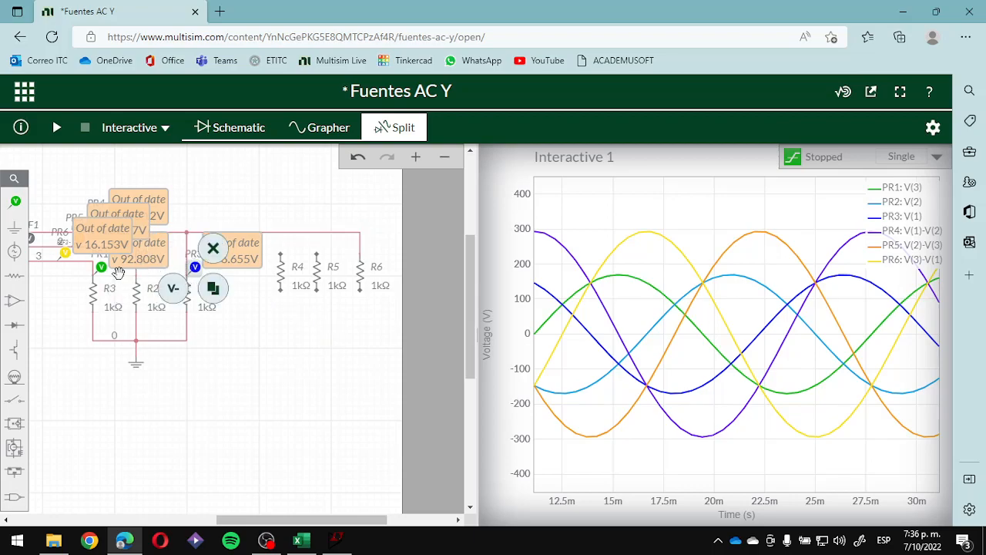
key("Delete")
left_click(102, 267)
key("Delete")
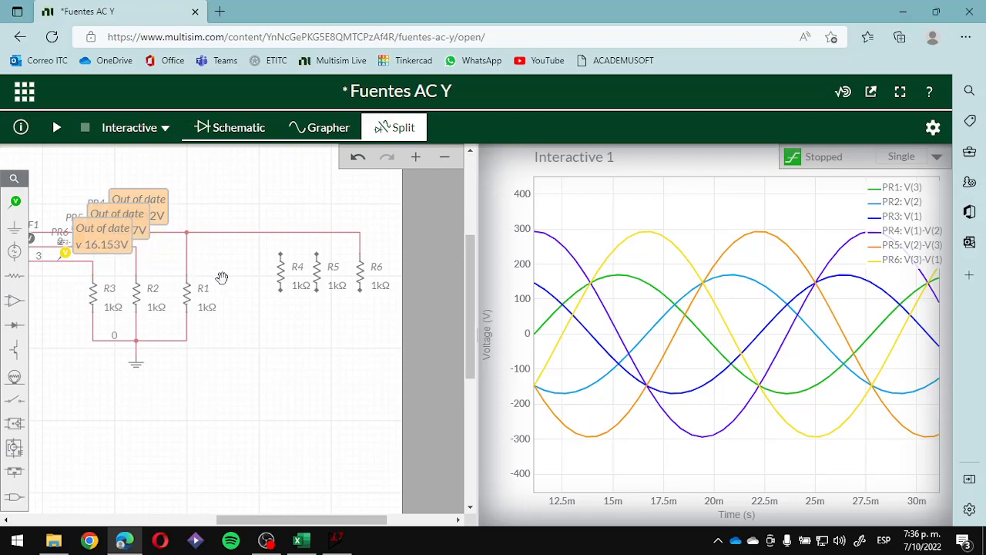
- Wire the upper end of R5 to line 2 at the corner above R2
left_click(317, 252)
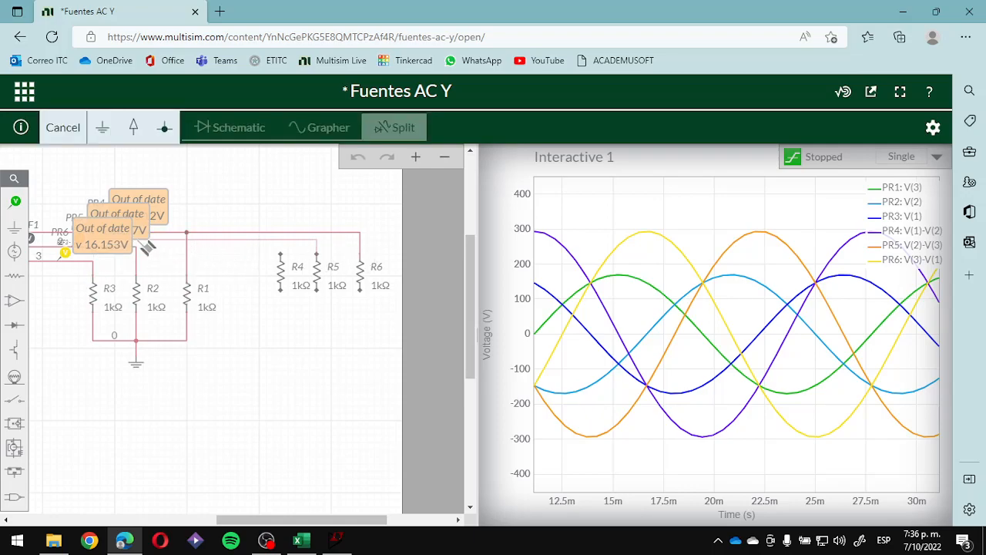
left_click(317, 252)
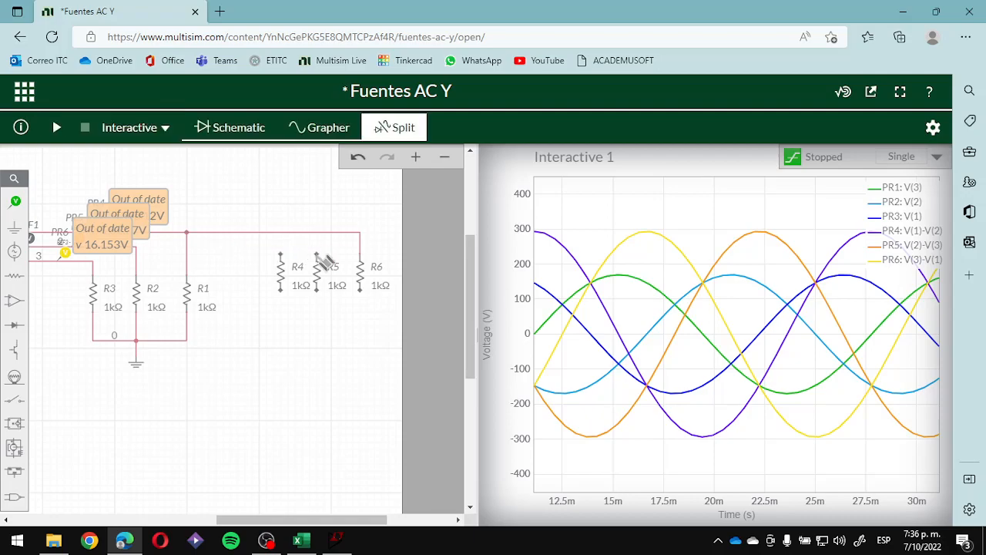
left_click(318, 253)
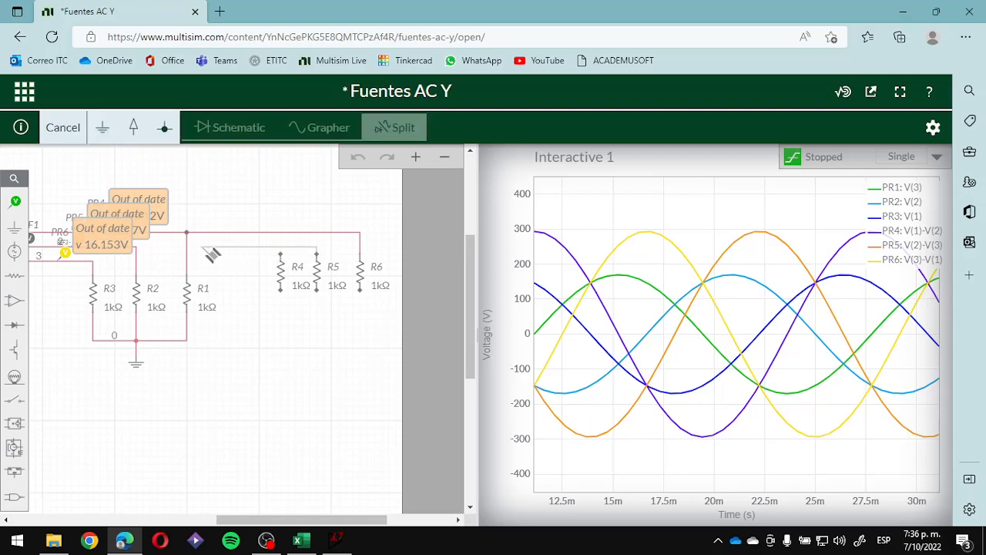
left_click(137, 247)
- Lower R5, R4 and R6 to make room for wiring, aligning them in an evenly spaced row
left_click_drag(317, 271, 321, 307)
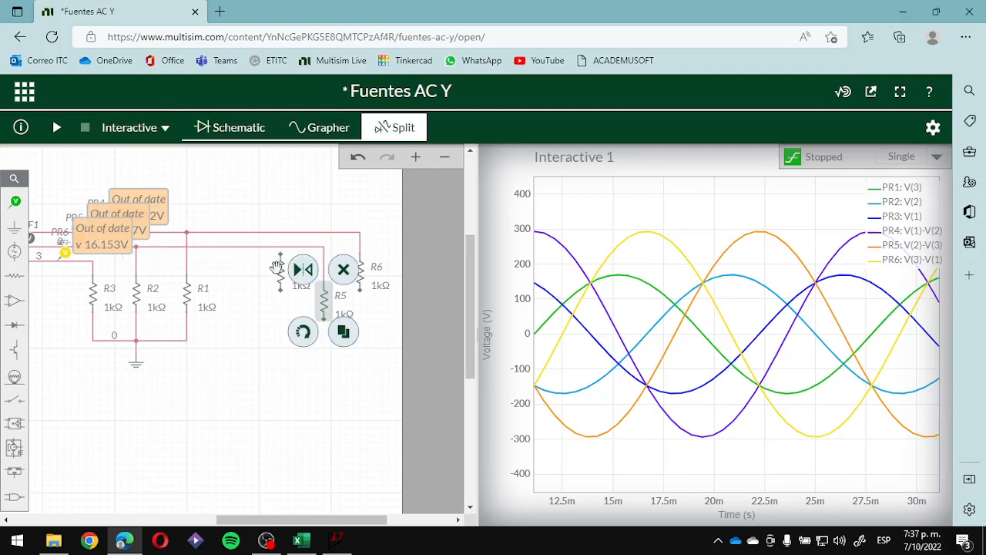
left_click_drag(280, 271, 281, 297)
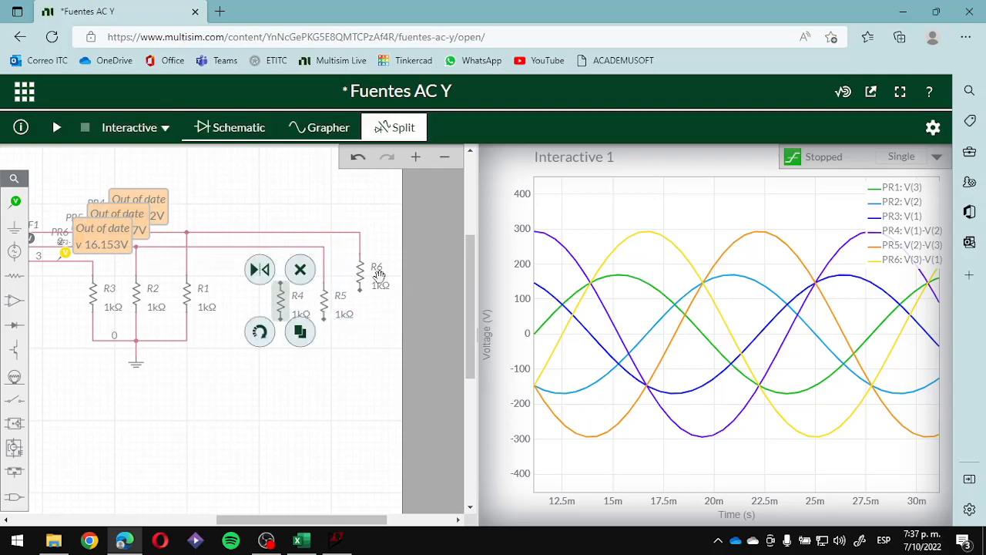
mouse_move(356, 277)
left_mouse_down()
mouse_move(362, 307)
mouse_move(372, 287)
left_mouse_up()
left_click(244, 311)
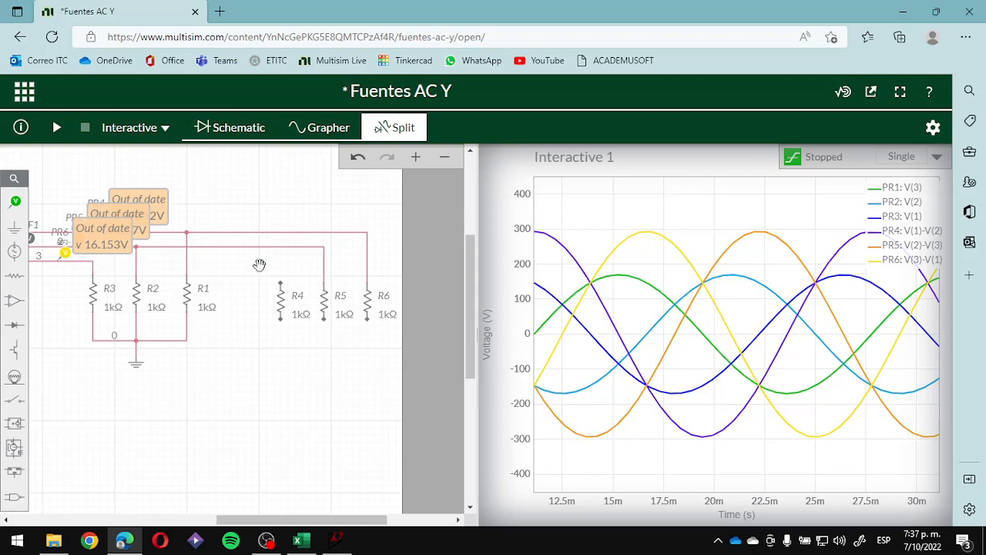
- Wire the upper end of R4 to line 3 at the corner above R3
left_click(280, 282)
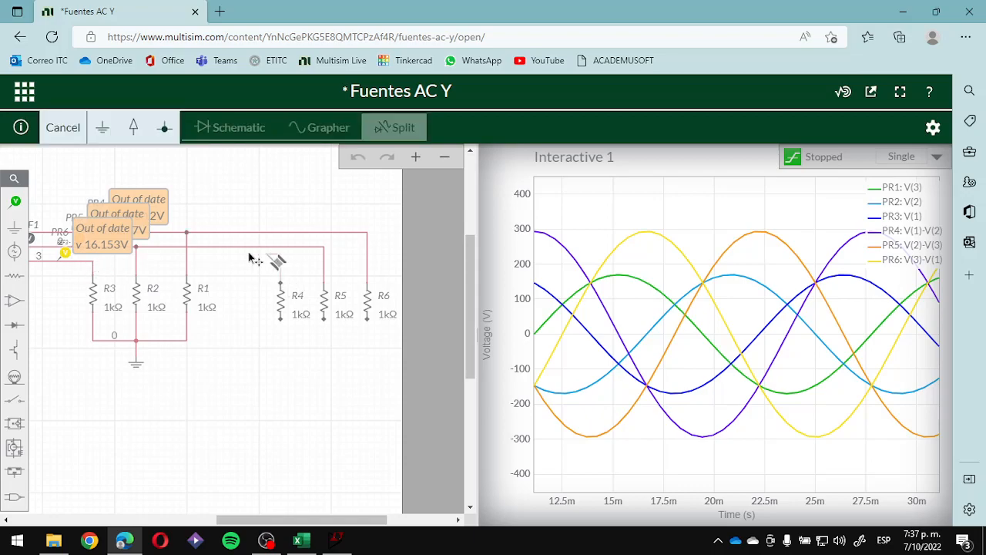
left_click(93, 262)
left_click(267, 353)
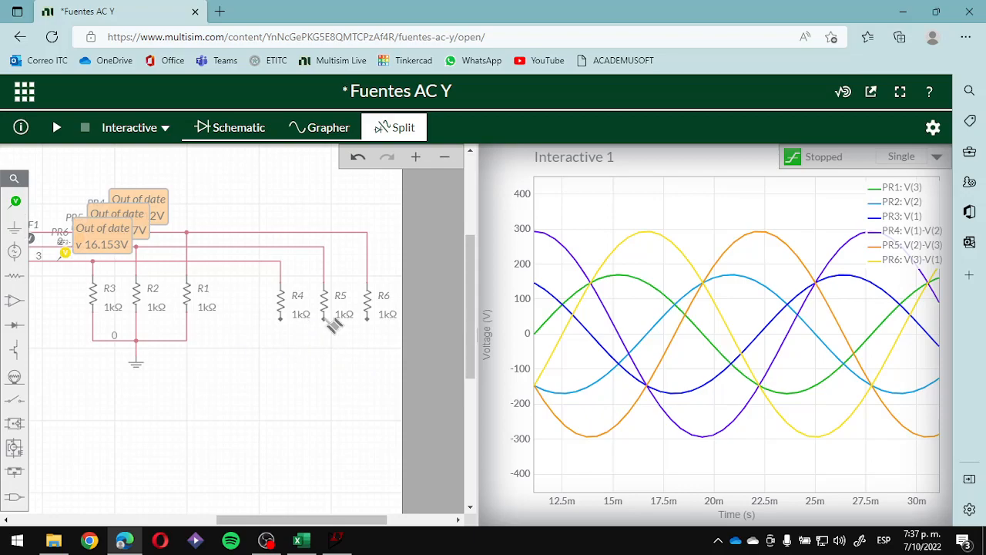
- Connect the new loads in delta: wire R5's lower end to R4's top, R6's to R5's top, and R4's to R6's top
left_click(329, 324)
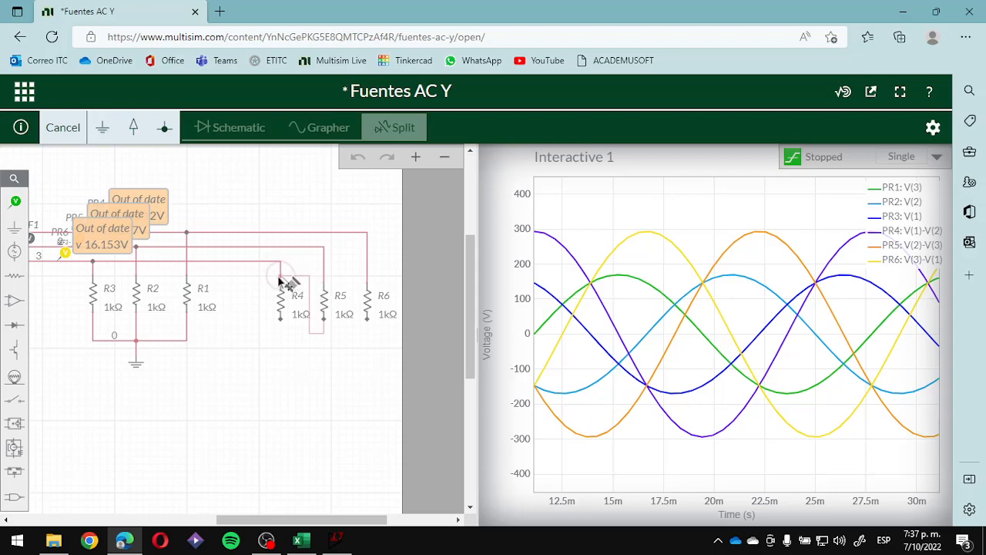
left_click(279, 275)
left_click(340, 361)
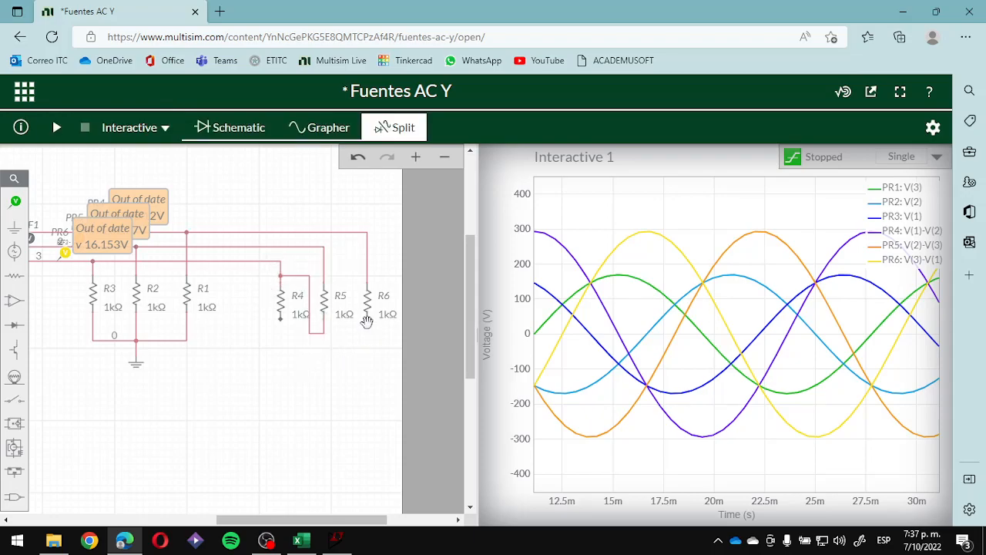
left_click(369, 320)
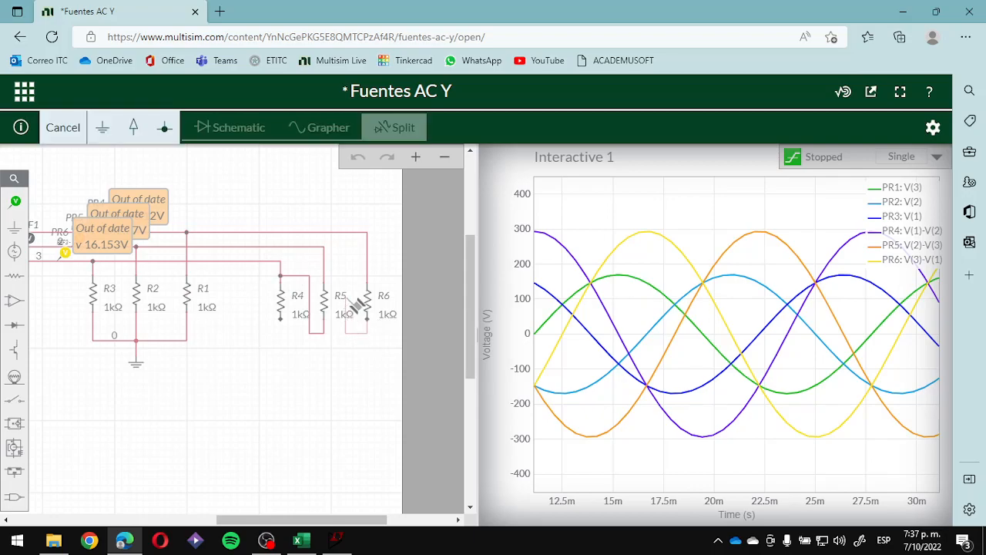
left_click(323, 269)
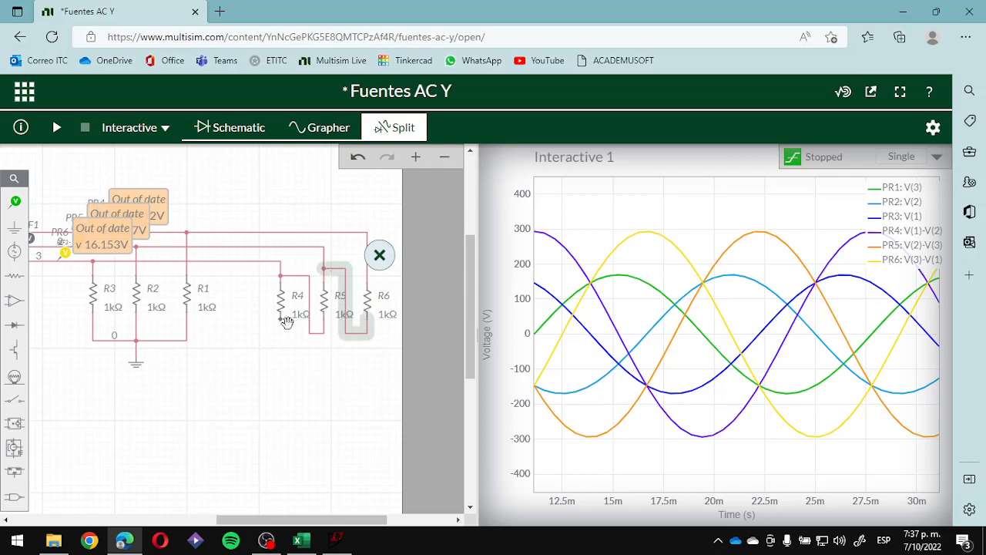
left_click(282, 318)
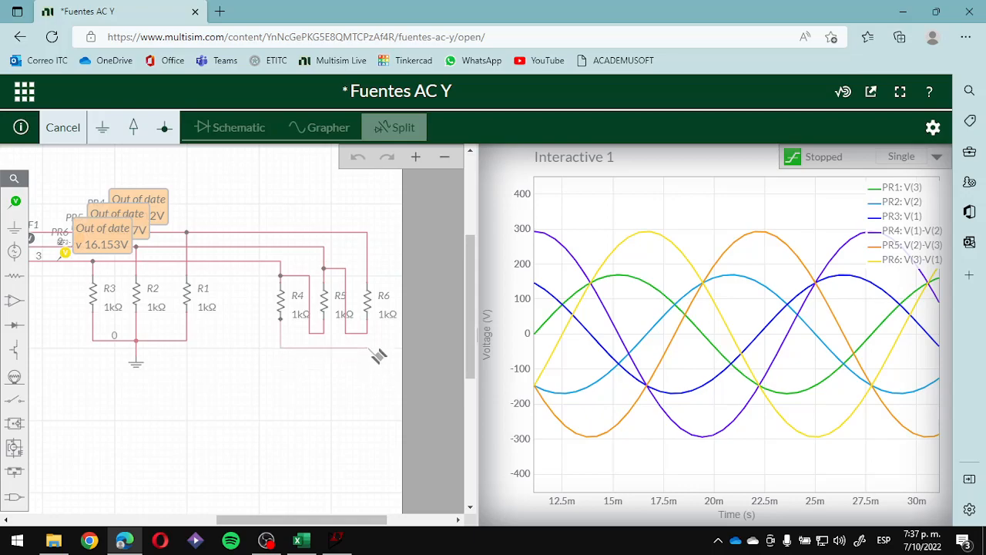
left_click(368, 270)
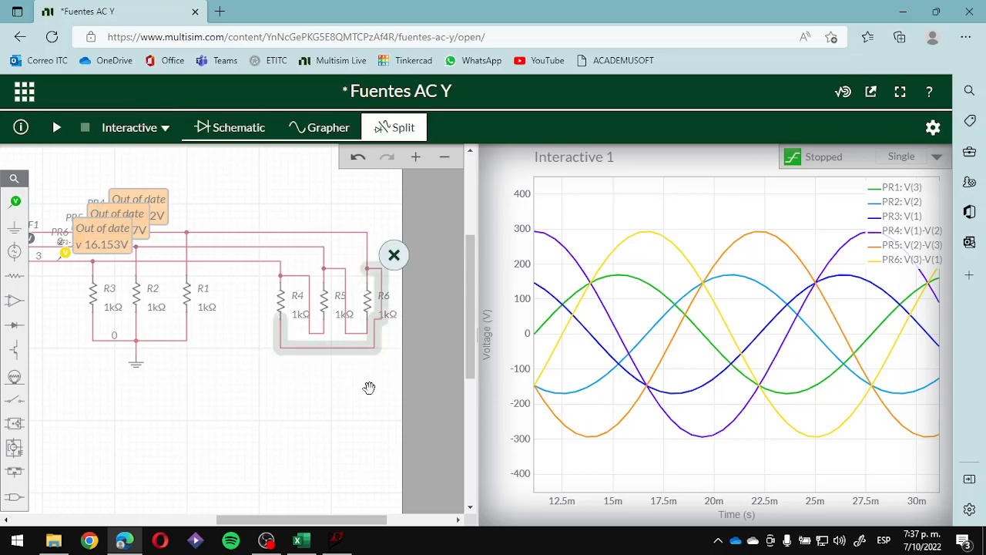
- Run the interactive simulation, view the line-to-line waveforms in the full-size grapher, and stop the simulation back in split view
left_click(63, 132)
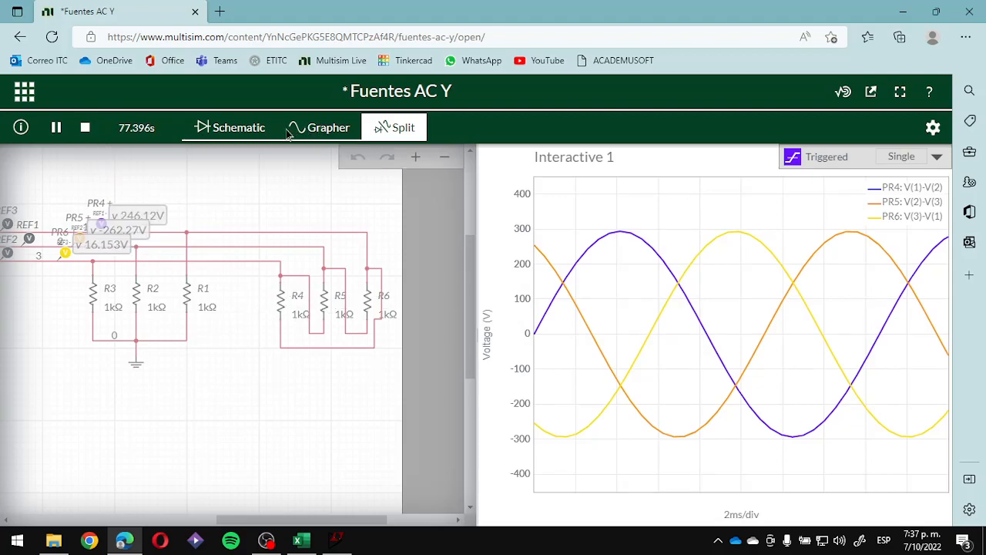
left_click(316, 131)
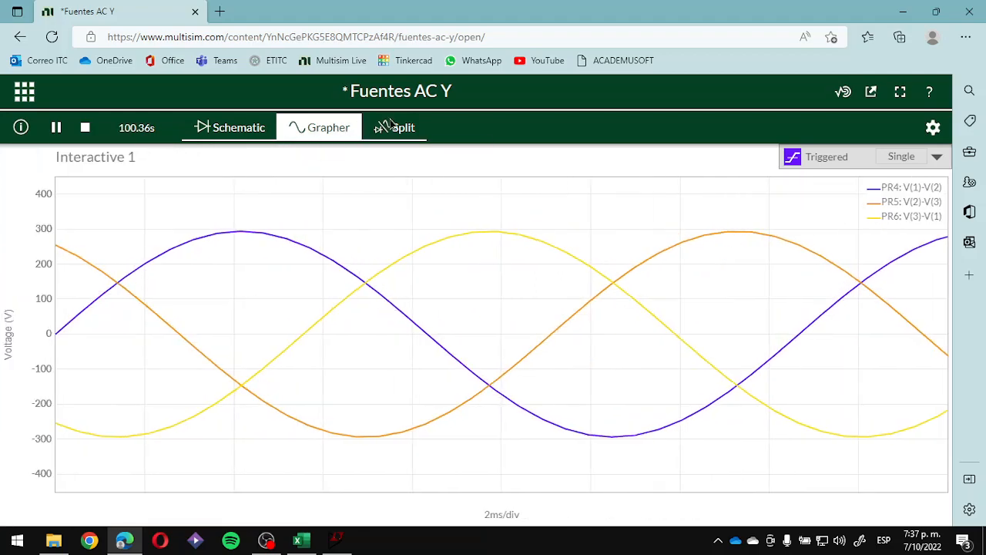
left_click(394, 128)
left_click(85, 127)
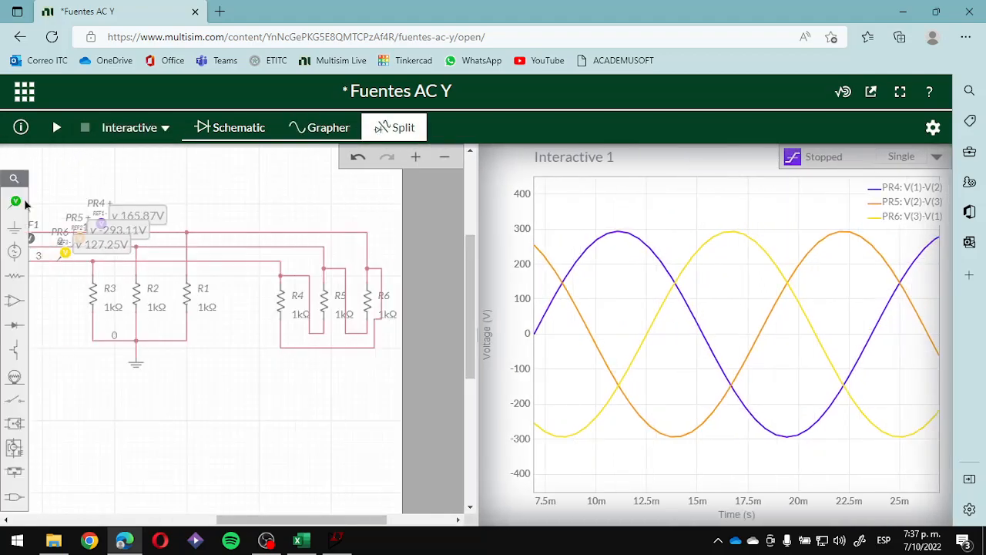
- Try to place a current probe on the wire just above R1
mouse_move(14, 201)
left_click(127, 236)
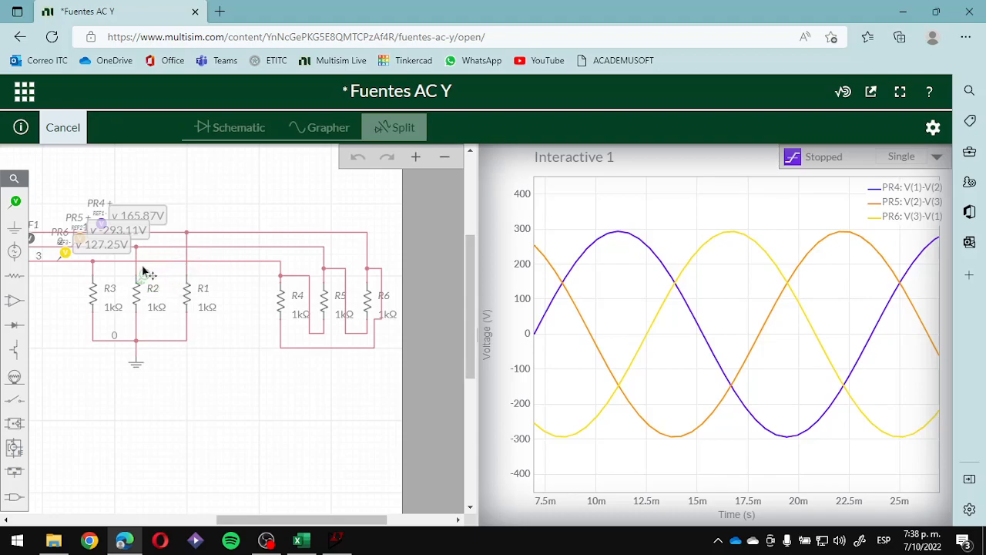
left_click(205, 266)
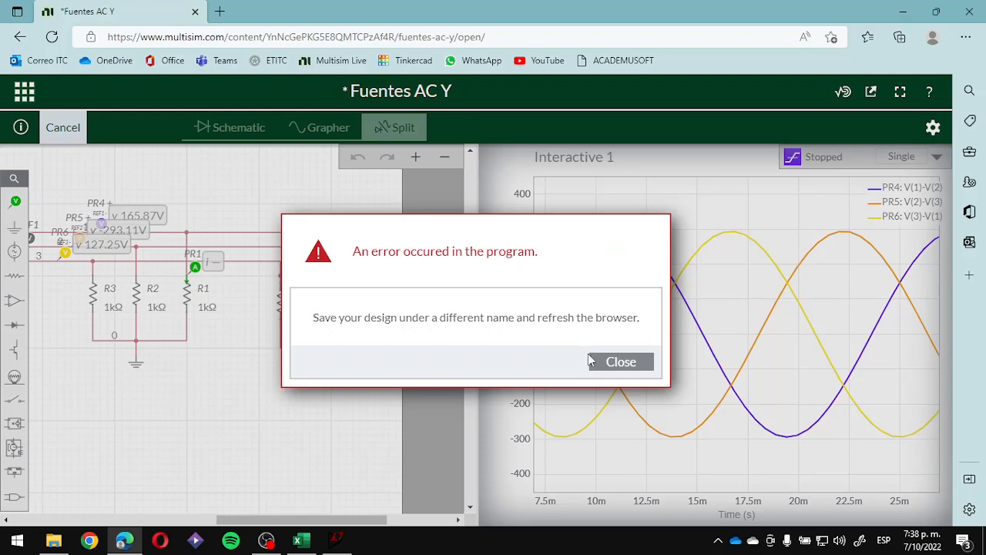
- Try to dismiss the program error dialog to get back to the schematic
left_click(601, 362)
left_click(615, 361)
left_click(590, 361)
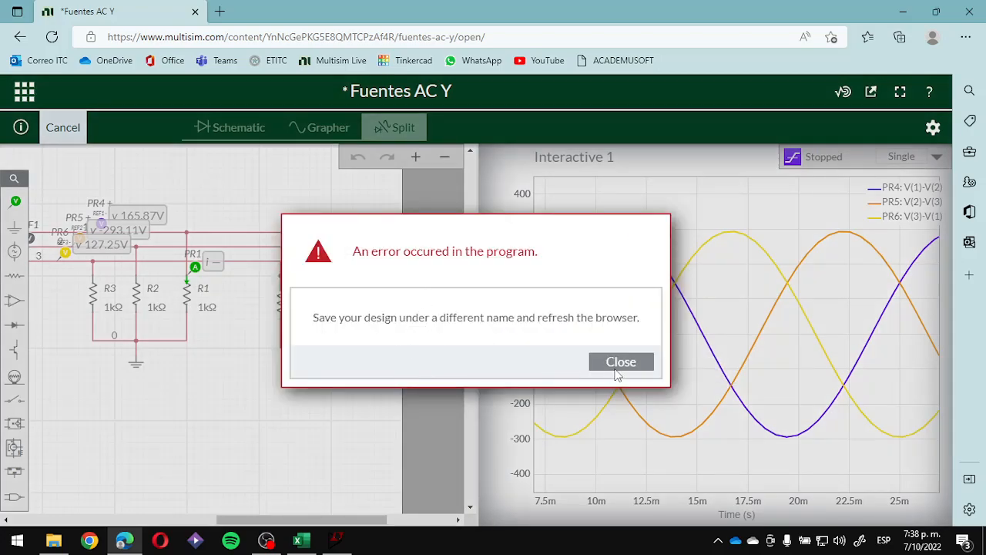
left_click(617, 370)
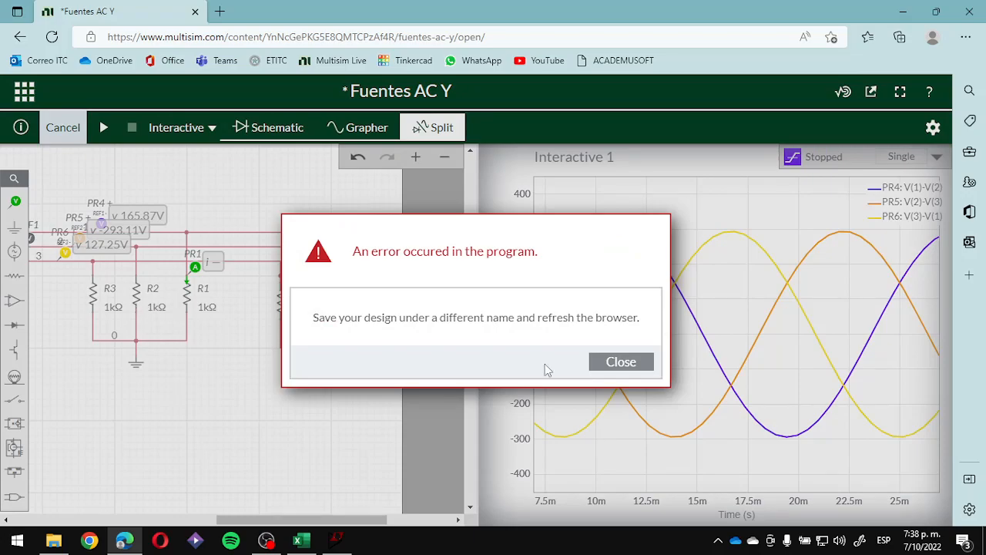
left_click(639, 362)
left_click(618, 371)
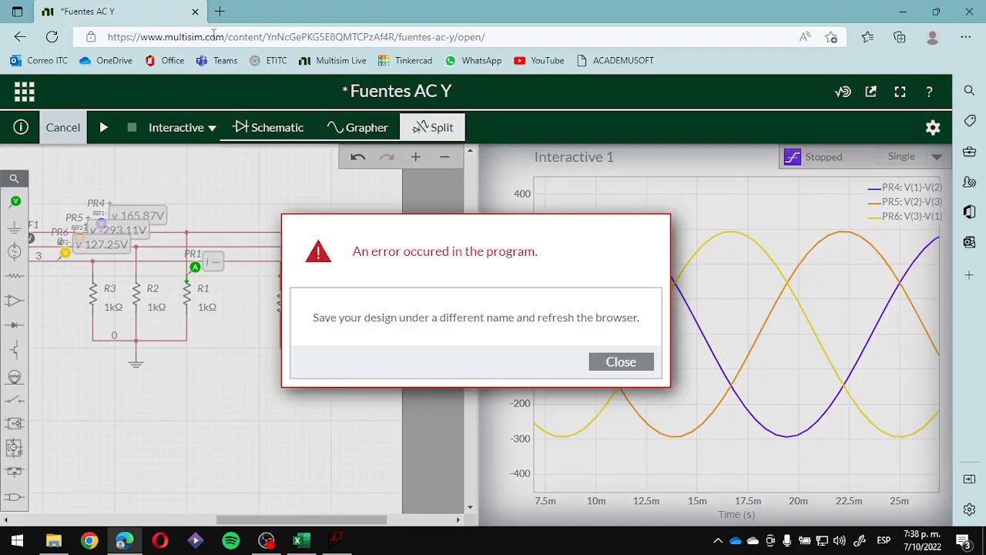
- Reload the Fuentes AC Y circuit page, discarding the unsaved changes, and show the whole schematic sheet
left_click(215, 37)
key("Return")
left_click(499, 116)
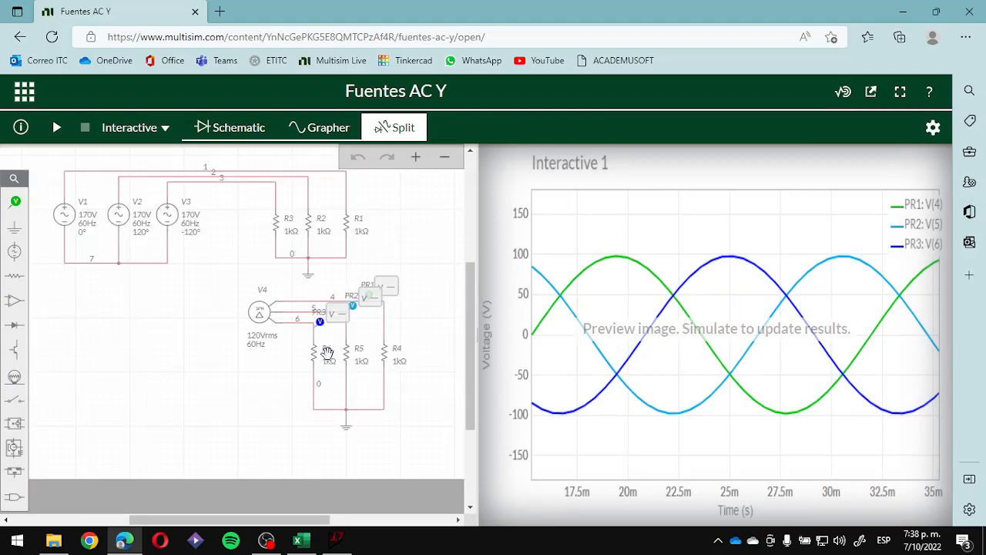
scroll(327, 352, "down", 2)
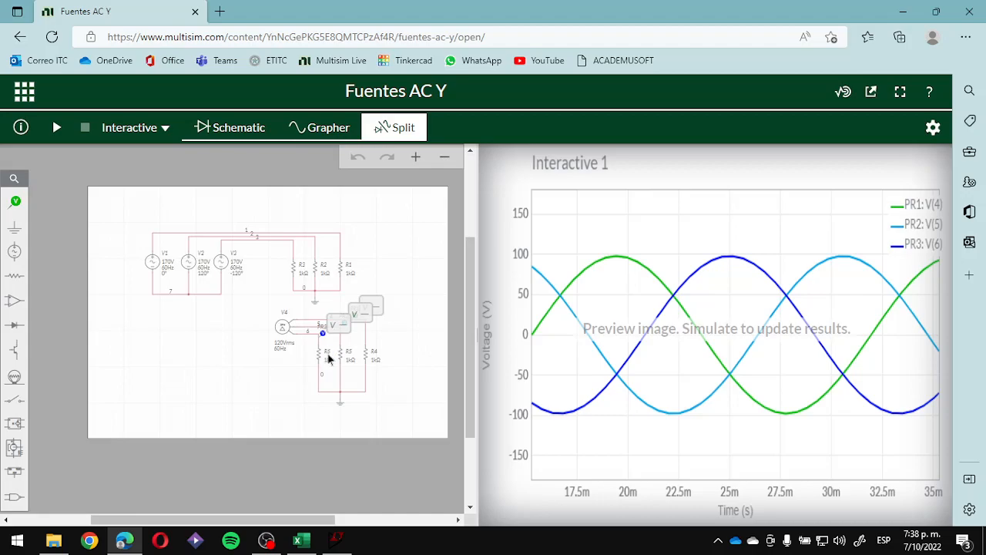